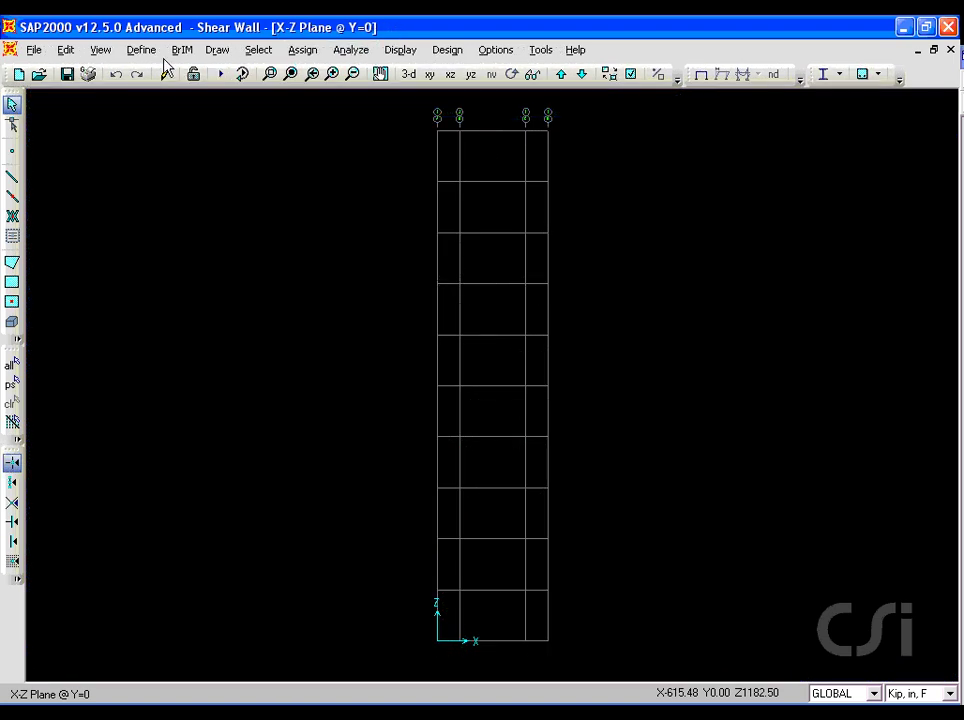
Open the material definitions and go through the AllSteelReinforcement, ConfinedConcrete and UnconfinedConcrete entries, ending on AllSteelReinforcement.
left_click(140, 49)
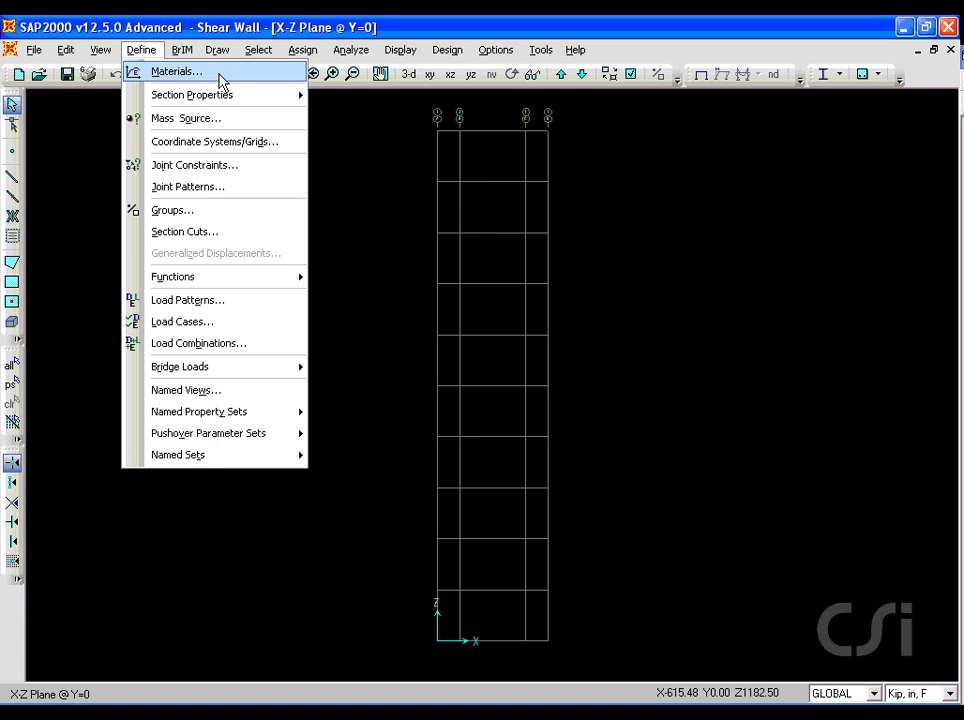
left_click(178, 73)
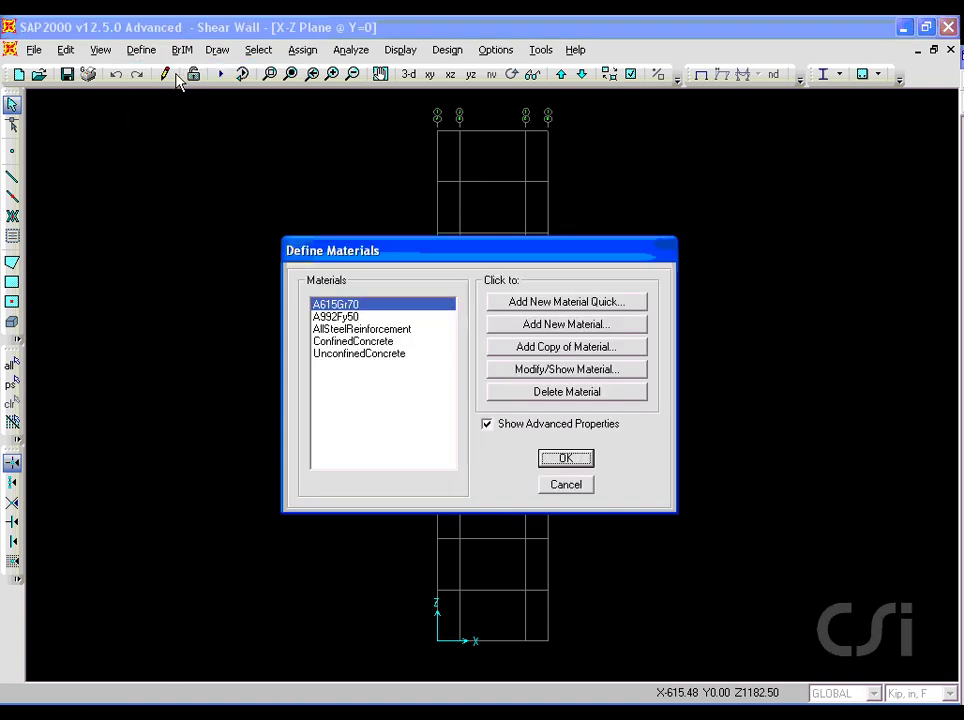
left_click(370, 329)
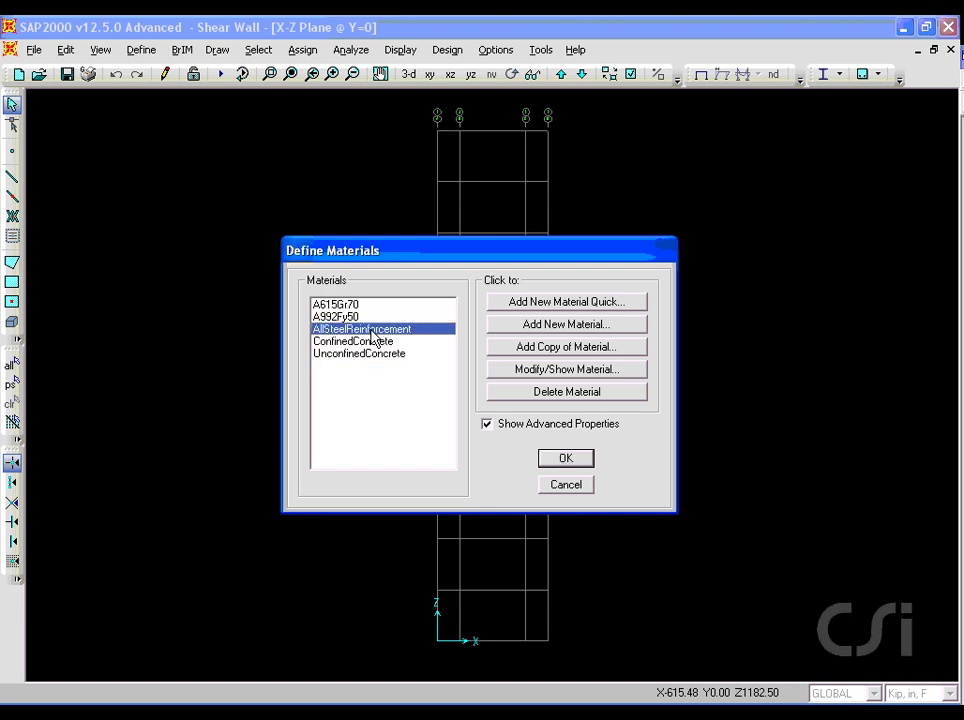
left_click(372, 342)
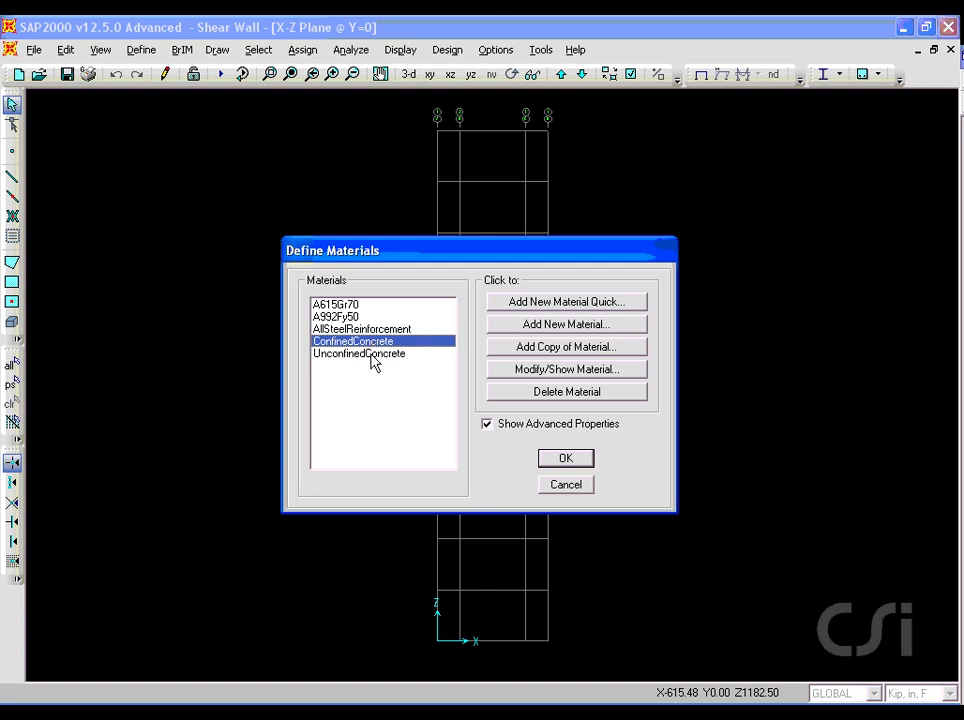
left_click(372, 355)
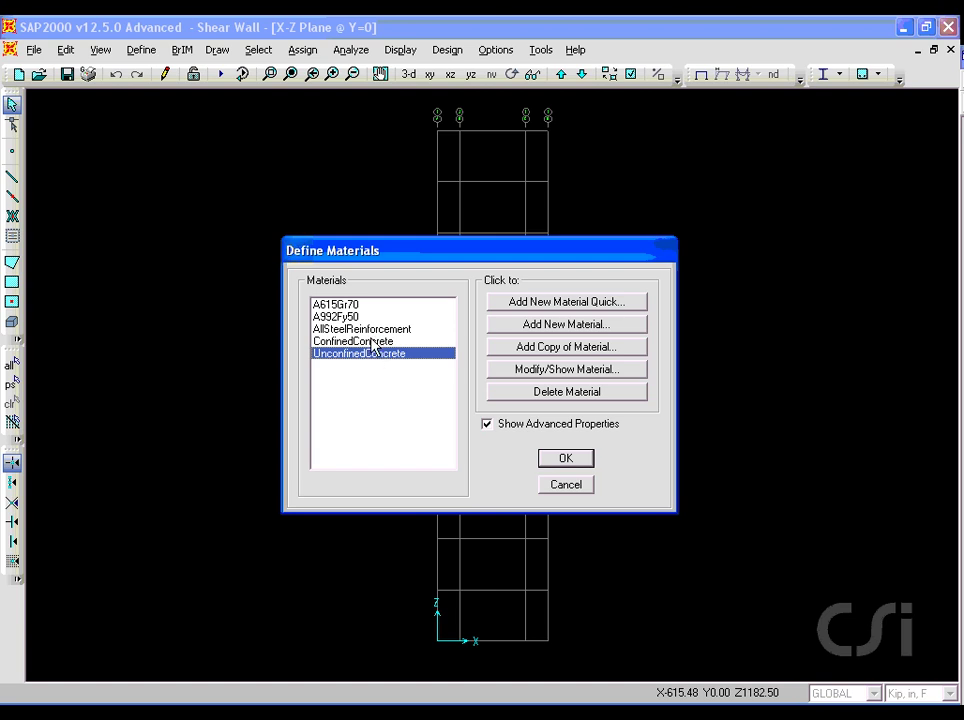
left_click(372, 331)
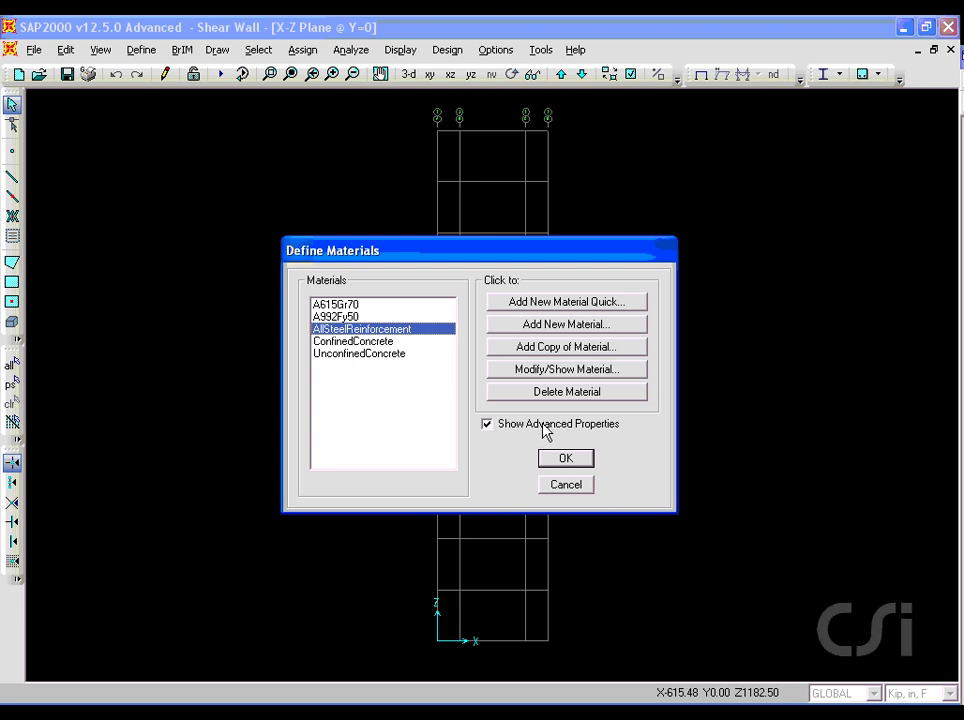
Review the AllSteelReinforcement material's properties, nonlinear data and stress-strain curve plot, and return to the materials list.
left_click(588, 369)
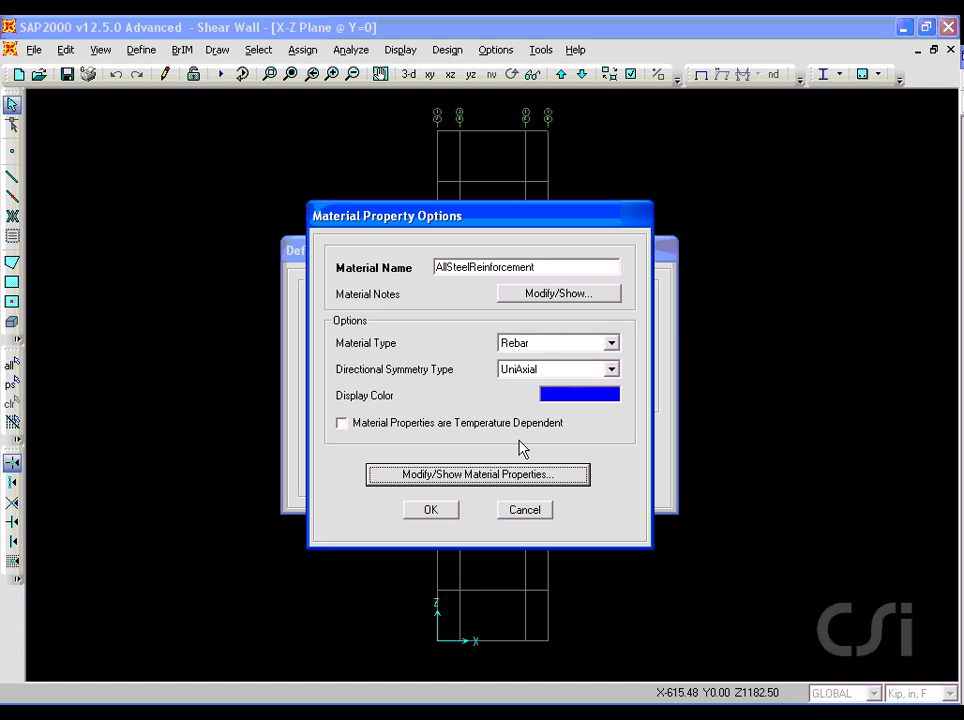
left_click(510, 474)
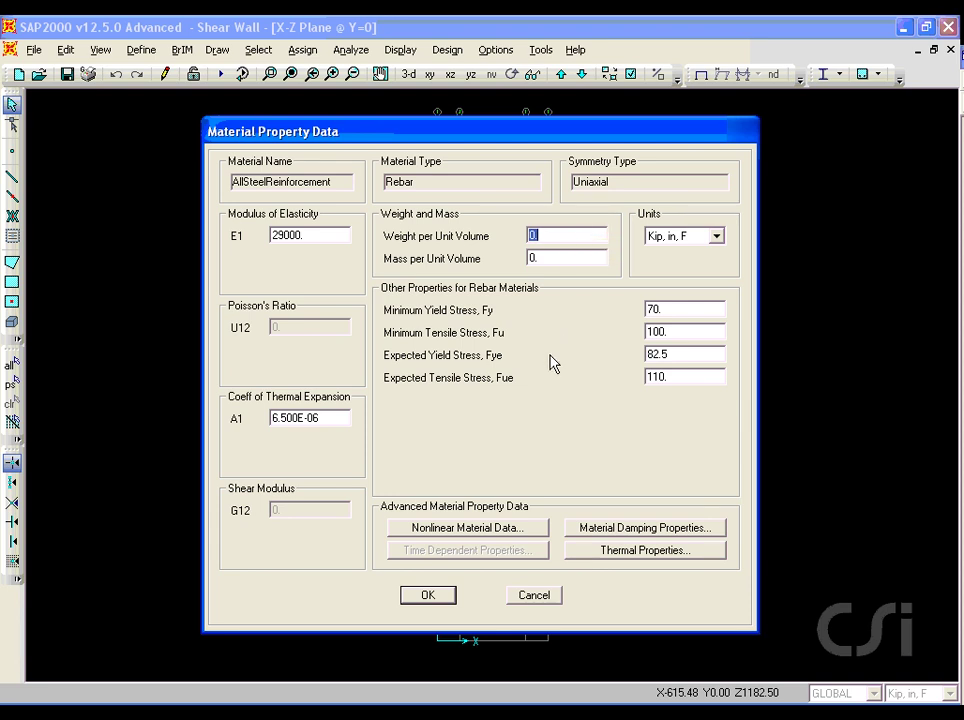
left_click(498, 533)
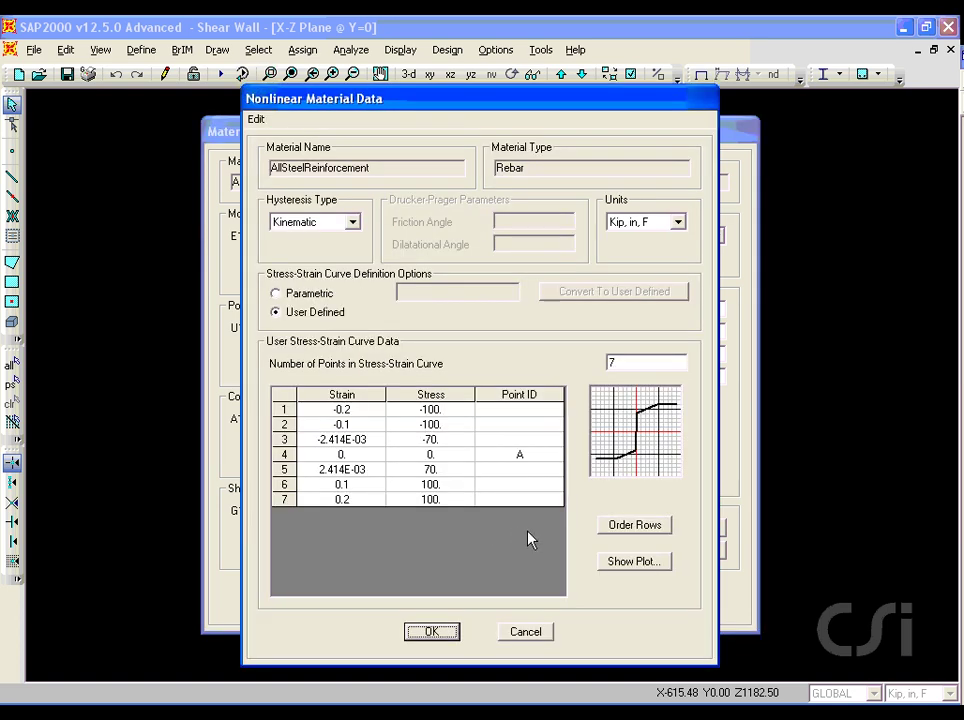
left_click(630, 562)
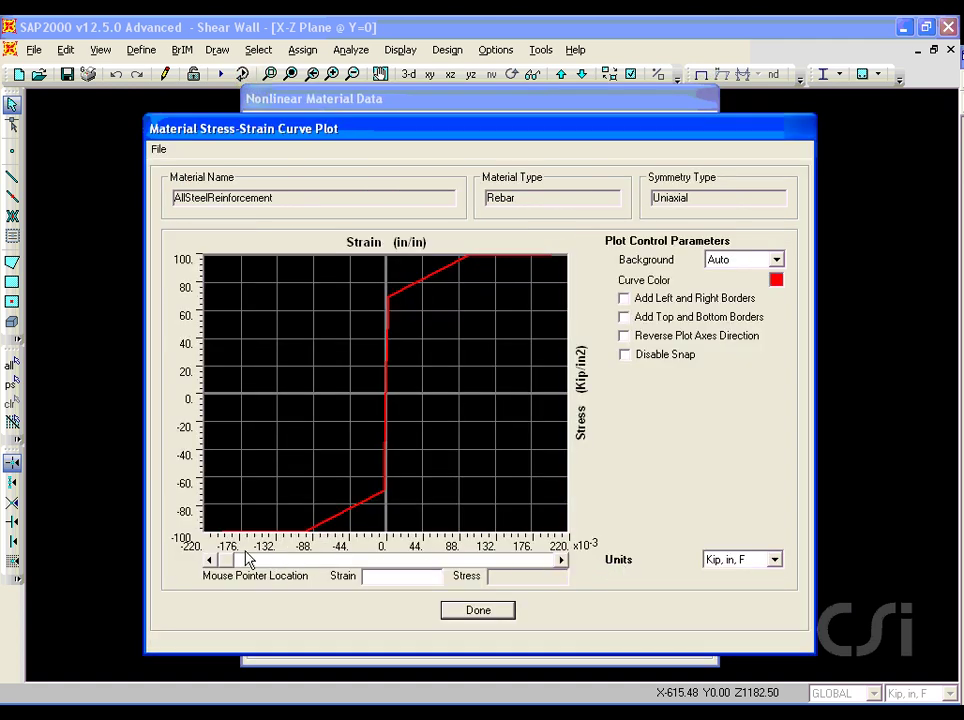
mouse_move(230, 563)
left_mouse_down()
mouse_move(398, 550)
mouse_move(564, 560)
mouse_move(470, 525)
mouse_move(312, 516)
mouse_move(243, 491)
left_mouse_up()
left_click(476, 611)
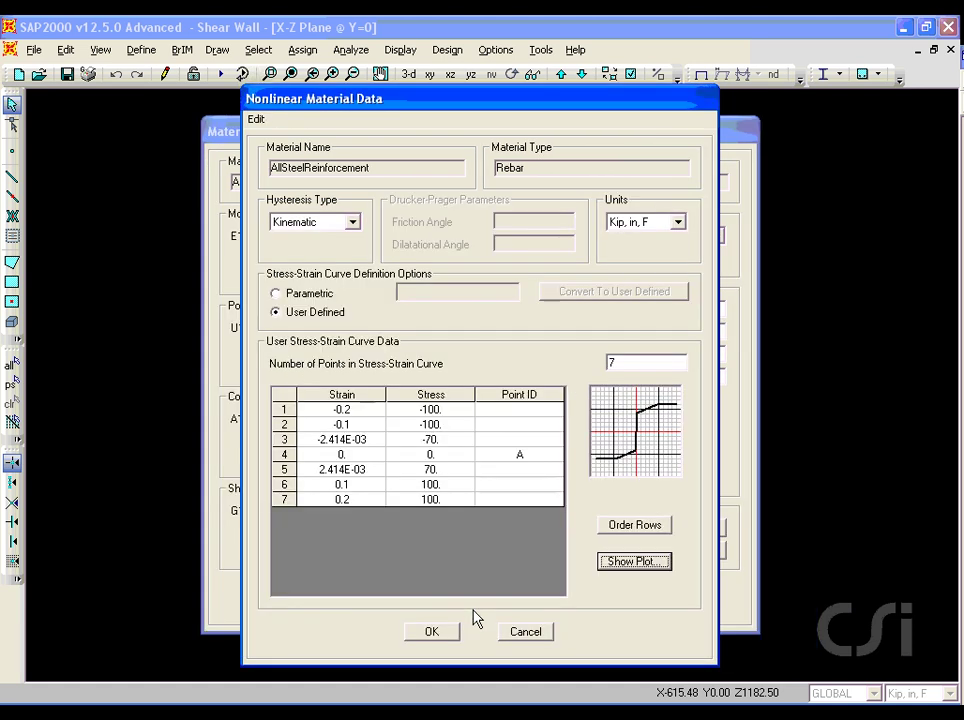
left_click(438, 632)
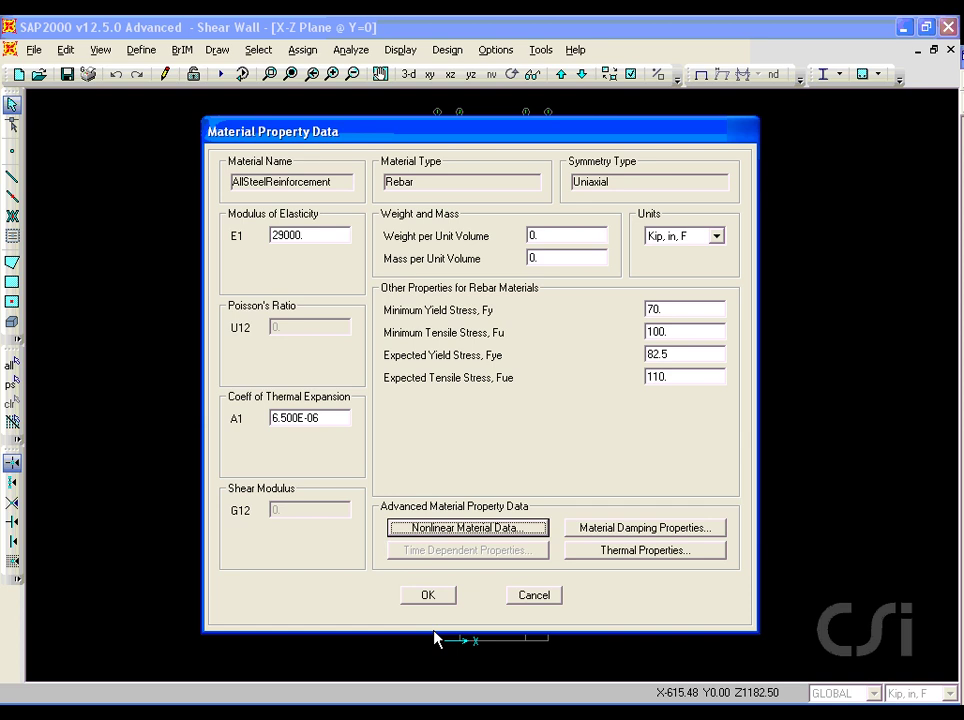
left_click(432, 596)
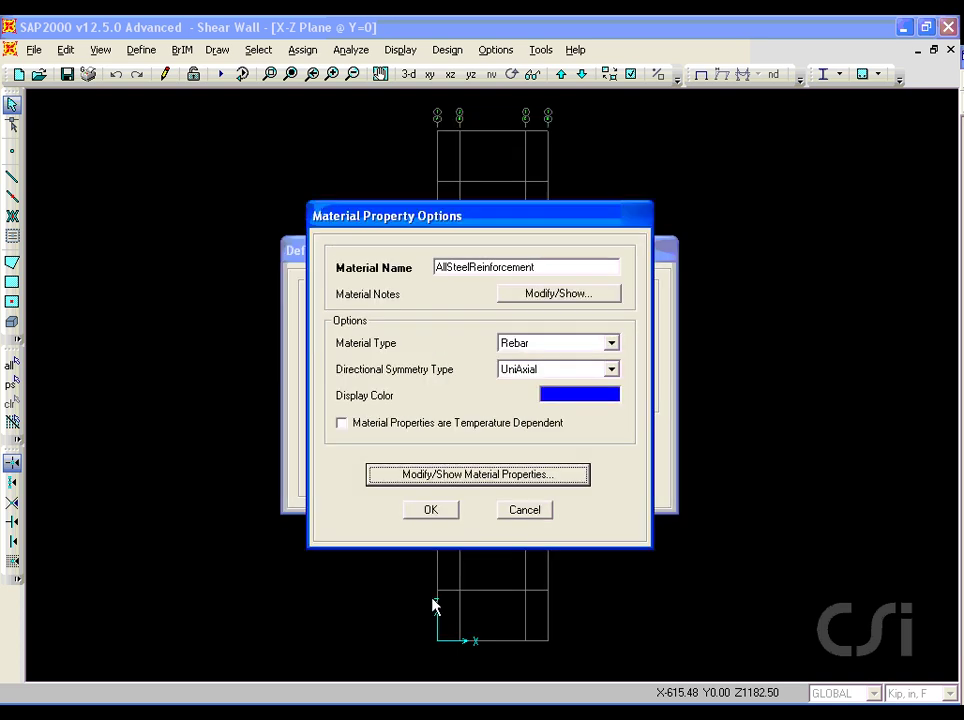
left_click(430, 511)
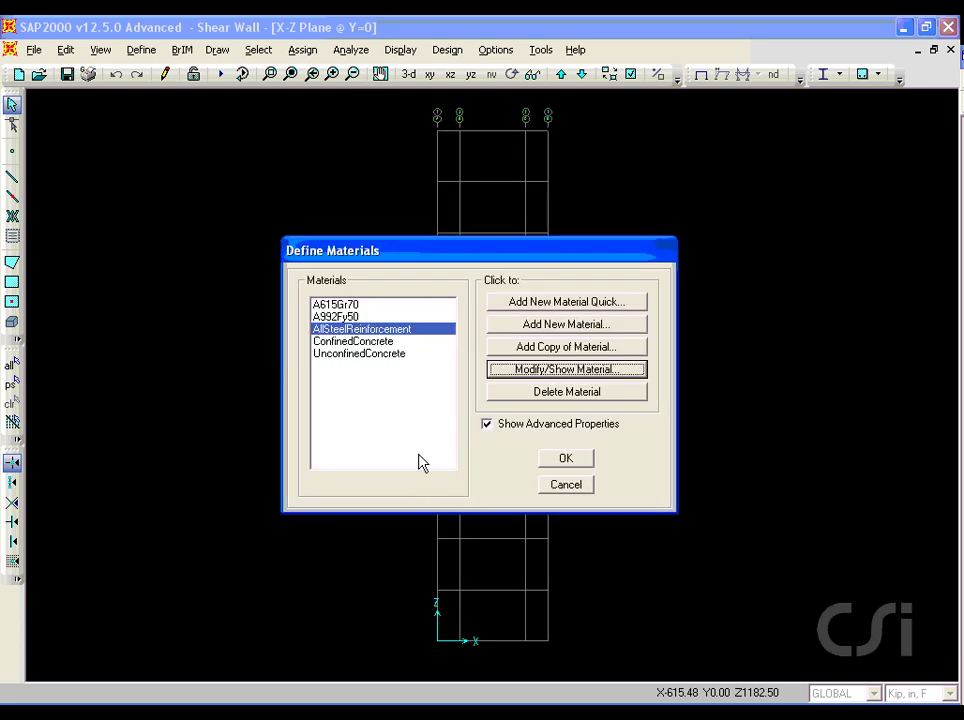
Review the ConfinedConcrete material's properties and nonlinear data, trace its stress-strain curve plot, and return to the materials list.
left_click(368, 343)
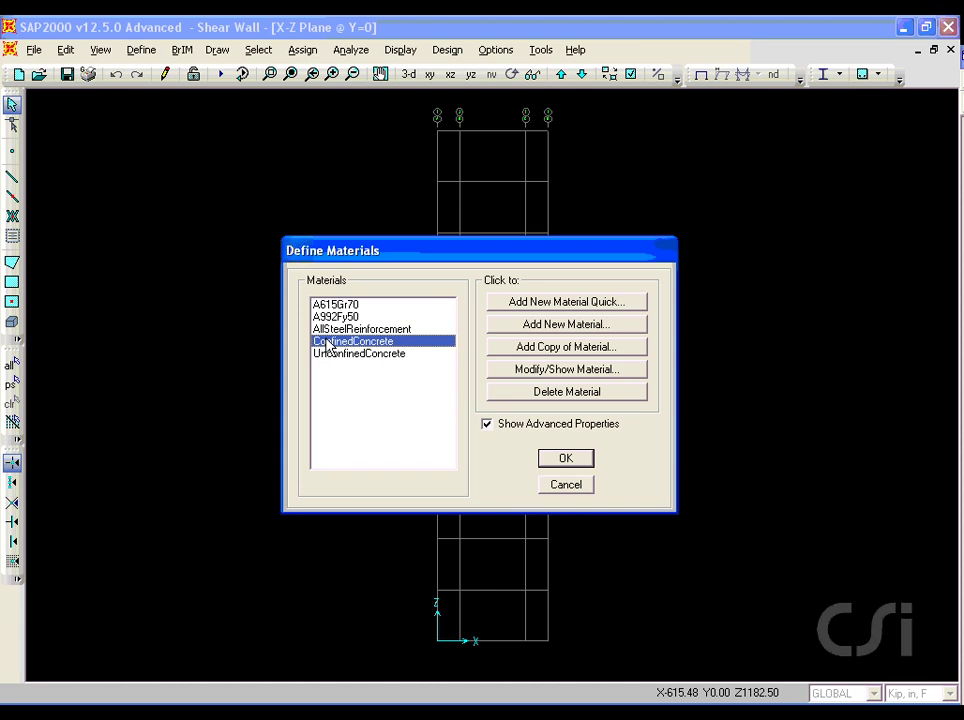
left_click(521, 372)
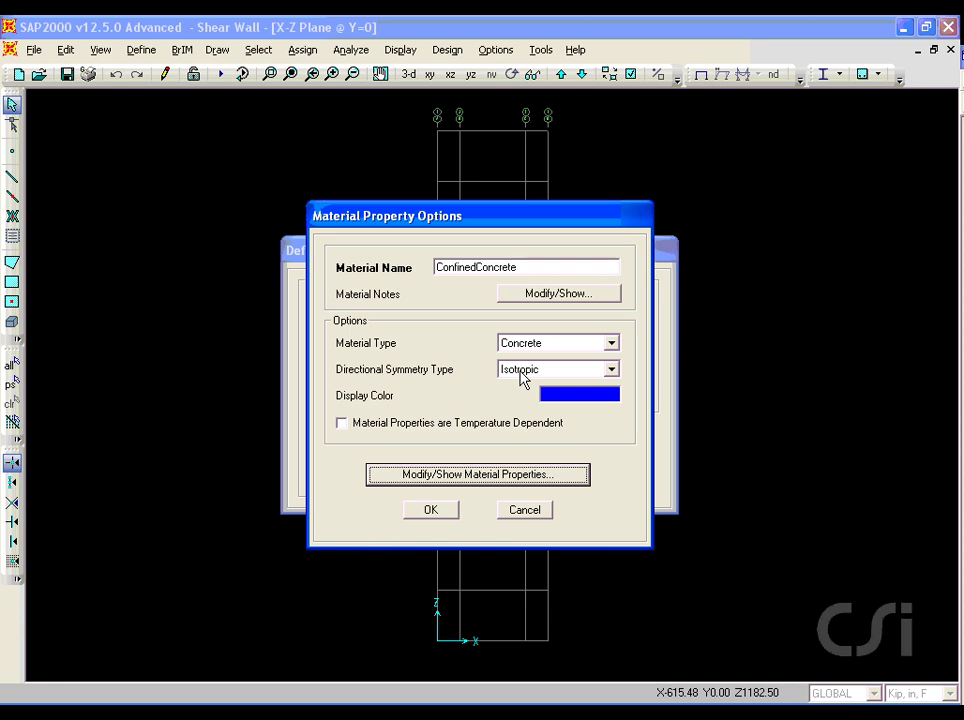
left_click(503, 475)
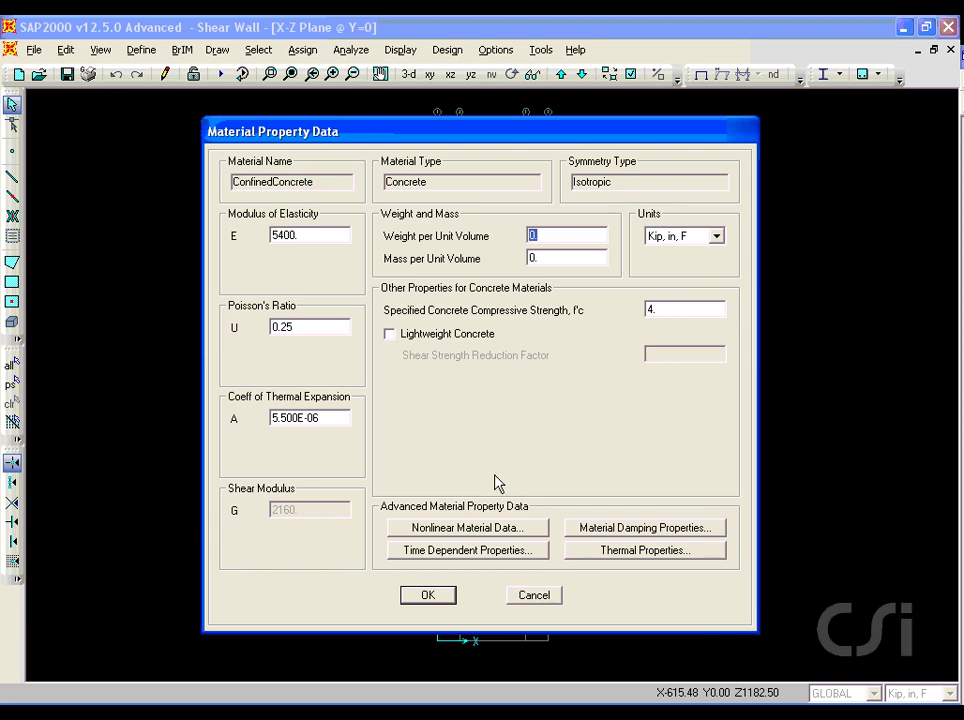
left_click(459, 528)
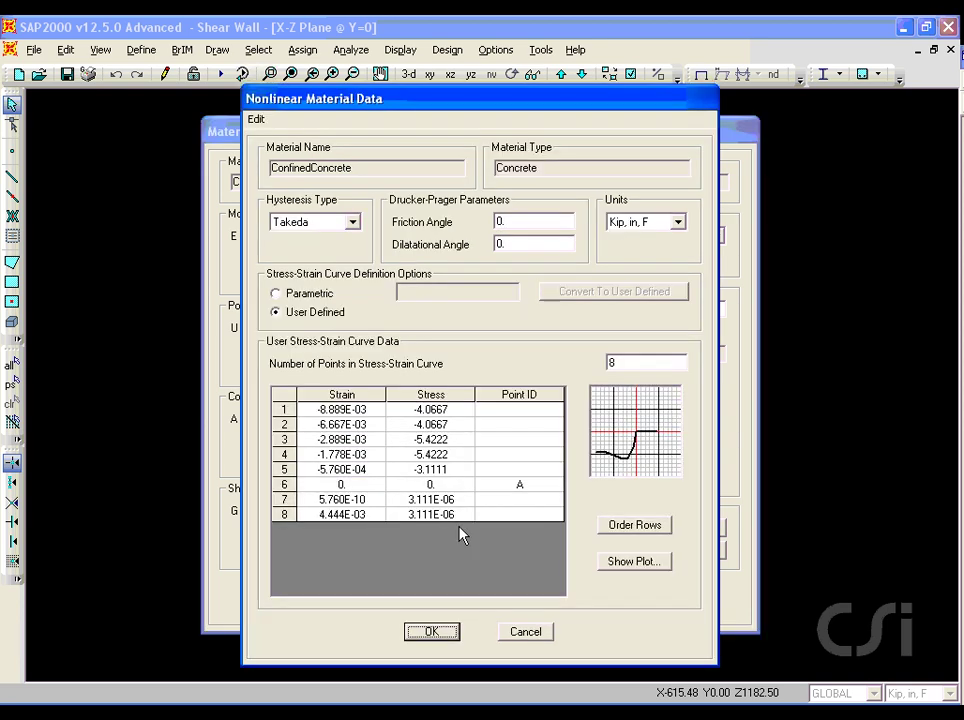
left_click(614, 563)
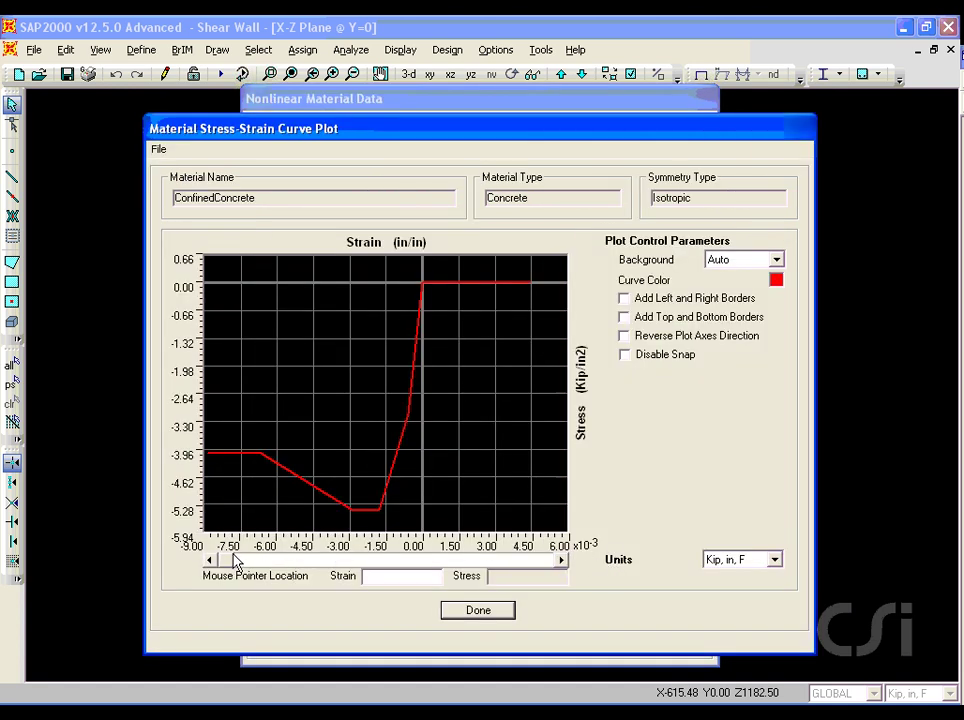
mouse_move(237, 560)
left_mouse_down()
mouse_move(353, 563)
mouse_move(424, 541)
mouse_move(563, 543)
left_mouse_up()
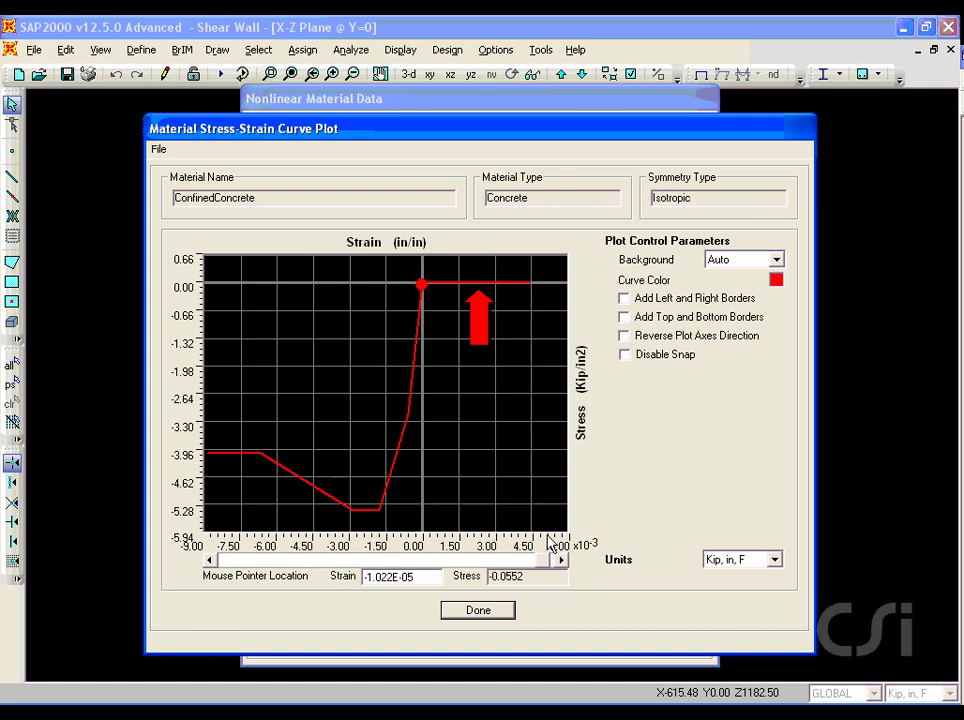
left_click(484, 611)
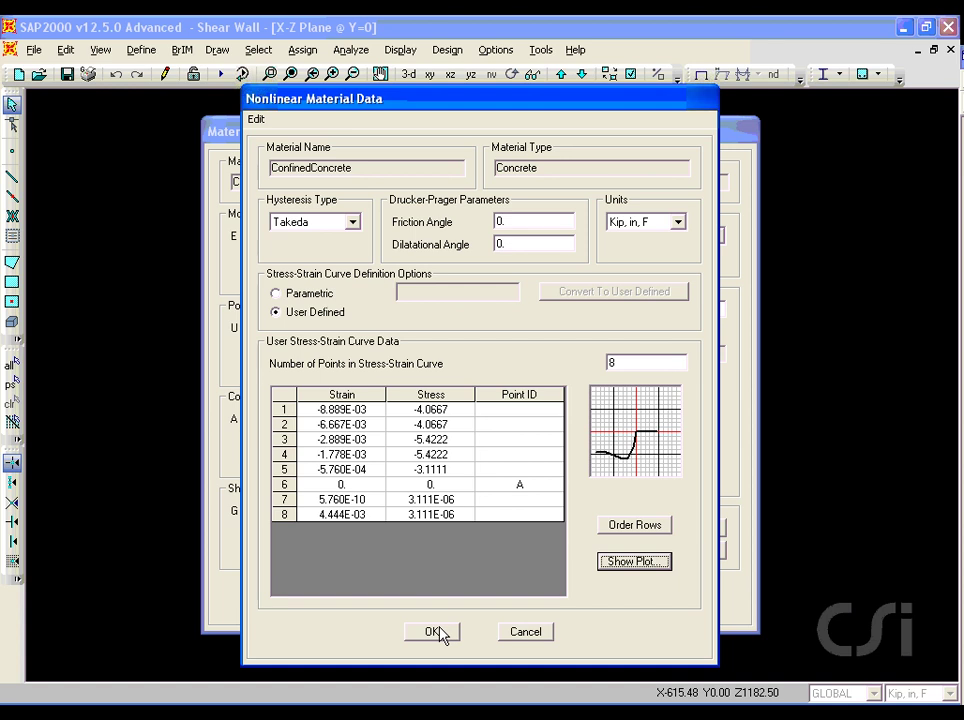
left_click(437, 630)
left_click(430, 596)
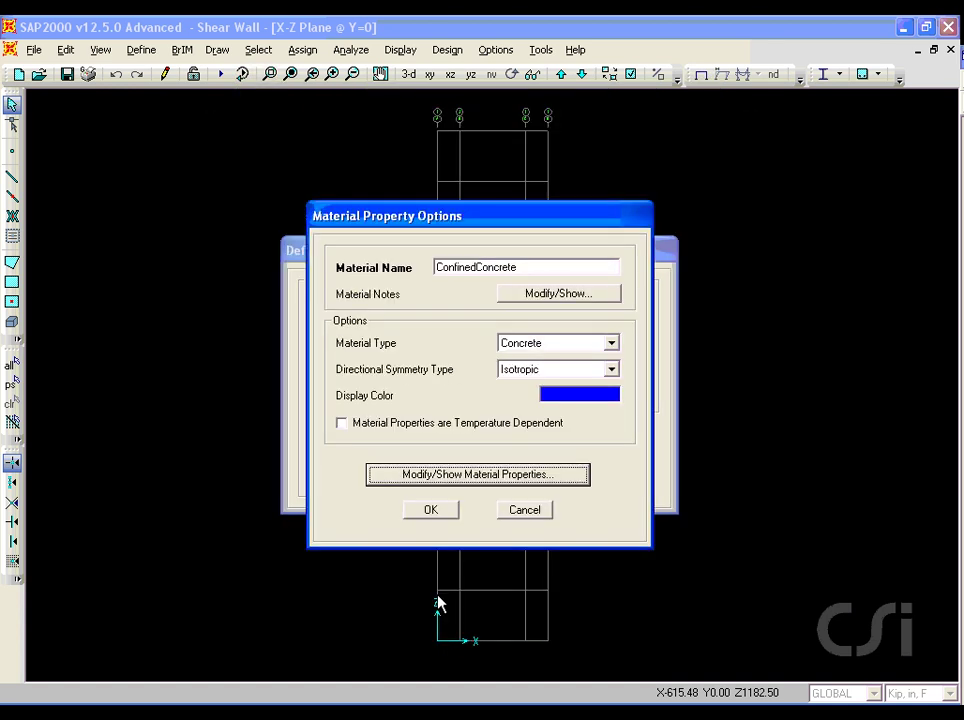
left_click(432, 514)
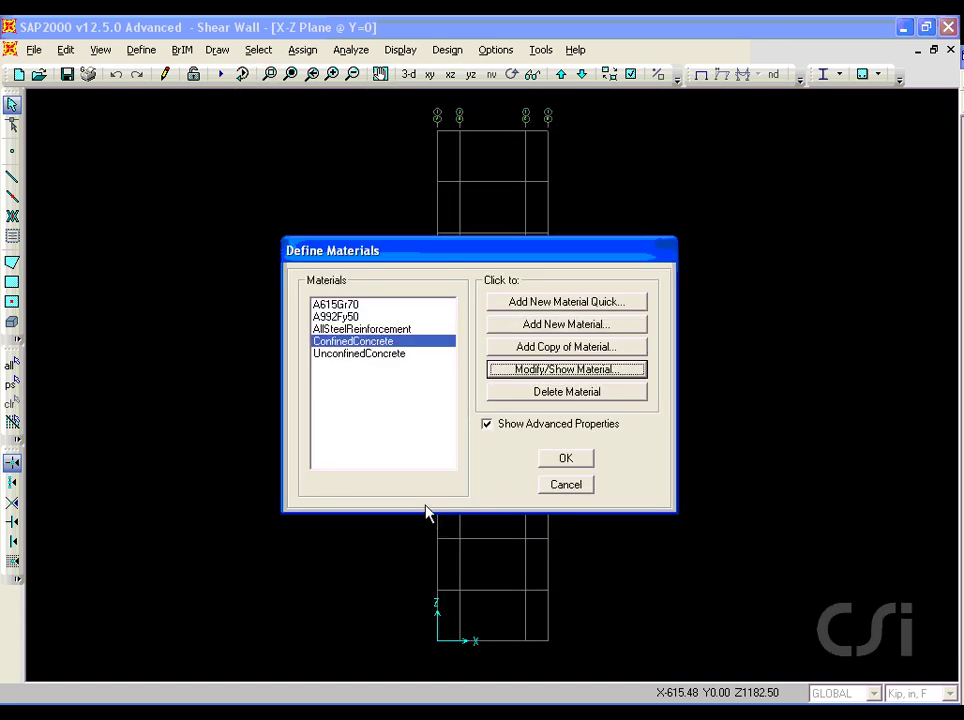
Review the UnconfinedConcrete material's properties, nonlinear data and stress-strain curve plot, and close the material definitions.
left_click(352, 355)
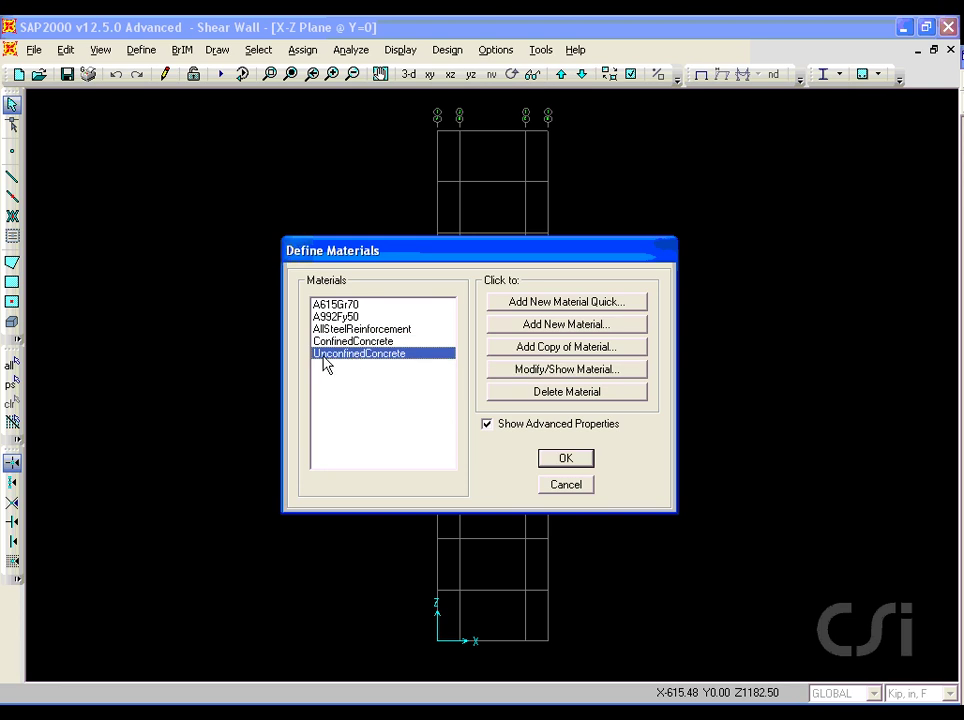
left_click(510, 370)
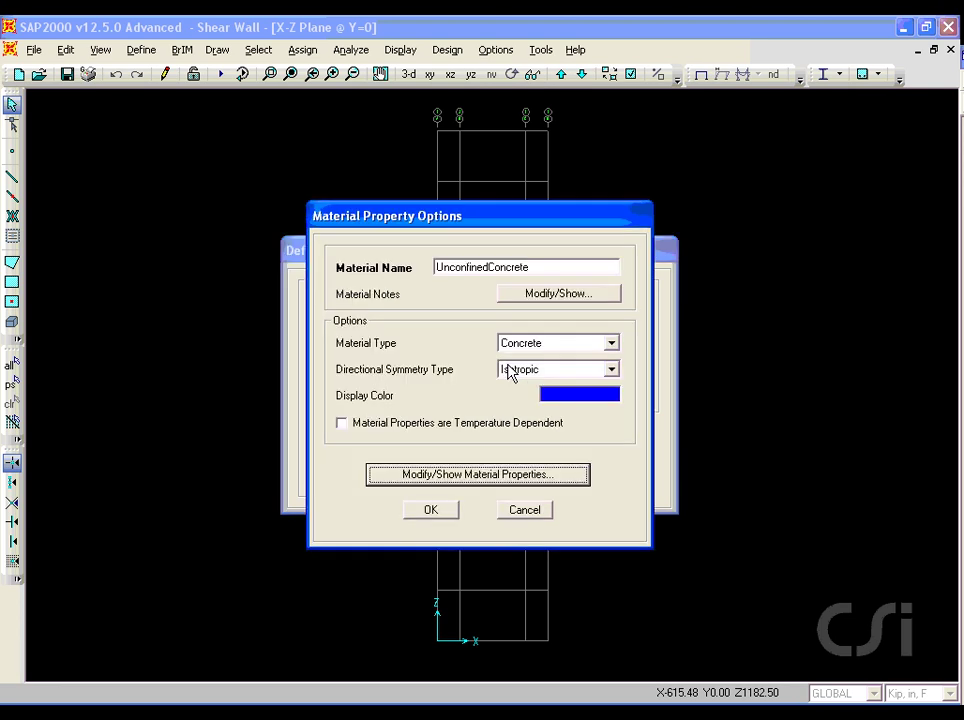
left_click(486, 476)
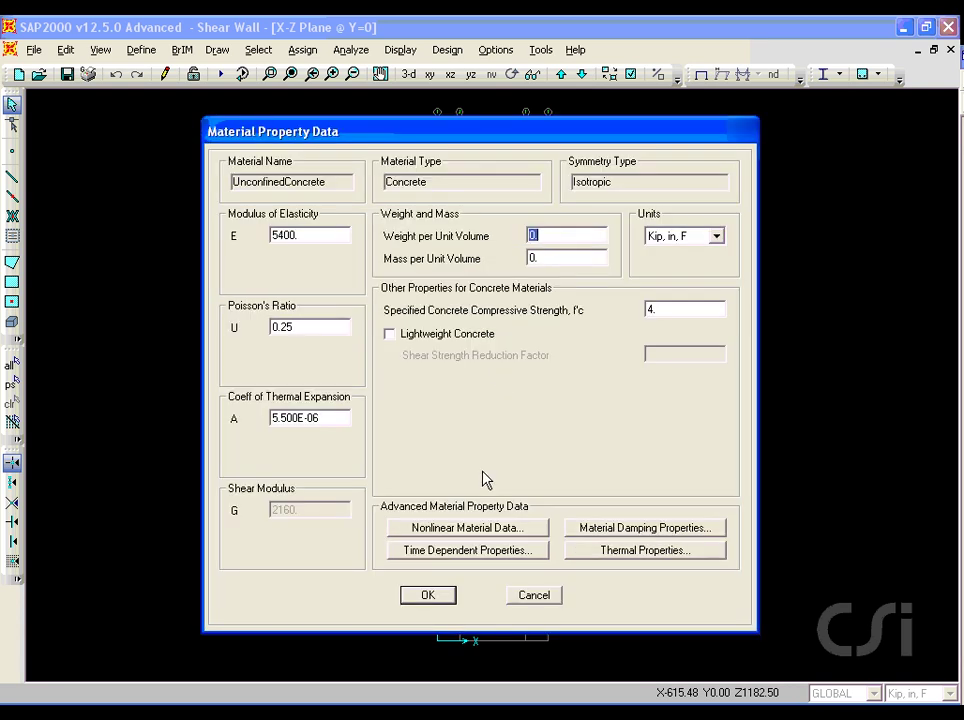
left_click(461, 530)
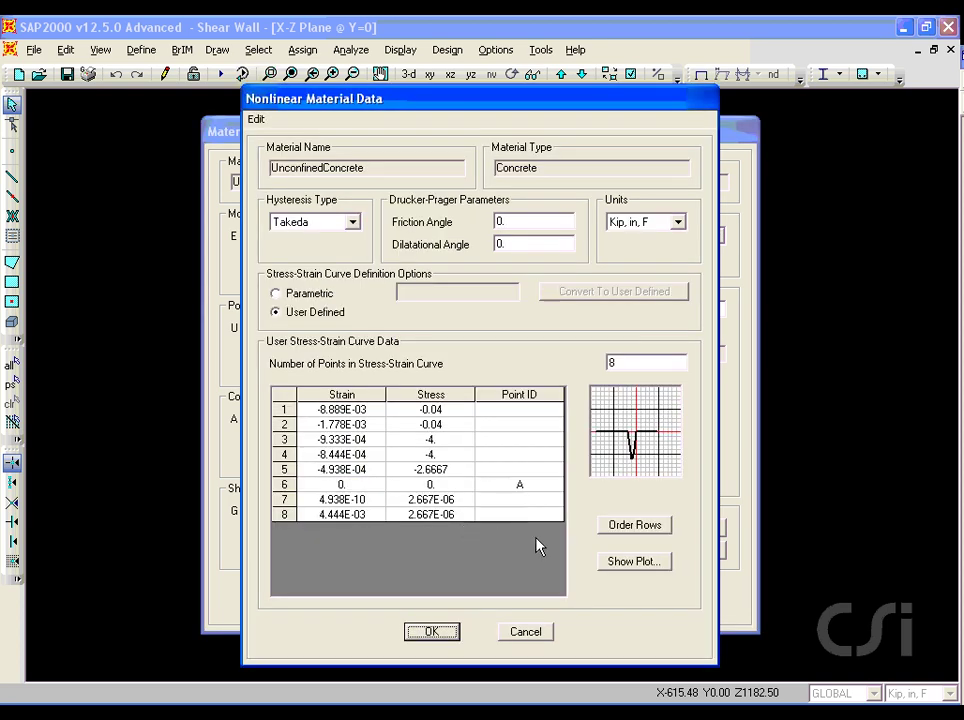
left_click(627, 562)
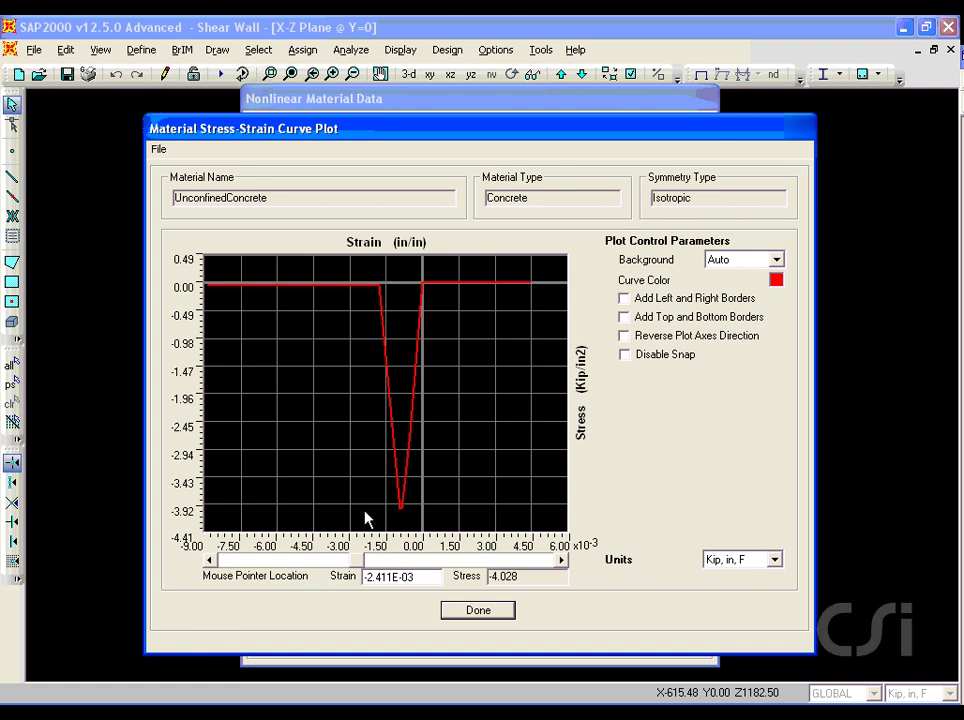
left_click(478, 612)
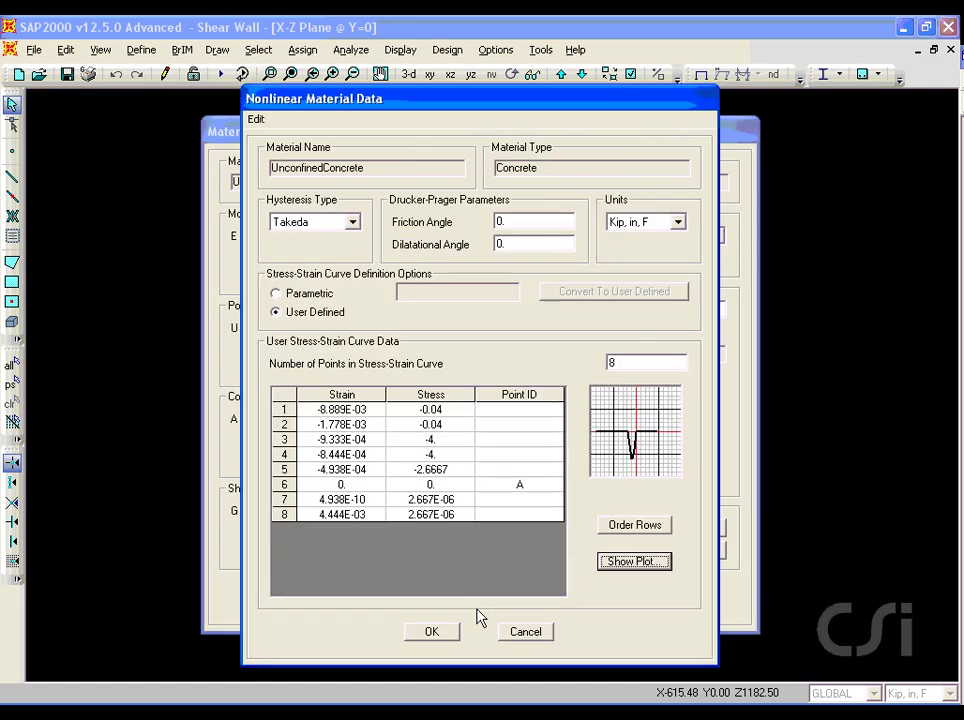
left_click(434, 632)
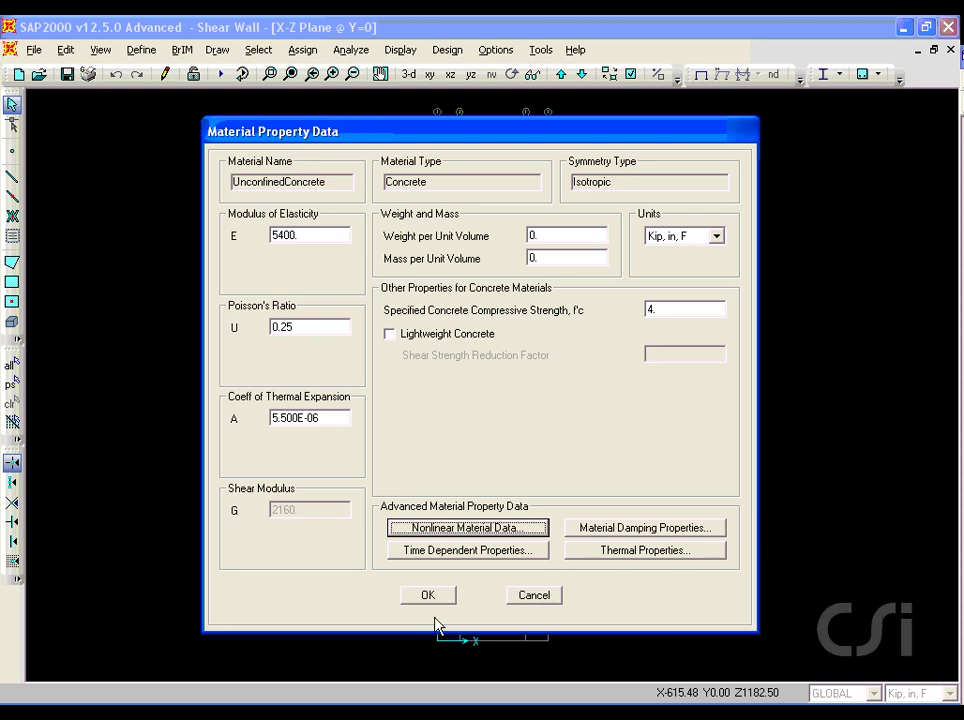
left_click(428, 597)
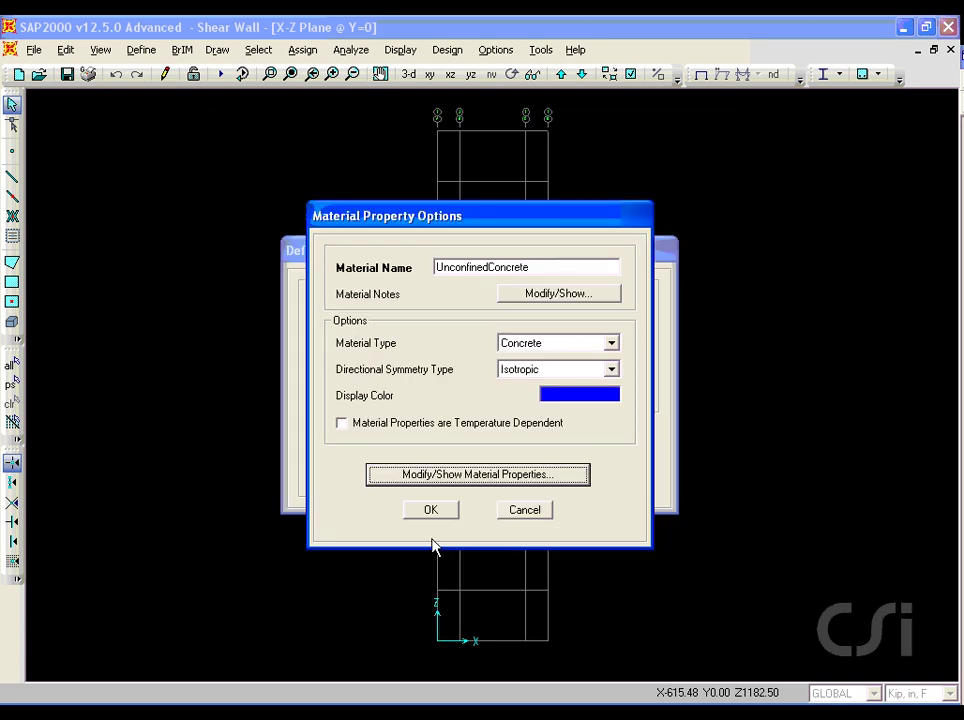
left_click(432, 516)
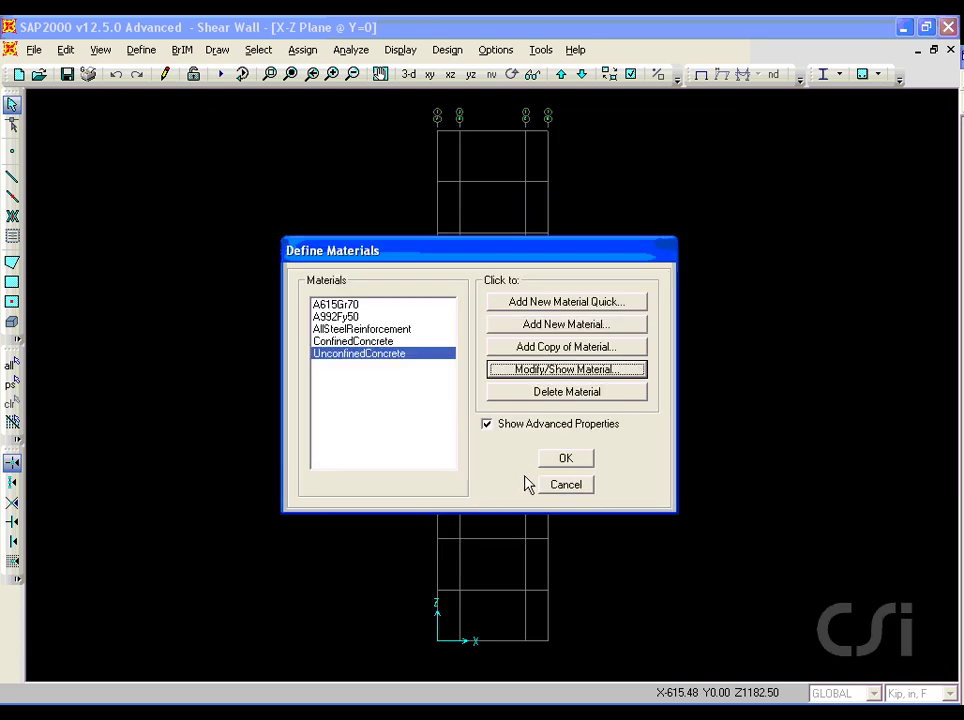
left_click(566, 460)
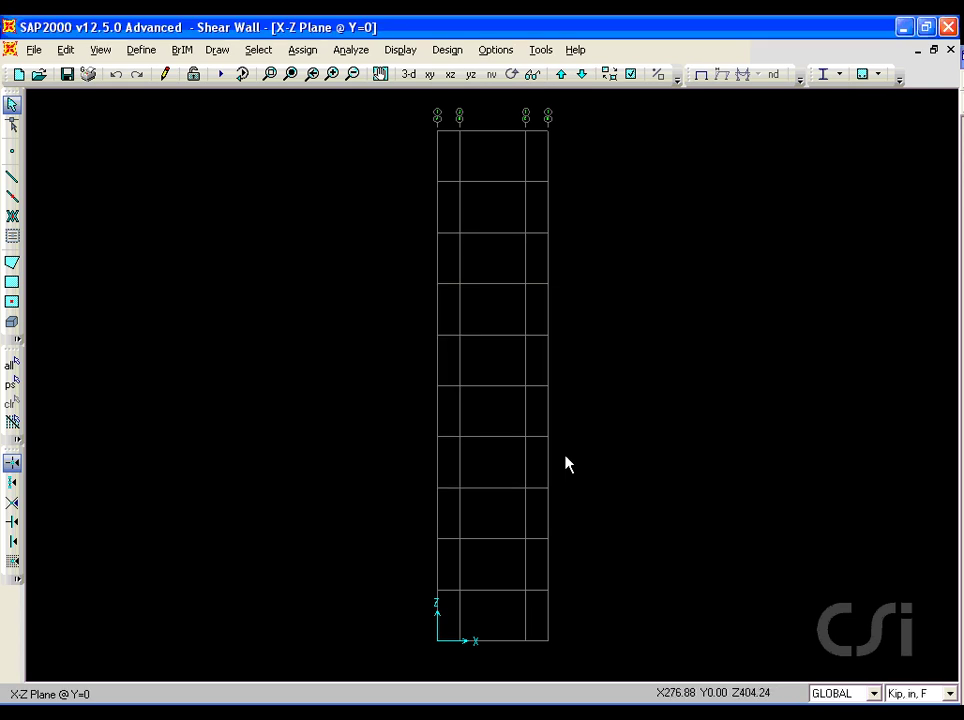
Add a shell area section named .3%unconfined, make it Shell - Layered/Nonlinear, and open its layer definition.
left_click(122, 50)
mouse_move(168, 96)
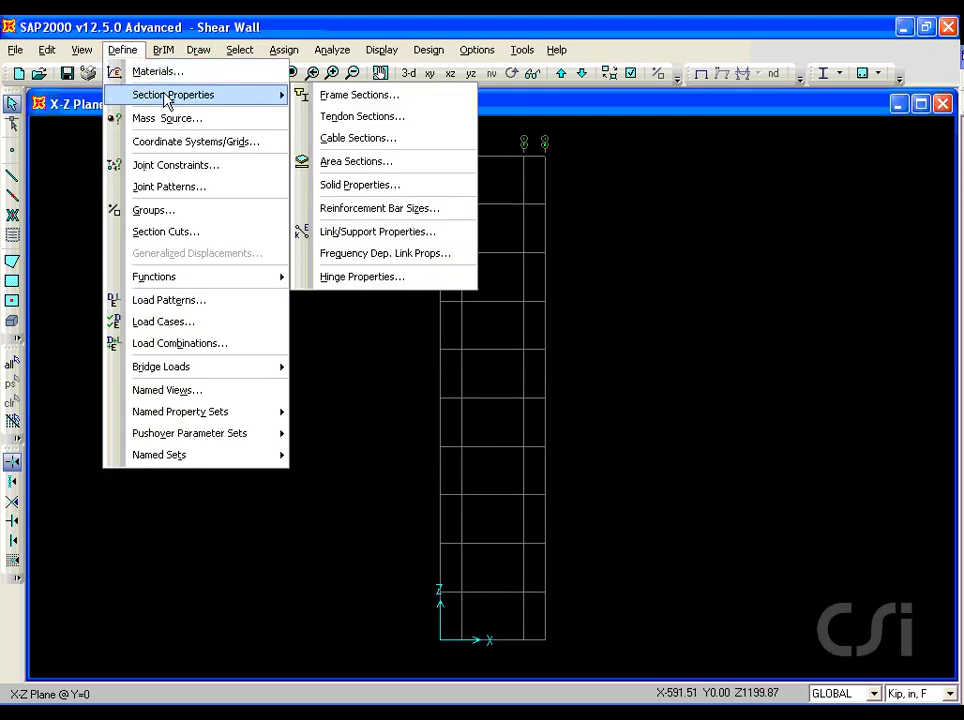
left_click(364, 164)
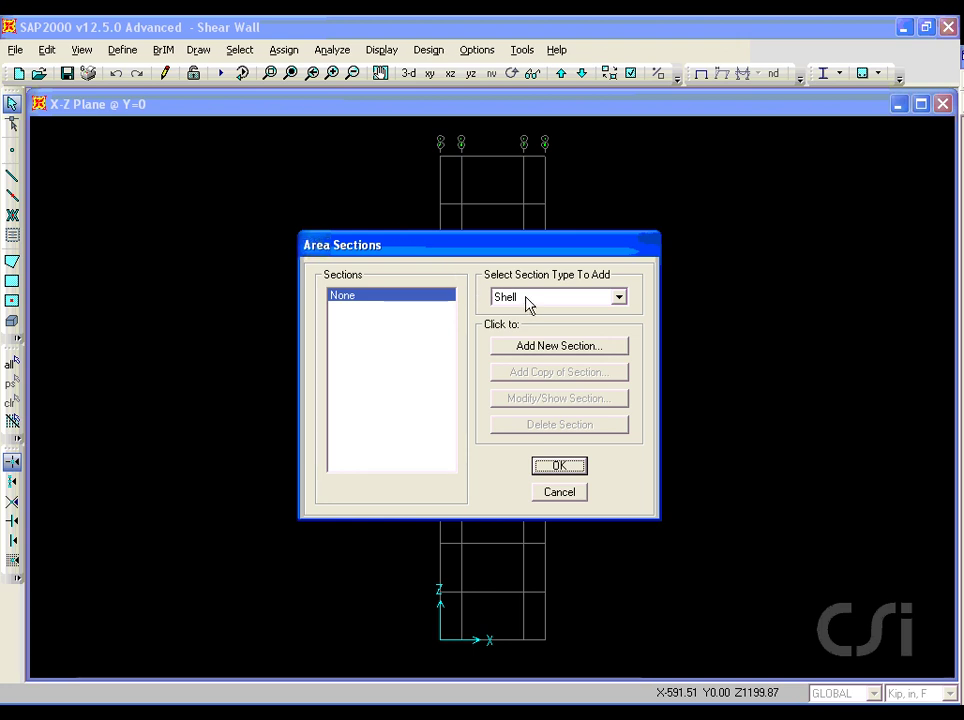
left_click(547, 347)
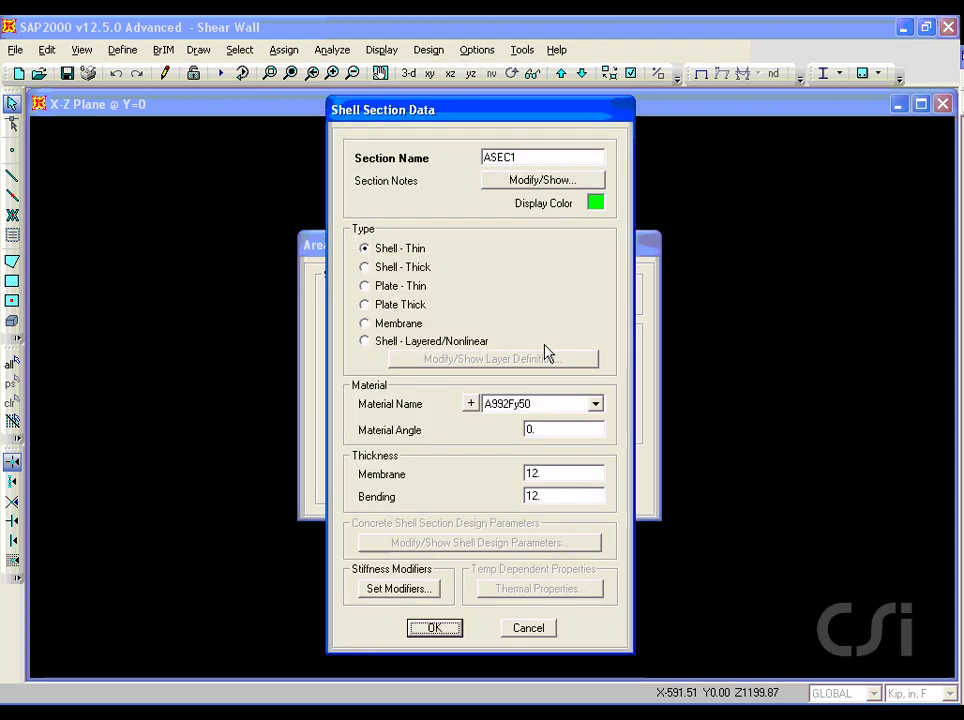
double_click(522, 160)
key("BackSpace")
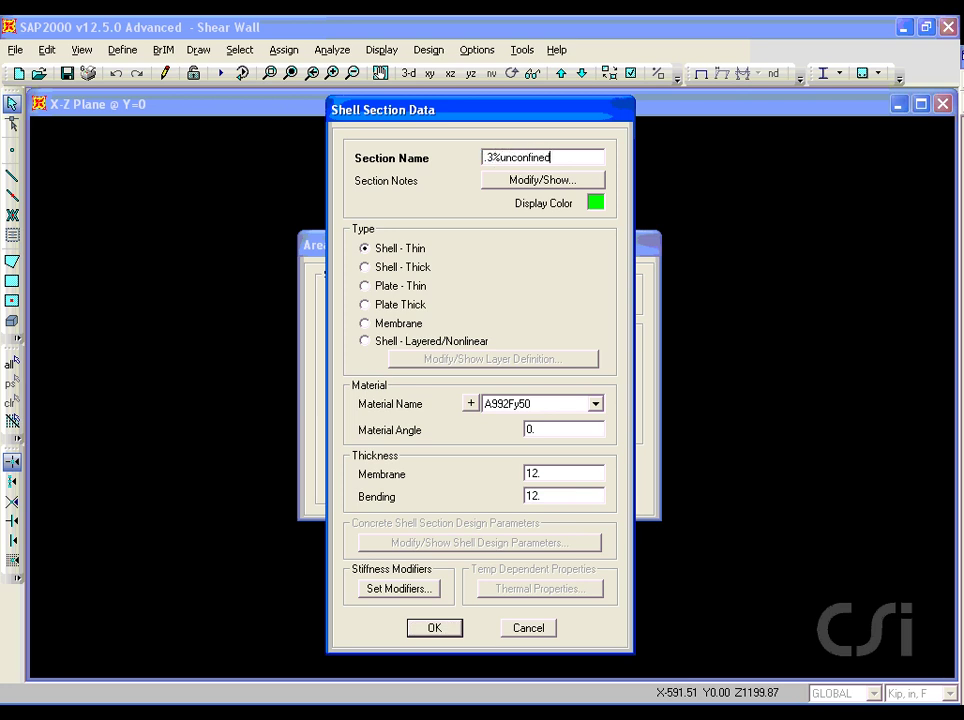
left_click(378, 342)
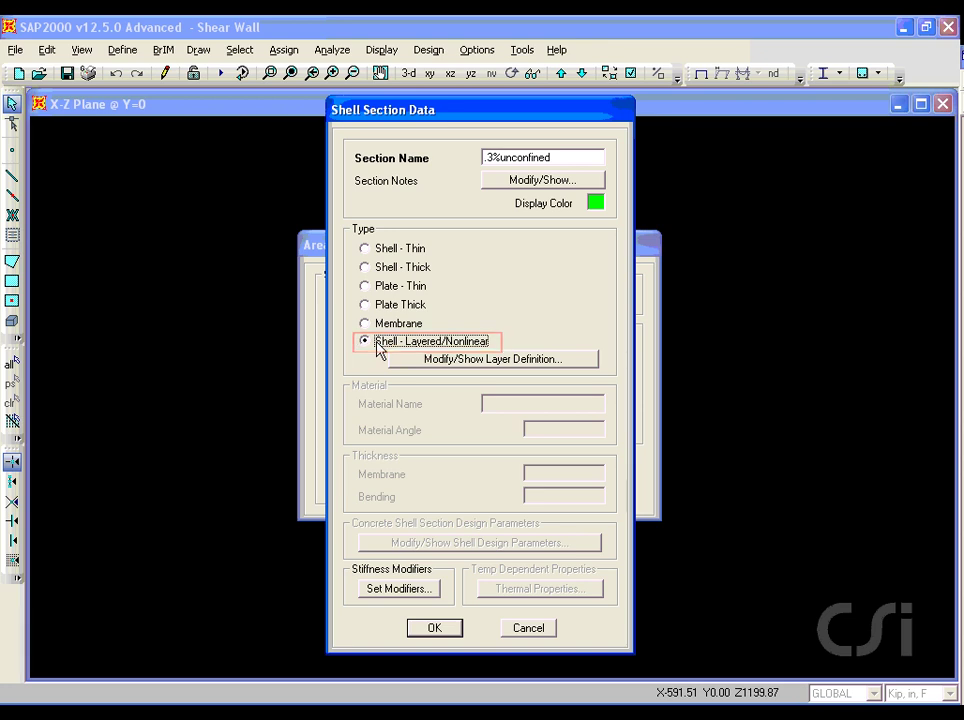
left_click(479, 360)
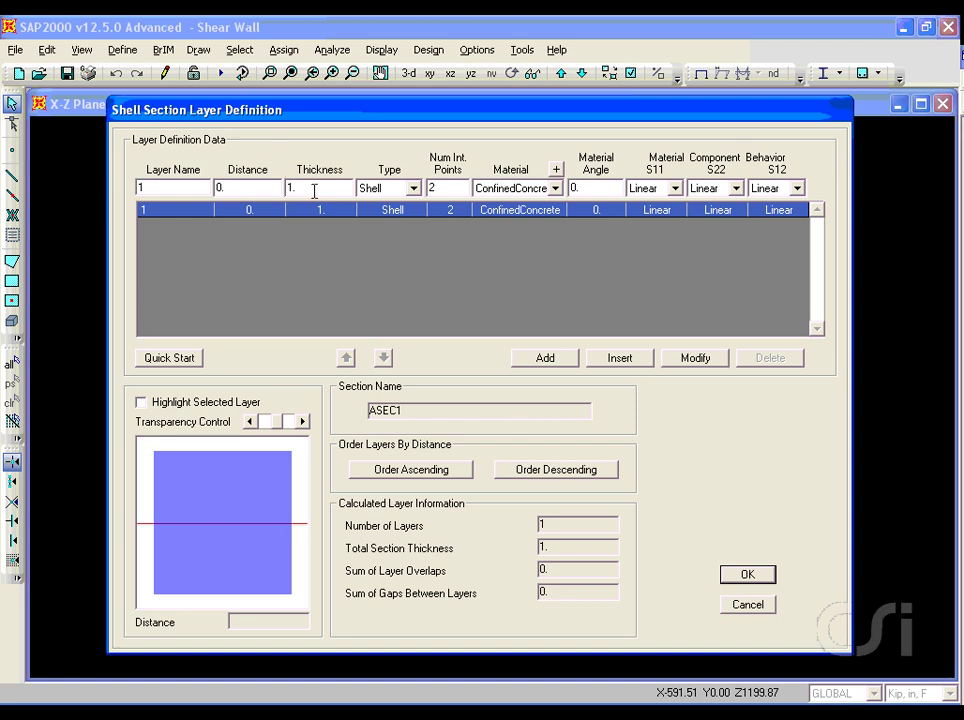
Examine the available layer types and S11 material behavior options for the default layer, keeping Shell and Linear.
left_click(413, 188)
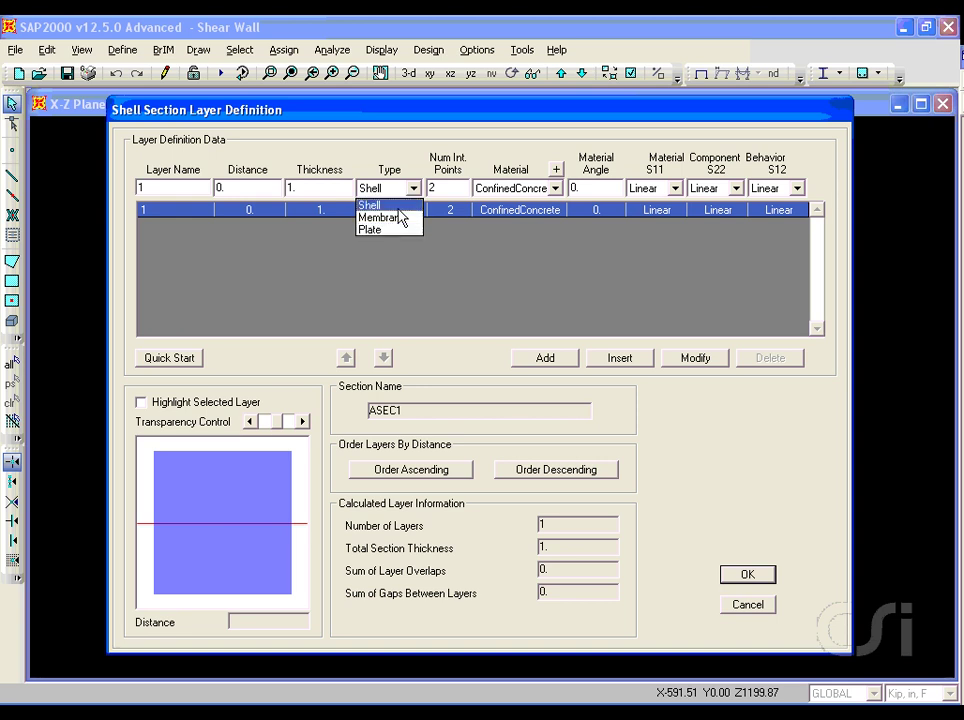
left_click(398, 207)
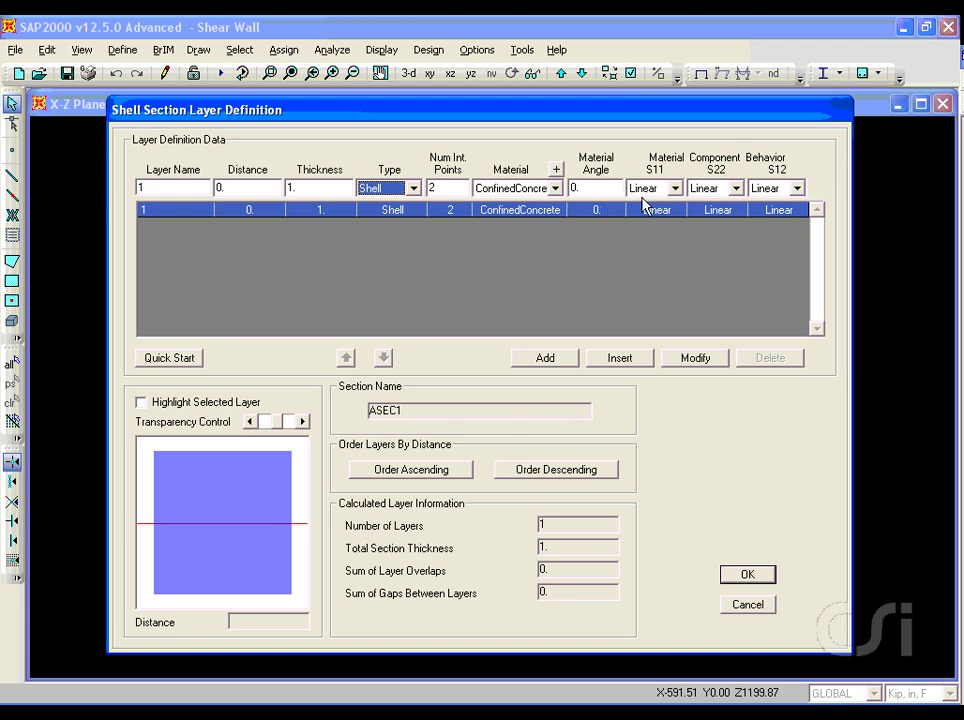
left_click(675, 188)
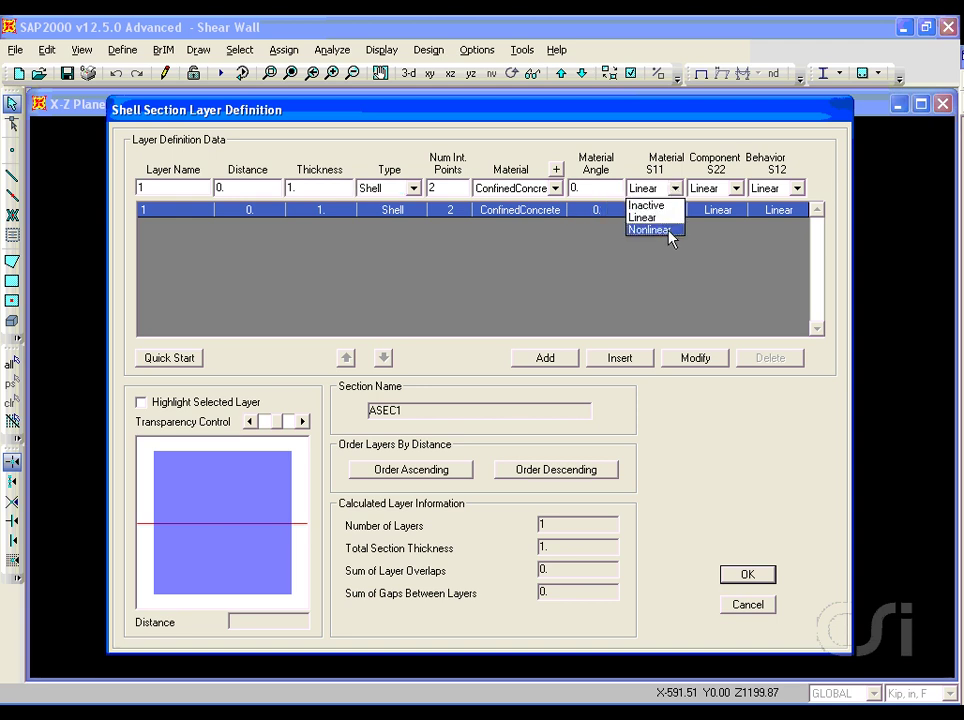
left_click(668, 219)
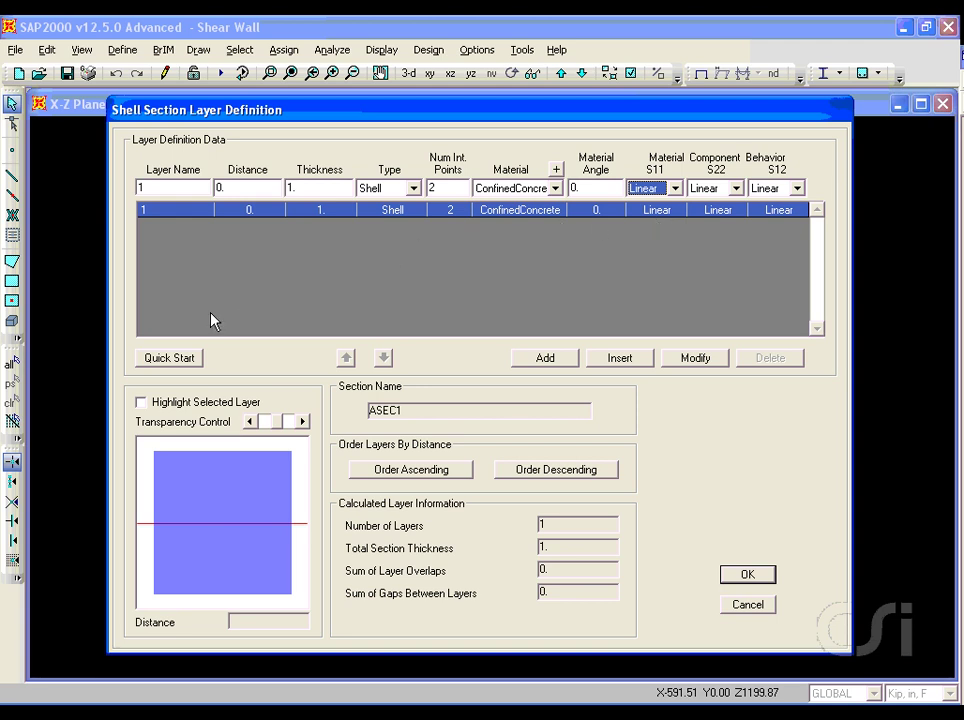
Start the quick layer setup with UnconfinedConcrete as concrete, AllSteelReinforcement as rebar, and S22 nonlinear in-plane behavior.
left_click(170, 358)
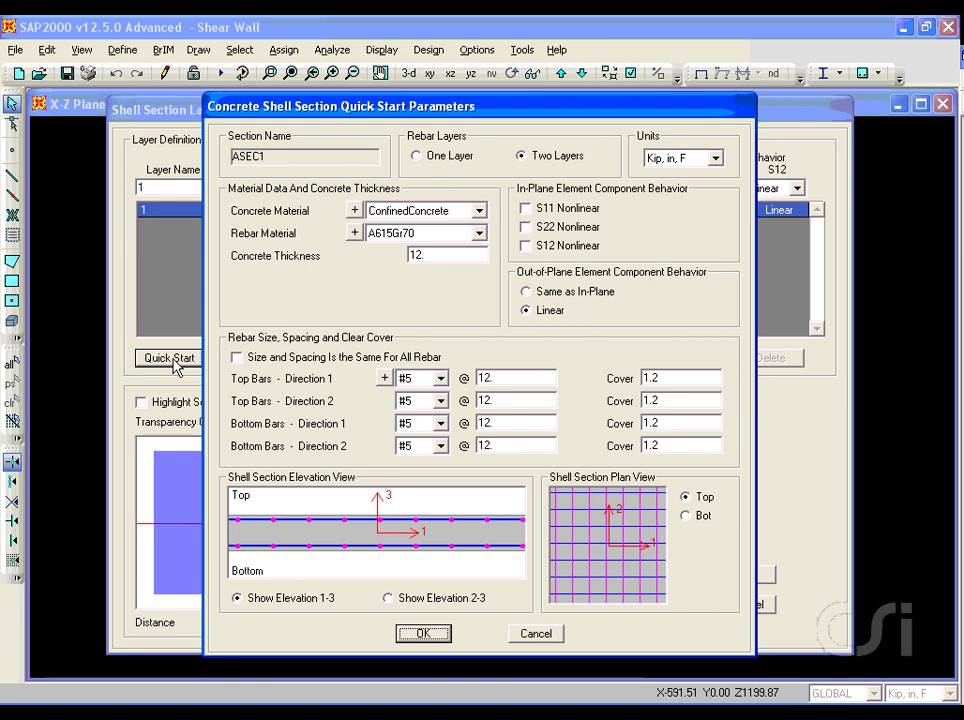
left_click(480, 212)
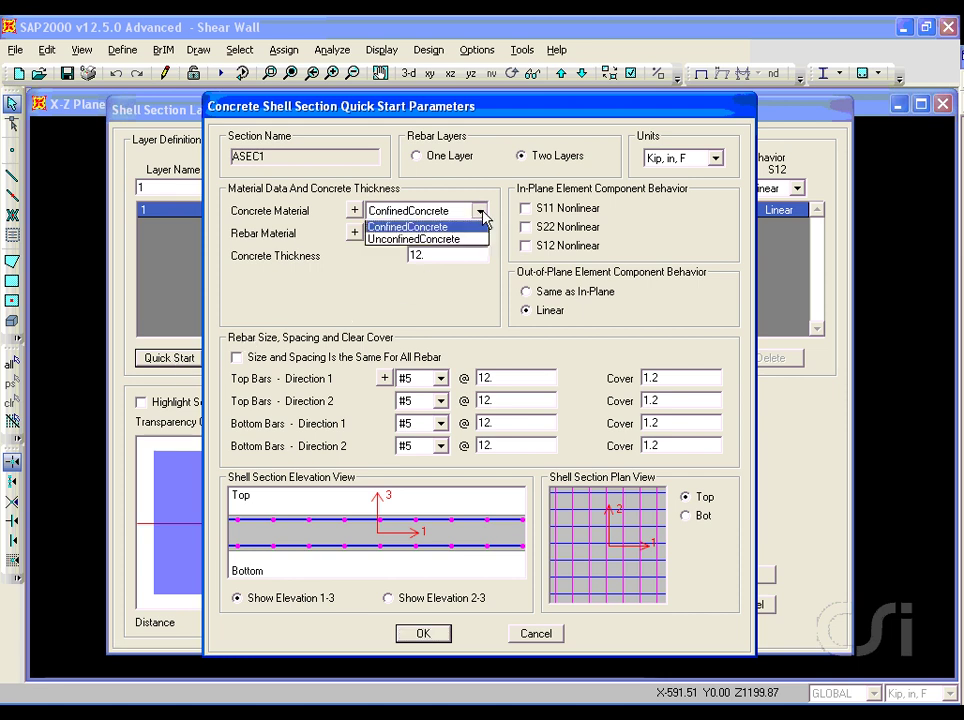
left_click(435, 241)
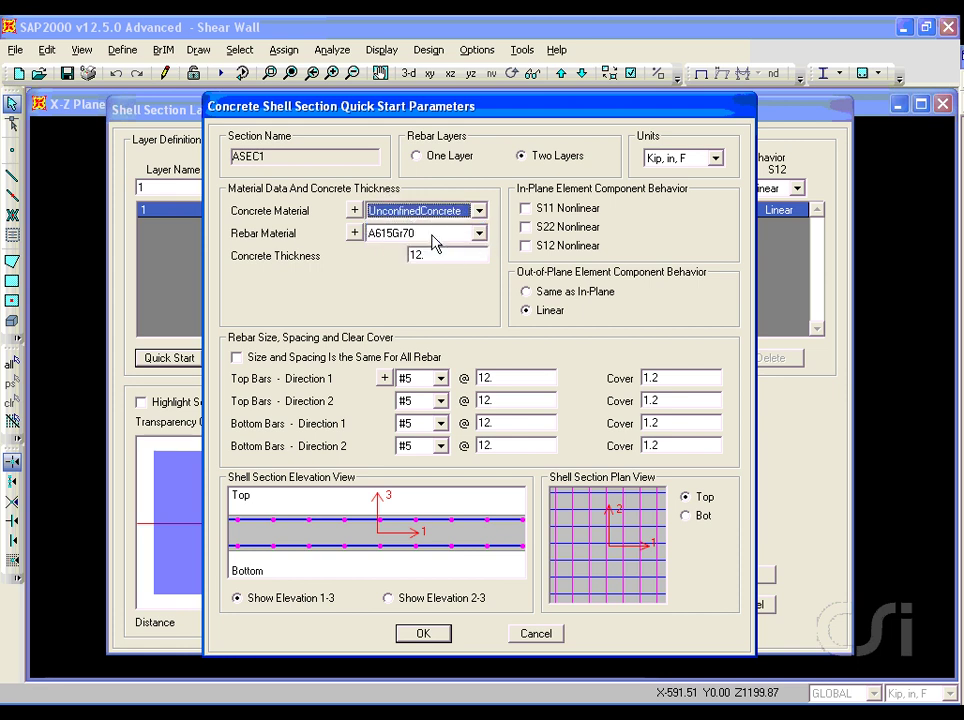
left_click(432, 236)
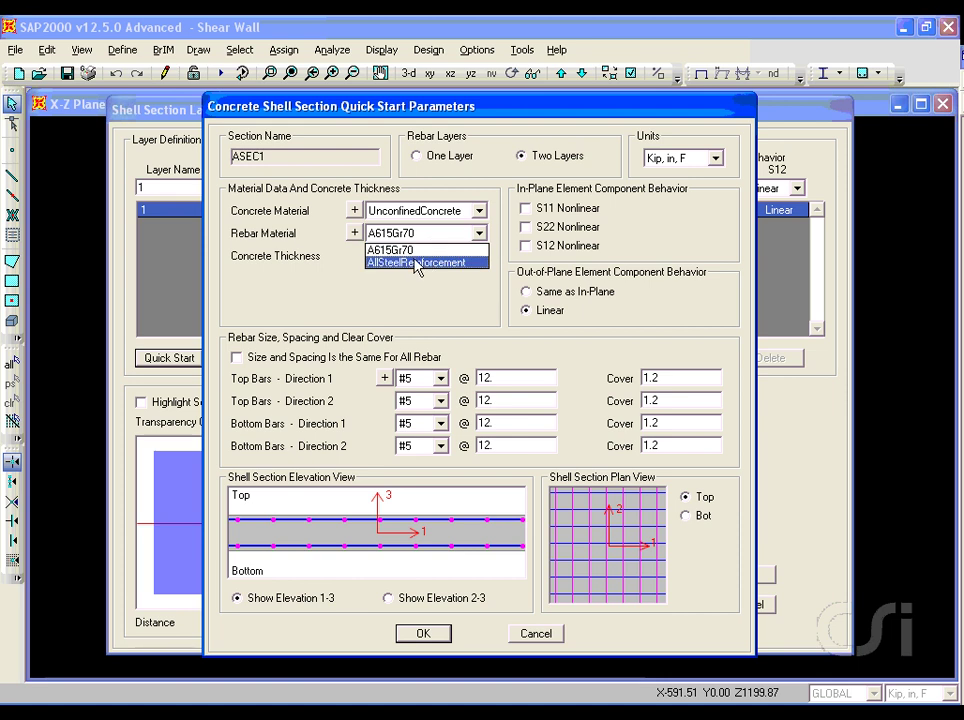
left_click(416, 262)
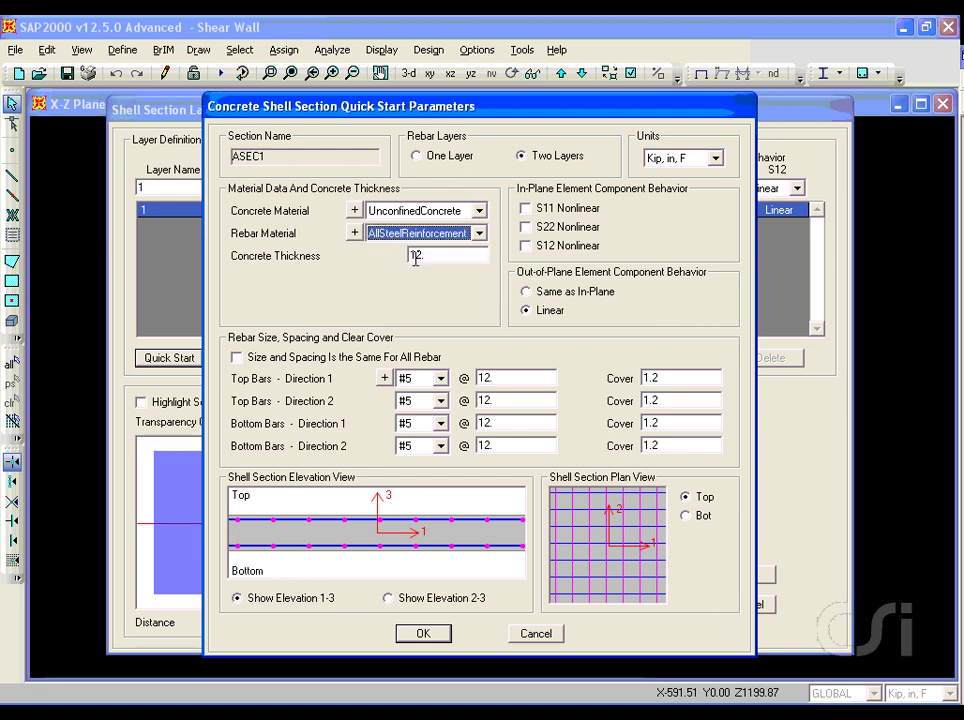
double_click(415, 257)
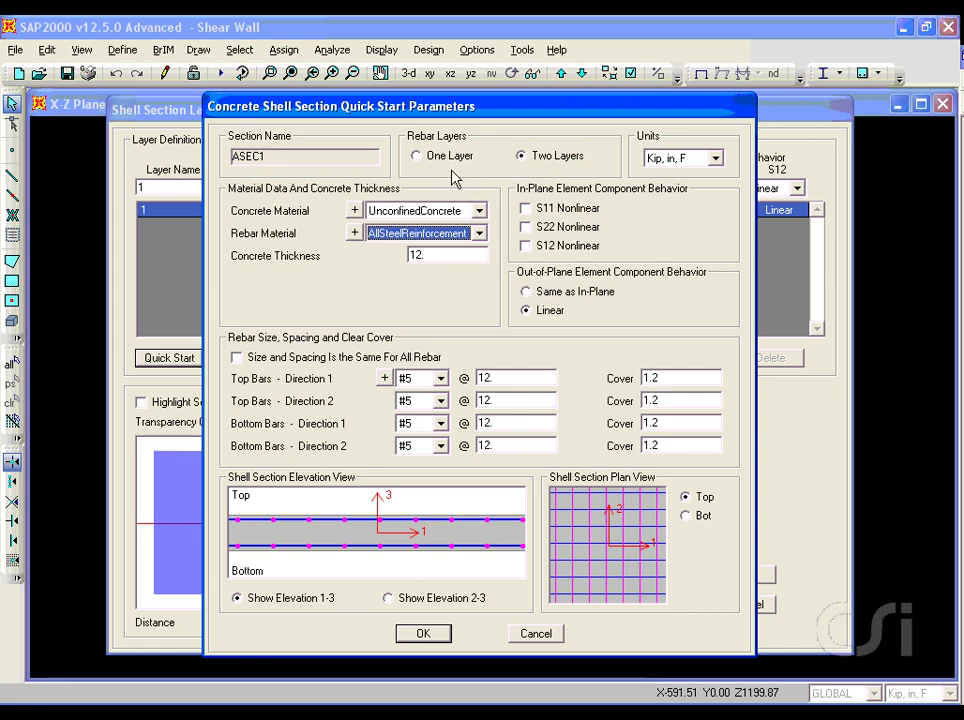
left_click(526, 229)
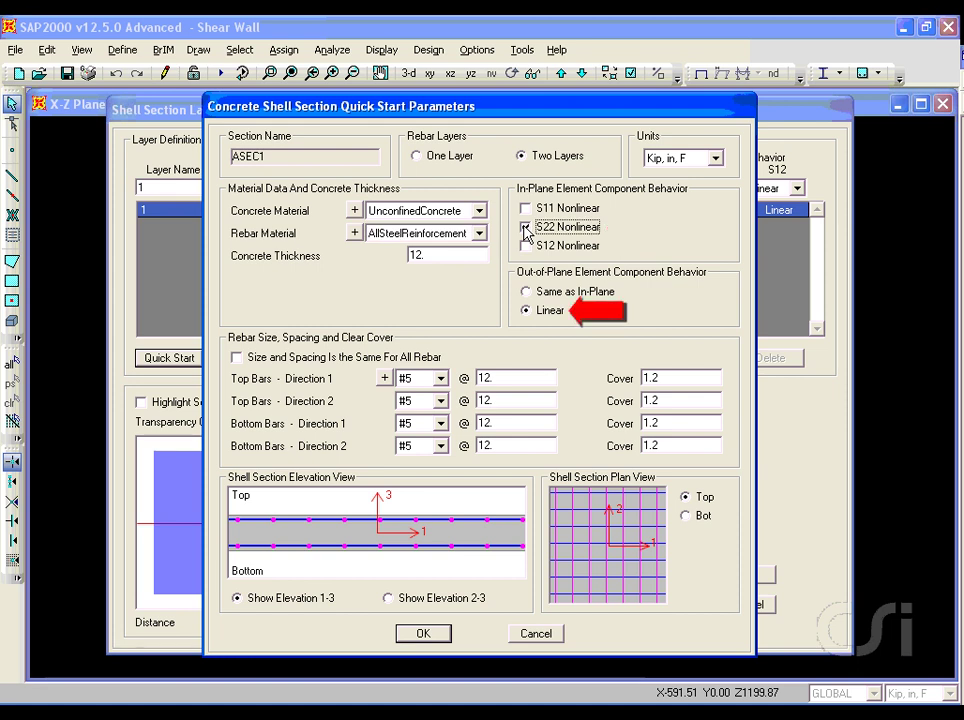
left_click(526, 229)
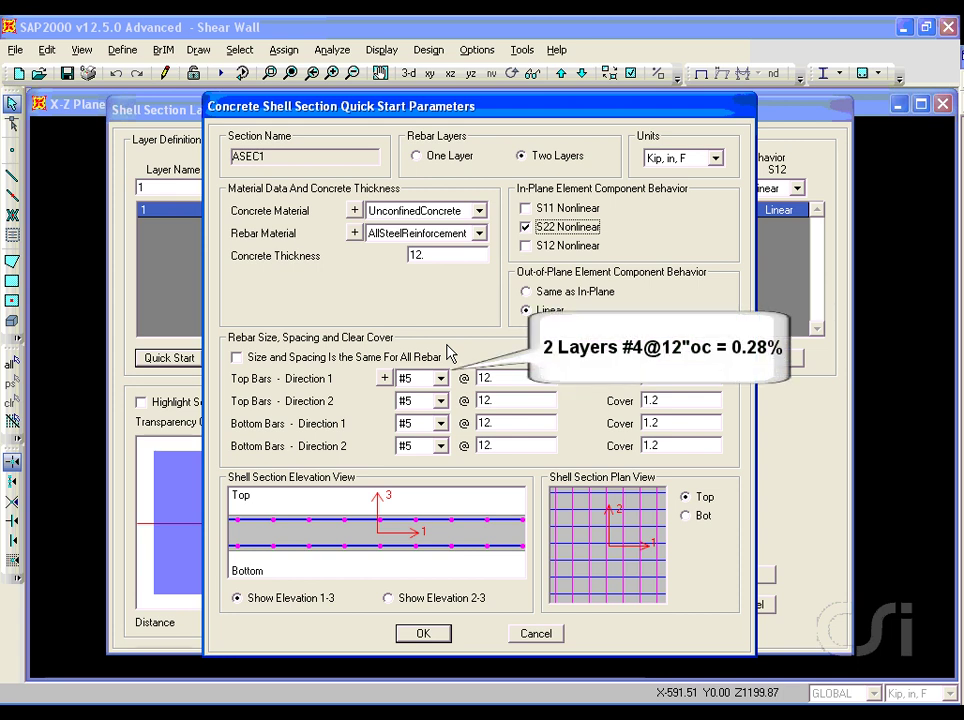
Set the top bars in directions 1 and 2 to size #4.
left_click(440, 378)
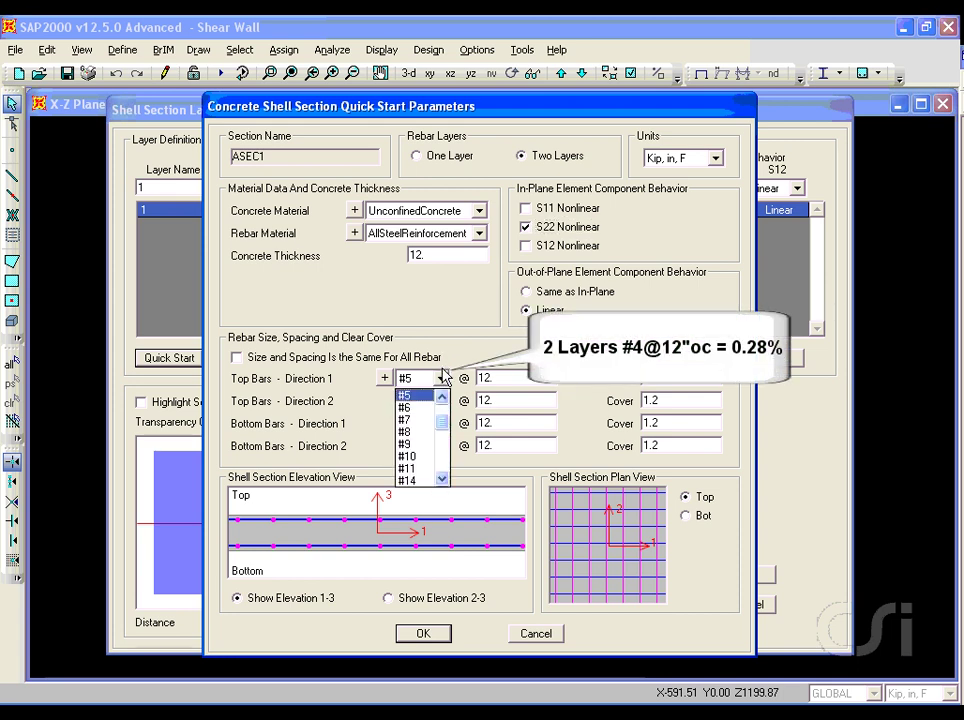
left_click(441, 397)
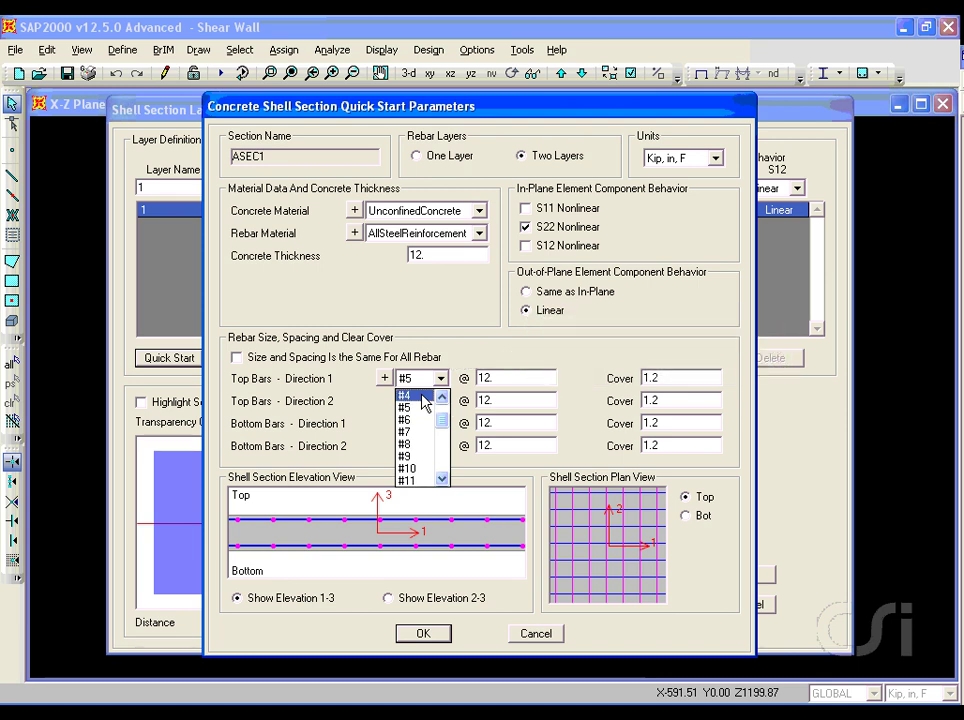
left_click(422, 396)
left_click(440, 400)
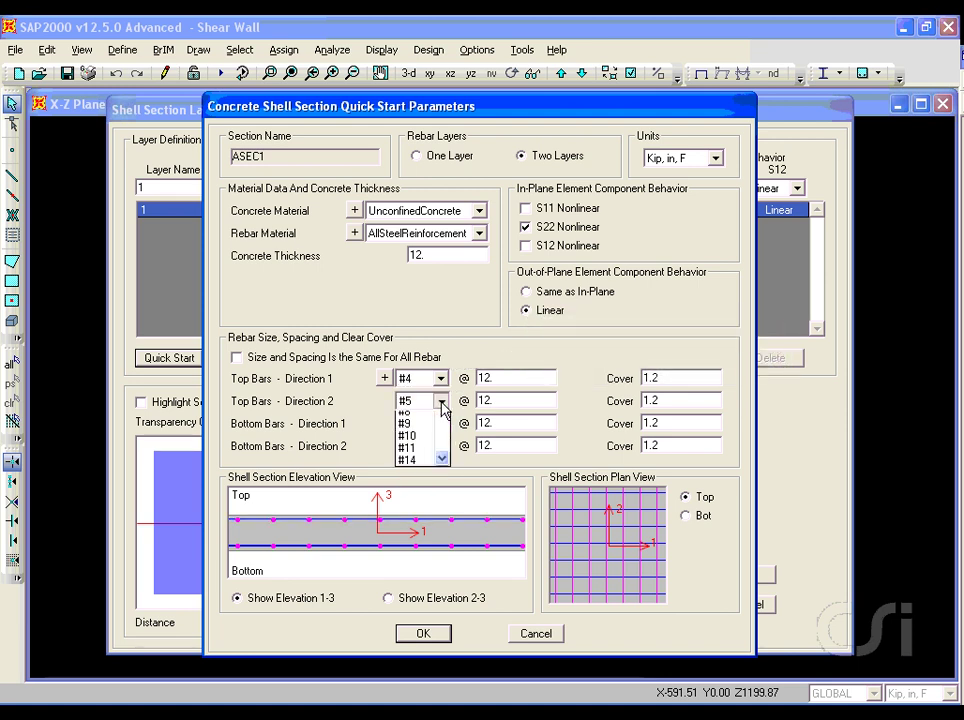
left_click(441, 419)
left_click(422, 419)
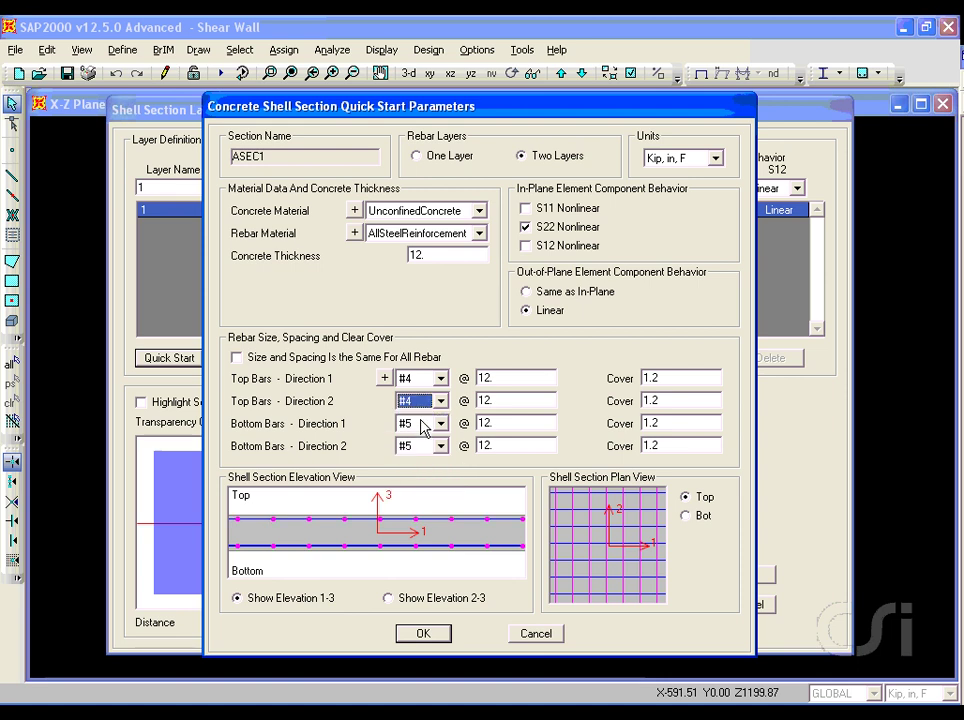
Set the bottom bars in directions 1 and 2 to size #4 and generate the section's layers.
left_click(441, 425)
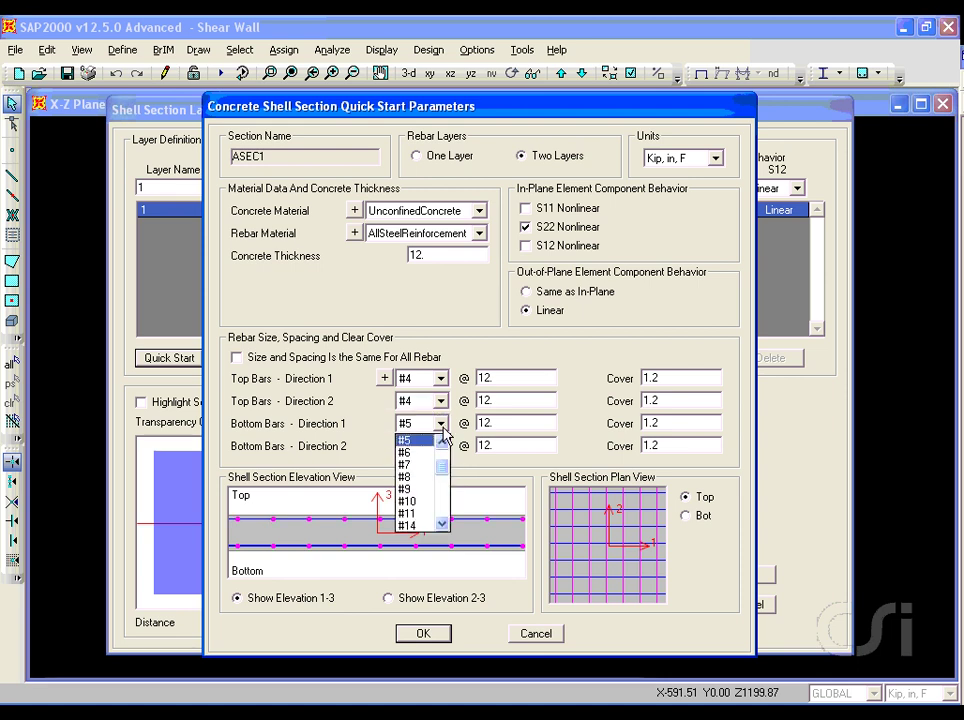
left_click(441, 440)
left_click(428, 441)
left_click(440, 446)
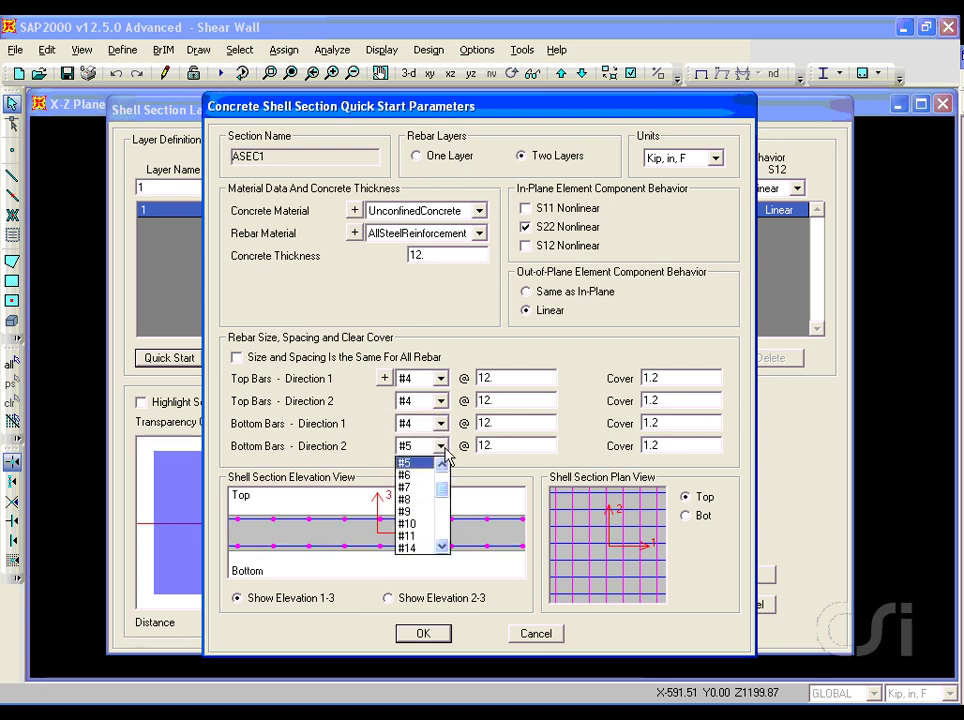
left_click(443, 466)
left_click(410, 463)
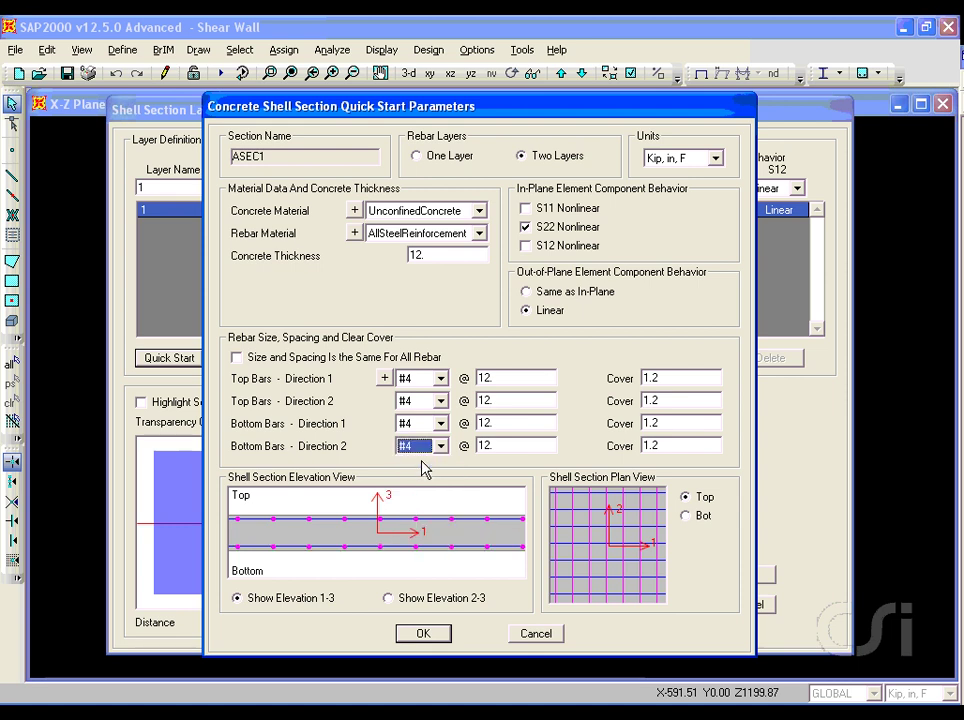
left_click(424, 634)
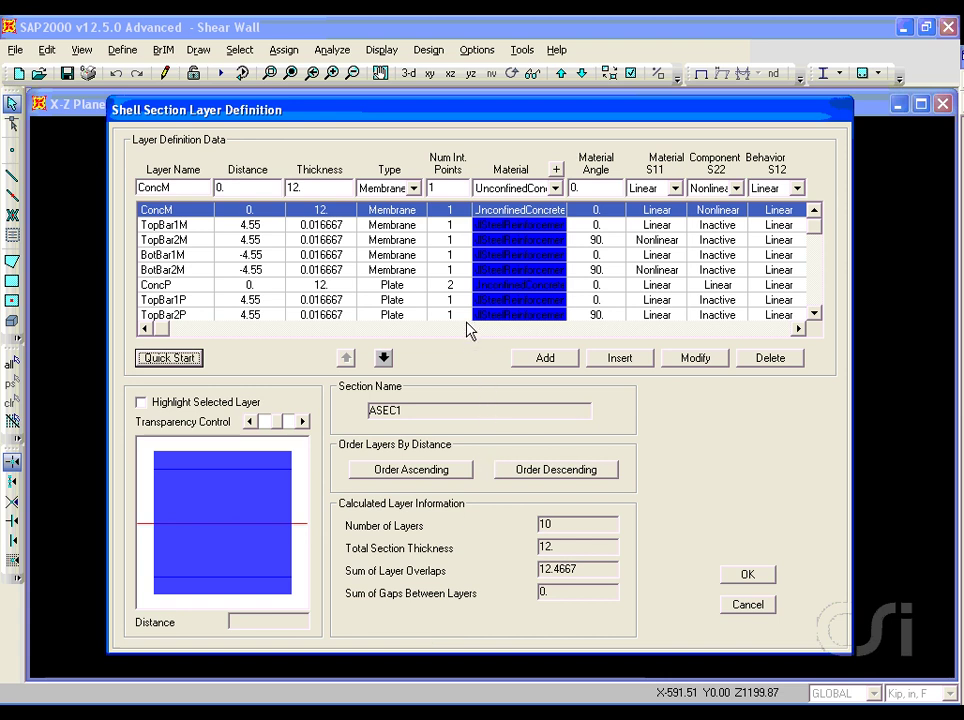
Look through the generated layers and delete the horizontal membrane rebar layers TopBar1M and BotBar1M.
left_click(813, 315)
double_click(813, 314)
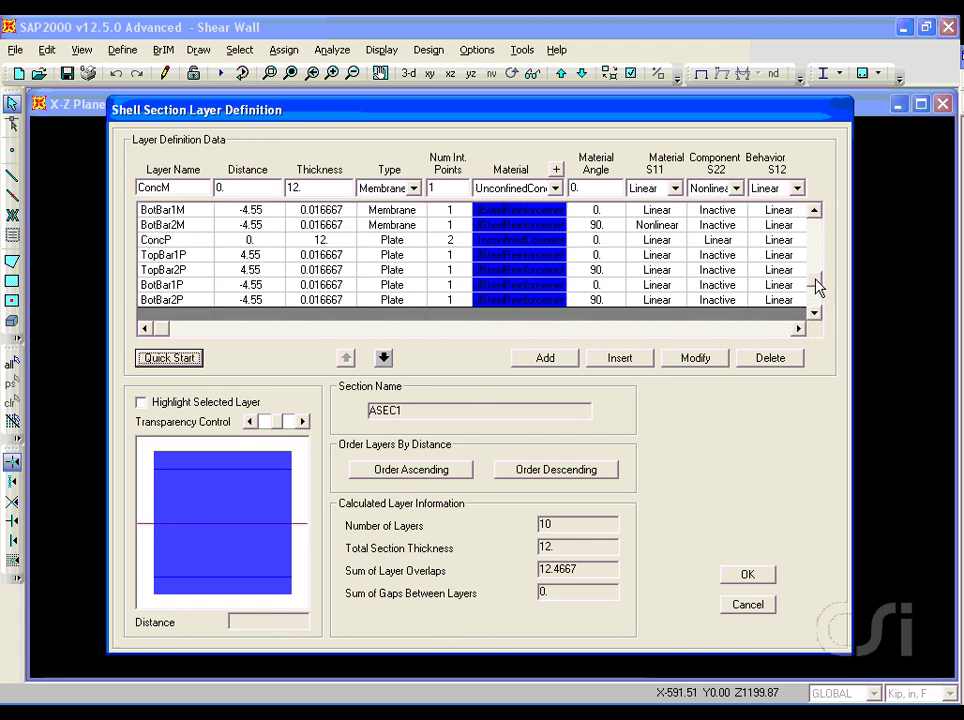
left_click(815, 212)
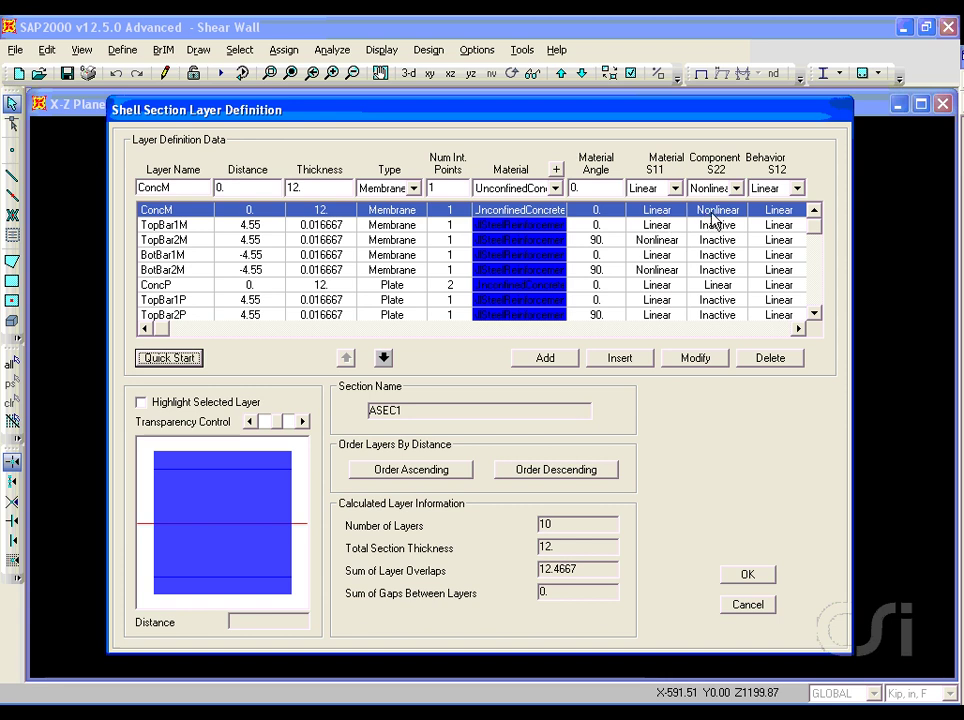
left_click(203, 228)
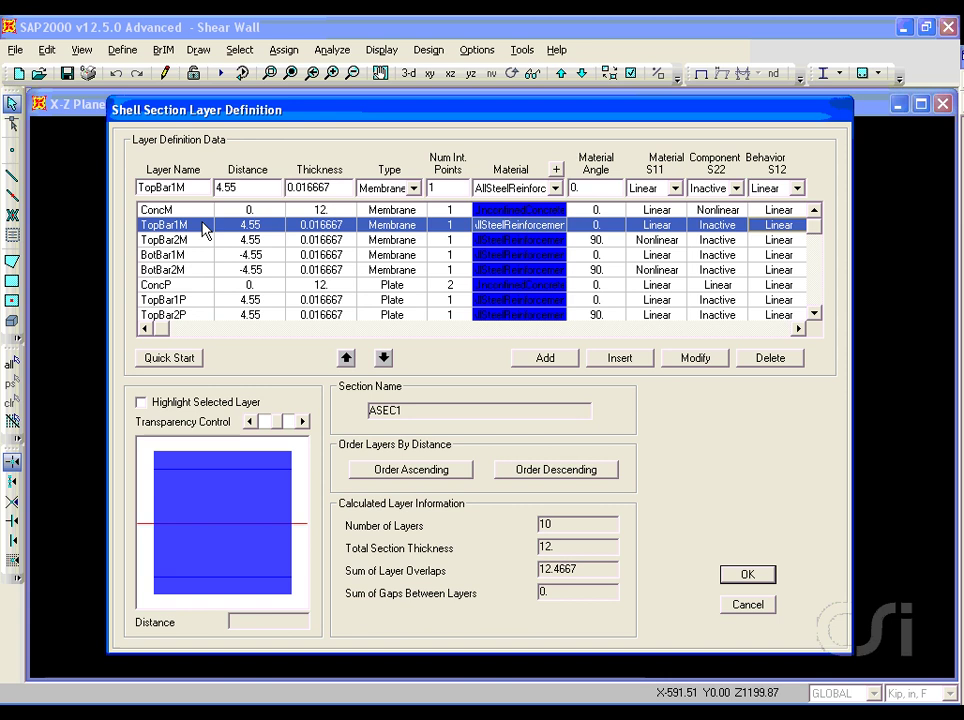
left_click(764, 362)
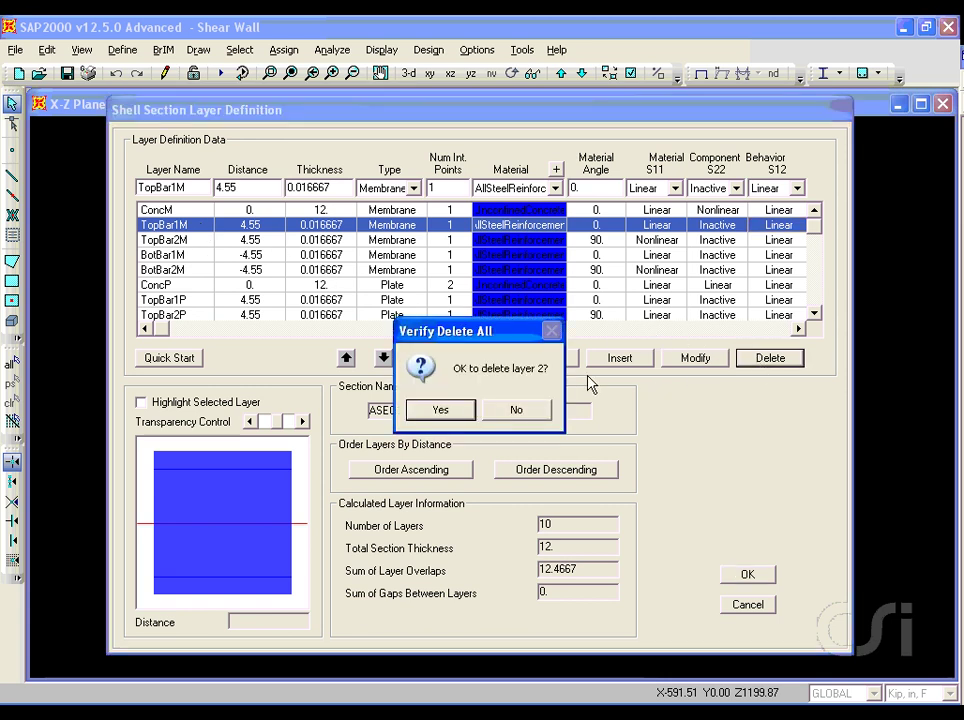
left_click(440, 411)
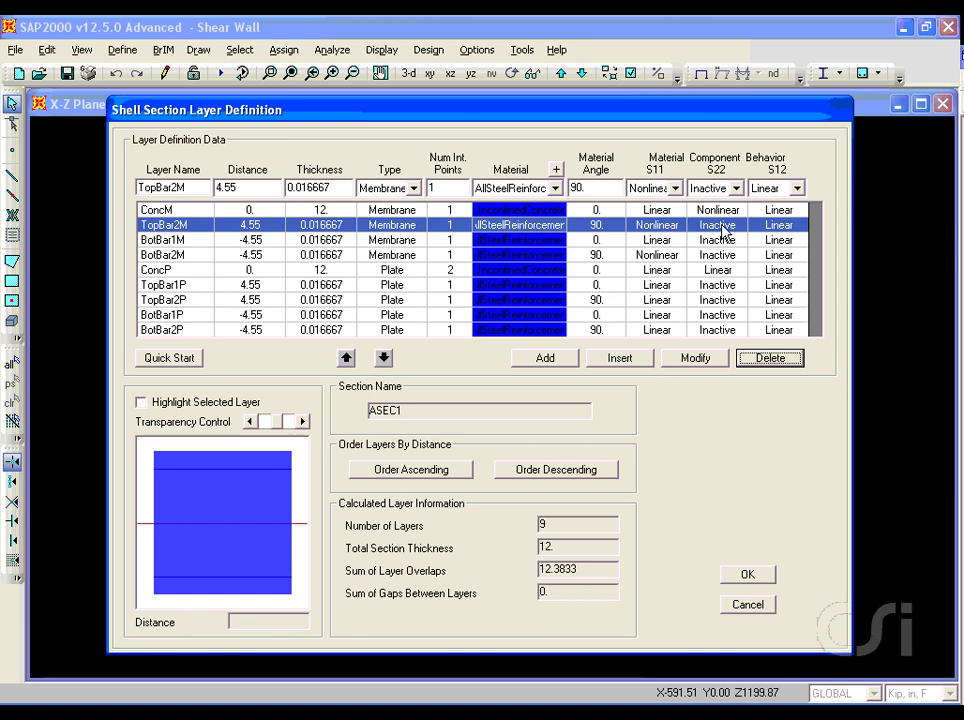
left_click(197, 247)
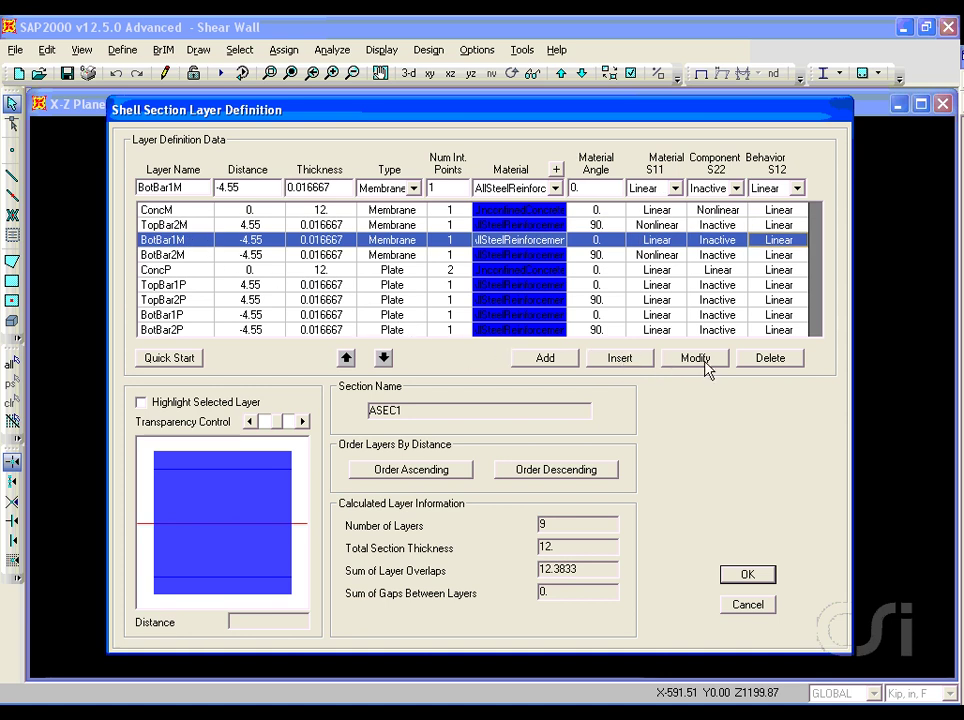
left_click(768, 358)
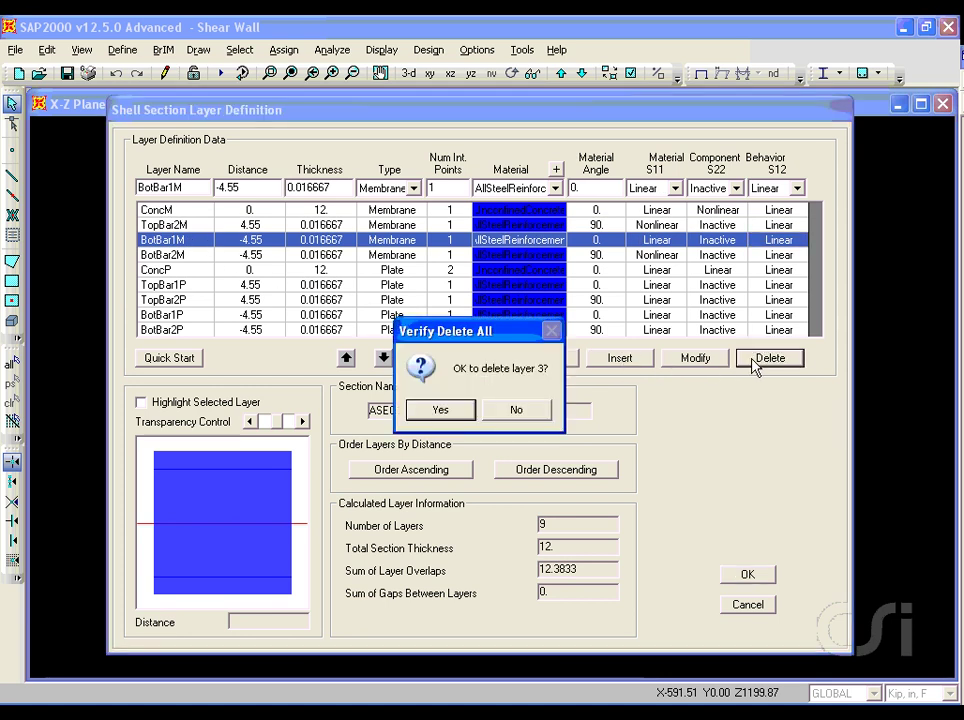
left_click(440, 410)
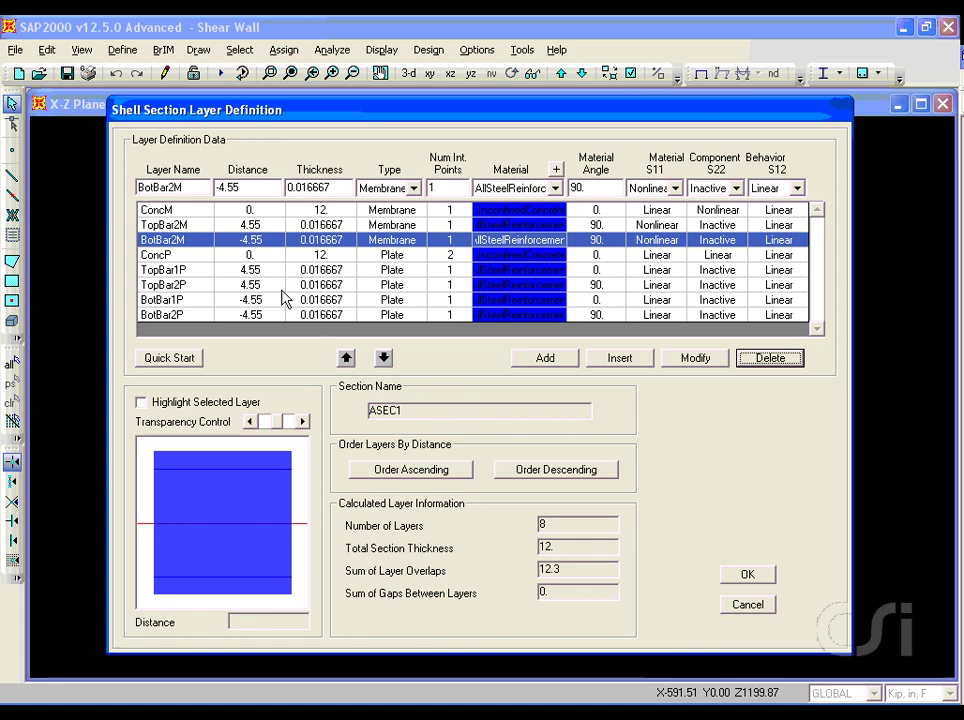
Set the thickness of the concrete plate layer ConcP to 7.5 inches and apply the change to the layer list.
left_click(189, 259)
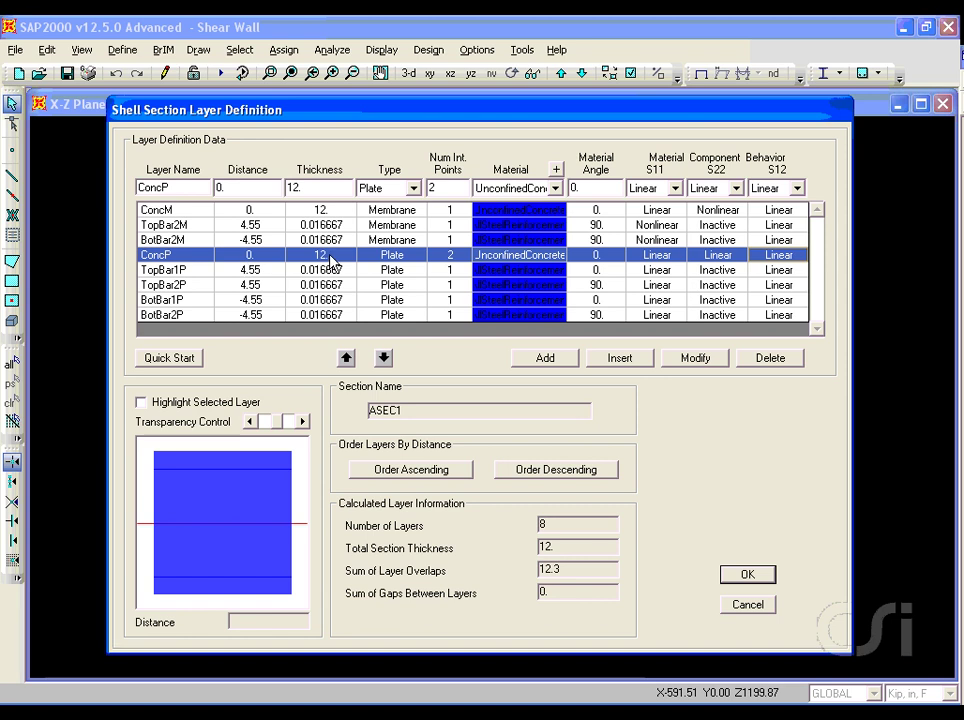
double_click(300, 187)
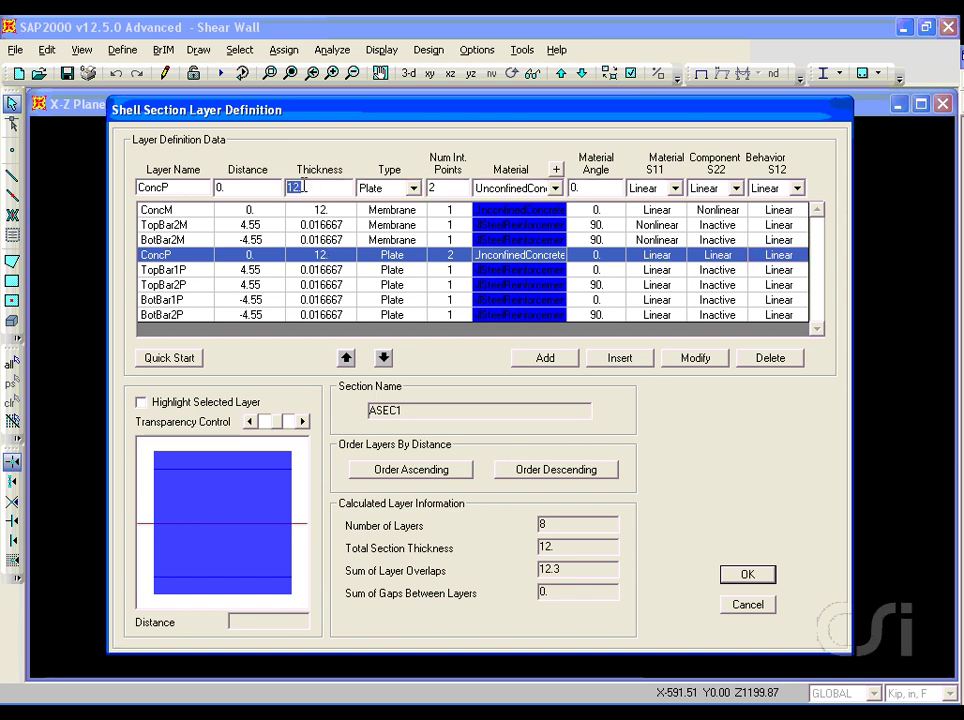
type("7.5")
left_click(710, 365)
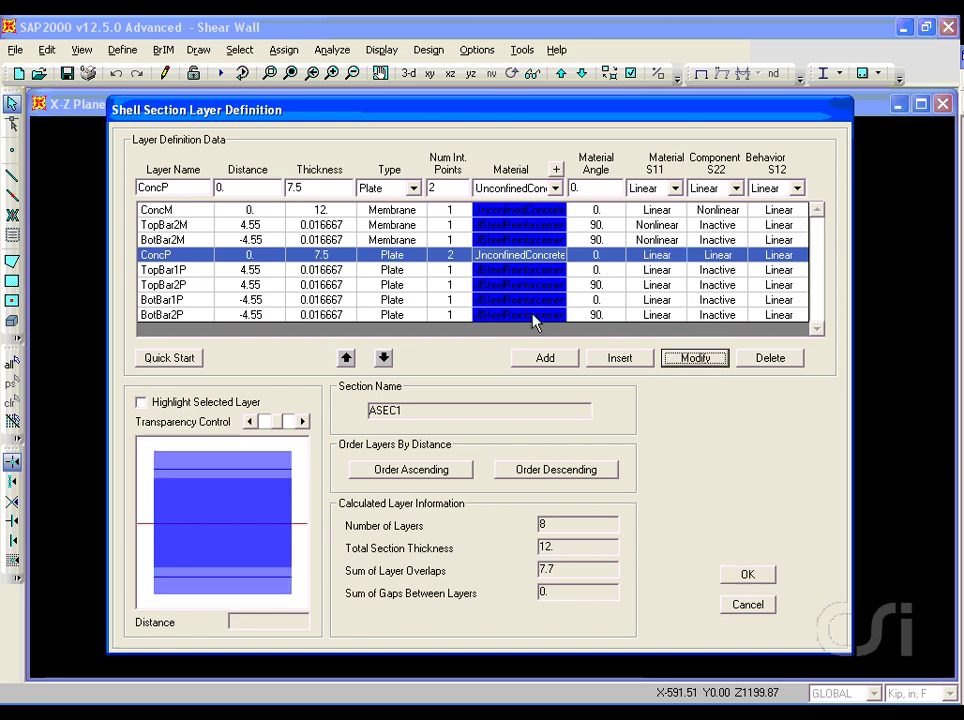
Delete the plate rebar layers TopBar1P, TopBar2P, BotBar1P and BotBar2P, and accept the .3%unconfined section definition.
left_click(199, 270)
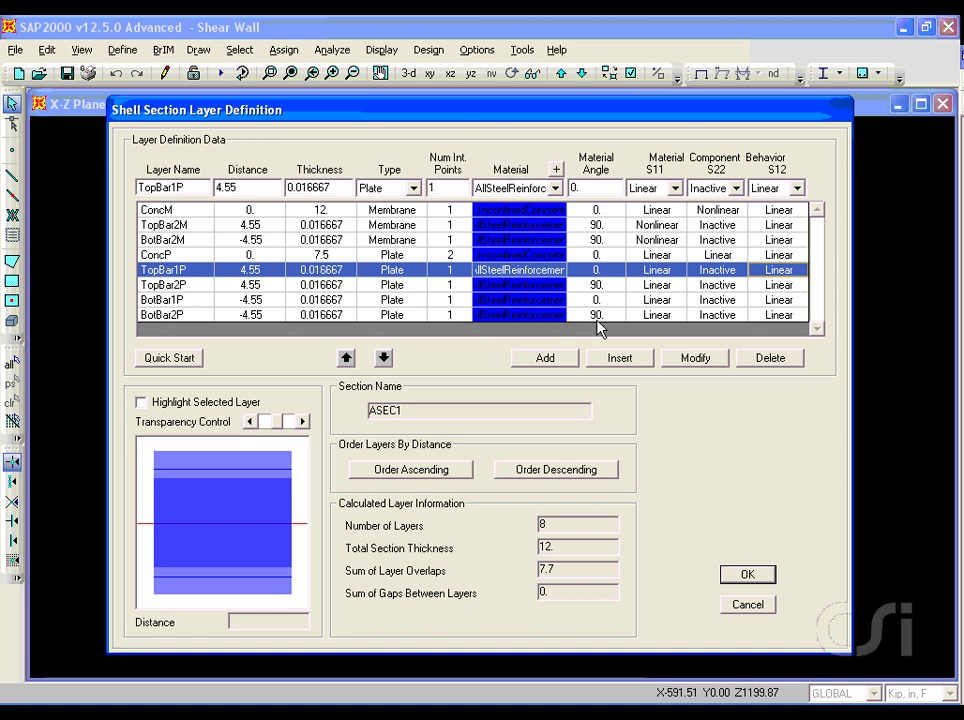
left_click(770, 358)
left_click(441, 409)
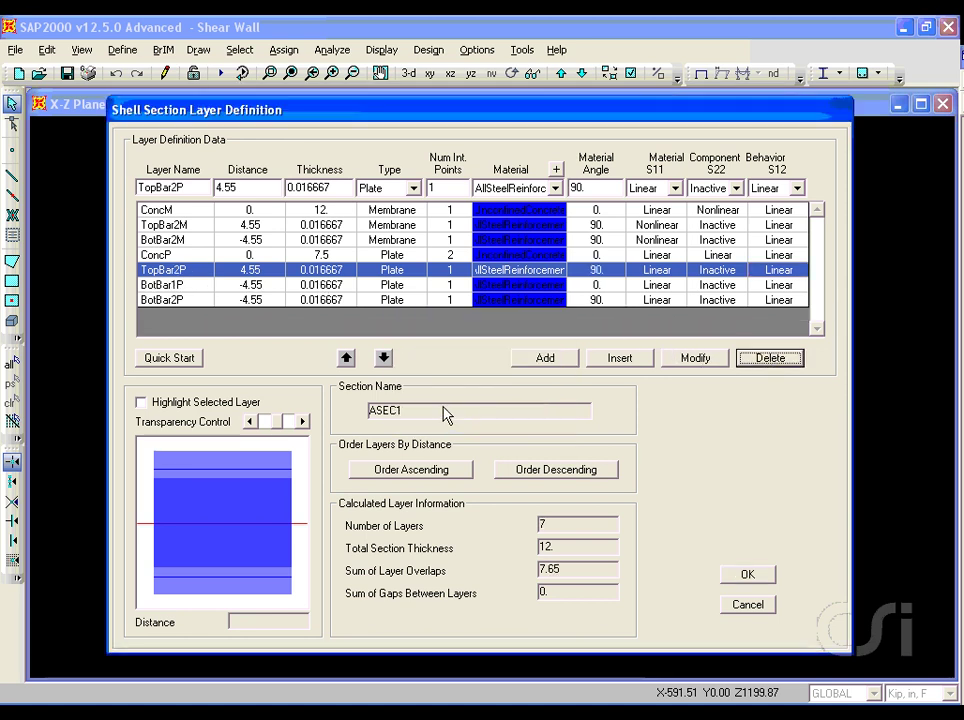
left_click(770, 358)
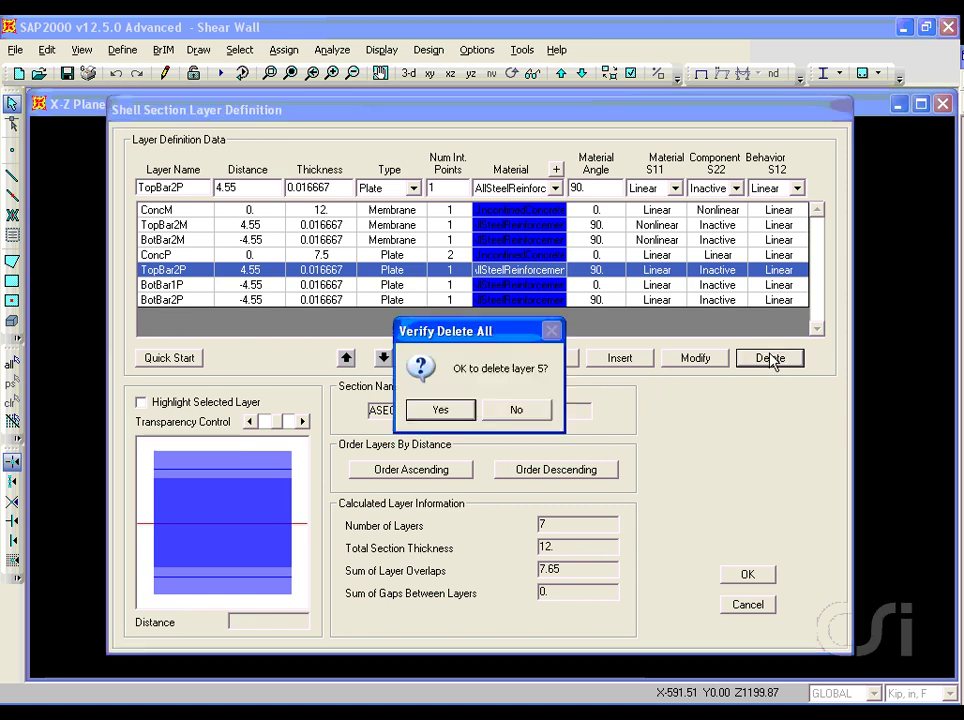
left_click(441, 410)
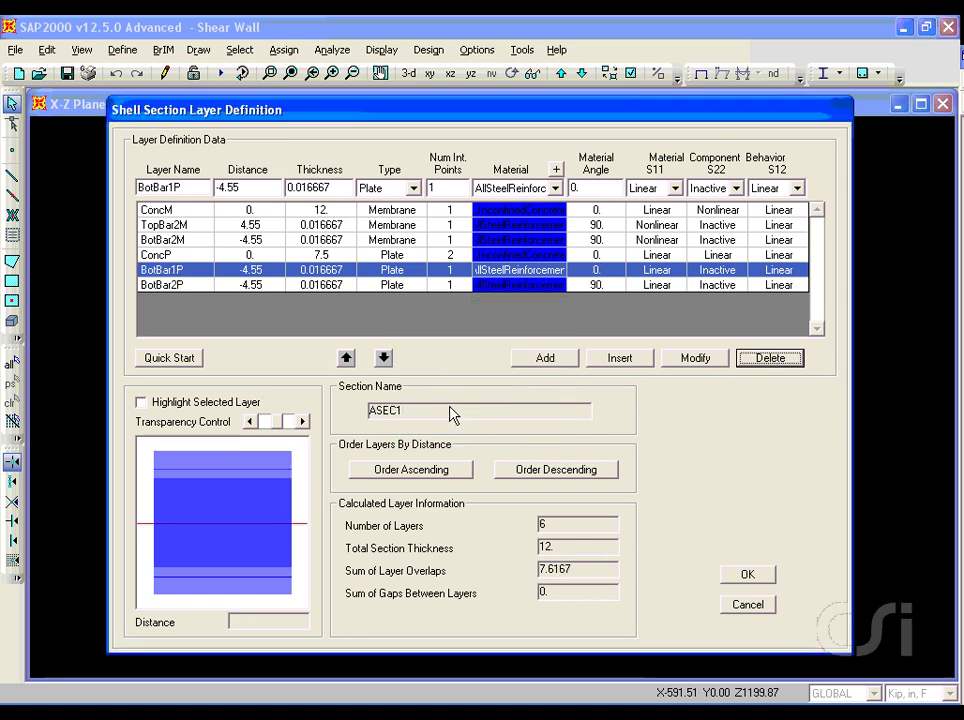
left_click(770, 358)
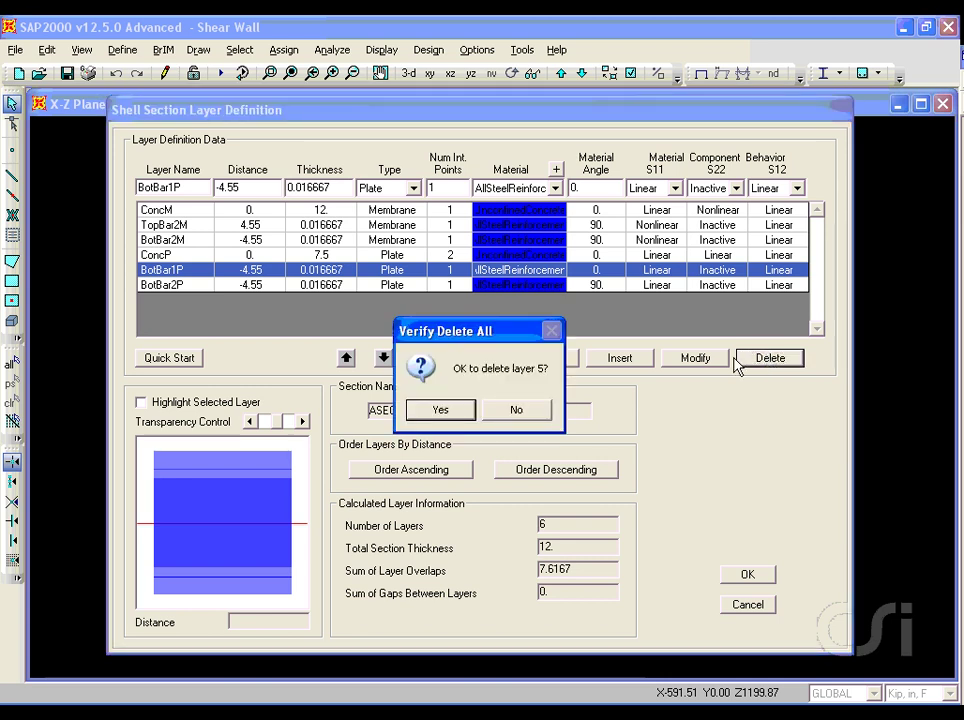
left_click(441, 410)
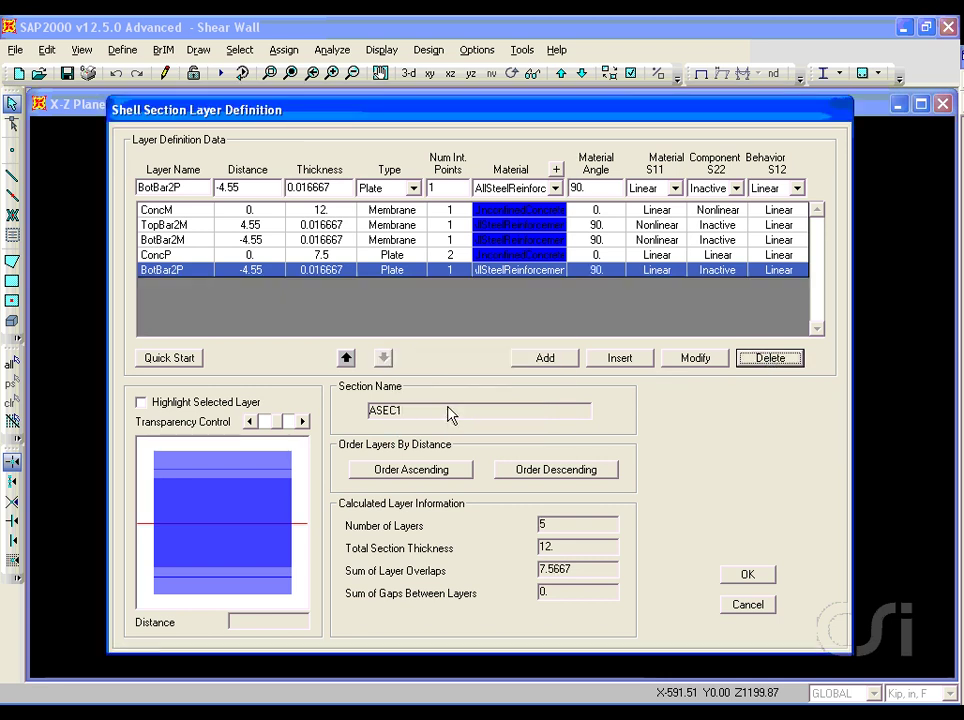
left_click(762, 360)
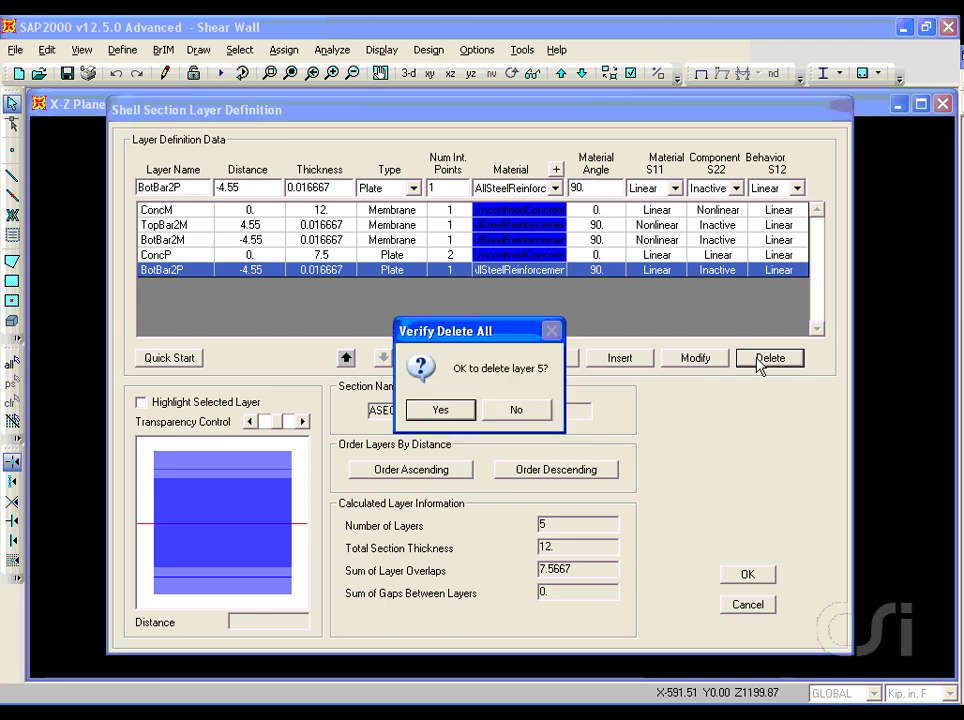
left_click(474, 412)
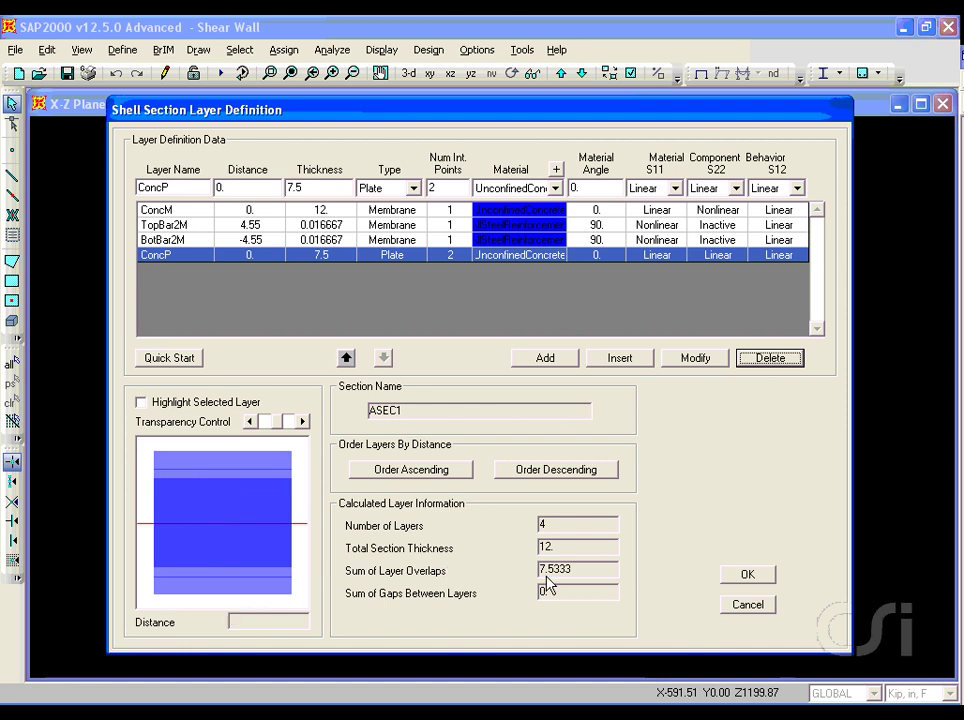
left_click(746, 574)
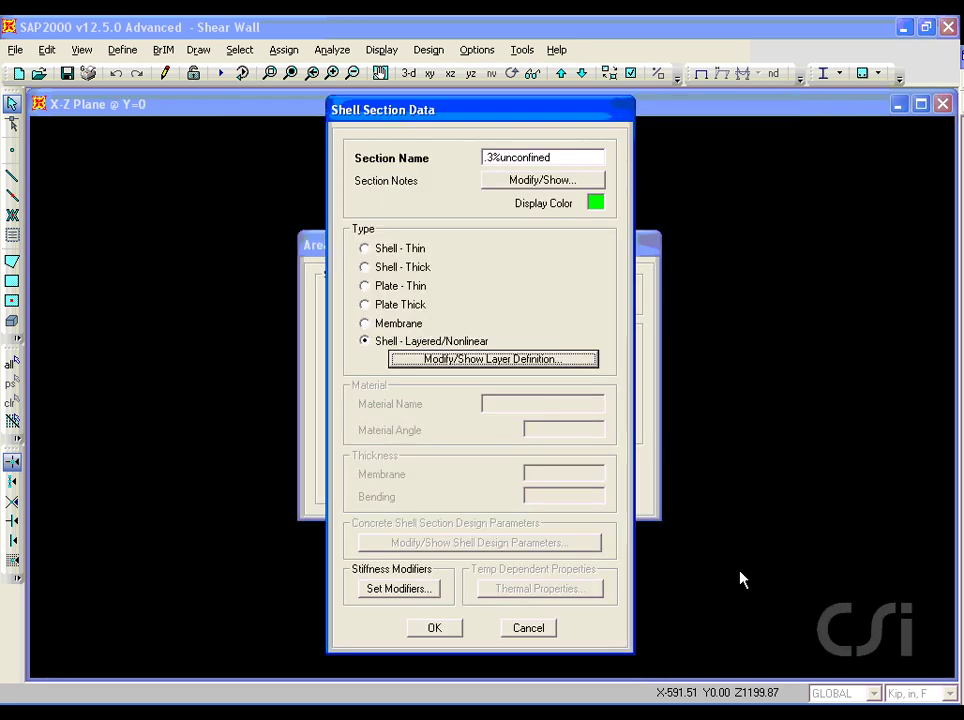
left_click(434, 628)
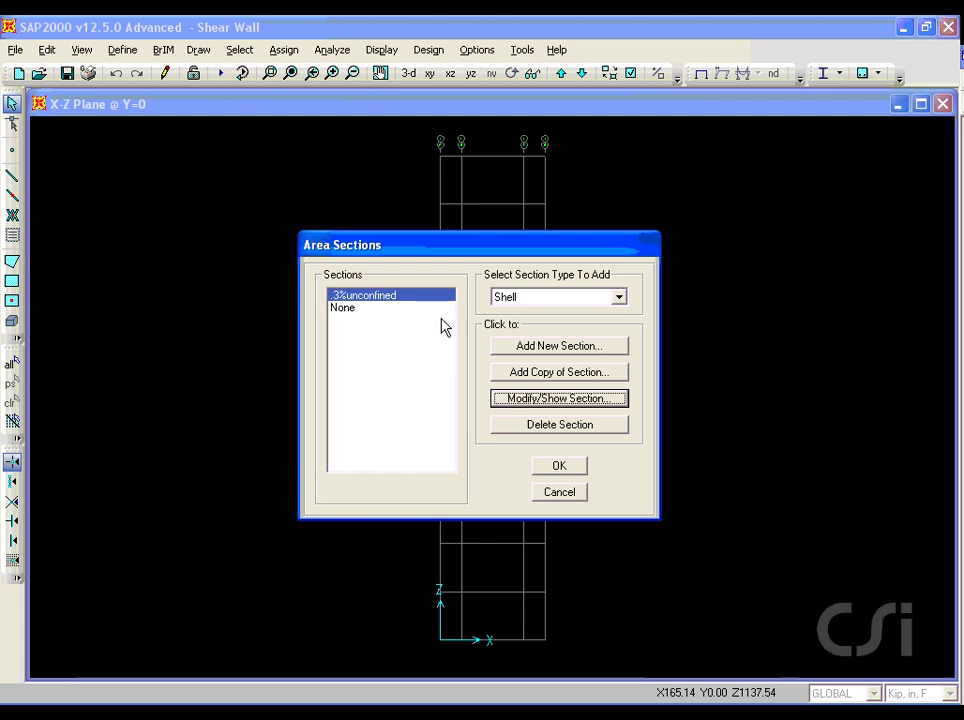
Add a copy of the .3%unconfined section and name it .4%unconfined.
left_click(544, 374)
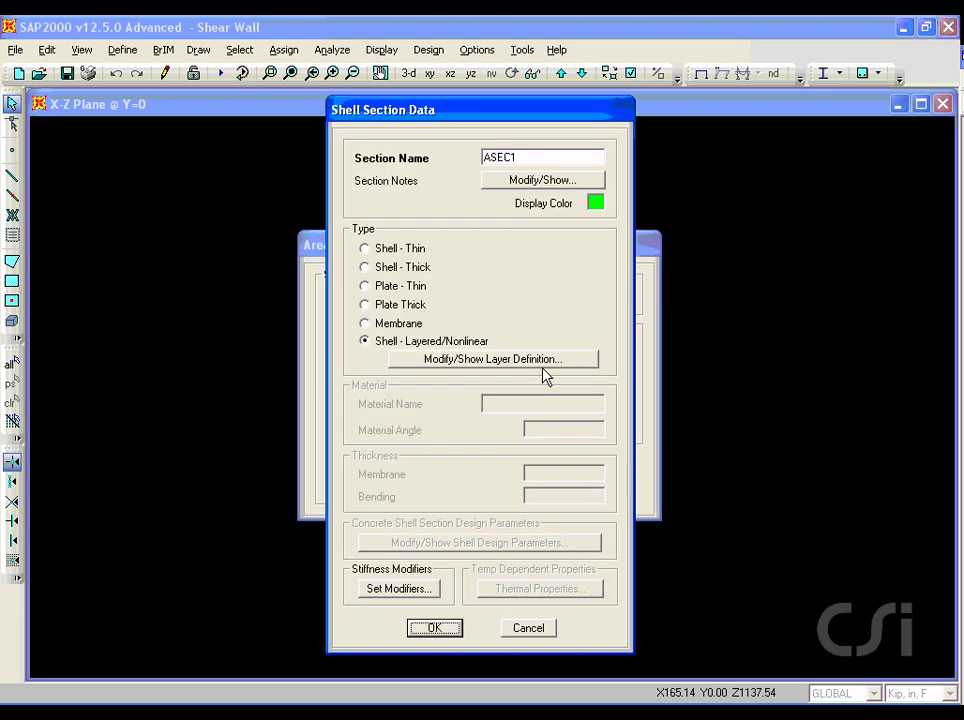
double_click(527, 156)
key("BackSpace")
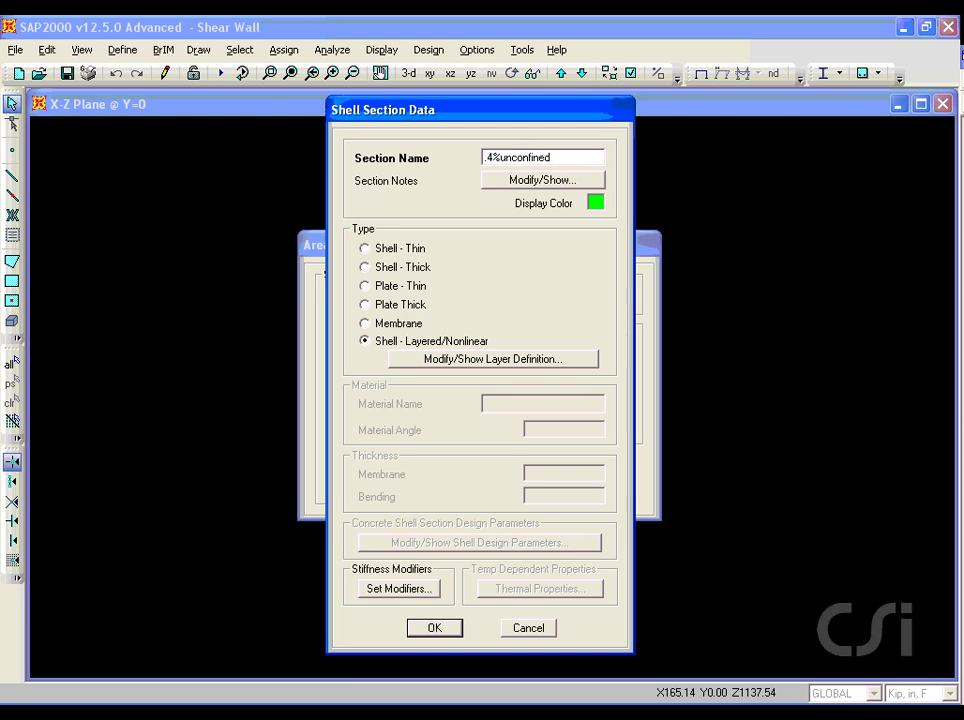
In the new section's layer definition, set the thickness of the TopBar2M membrane layer to 0.02583 inches.
left_click(451, 361)
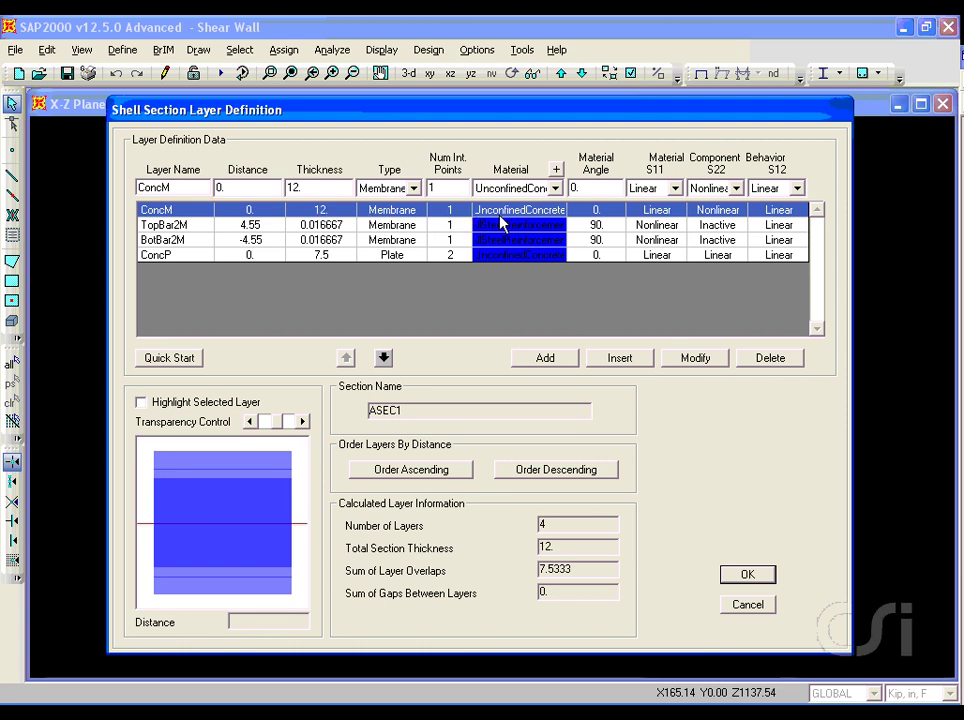
left_click(345, 226)
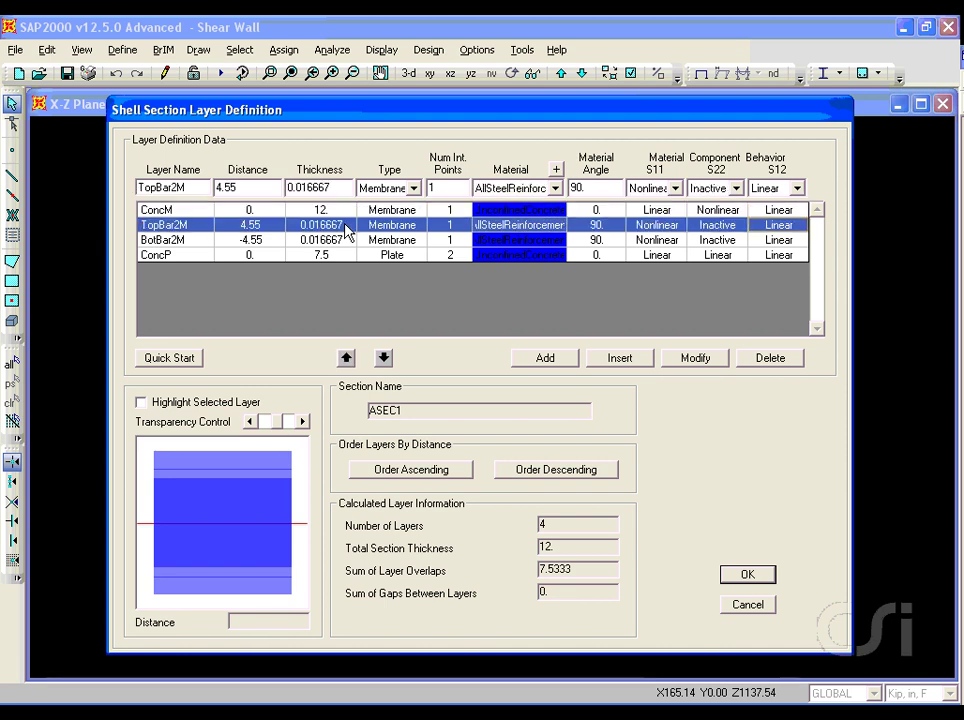
double_click(303, 183)
left_click(303, 183)
left_click_drag(303, 183, 342, 186)
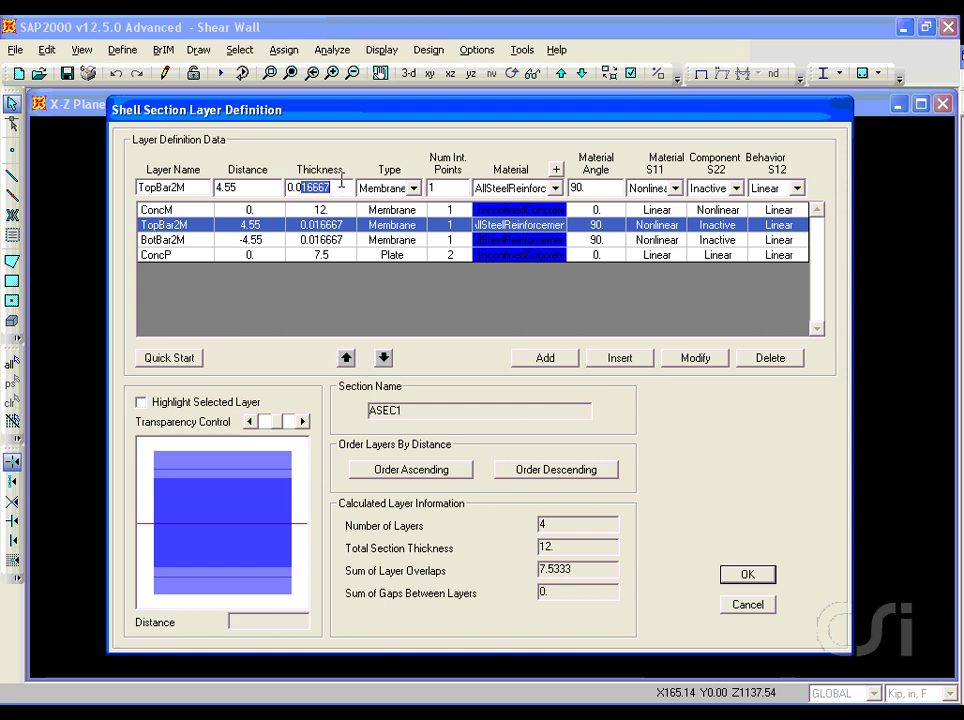
type("2583")
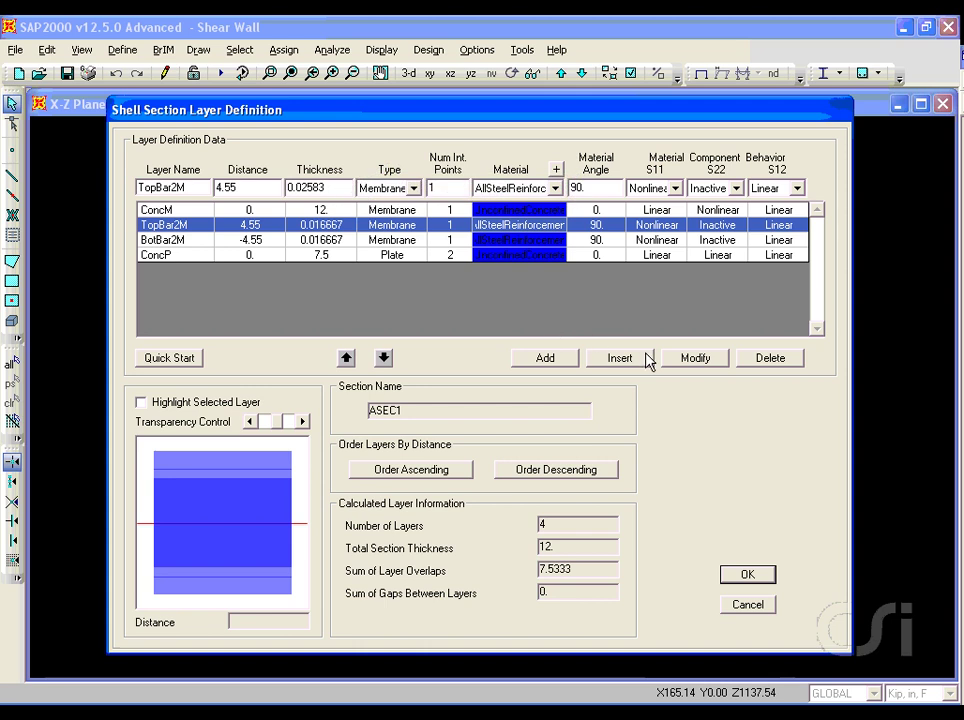
left_click(686, 362)
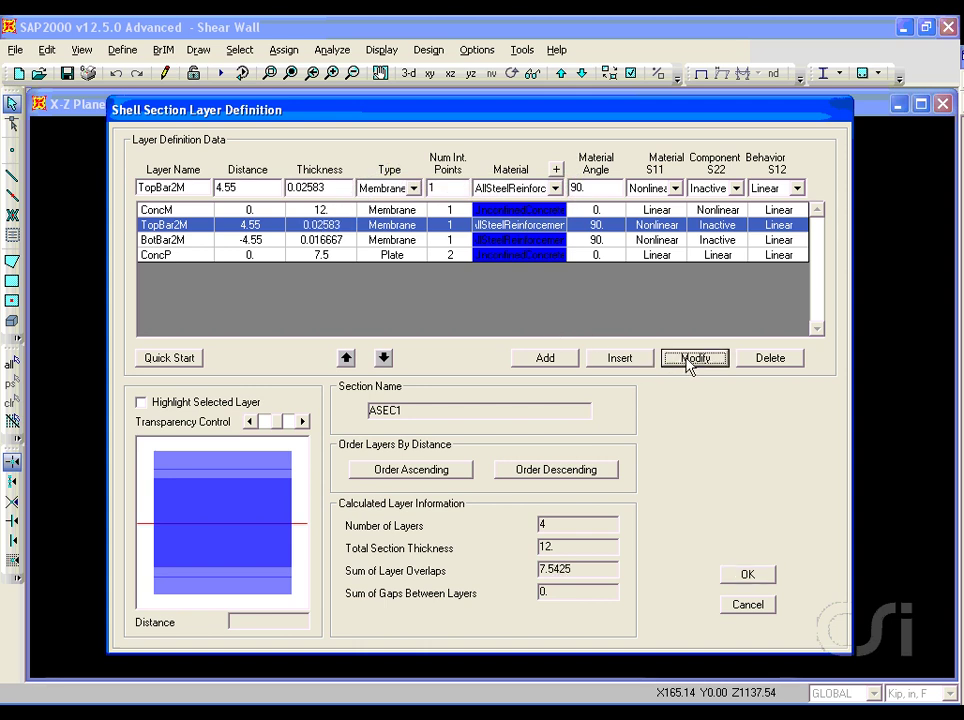
Set the thickness of the BotBar2M membrane layer to 0.02583 inches and accept the .4%unconfined section.
left_click(325, 242)
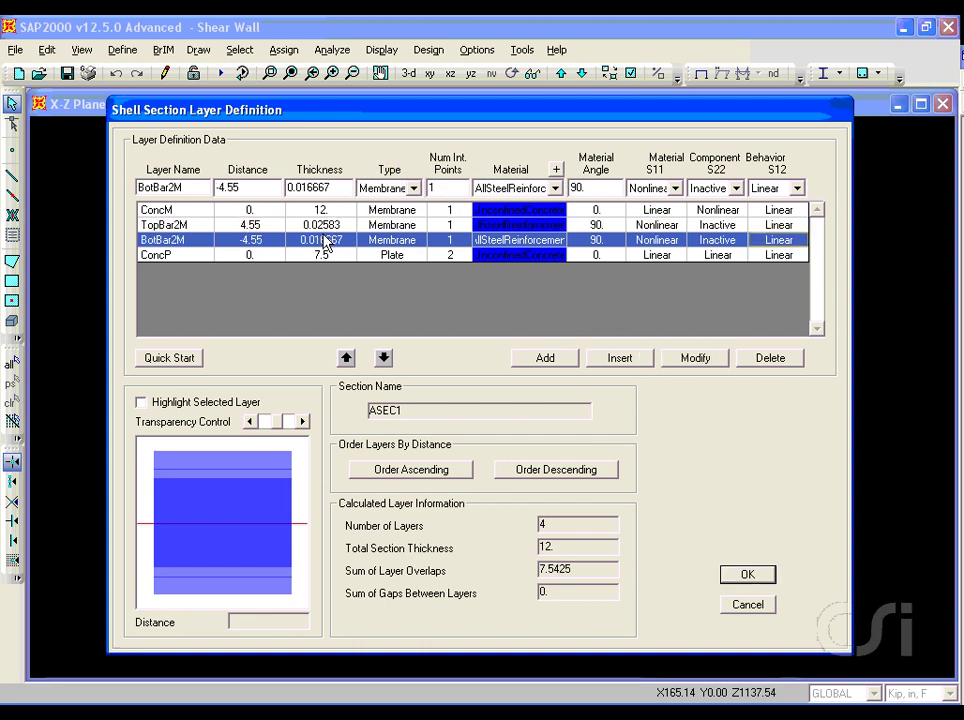
double_click(301, 187)
left_click(301, 187)
left_click_drag(301, 187, 351, 187)
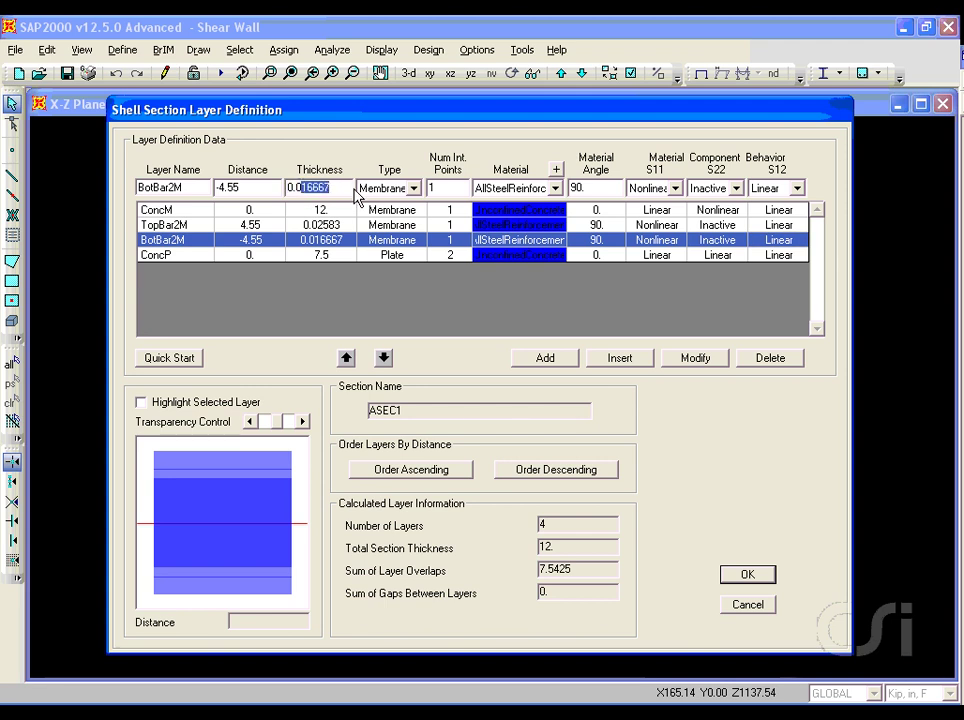
type("2583")
left_click(690, 362)
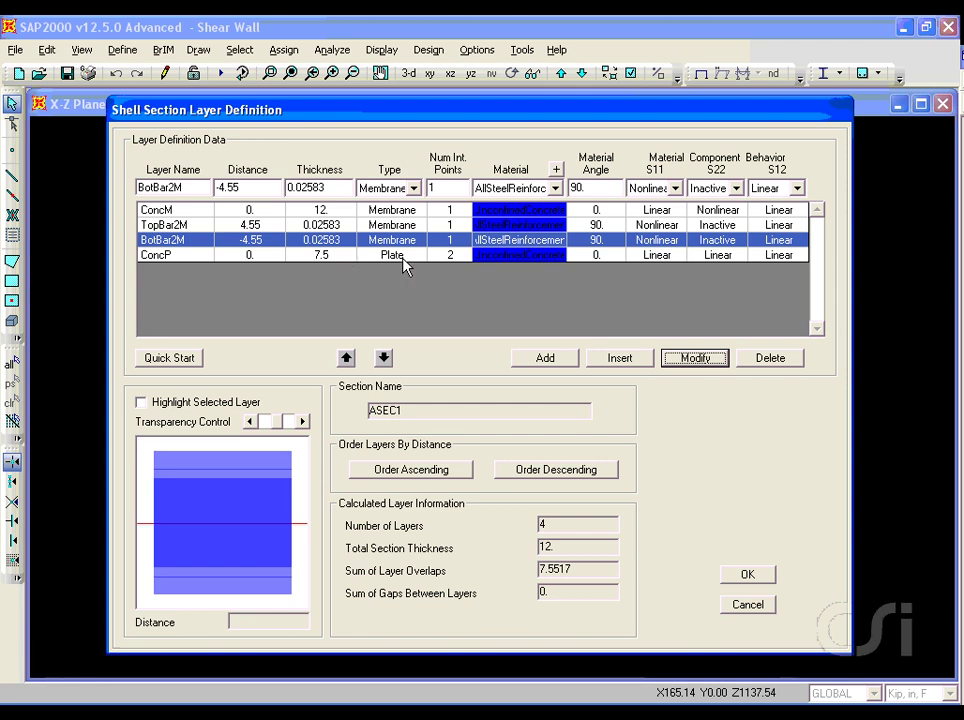
left_click(742, 577)
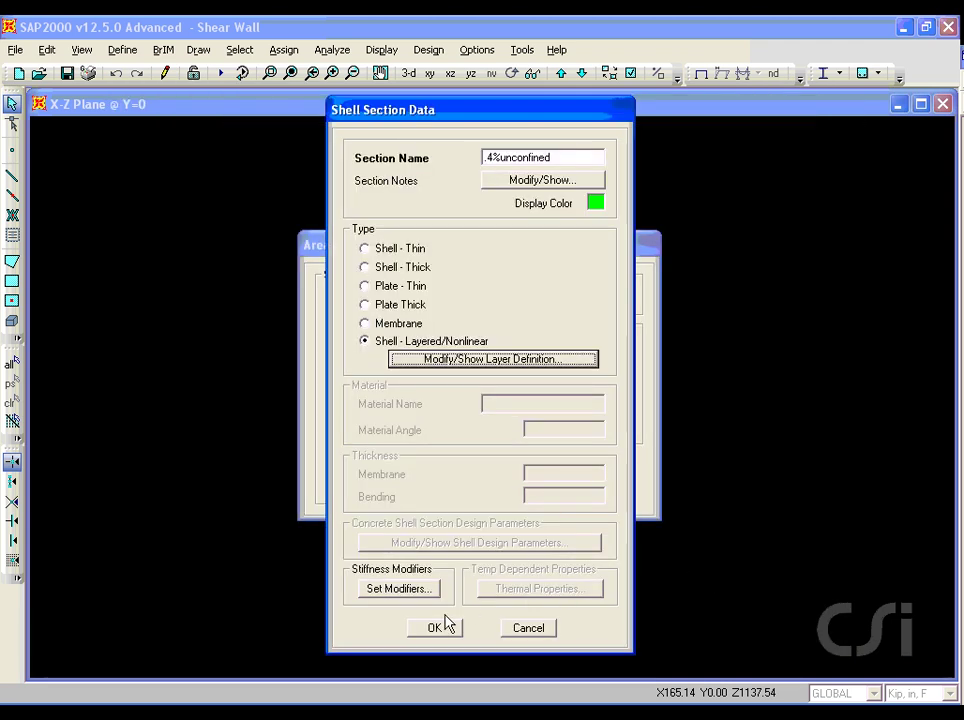
left_click(437, 628)
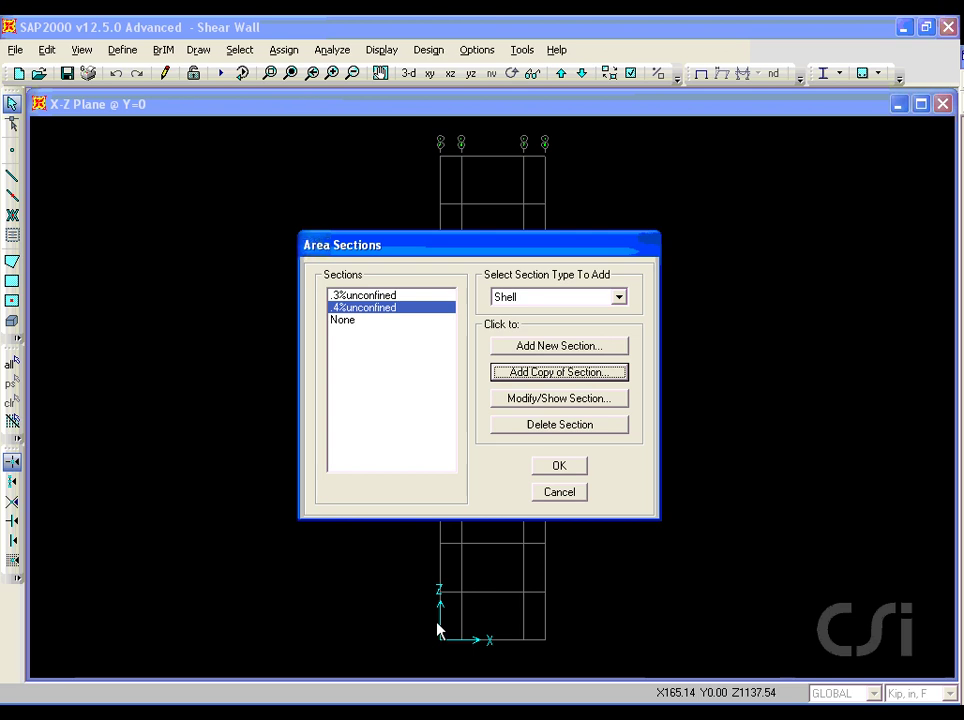
Add another copy of the .3%unconfined section and name it 3%confined.
left_click(382, 296)
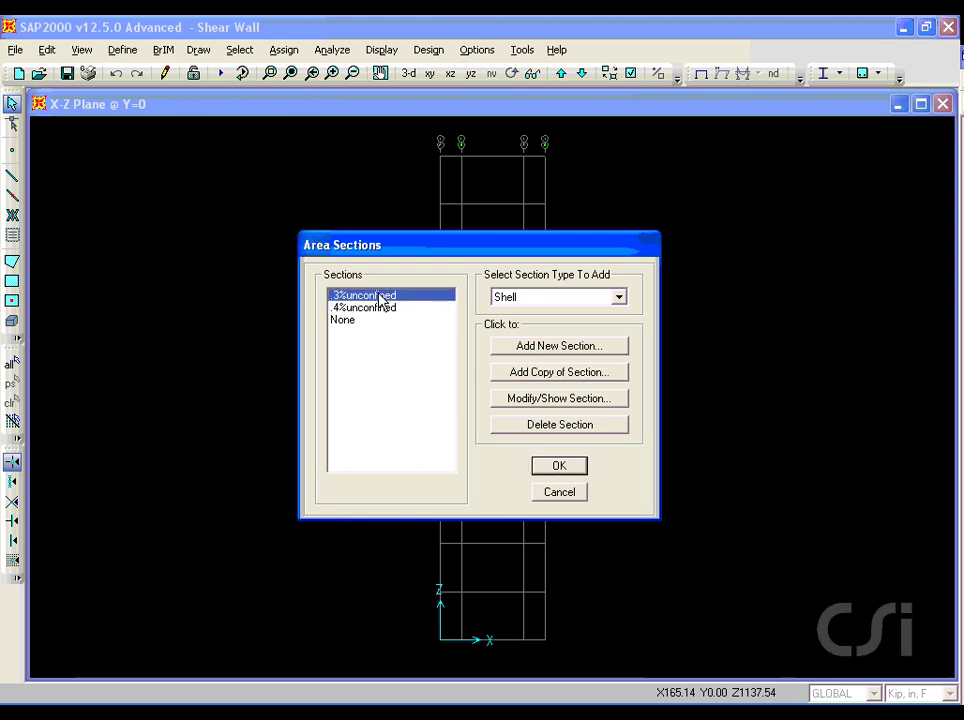
left_click(555, 375)
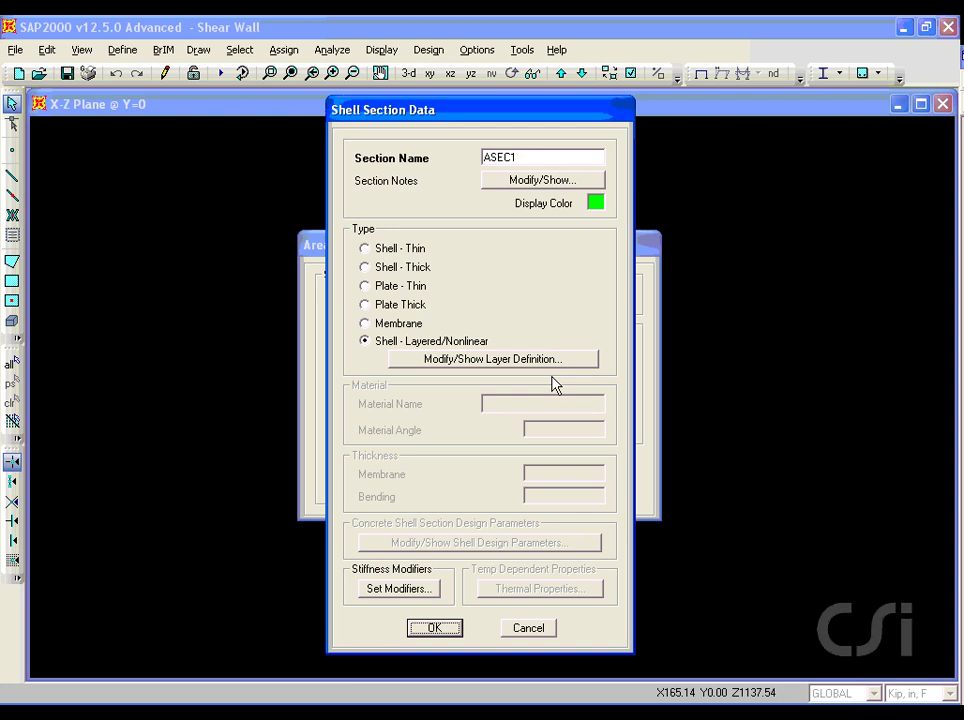
double_click(530, 157)
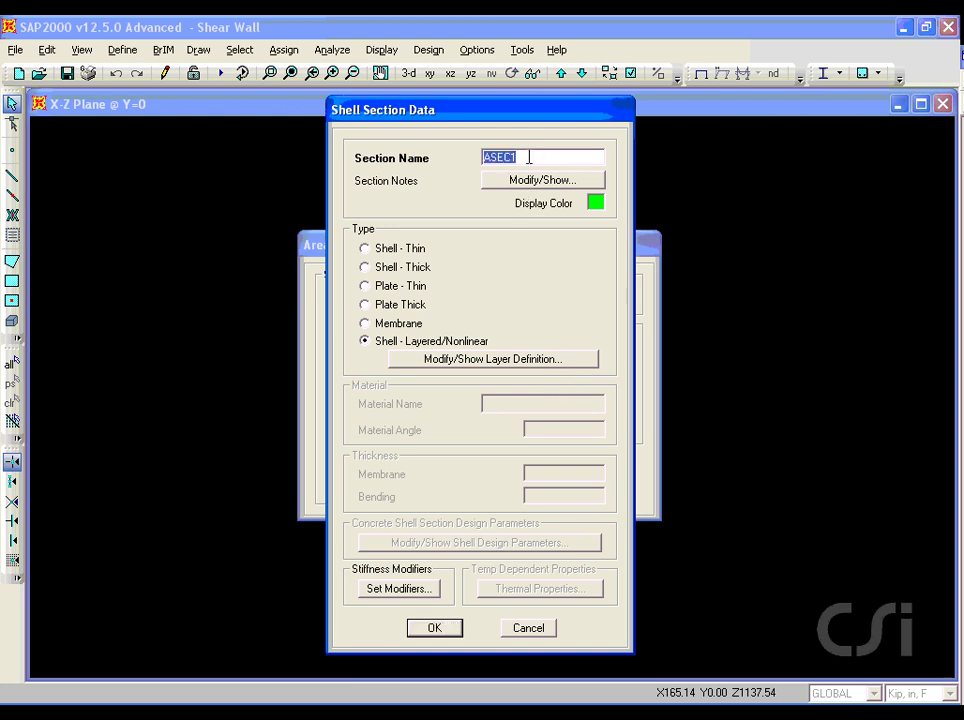
type("3%confined")
In the copy's layer definition, change the material of the ConcM membrane layer to ConfinedConcrete.
left_click(475, 360)
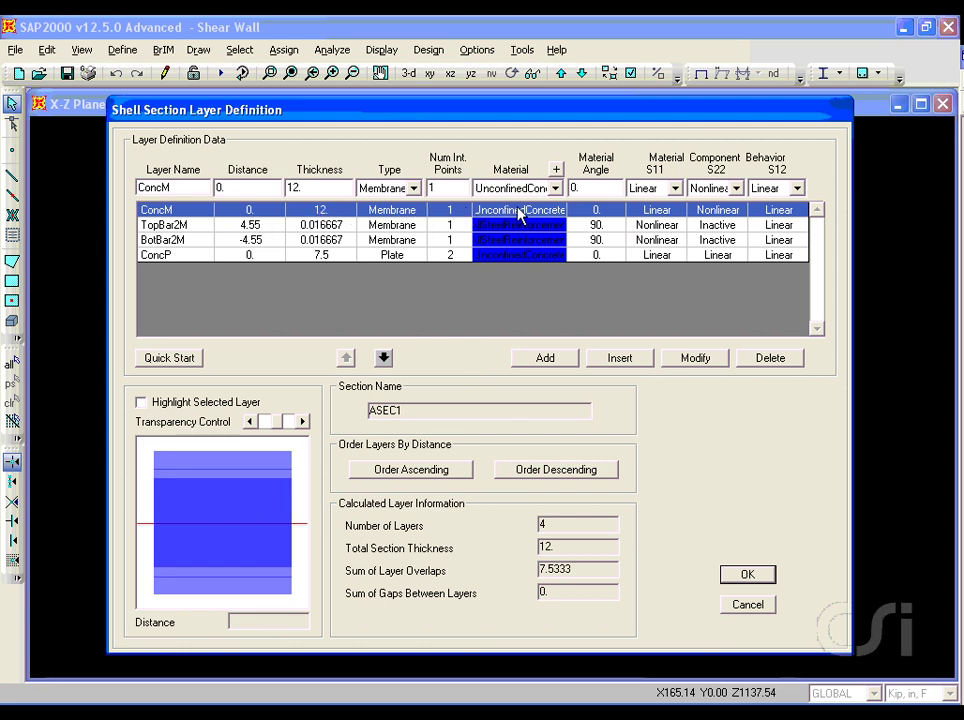
left_click(555, 188)
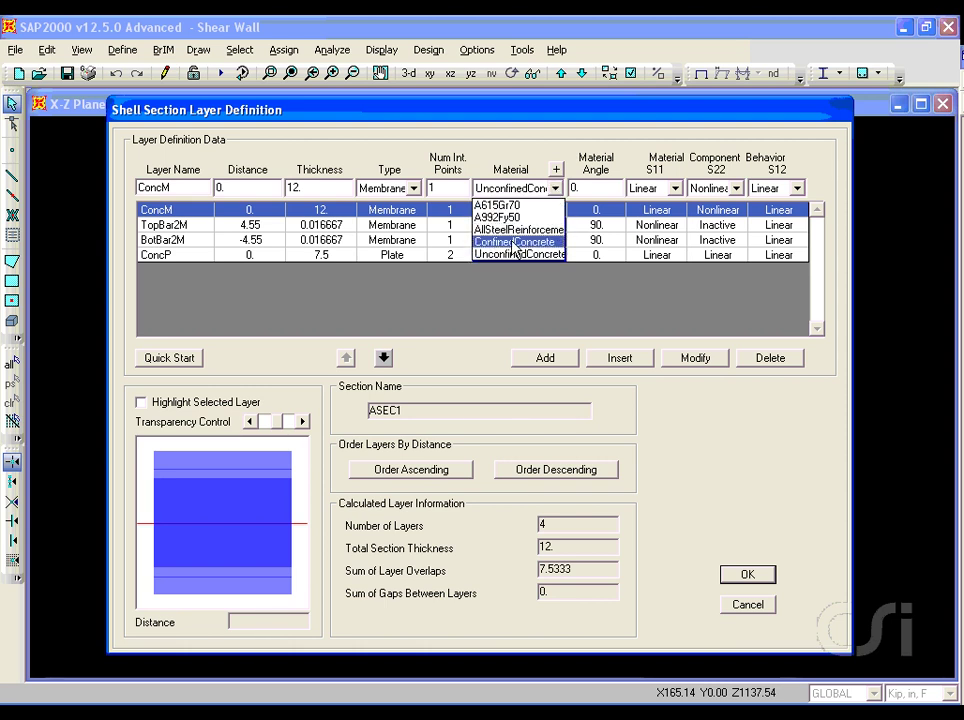
left_click(510, 242)
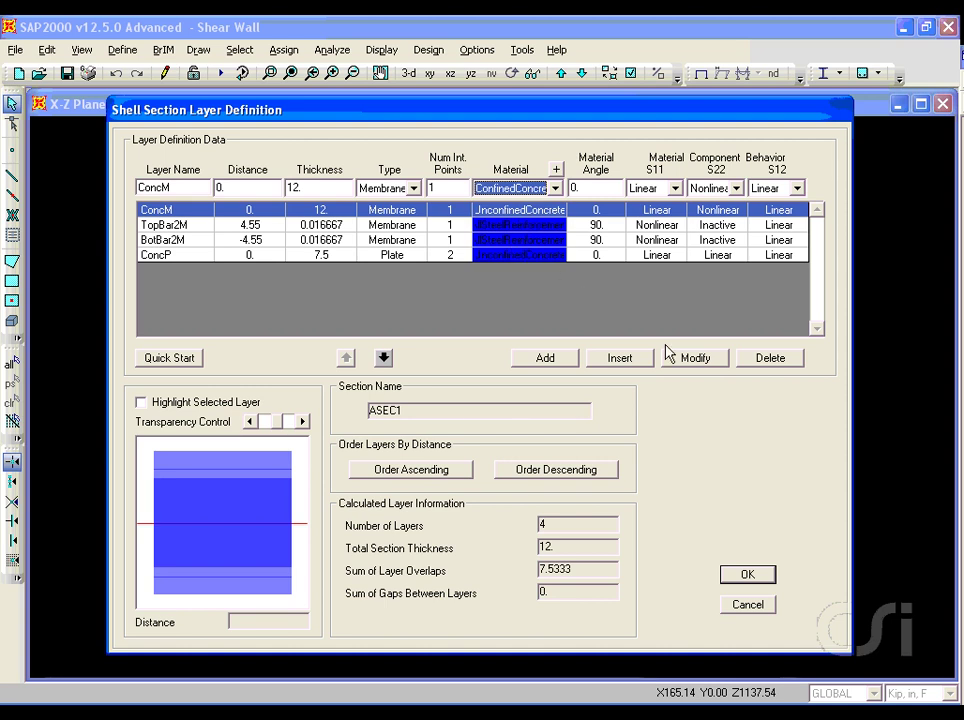
left_click(697, 358)
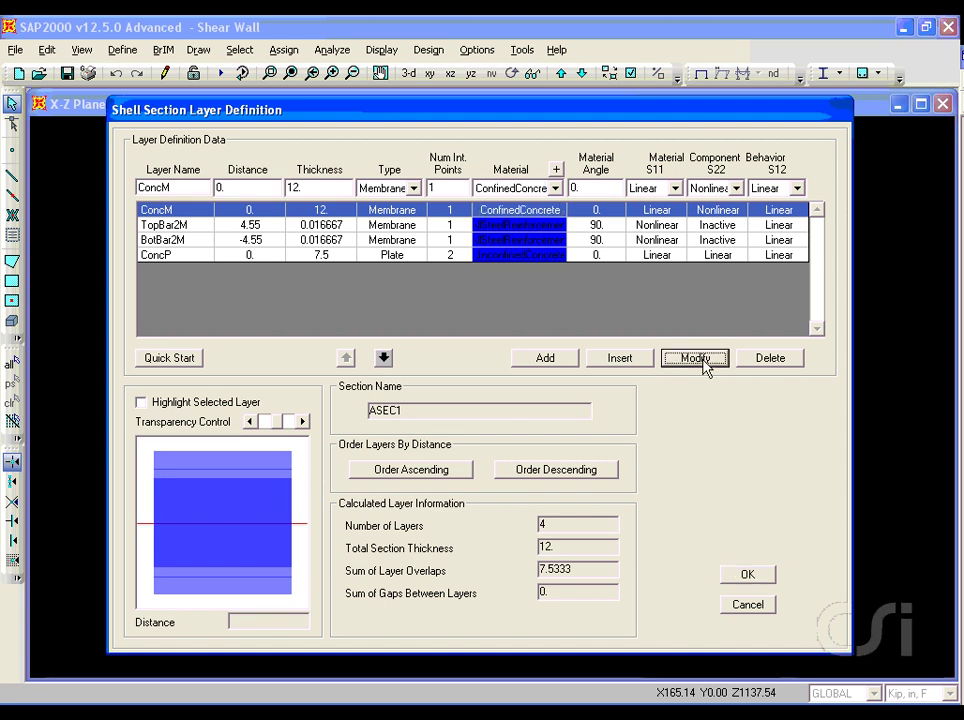
Set the thickness of the TopBar2M membrane layer to 0.1667 inches.
left_click(264, 230)
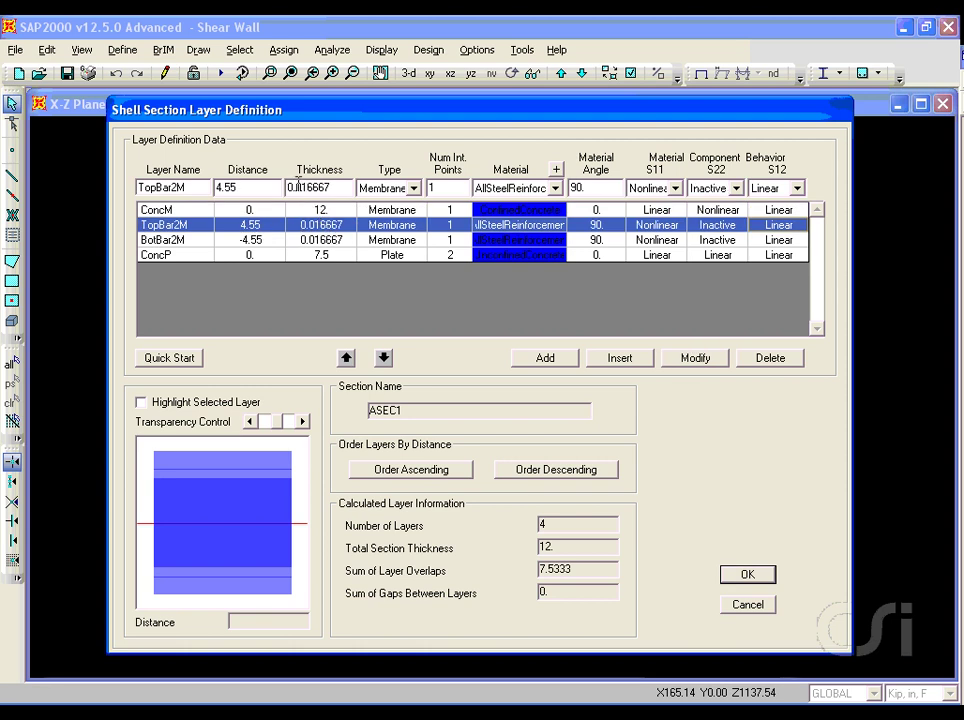
double_click(297, 177)
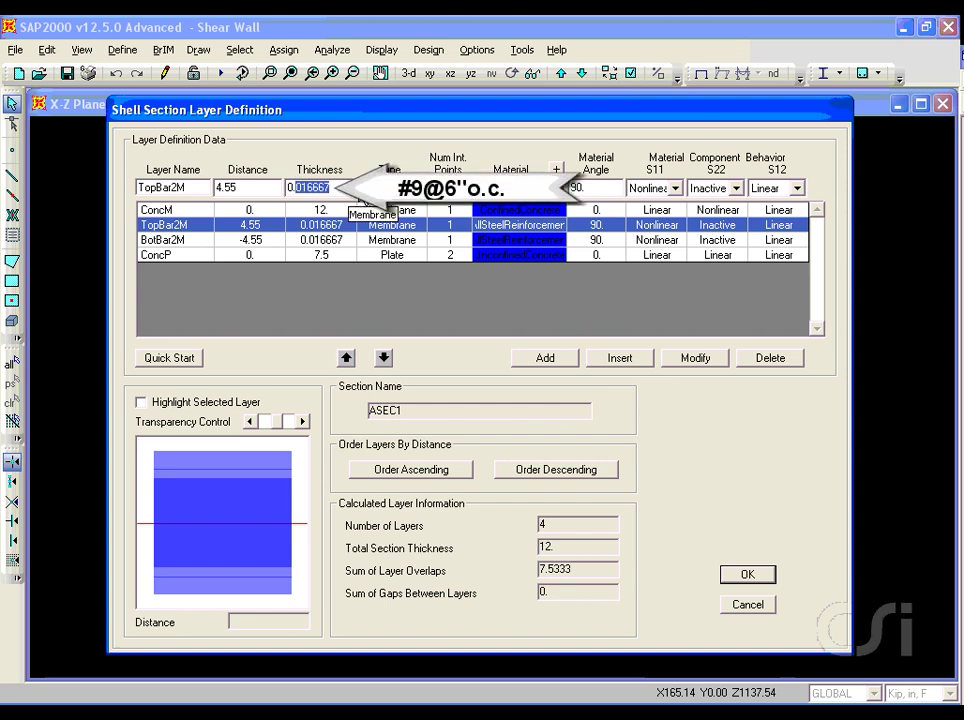
type("16")
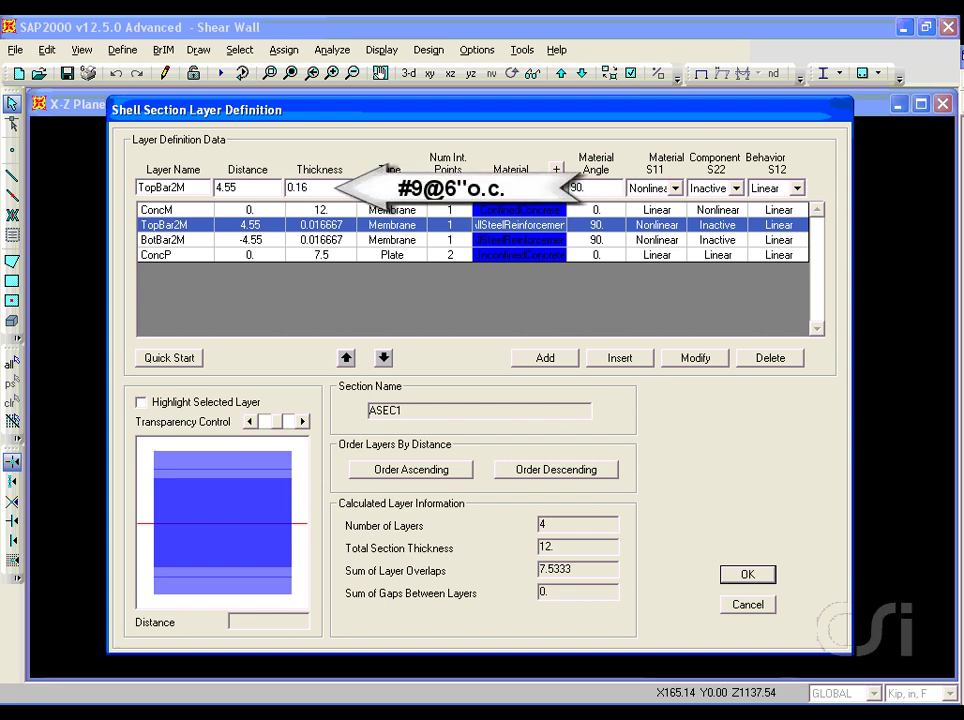
type("67")
left_click(696, 360)
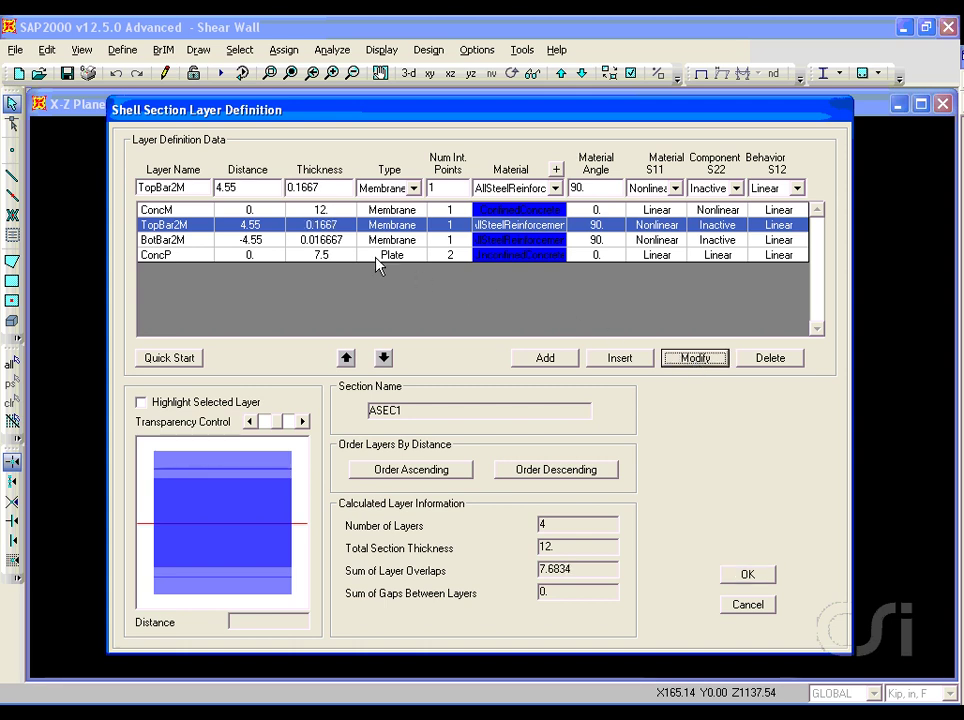
Set the thickness of the BotBar2M membrane layer to 0.1667 inches.
left_click(321, 240)
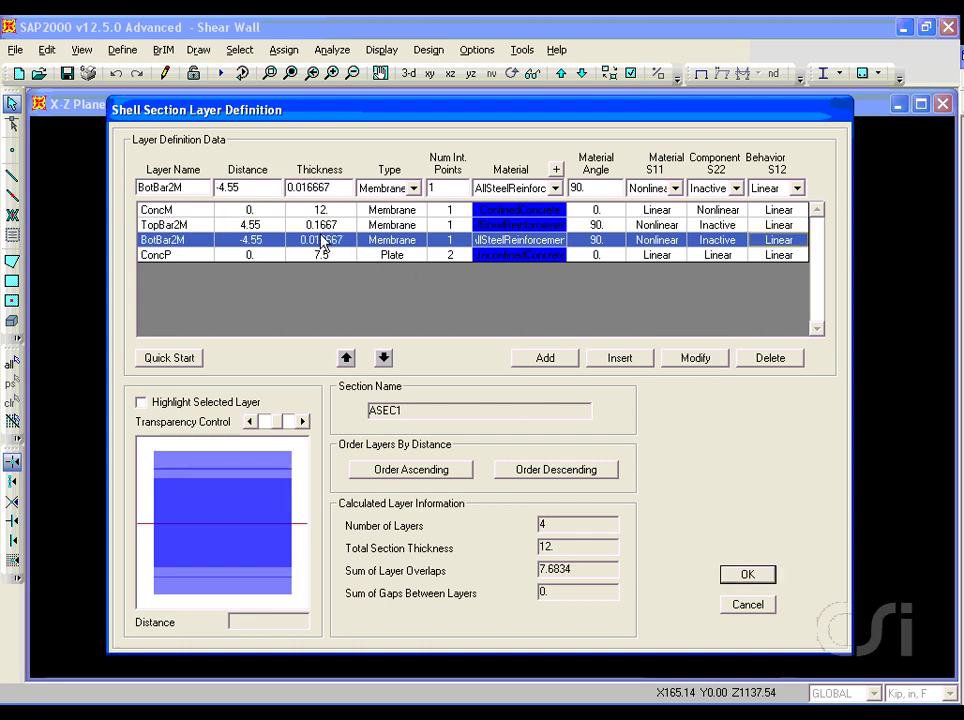
double_click(294, 187)
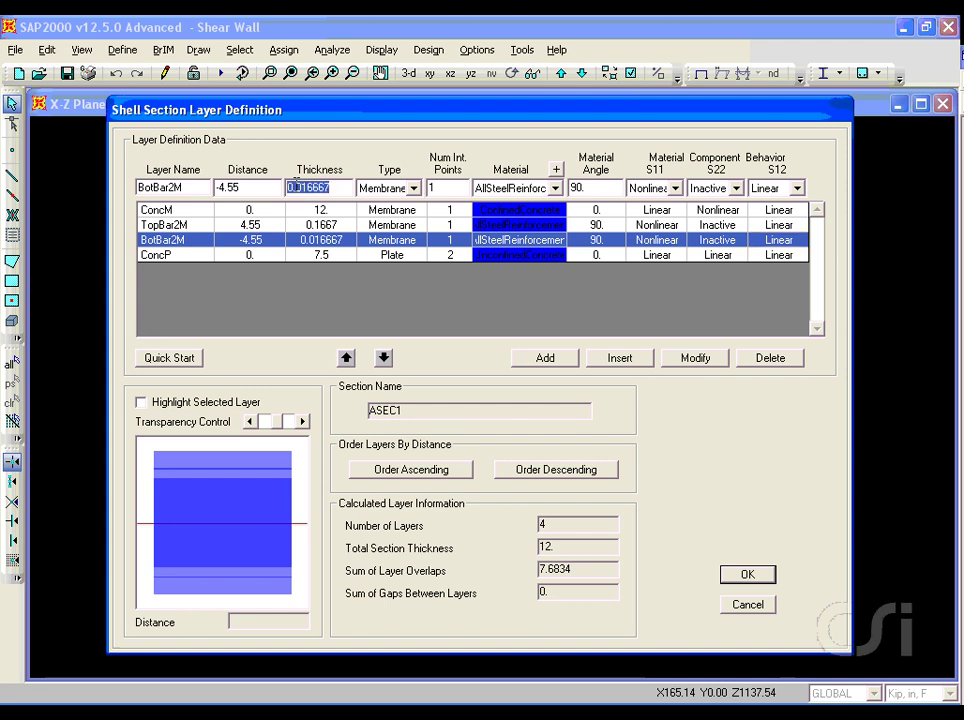
left_click_drag(296, 187, 376, 182)
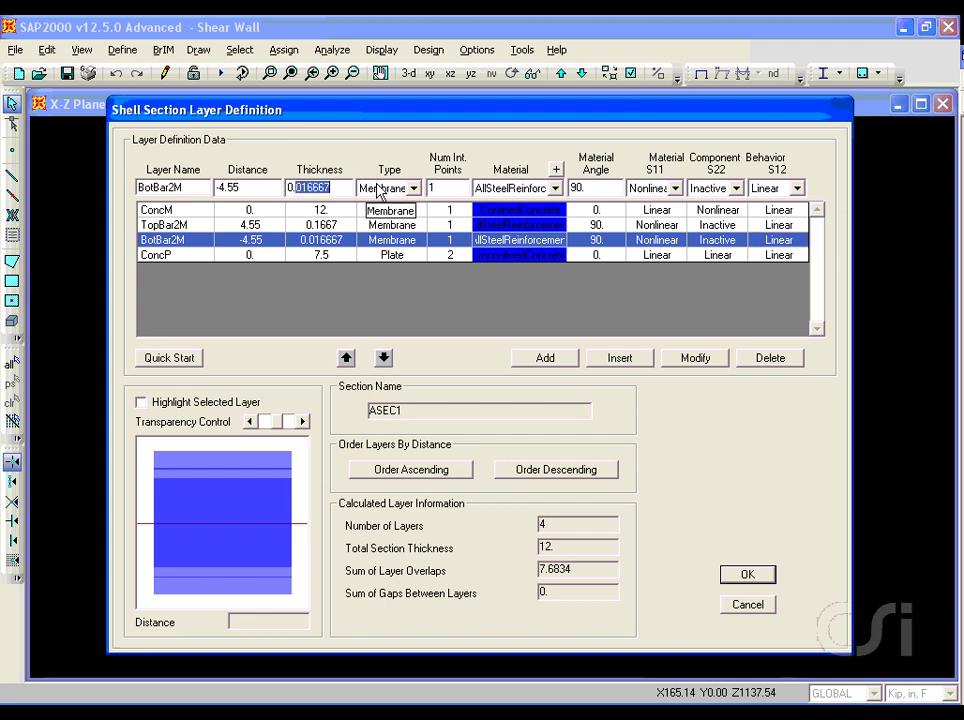
type("1667")
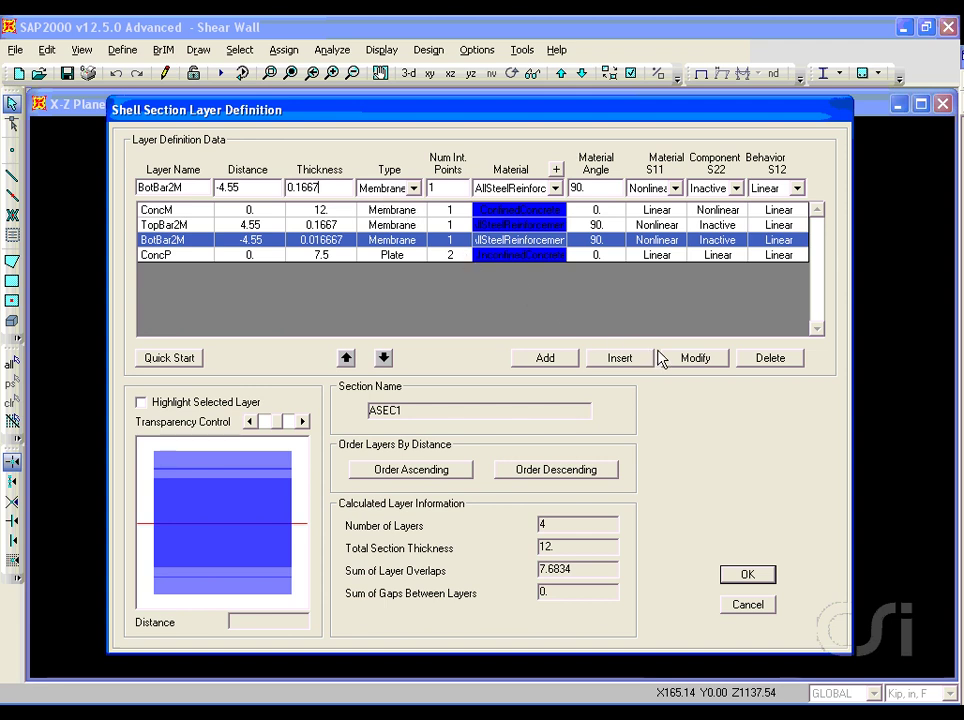
left_click(688, 360)
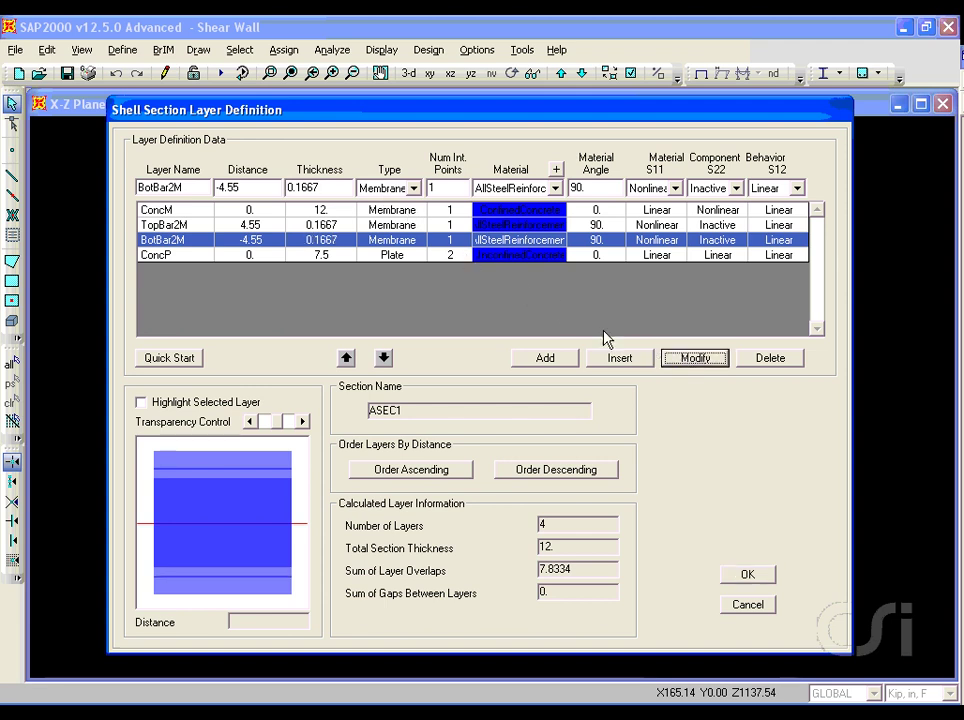
Change the material of the ConcP plate layer to ConfinedConcrete, then accept the 3%confined section and finish the area section definitions.
left_click(449, 256)
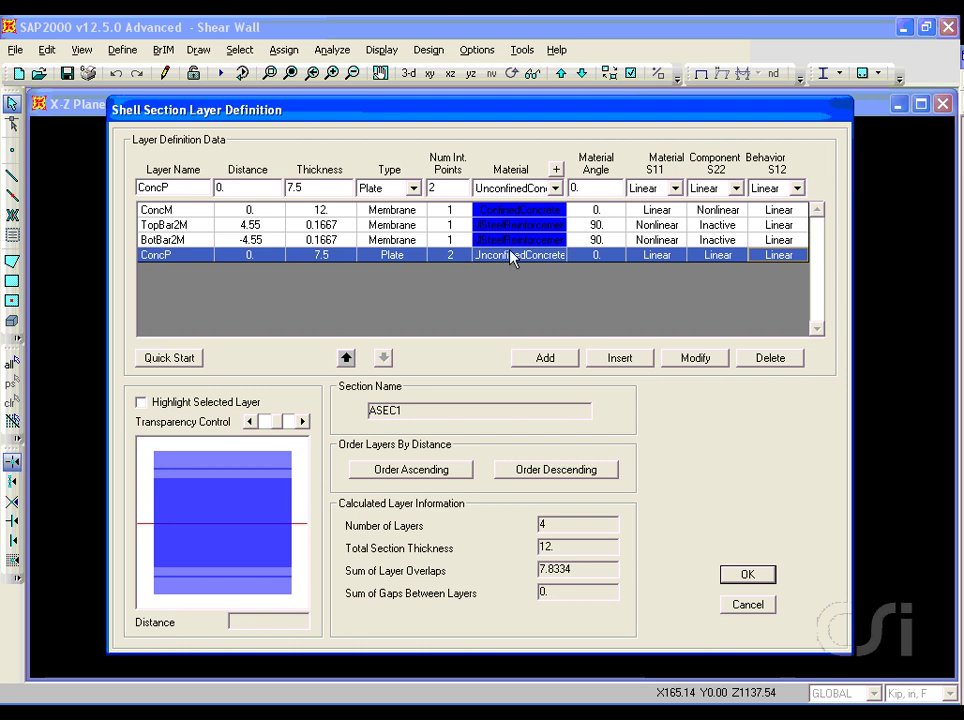
left_click(556, 188)
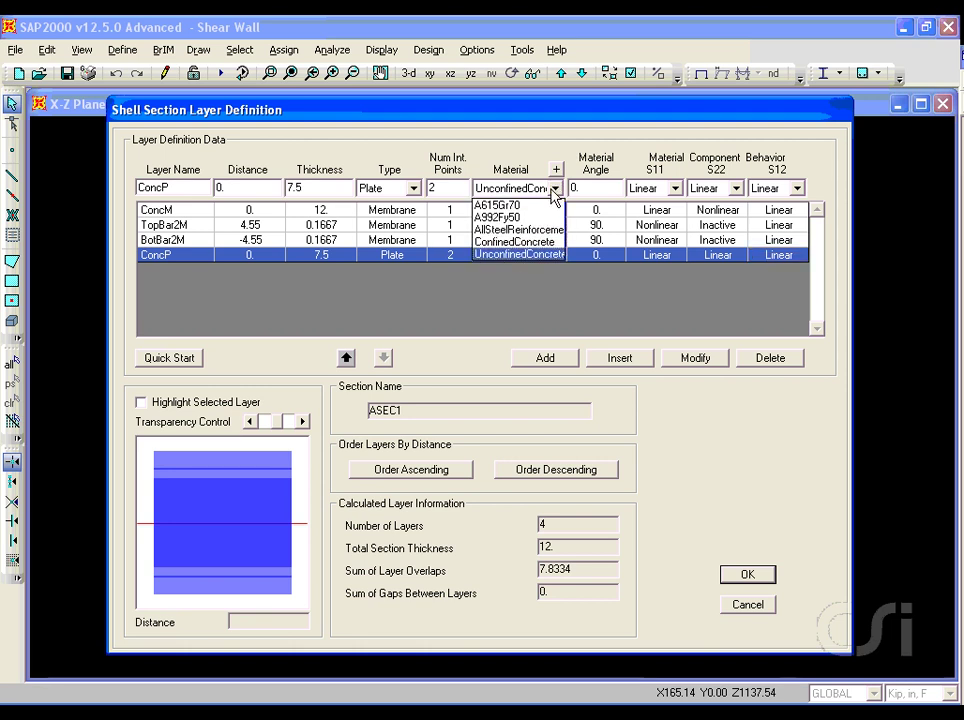
left_click(513, 243)
left_click(690, 360)
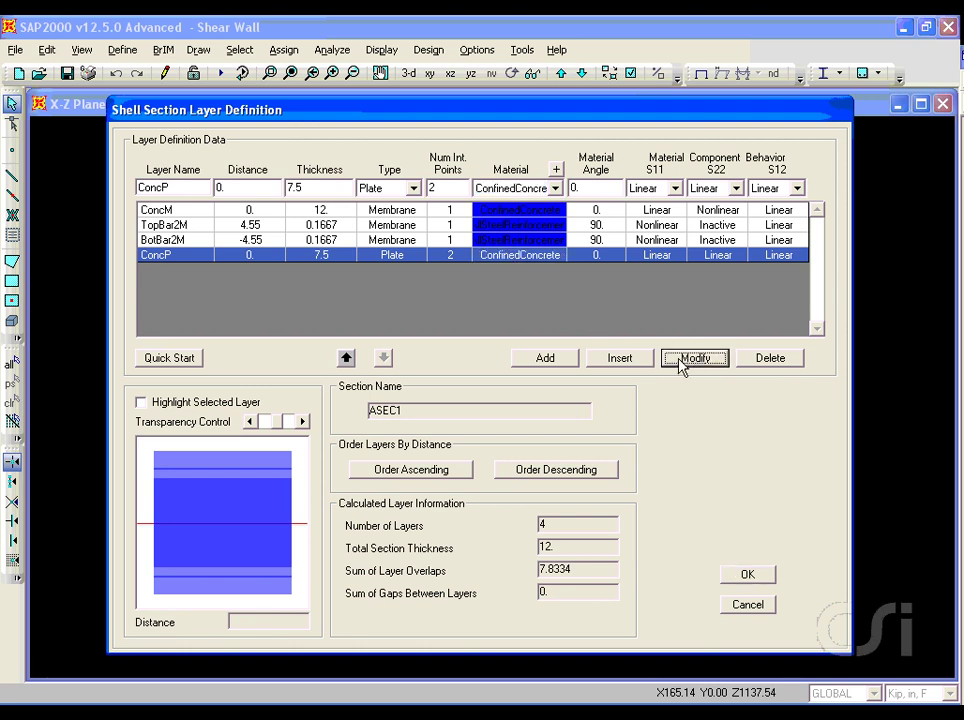
left_click(747, 576)
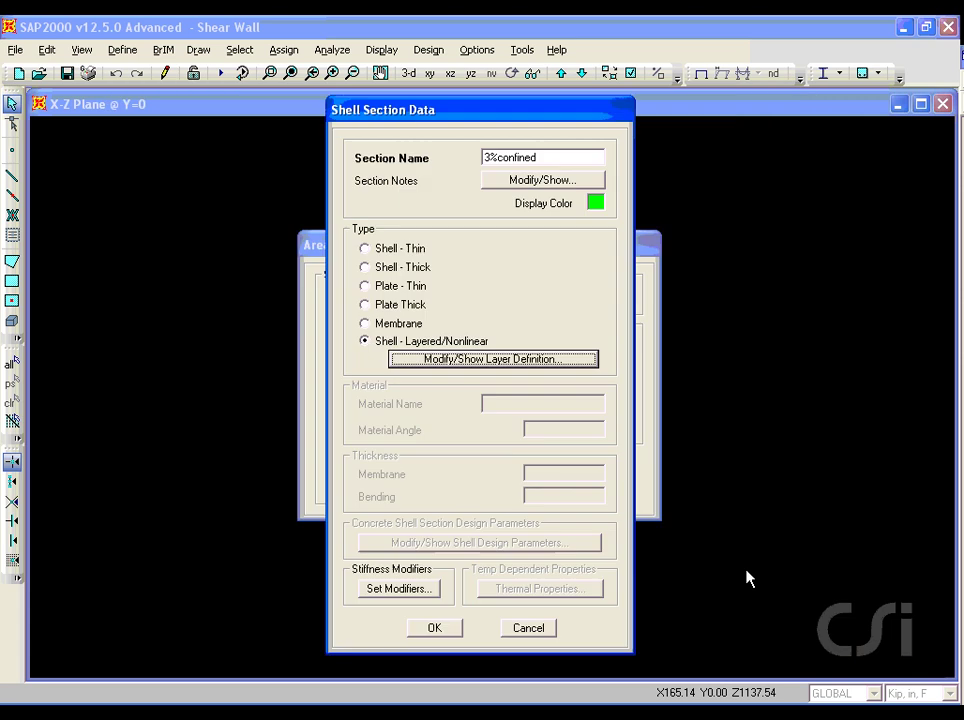
left_click(436, 630)
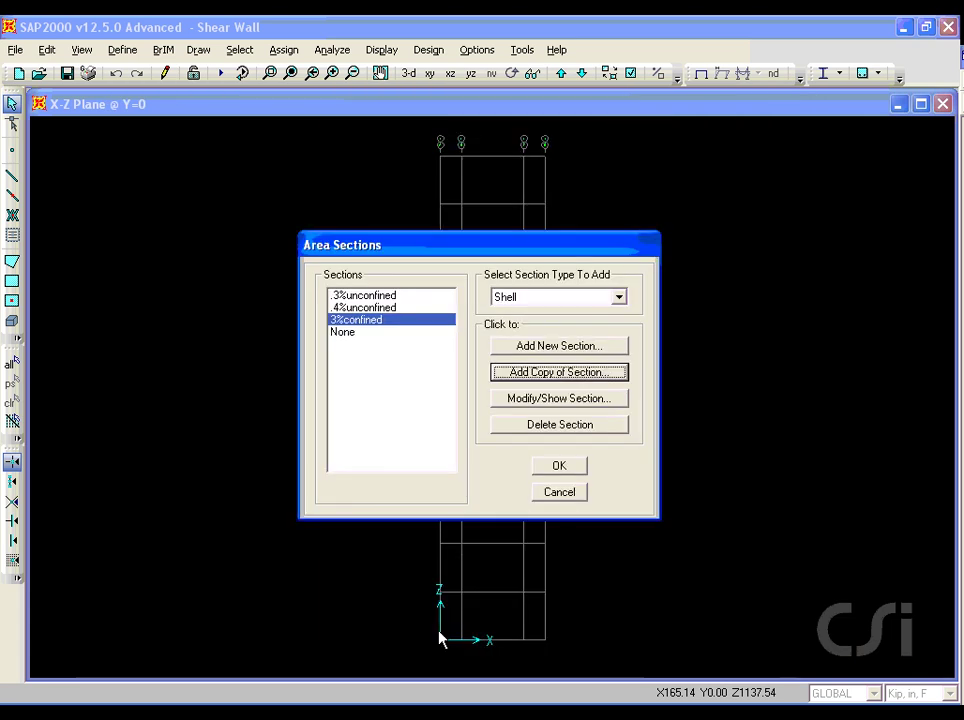
left_click(560, 467)
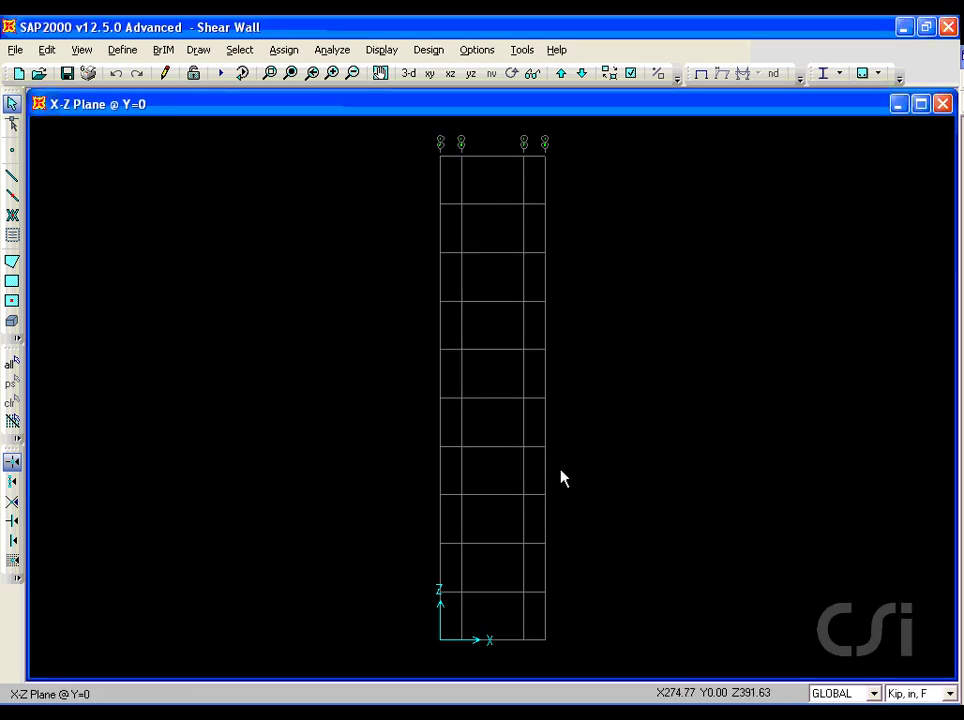
Quick-draw area objects with the 3%confined section in the lowest four grid cells of the wall's left narrow bay.
left_click(13, 303)
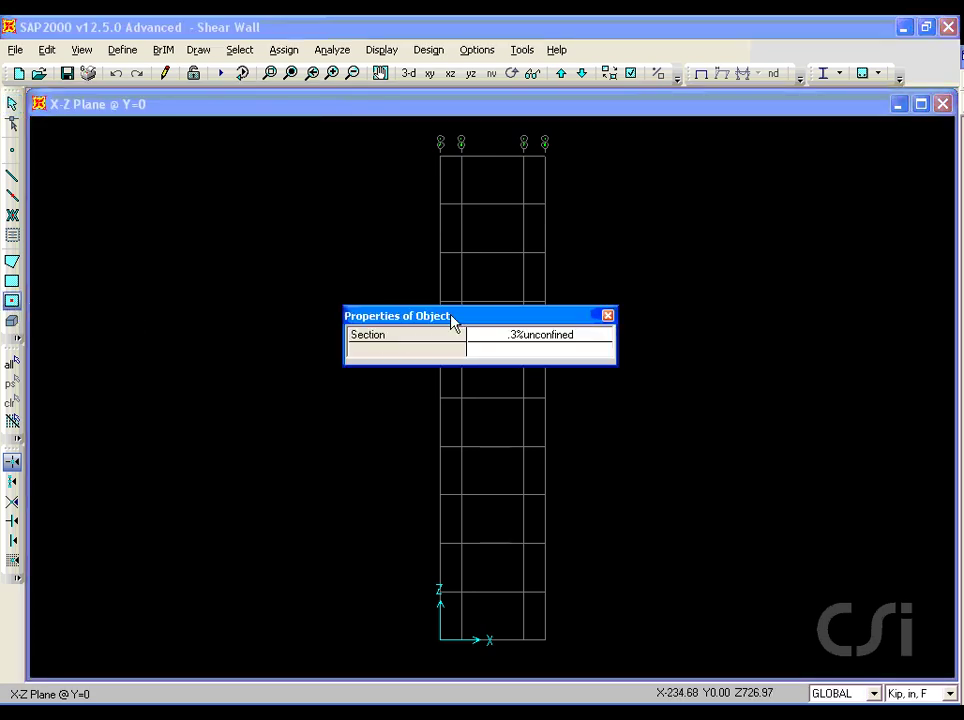
left_click_drag(452, 322, 215, 207)
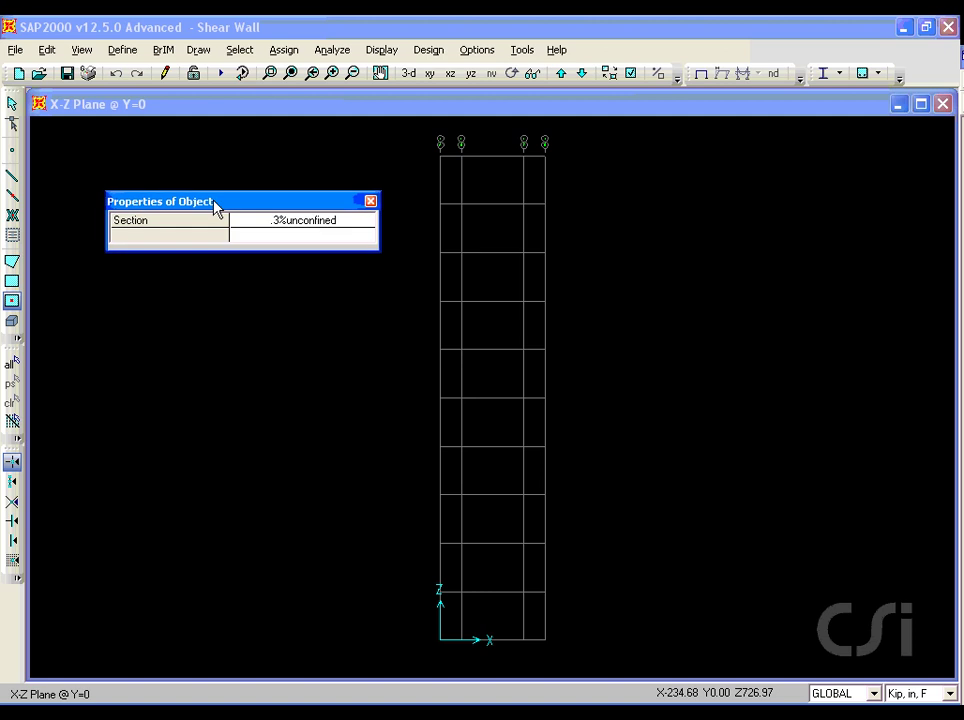
left_click(292, 228)
left_click(293, 223)
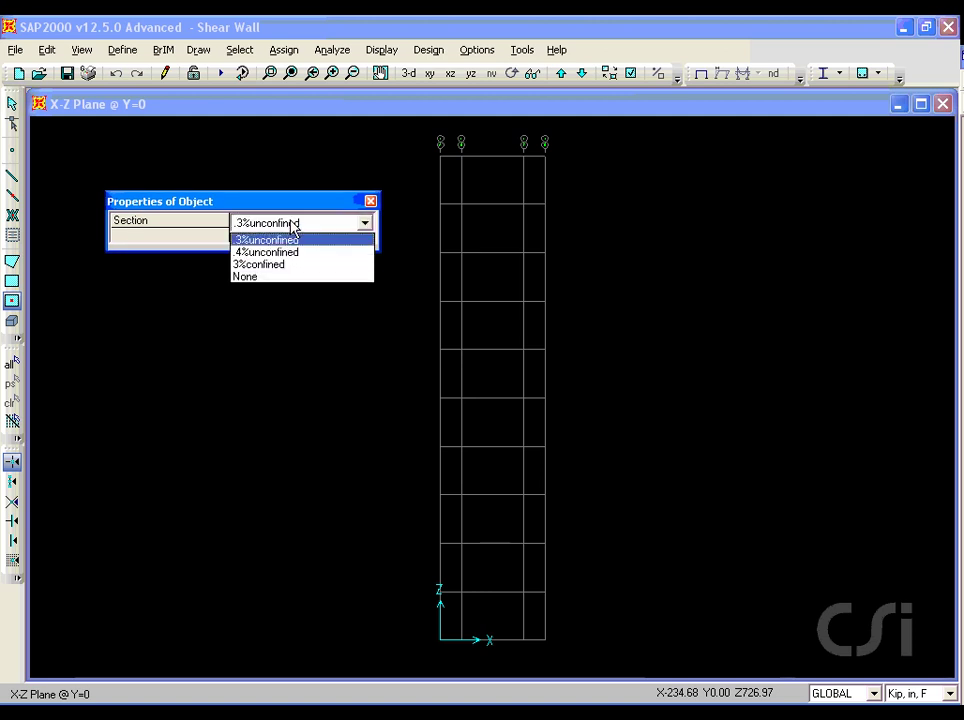
left_click(279, 266)
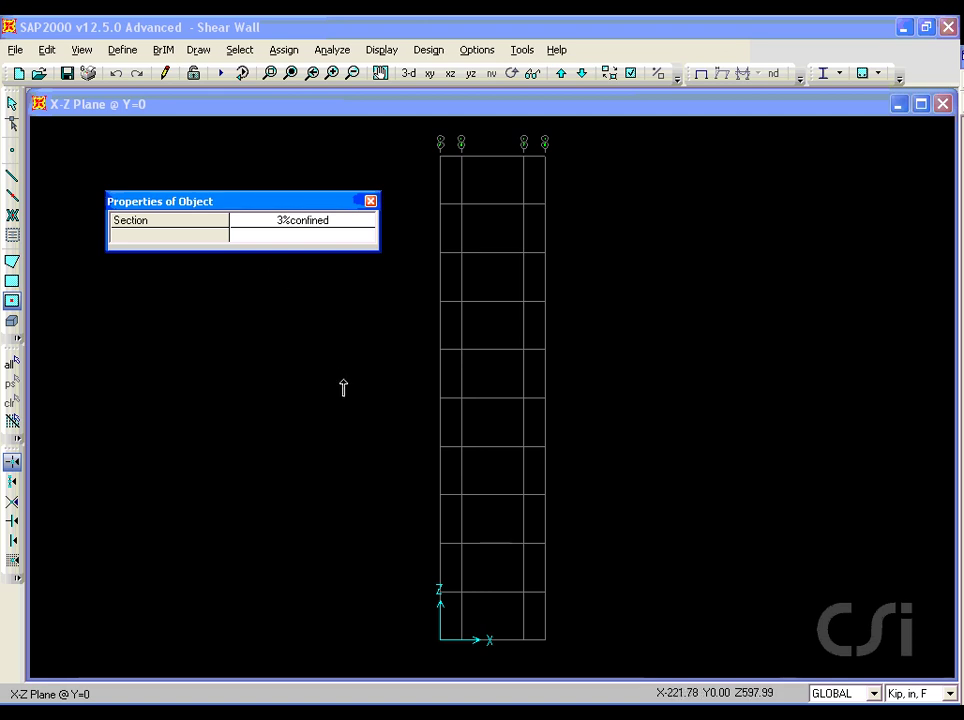
left_click(448, 478)
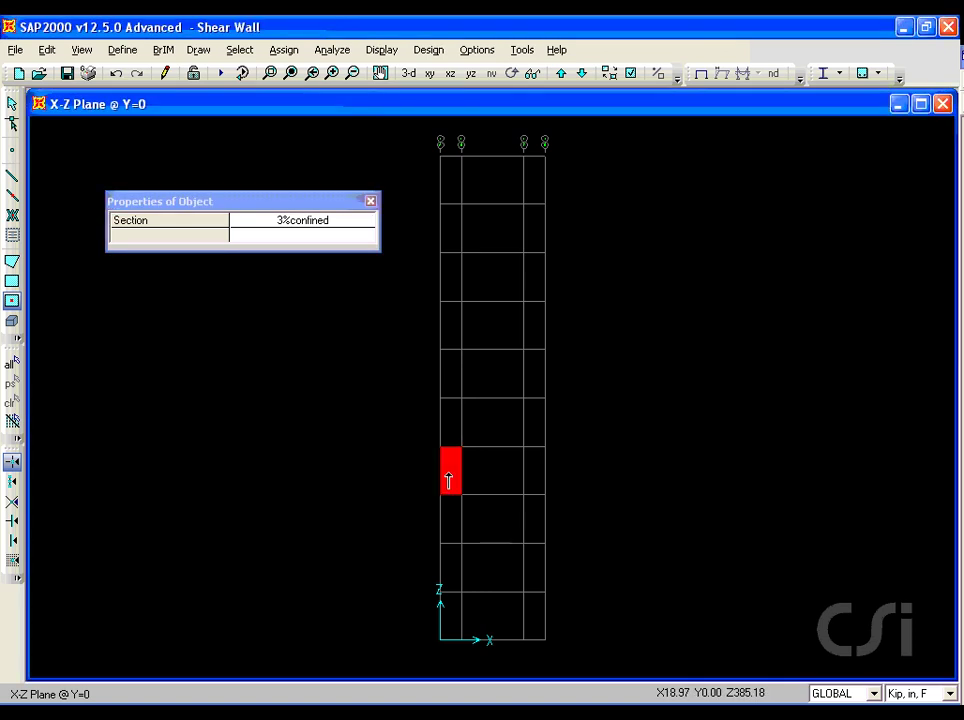
left_click(447, 522)
left_click(445, 568)
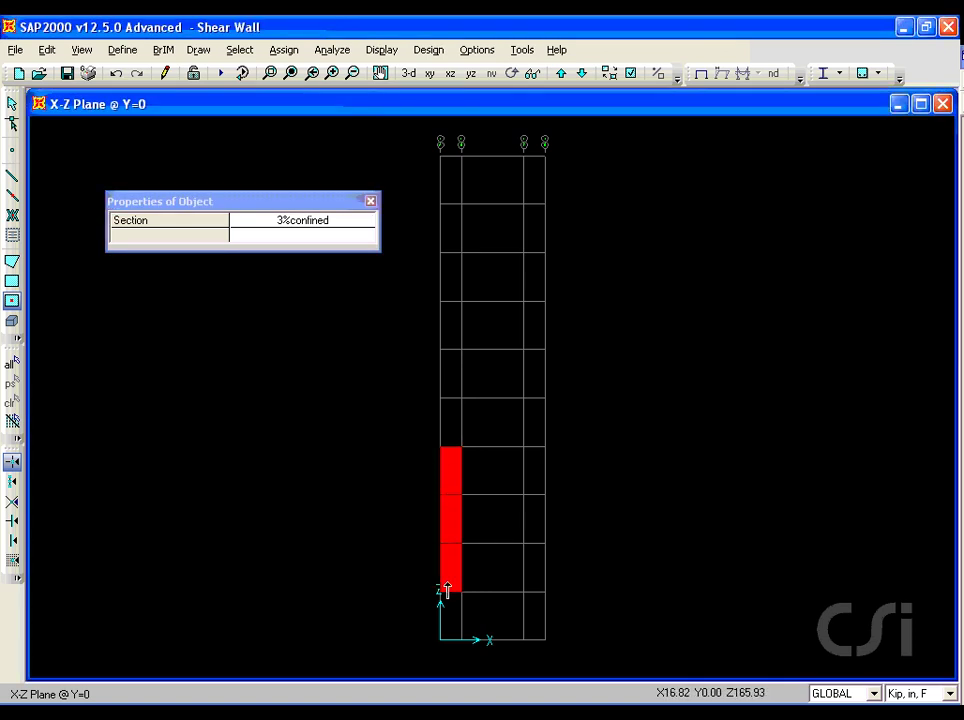
left_click(448, 615)
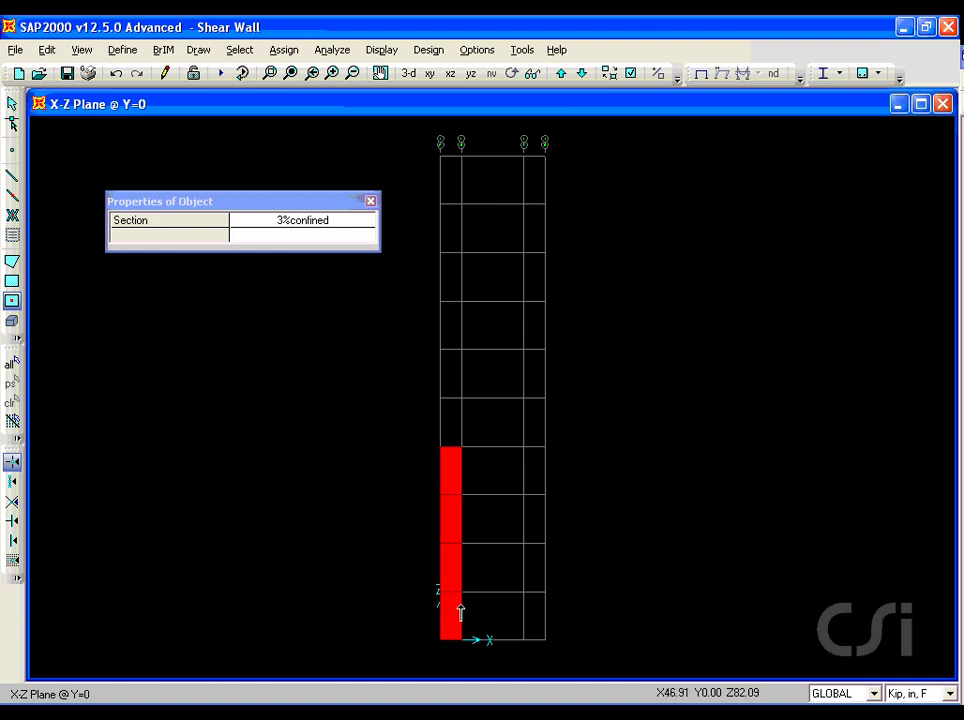
Add 3%confined area objects in the lowest four grid cells of the wall's right narrow bay.
left_click(533, 478)
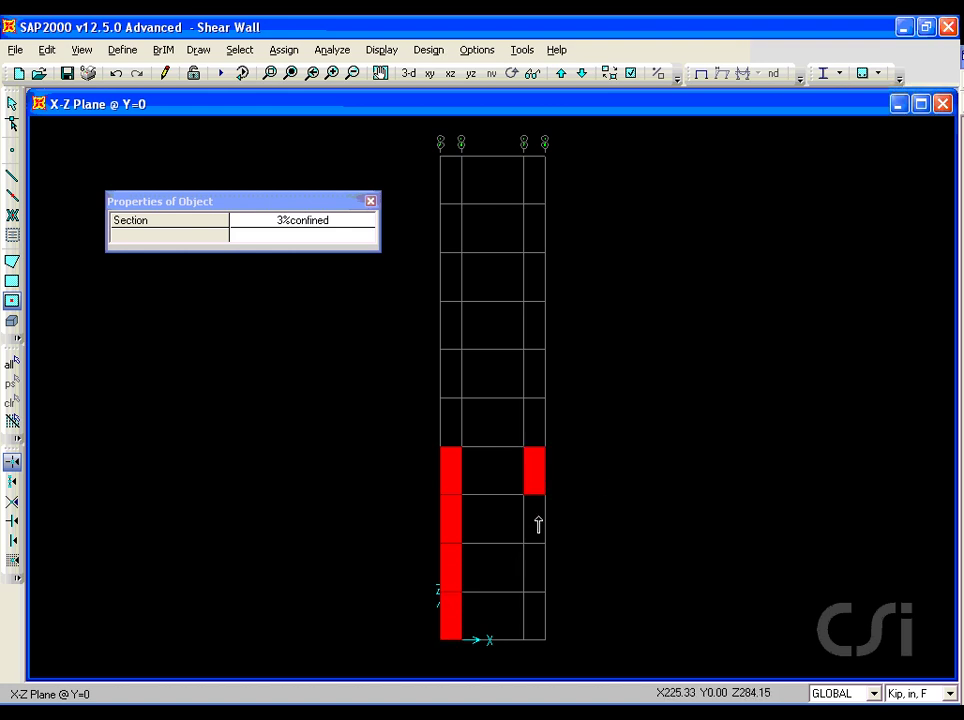
left_click(537, 525)
left_click(539, 568)
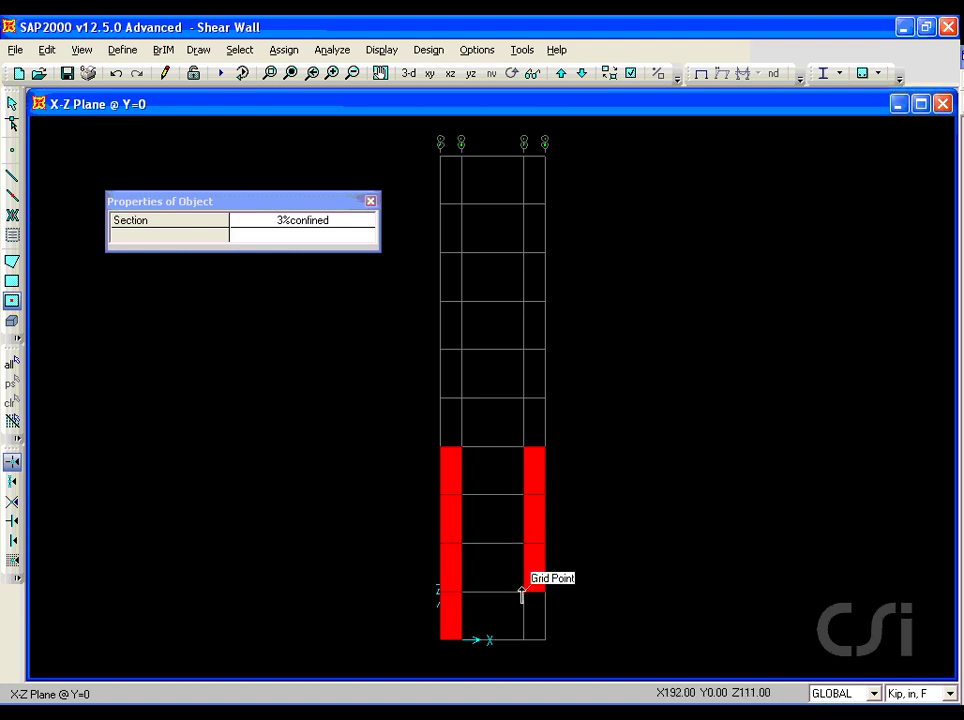
left_click(528, 617)
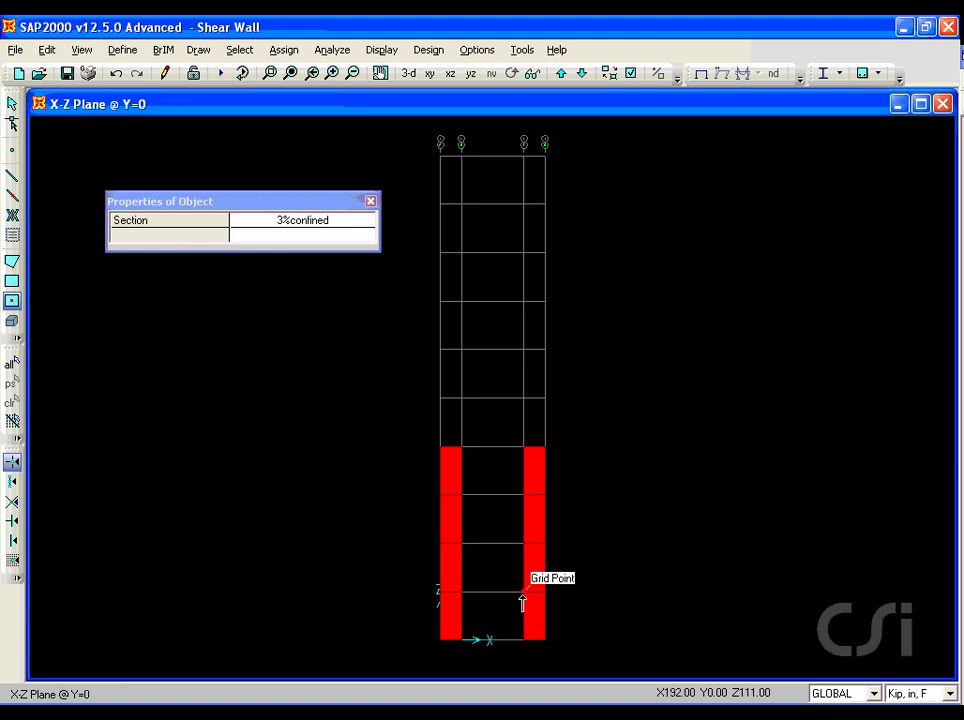
Fill the lowest four grid cells of the wall's wide middle bay with area objects using the .4%unconfined section.
left_click(334, 229)
left_click(334, 229)
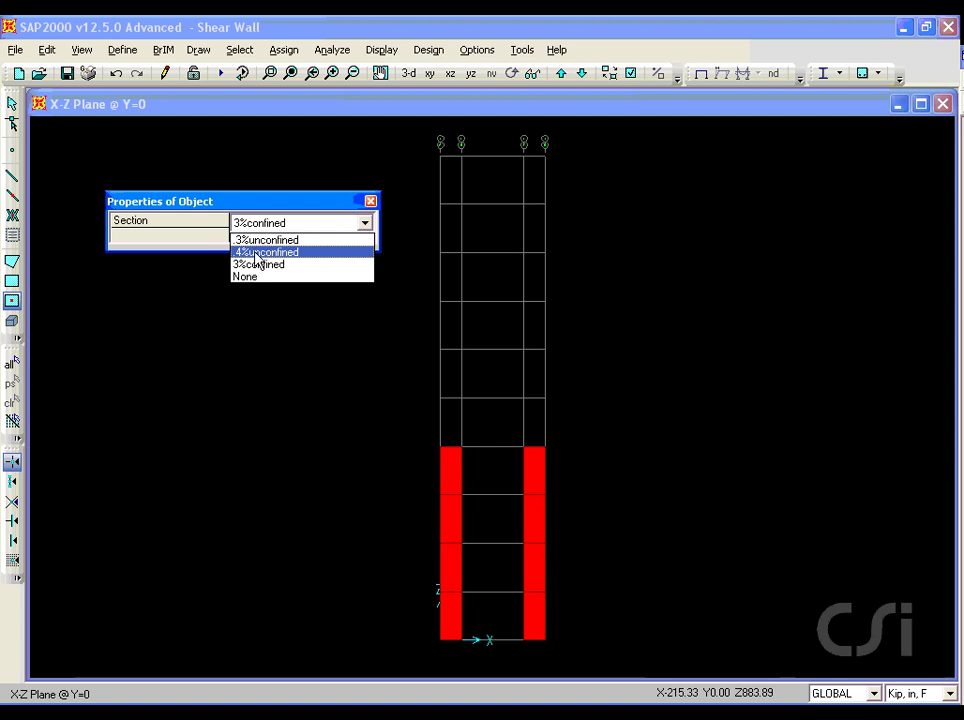
left_click(296, 254)
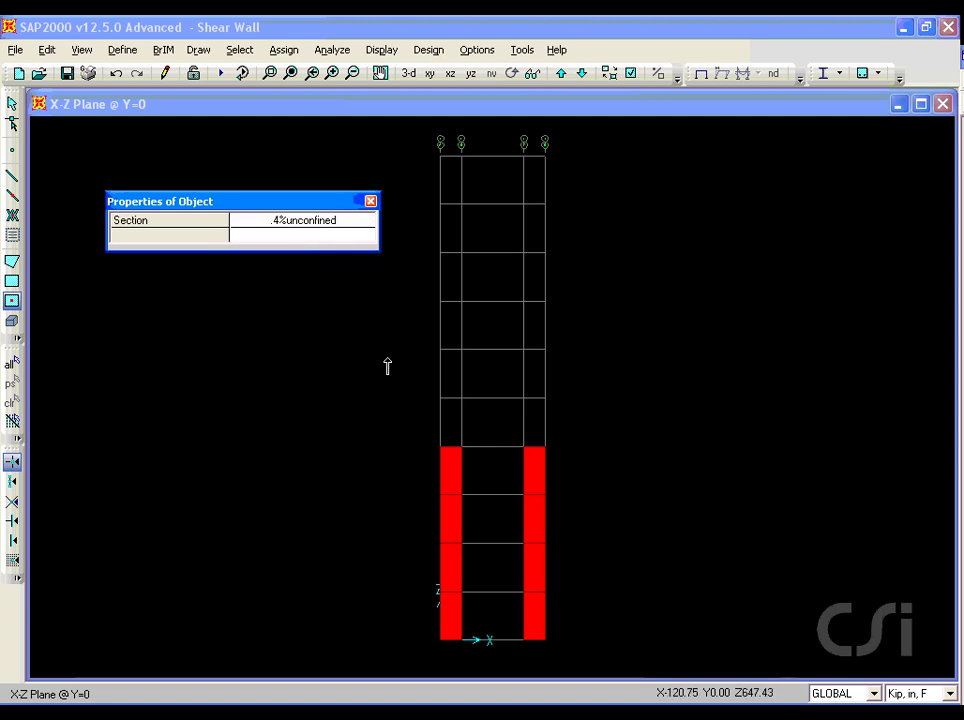
left_click(486, 488)
left_click(488, 532)
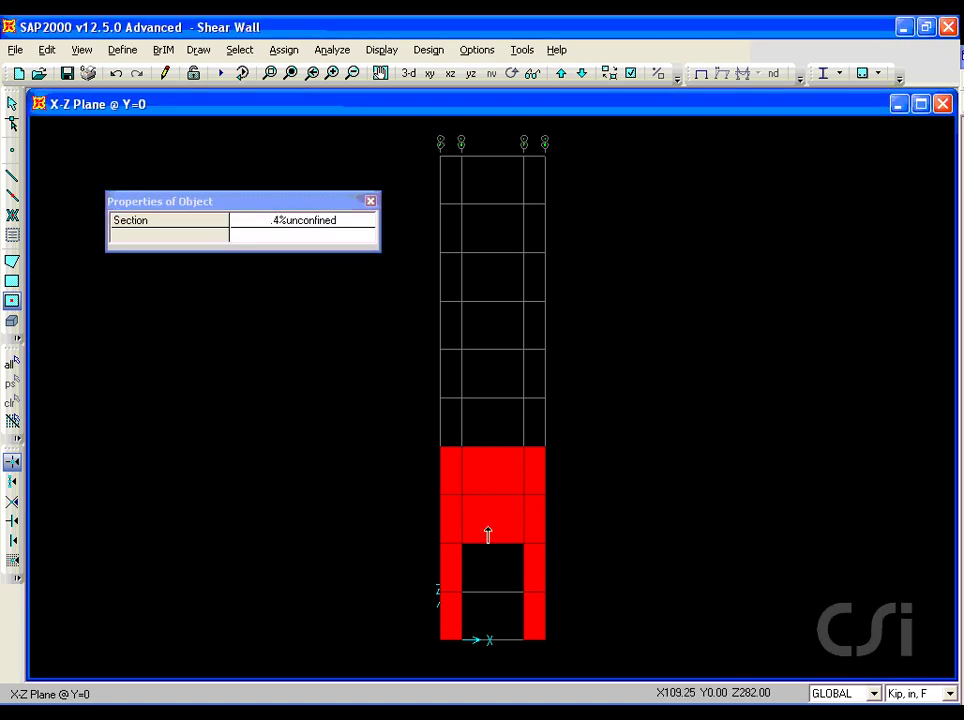
left_click(487, 578)
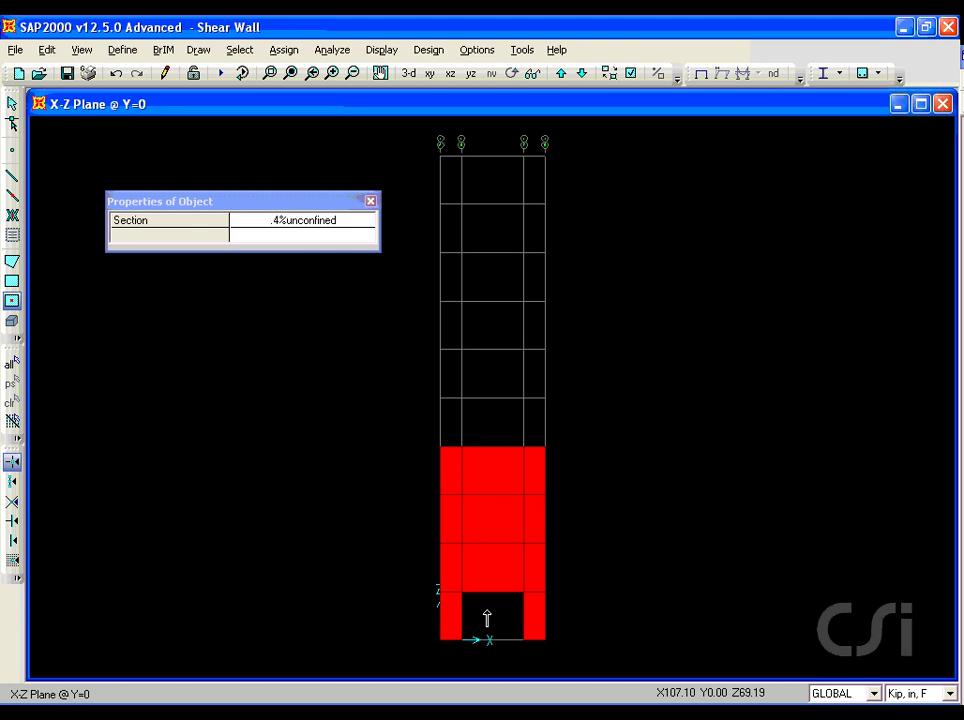
left_click(487, 619)
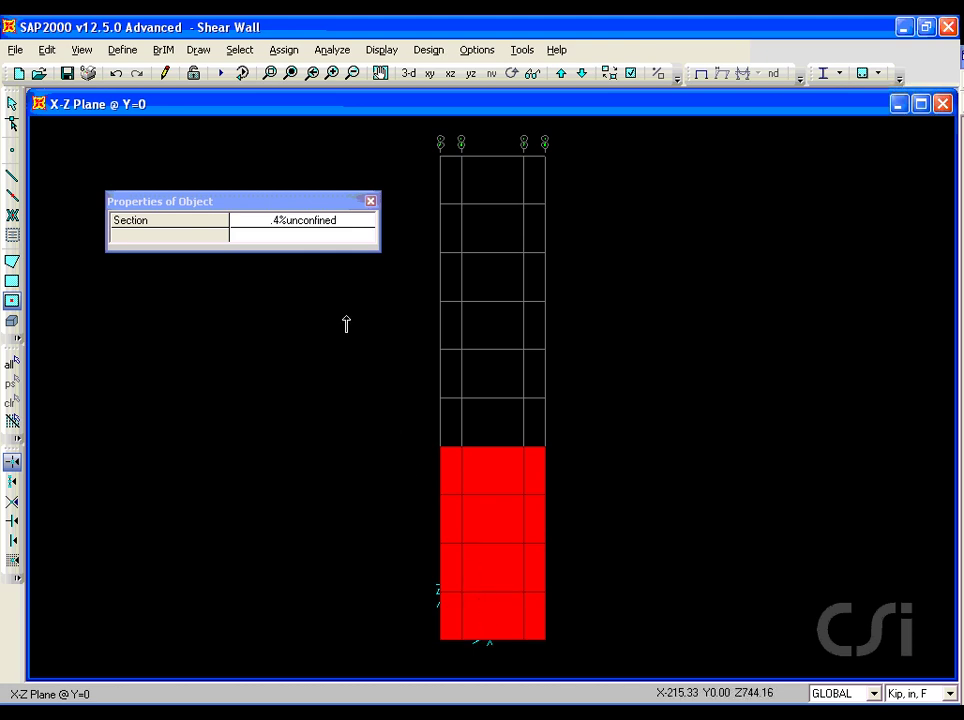
Fill all grid cells in the upper six stories with .3%unconfined area objects at once, and leave drawing mode.
left_click(316, 230)
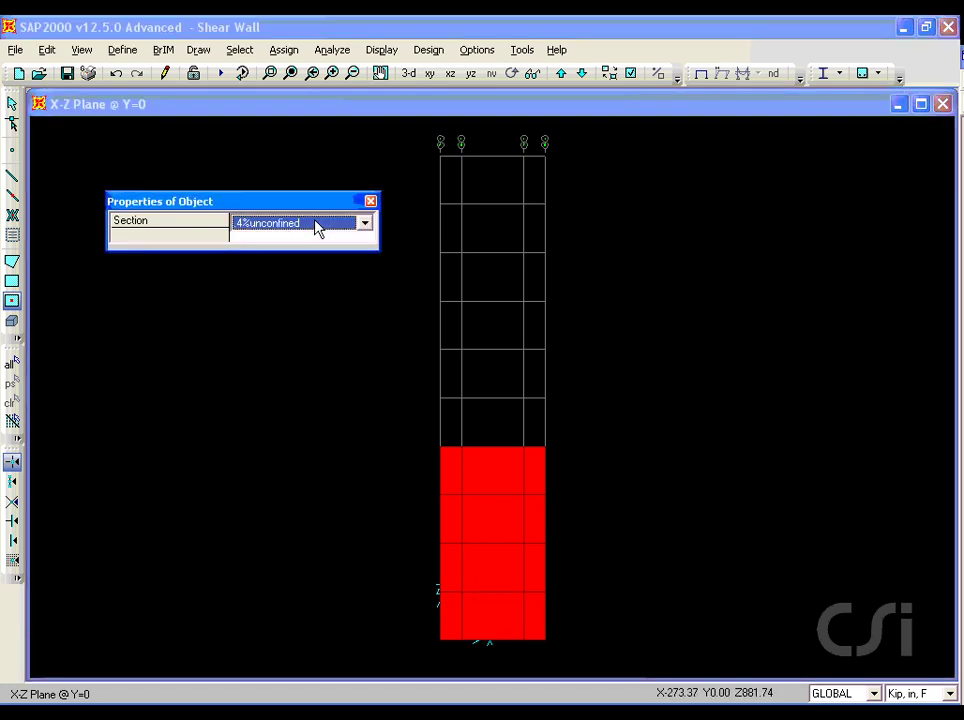
left_click(314, 228)
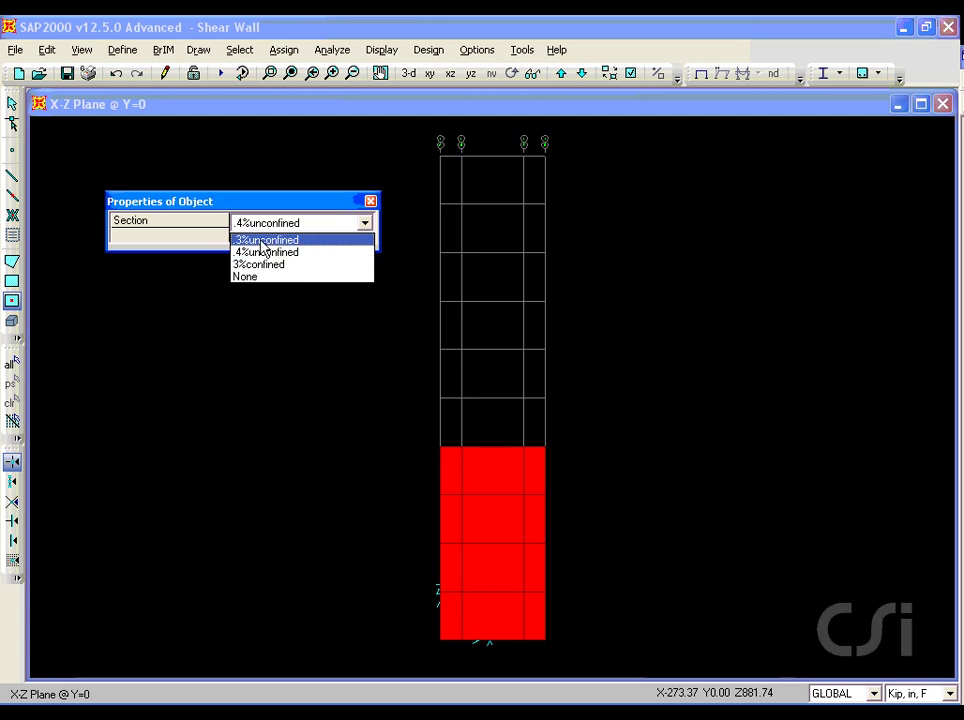
left_click(290, 241)
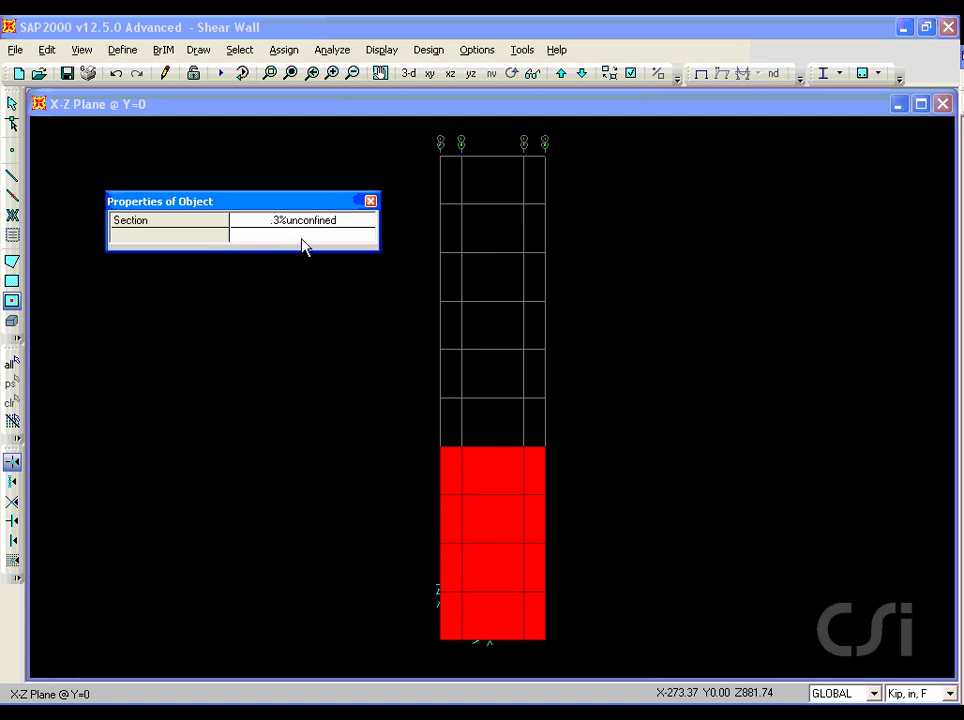
mouse_move(420, 131)
left_mouse_down()
mouse_move(426, 243)
mouse_move(571, 462)
left_mouse_up()
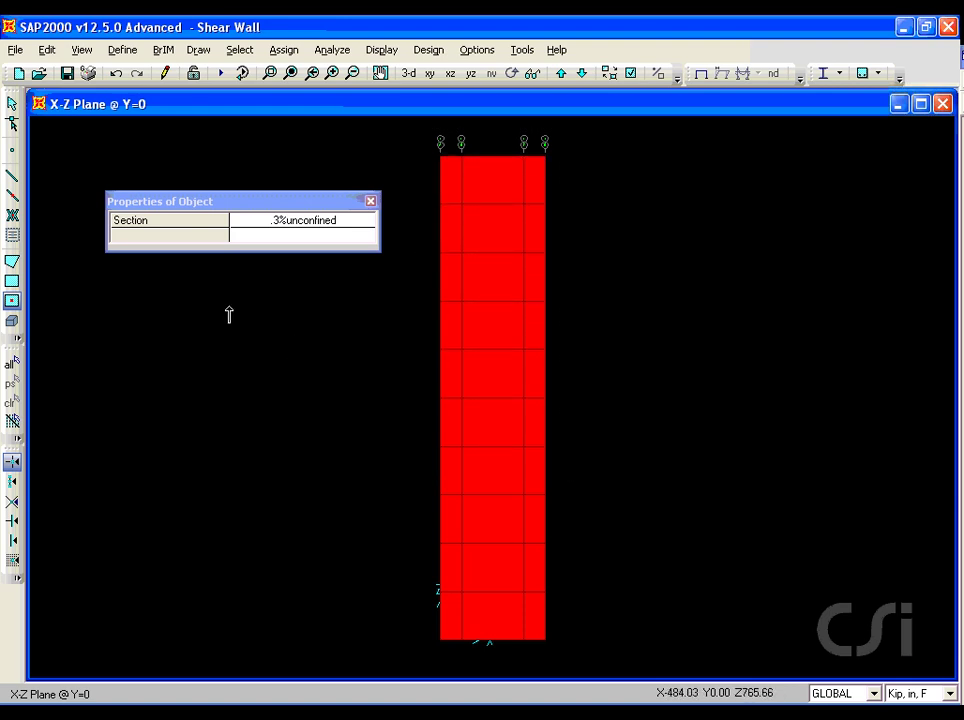
left_click(12, 108)
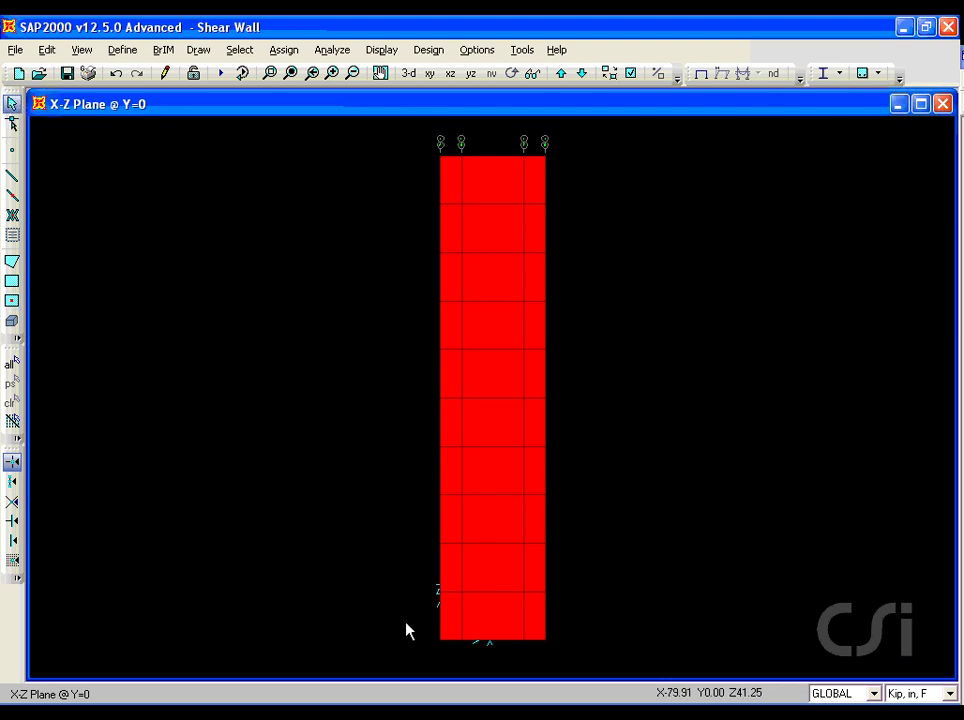
Assign pinned restraints, fixing translations 1, 2 and 3, to the four joints at the base of the wall.
left_click_drag(410, 625, 579, 667)
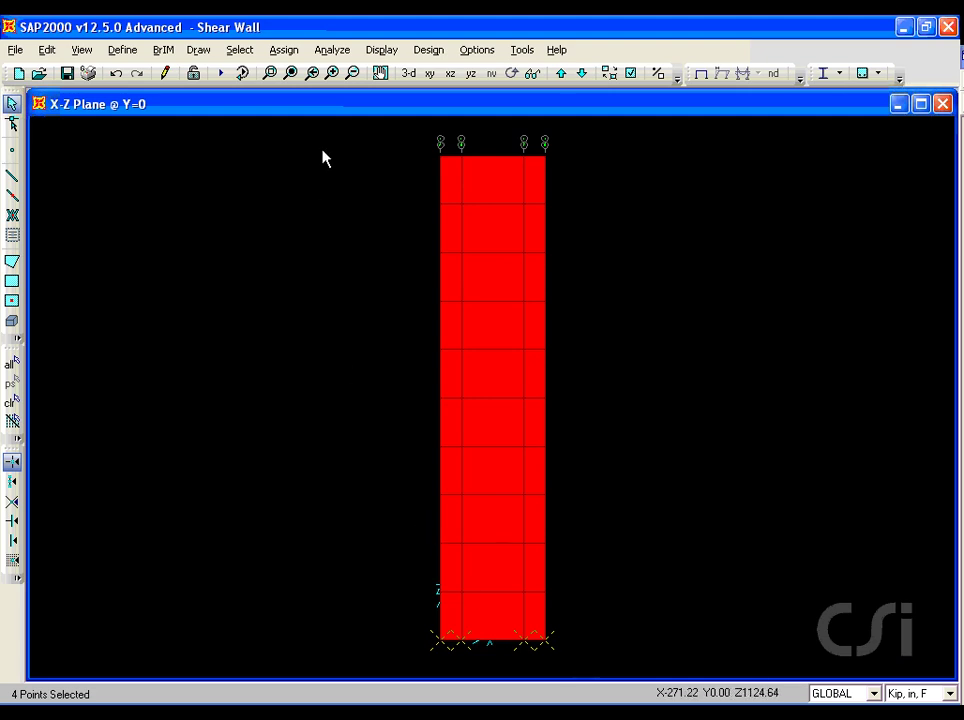
left_click(284, 50)
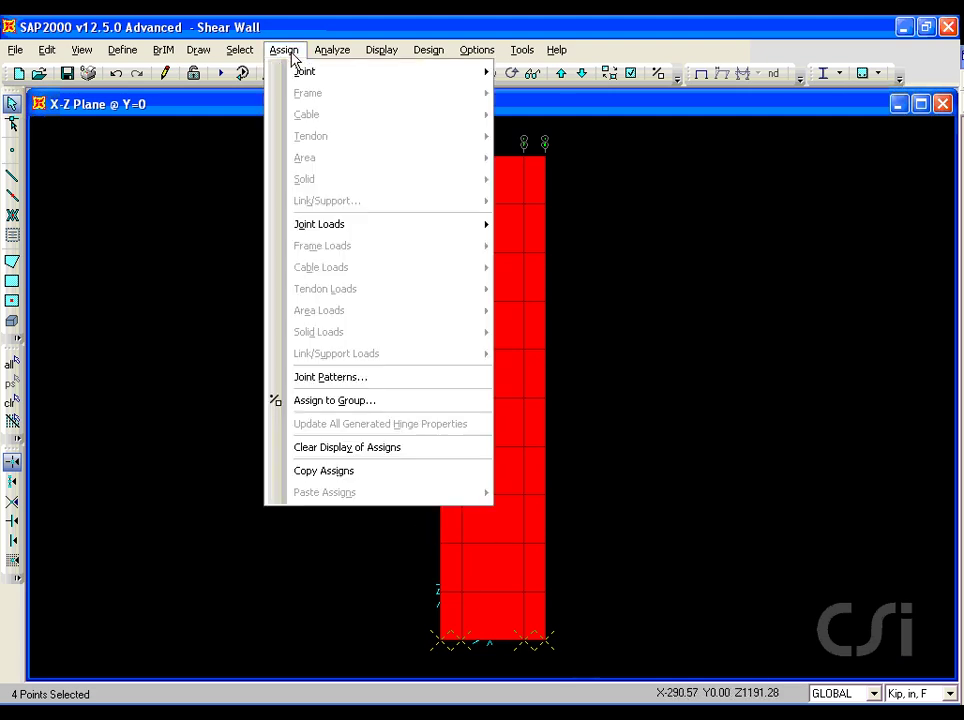
mouse_move(377, 71)
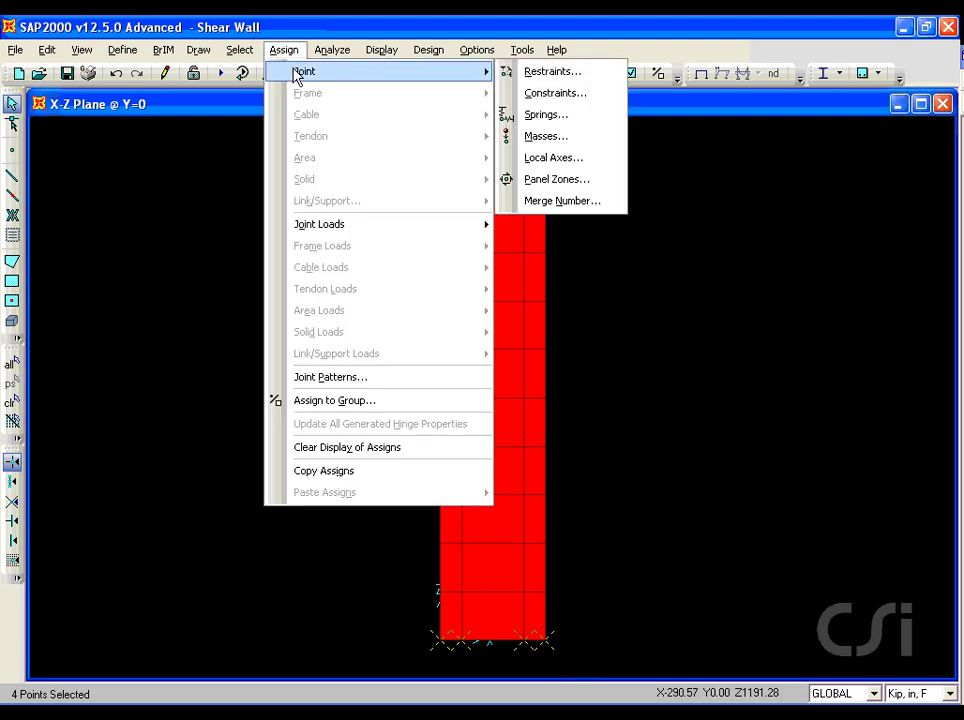
left_click(550, 72)
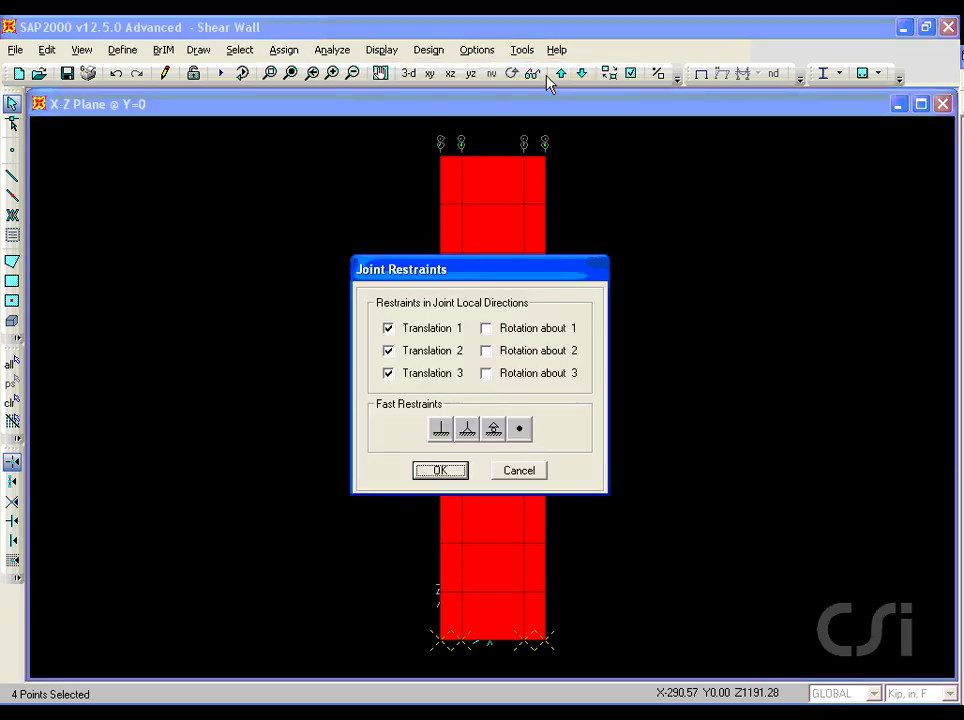
left_click(467, 430)
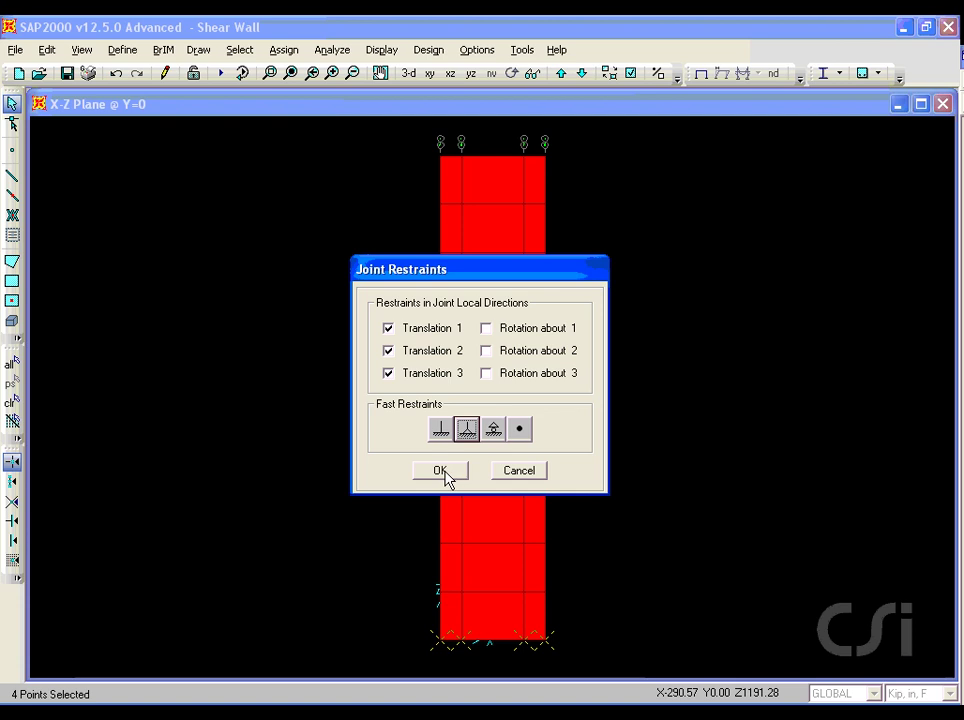
left_click(442, 472)
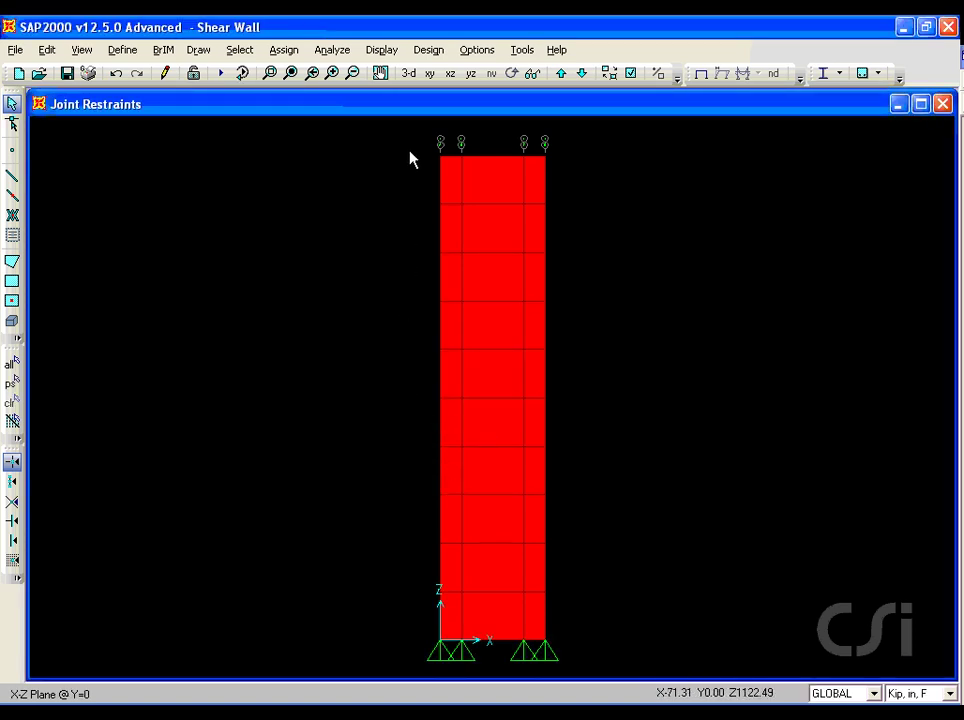
Assign Z-axis diaphragm constraint DIAPH1 to all wall joints above the base, with a different diaphragm for each selected Z level.
left_click_drag(445, 280, 570, 608)
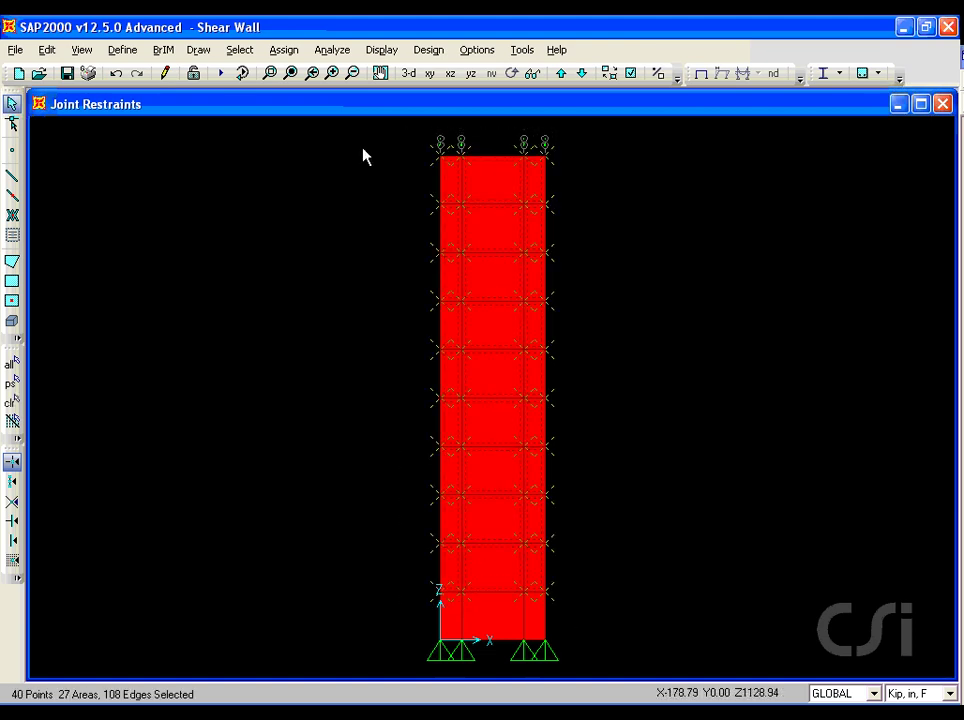
left_click(288, 49)
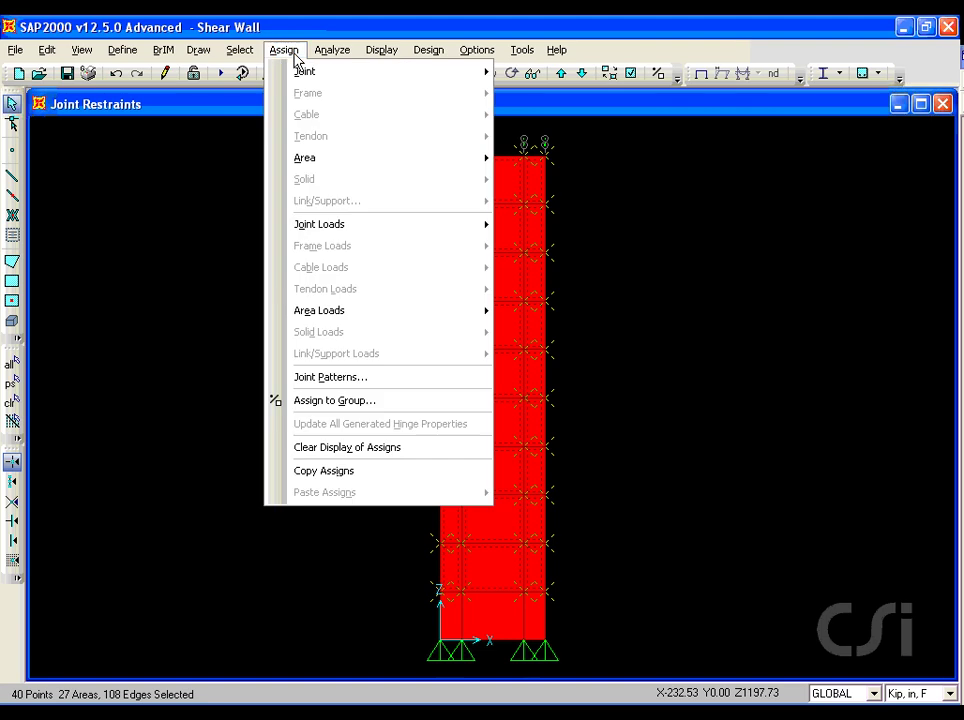
mouse_move(300, 71)
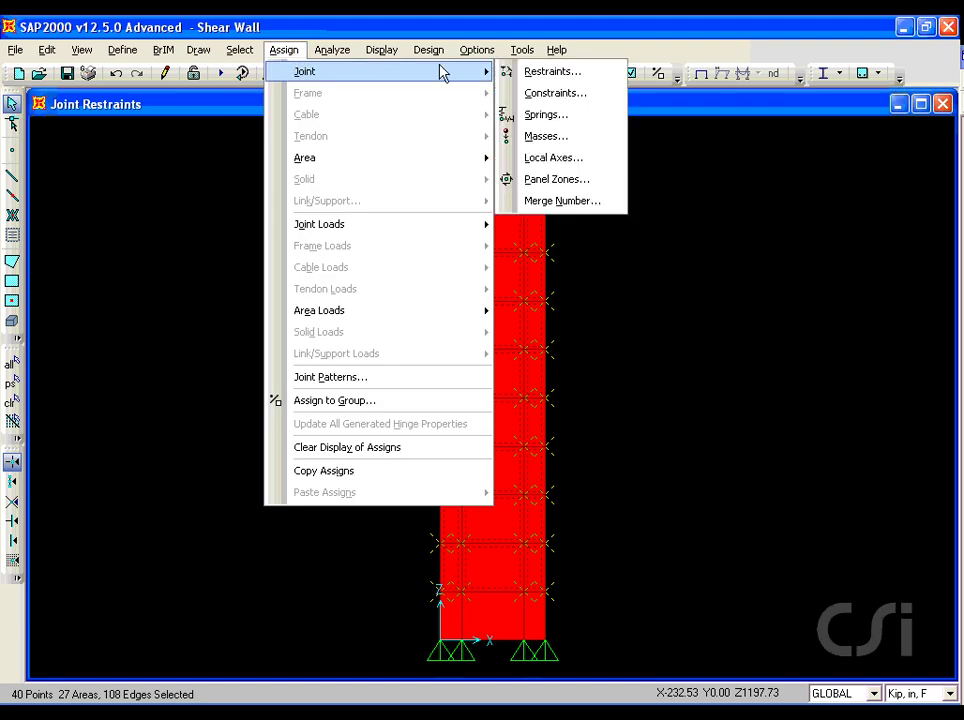
left_click(562, 96)
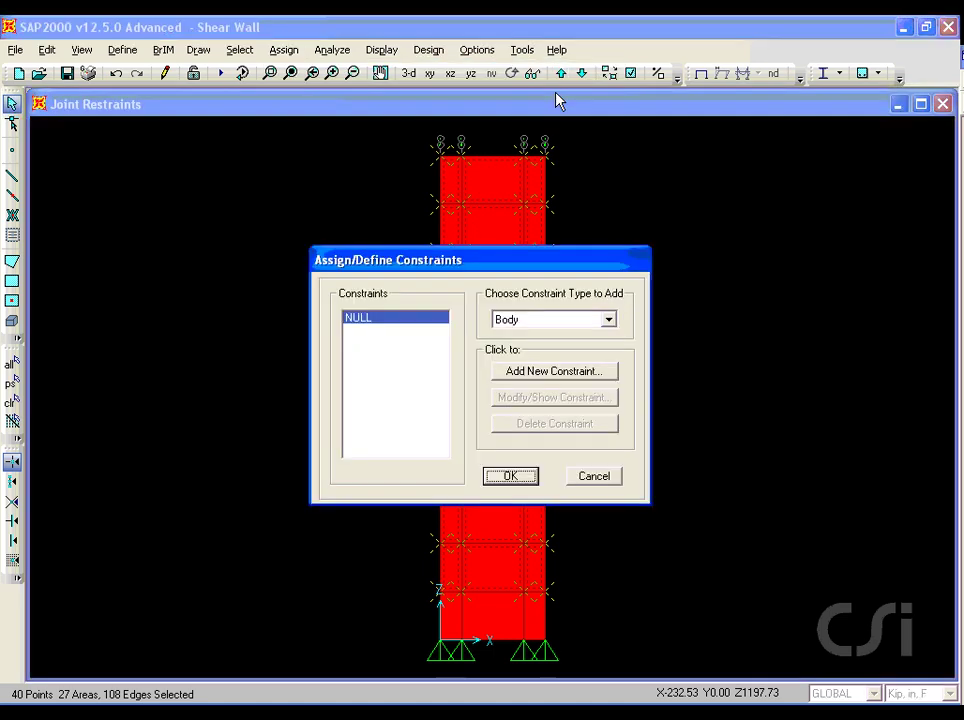
left_click(551, 321)
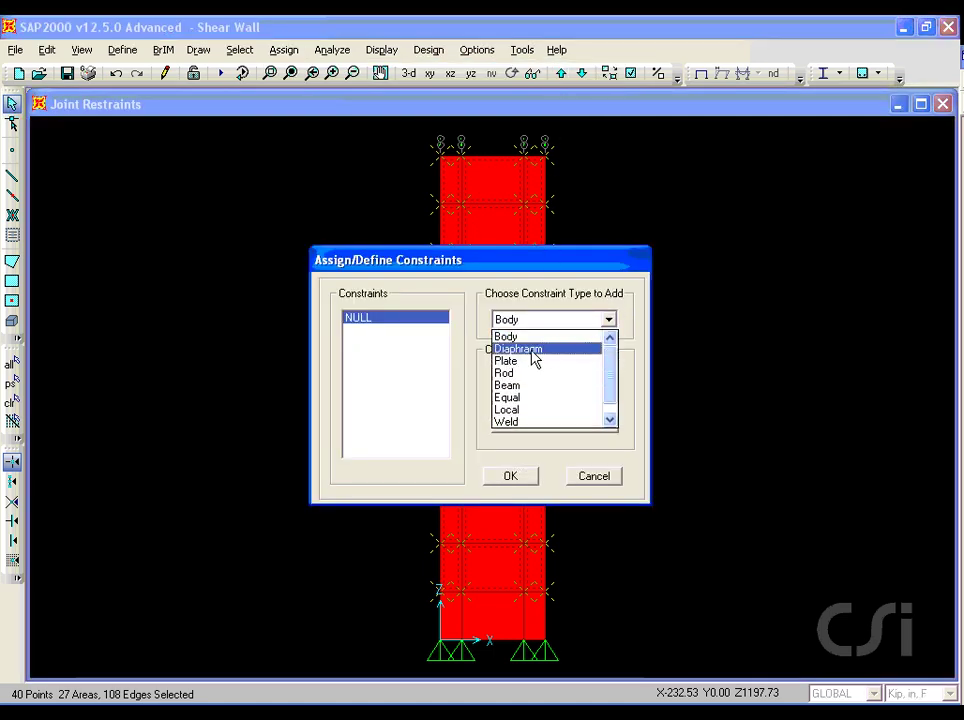
left_click(531, 349)
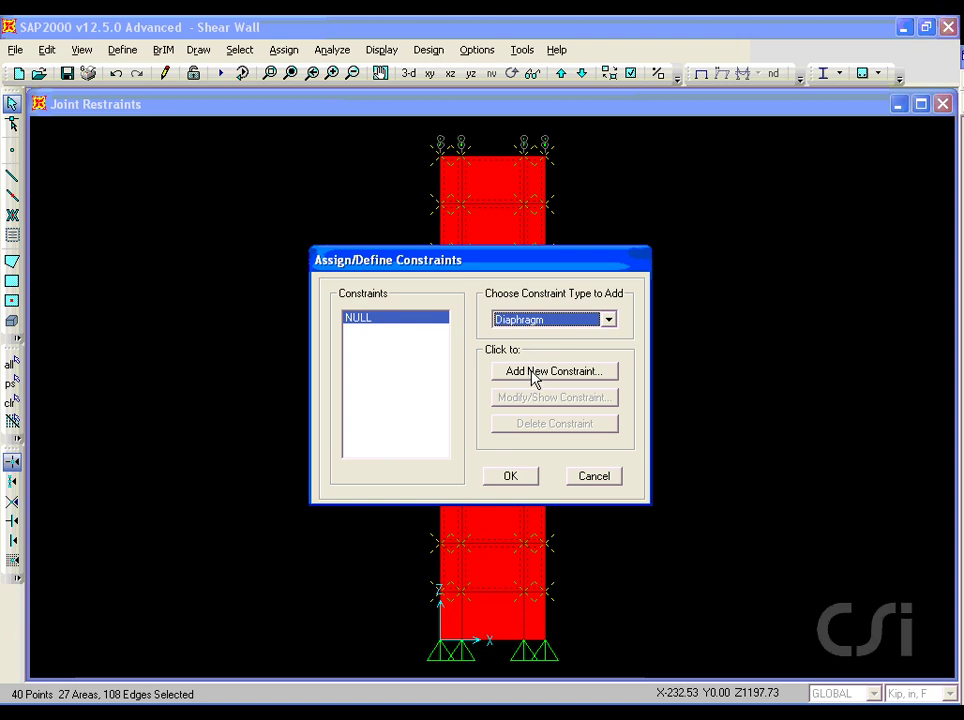
left_click(536, 377)
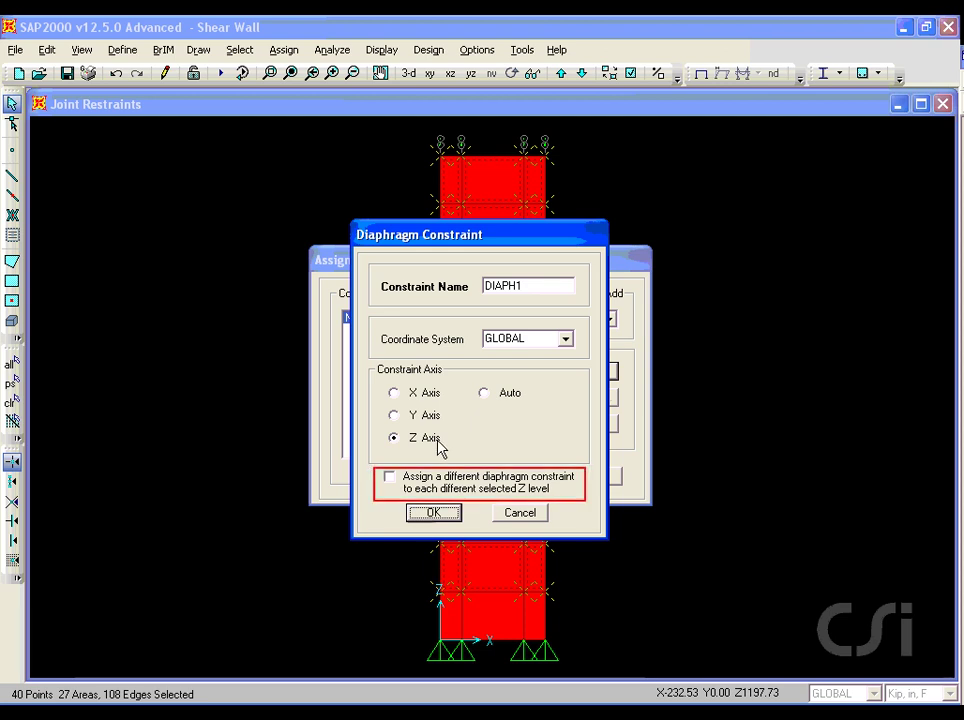
left_click(390, 478)
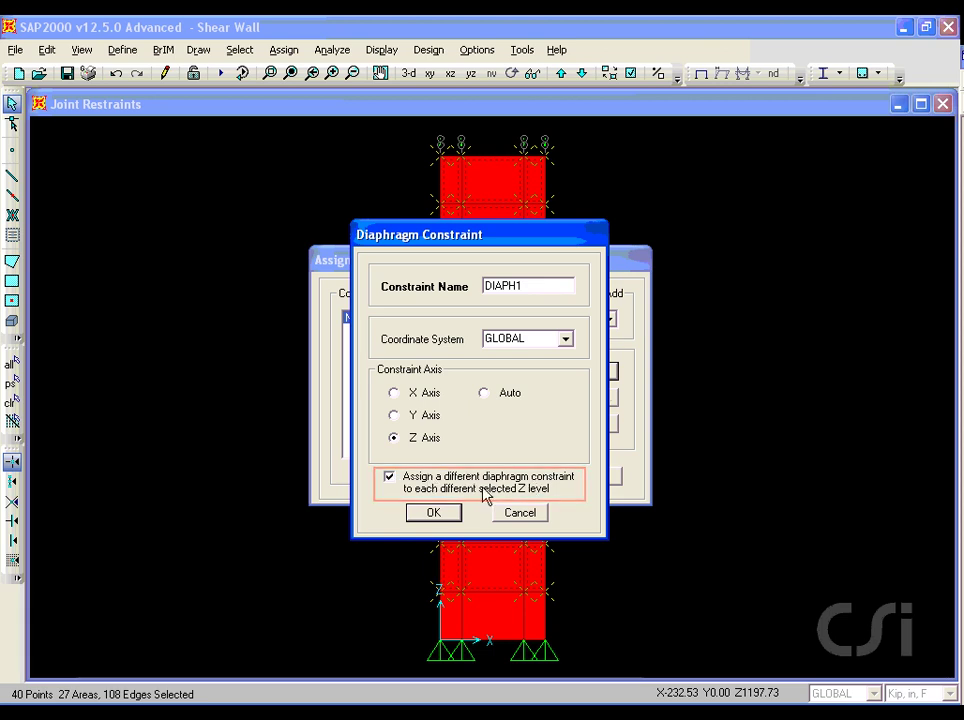
left_click(436, 514)
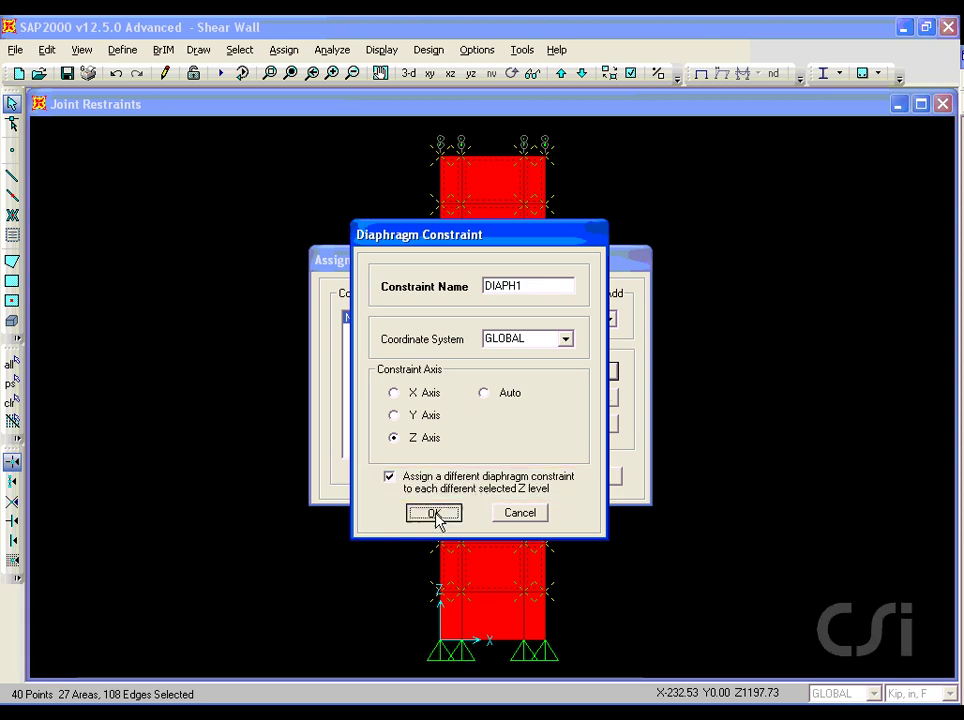
left_click(510, 477)
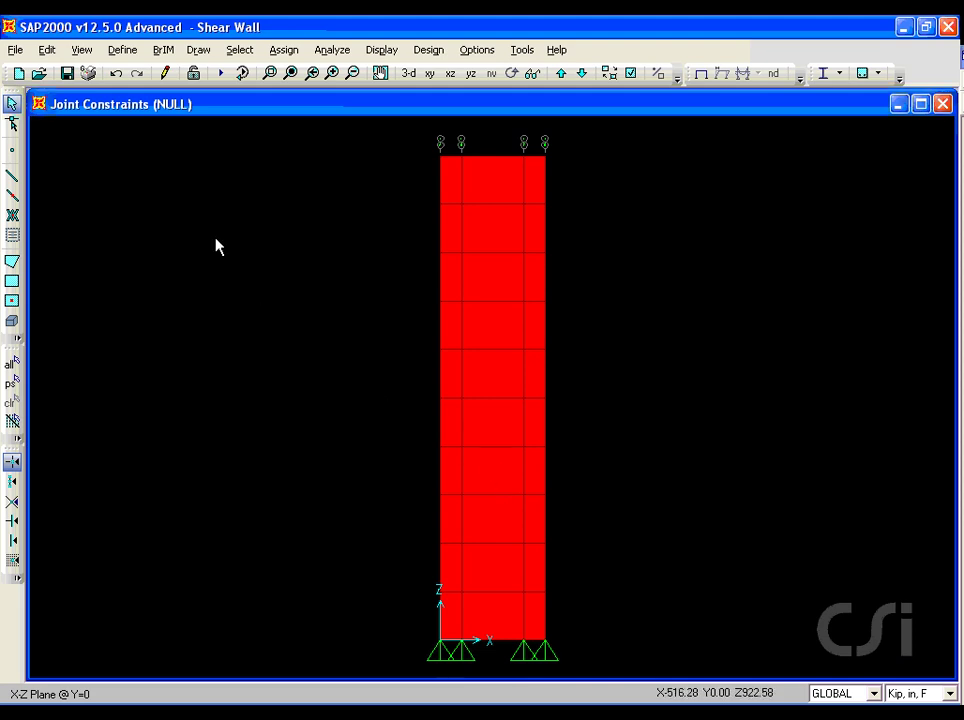
Review the list of defined joint constraints for the diaphragms at each story level.
left_click(127, 55)
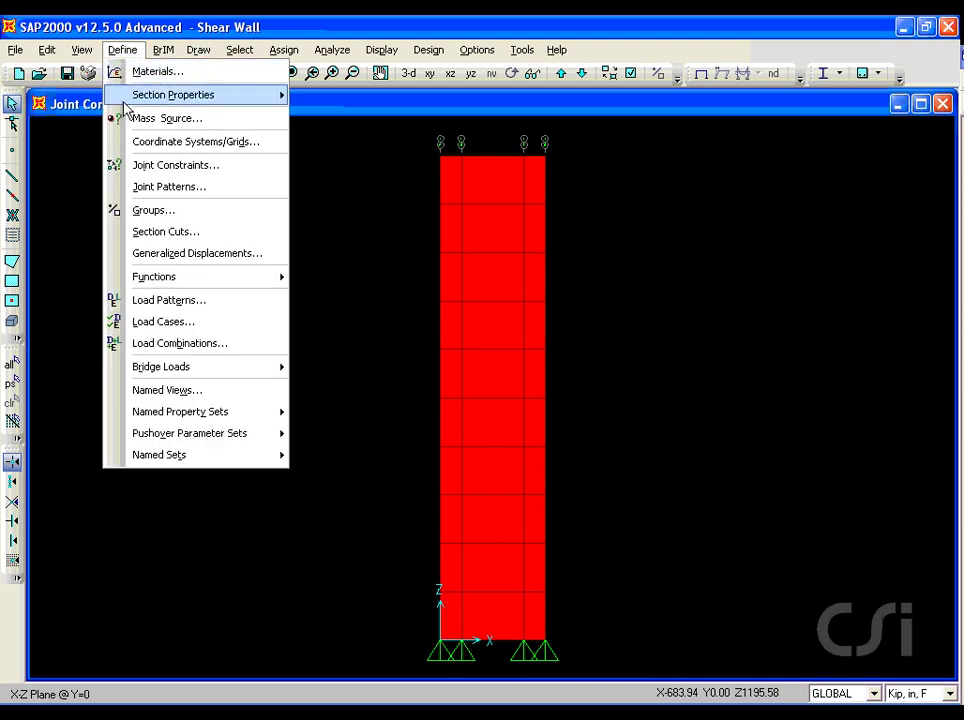
left_click(210, 172)
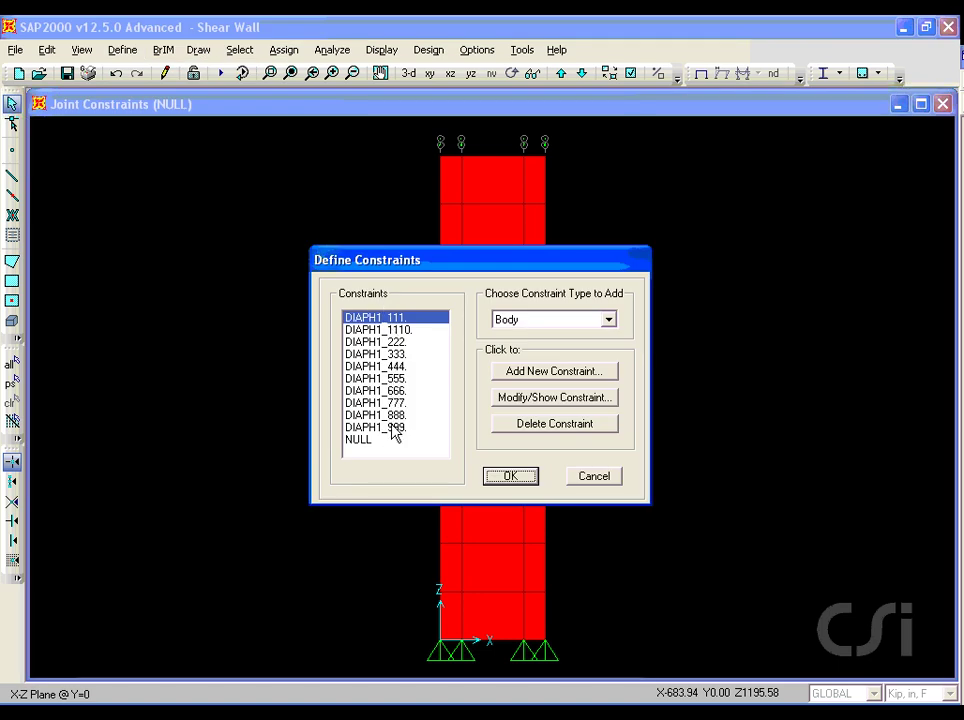
left_click(514, 481)
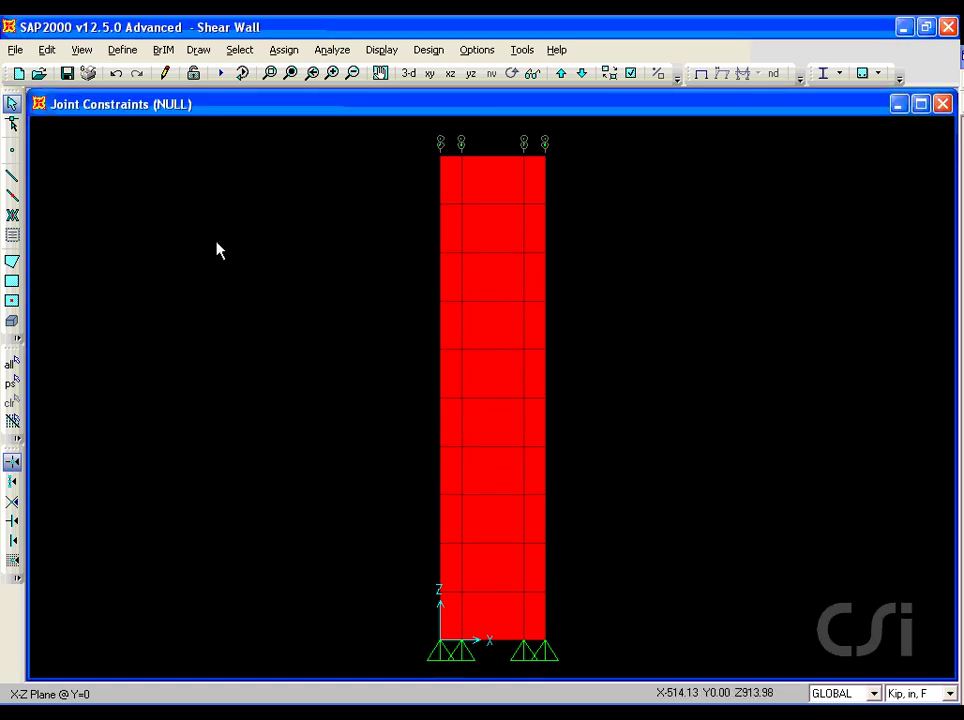
Review the DEAD and LIVE load pattern definitions and their self-weight multipliers.
left_click(122, 50)
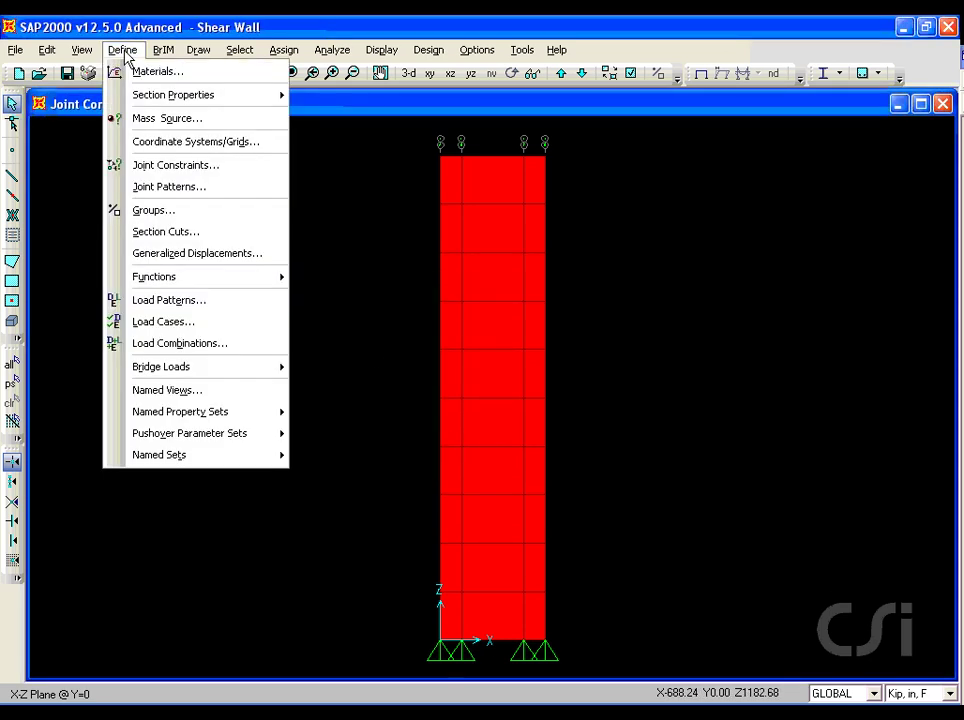
left_click(158, 299)
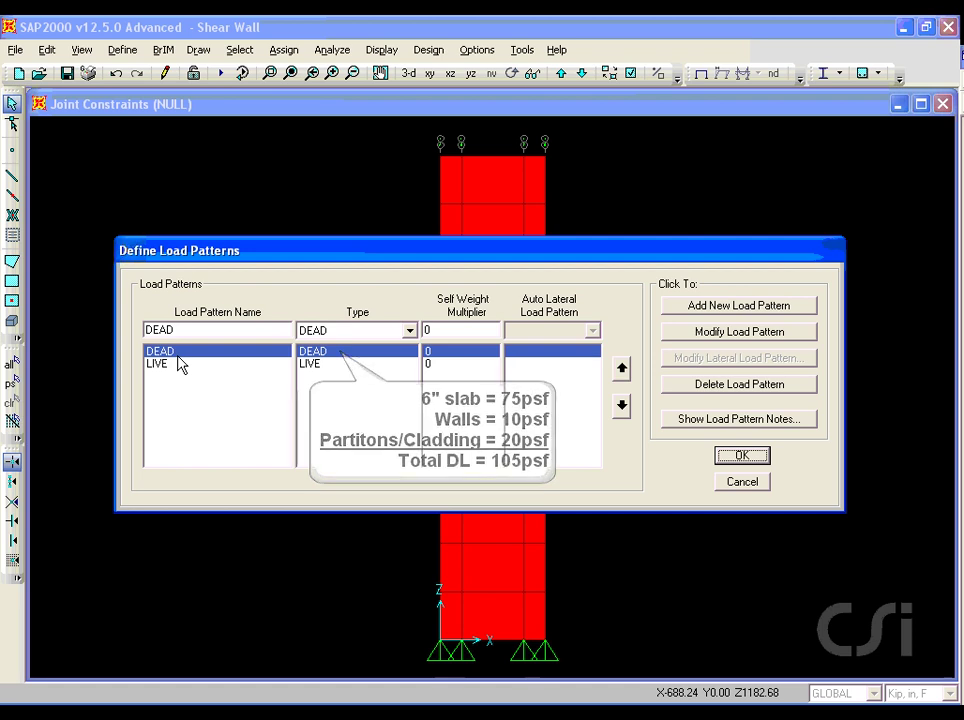
left_click(177, 366)
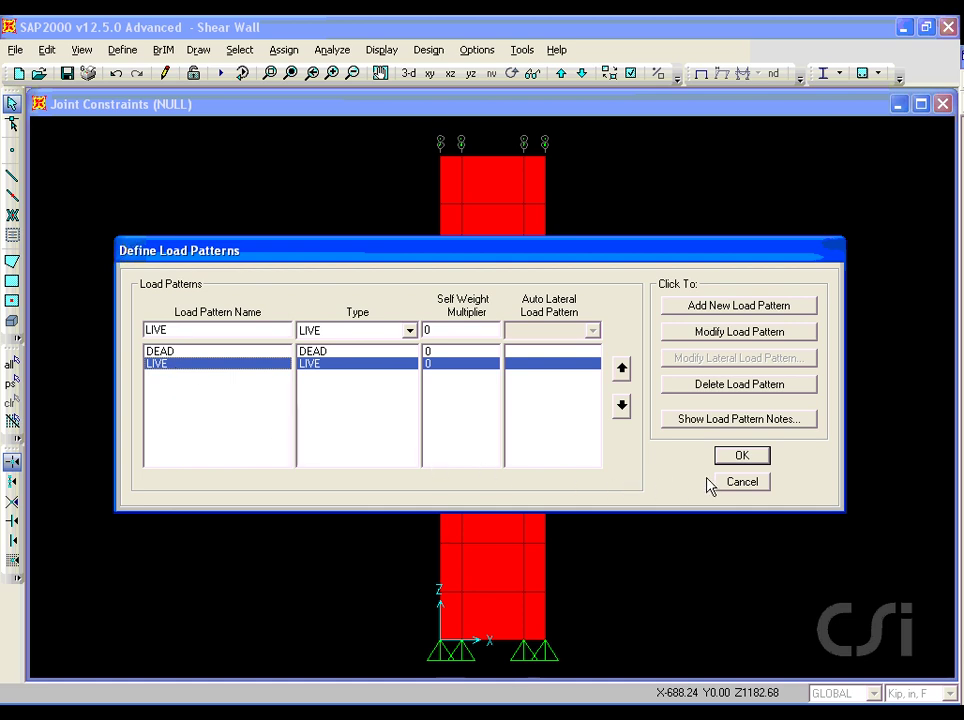
left_click(742, 458)
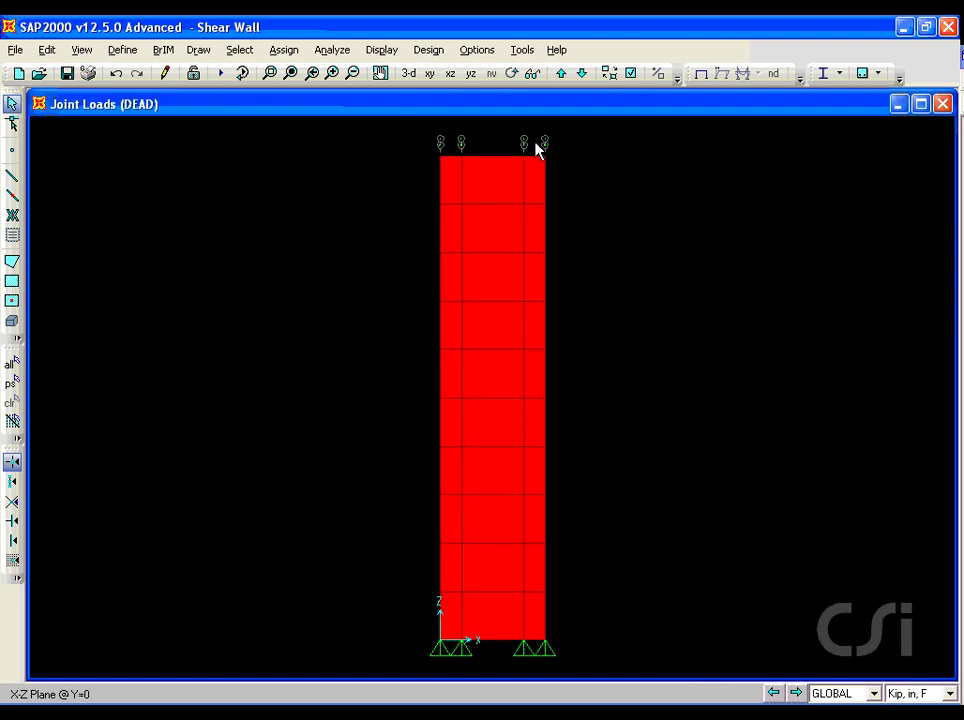
Apply a DEAD joint force of -105 kip in global Z to all joints above the base along both outer wall edges.
left_click_drag(535, 145, 554, 619)
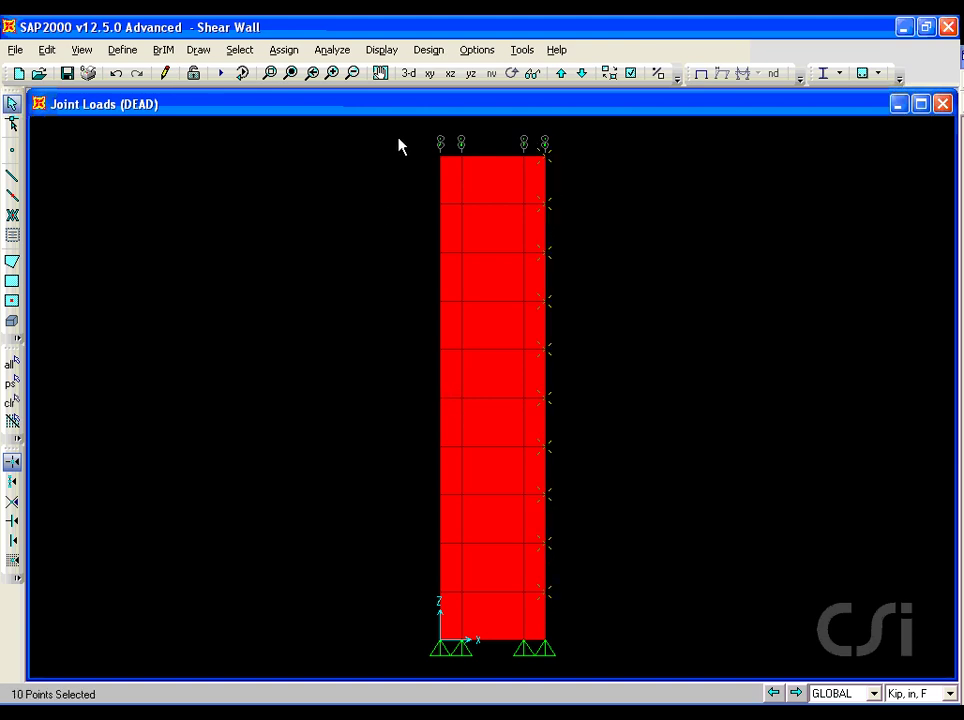
left_click_drag(414, 178, 453, 619)
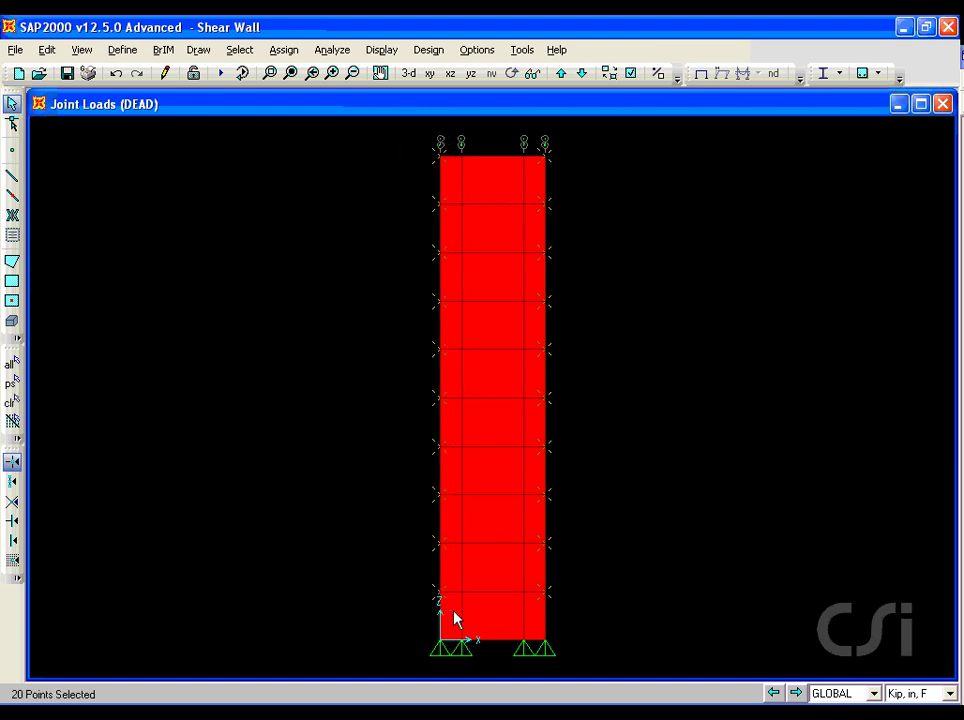
left_click(283, 50)
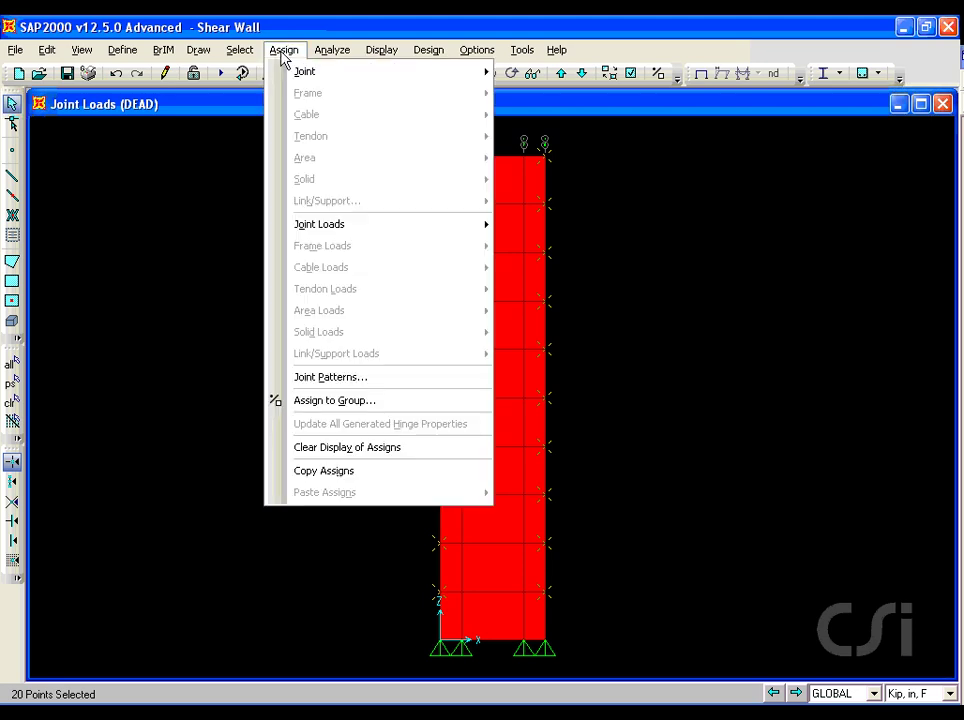
mouse_move(405, 232)
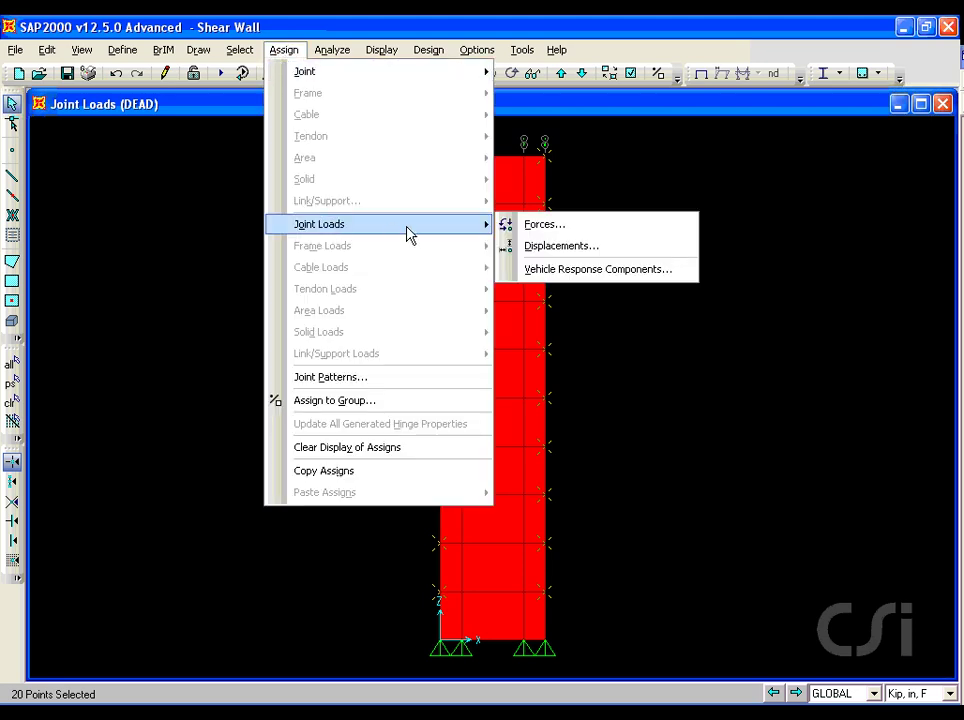
left_click(541, 226)
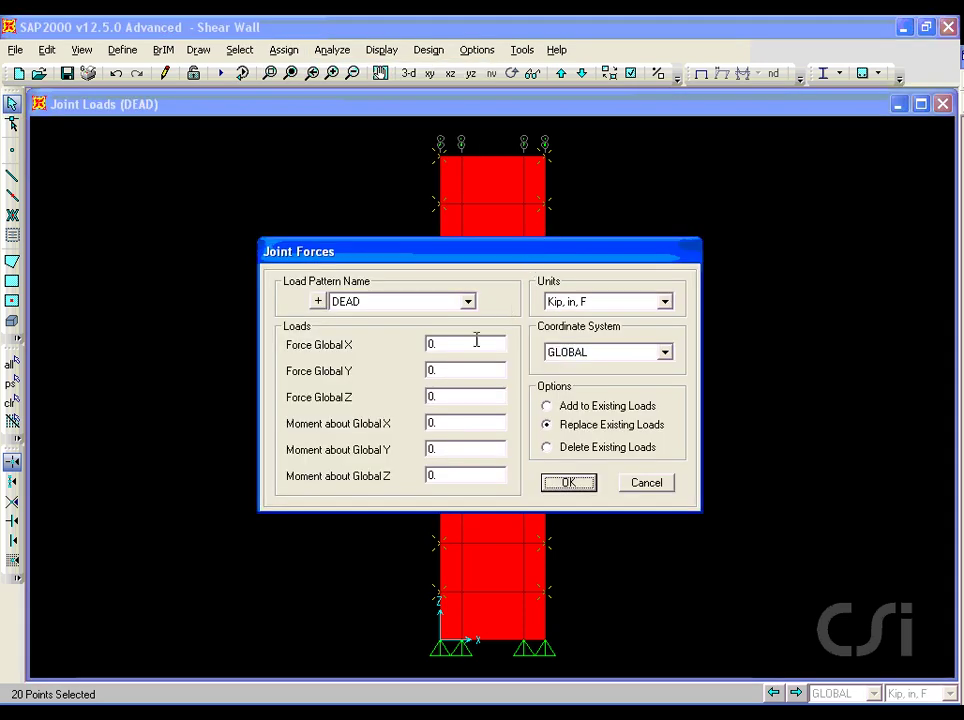
double_click(449, 395)
type("-105")
left_click(571, 487)
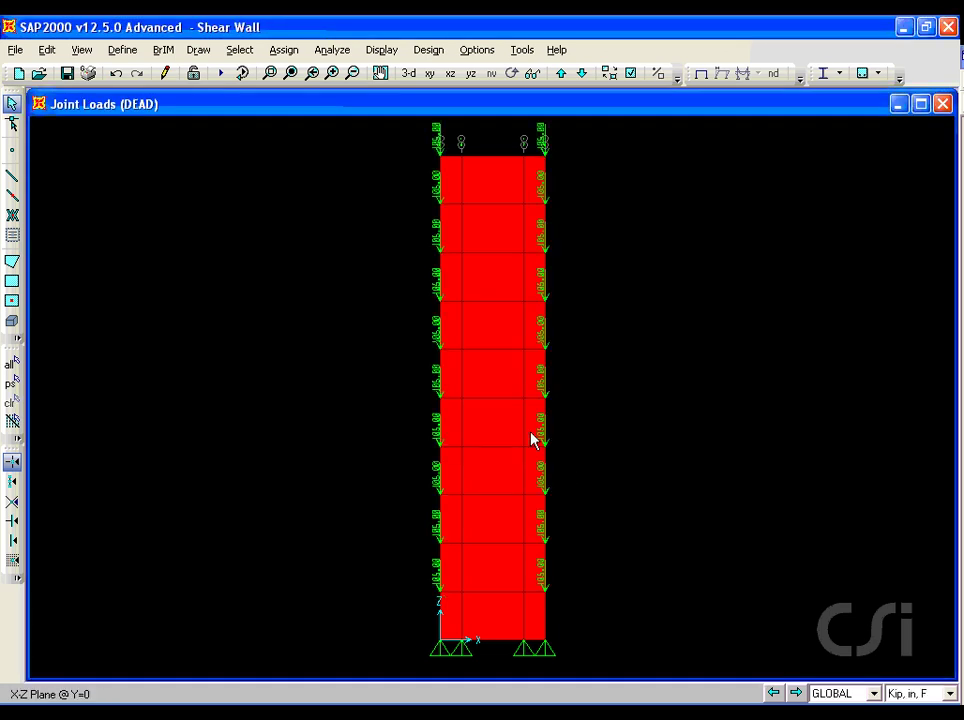
Reselect the outer-edge joints above the base and apply a LIVE joint force of -50 kip in global Z.
left_click(240, 50)
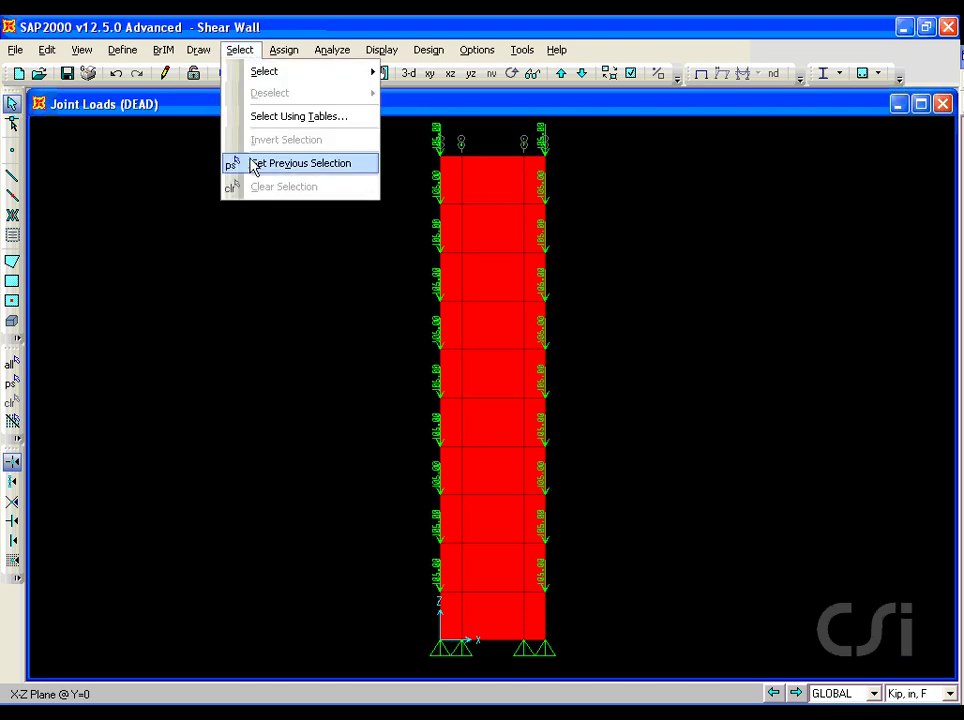
left_click(303, 165)
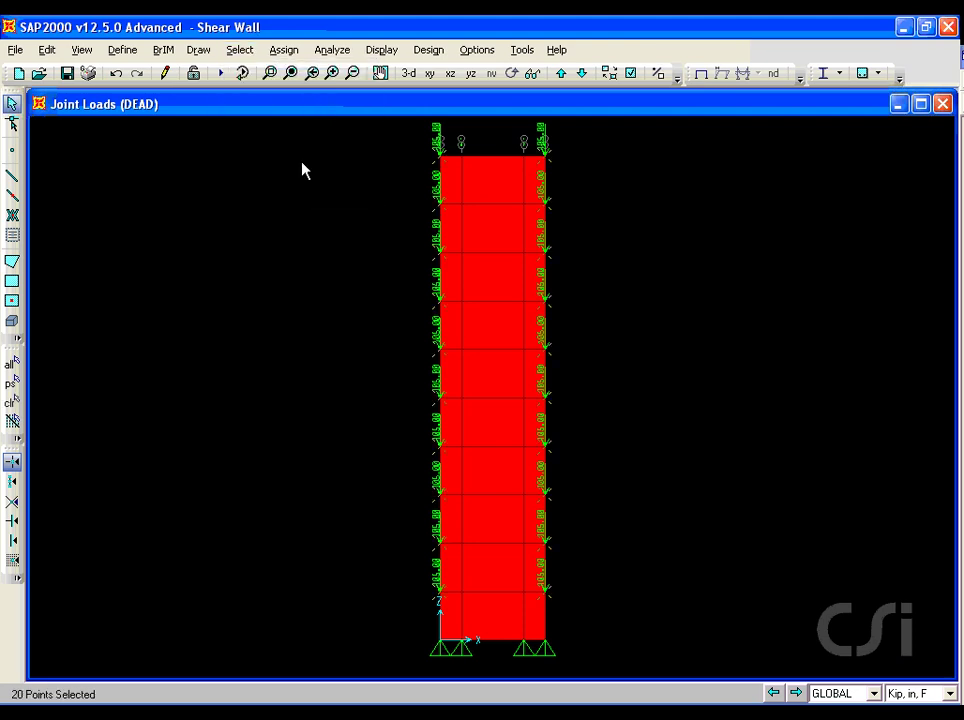
left_click(284, 50)
mouse_move(297, 224)
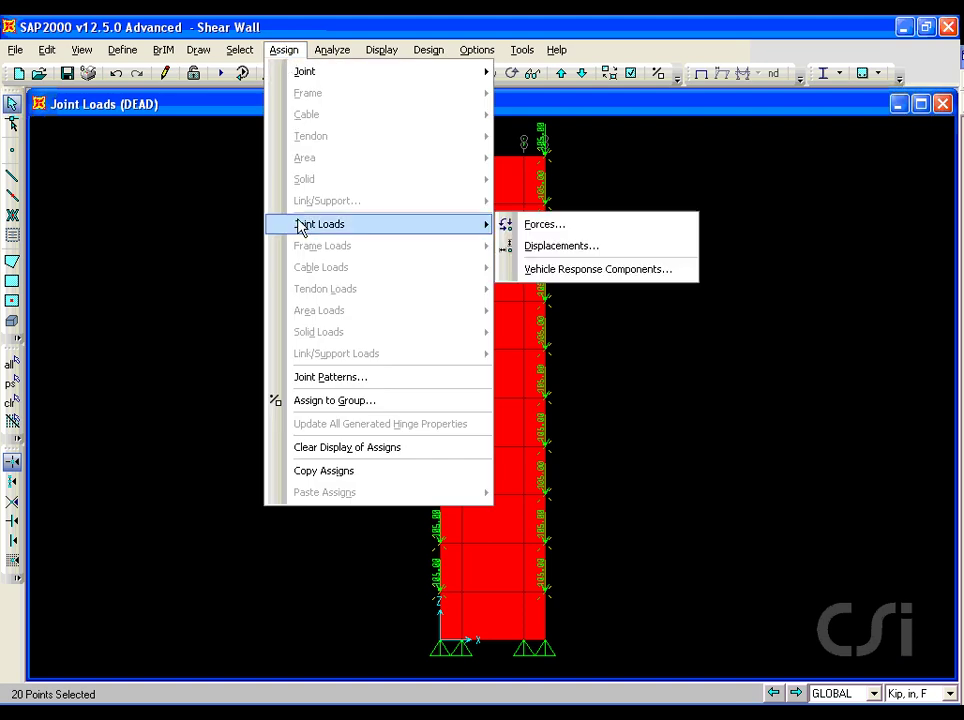
left_click(557, 226)
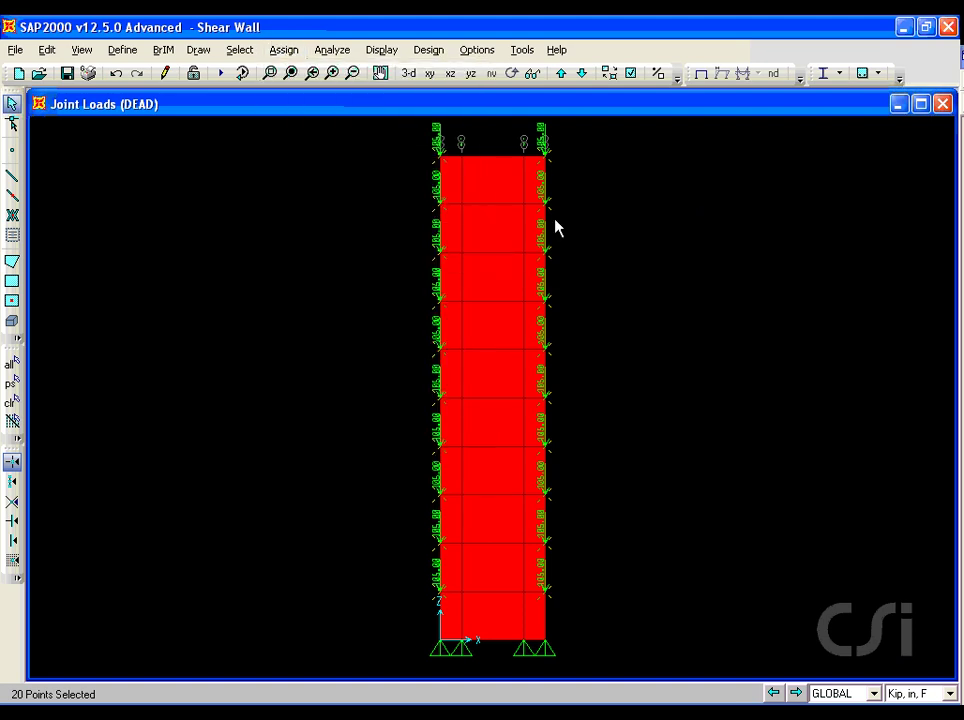
left_click(468, 302)
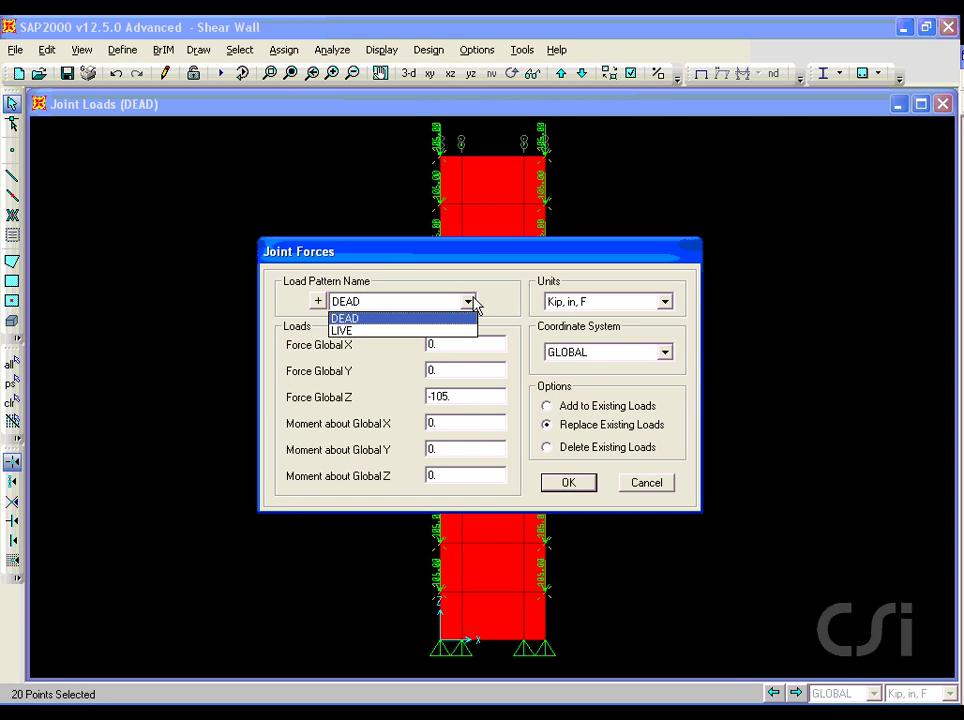
left_click(445, 332)
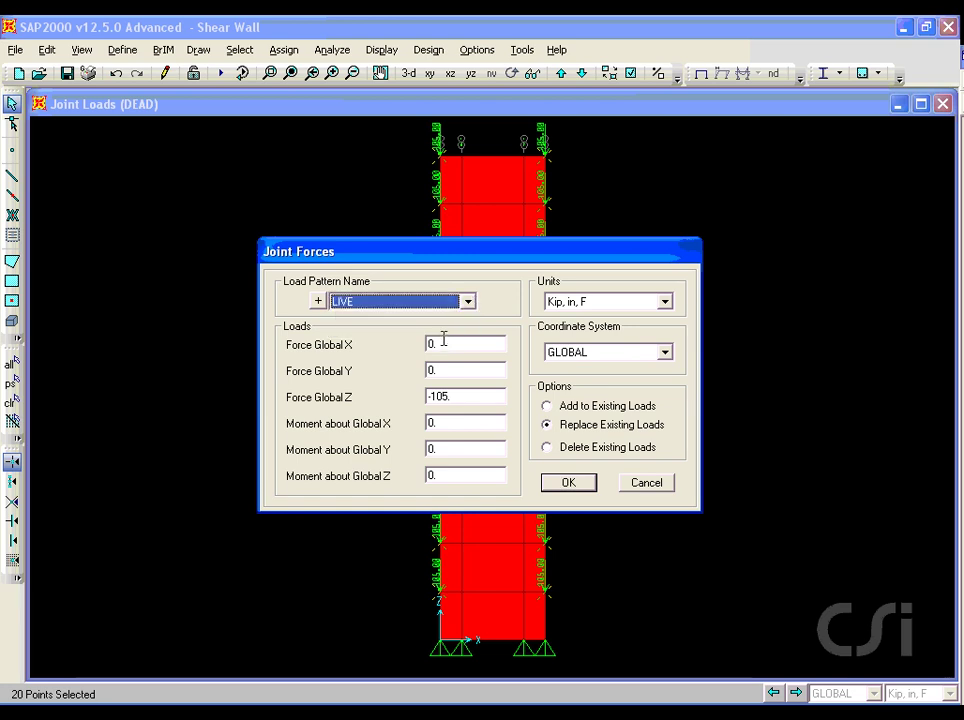
double_click(451, 396)
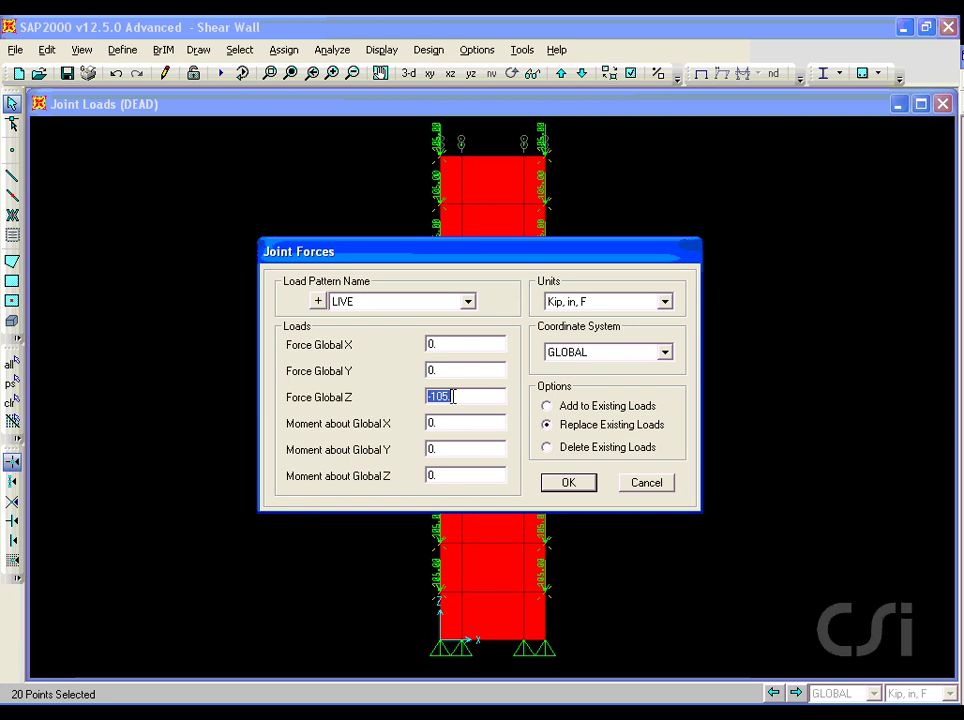
type("-50")
left_click(550, 482)
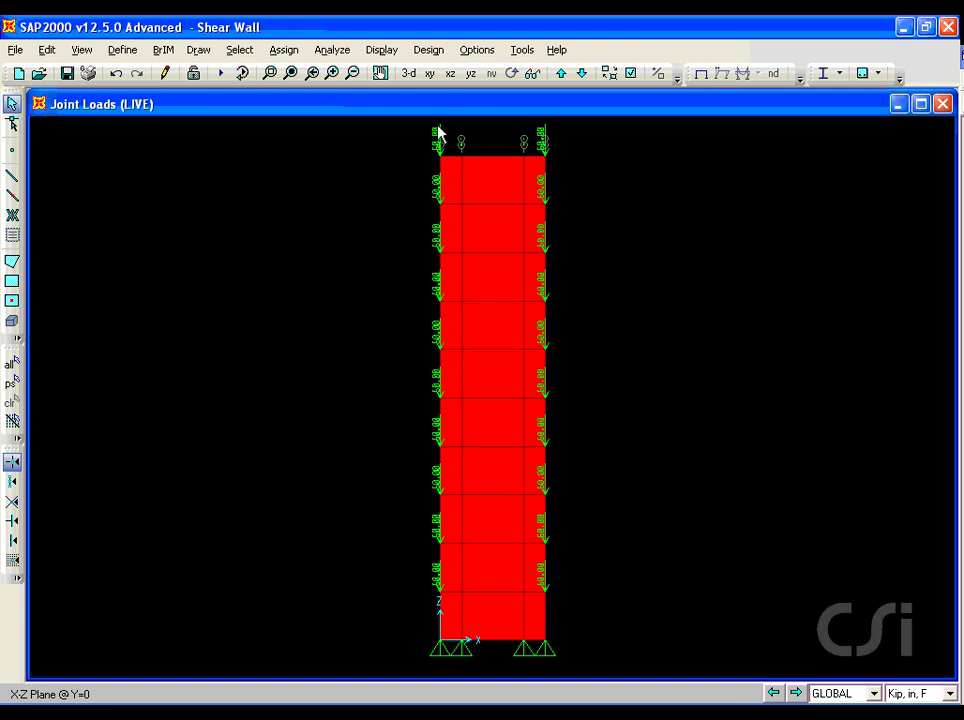
Apply a DEAD joint force of -52.5 kip in global Z to all joints above the base along both interior grid lines.
left_click_drag(450, 143, 529, 609)
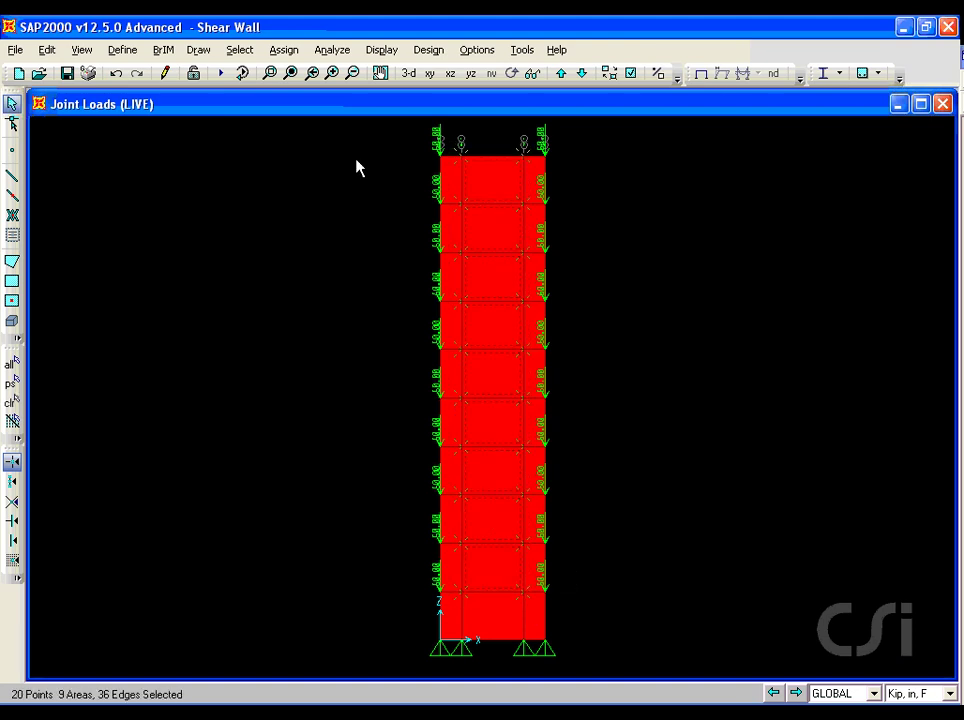
left_click(284, 51)
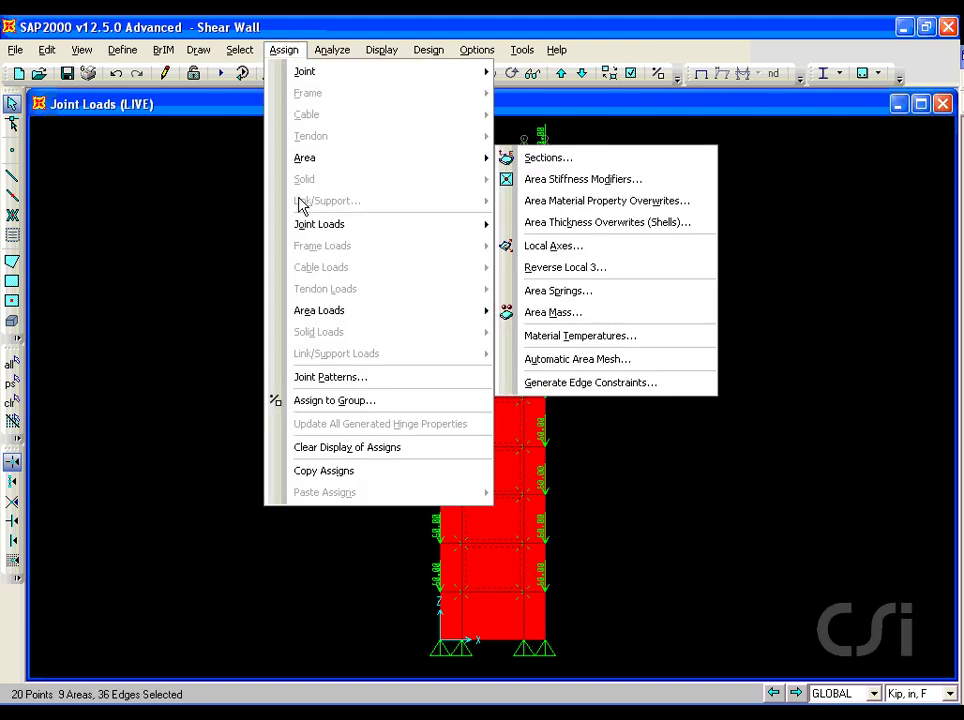
mouse_move(381, 230)
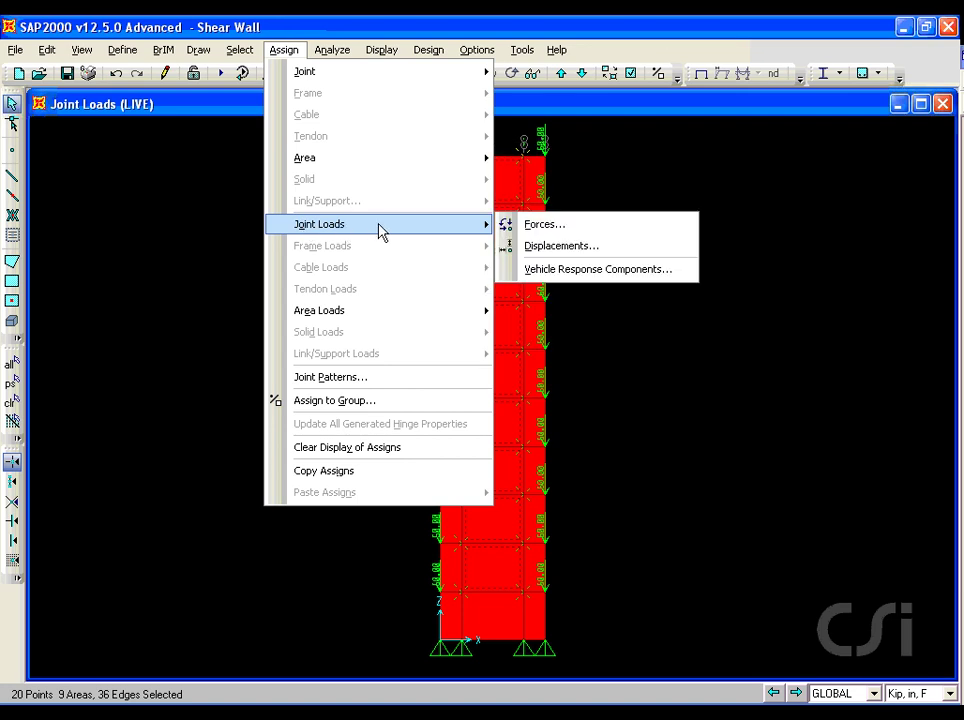
left_click(531, 229)
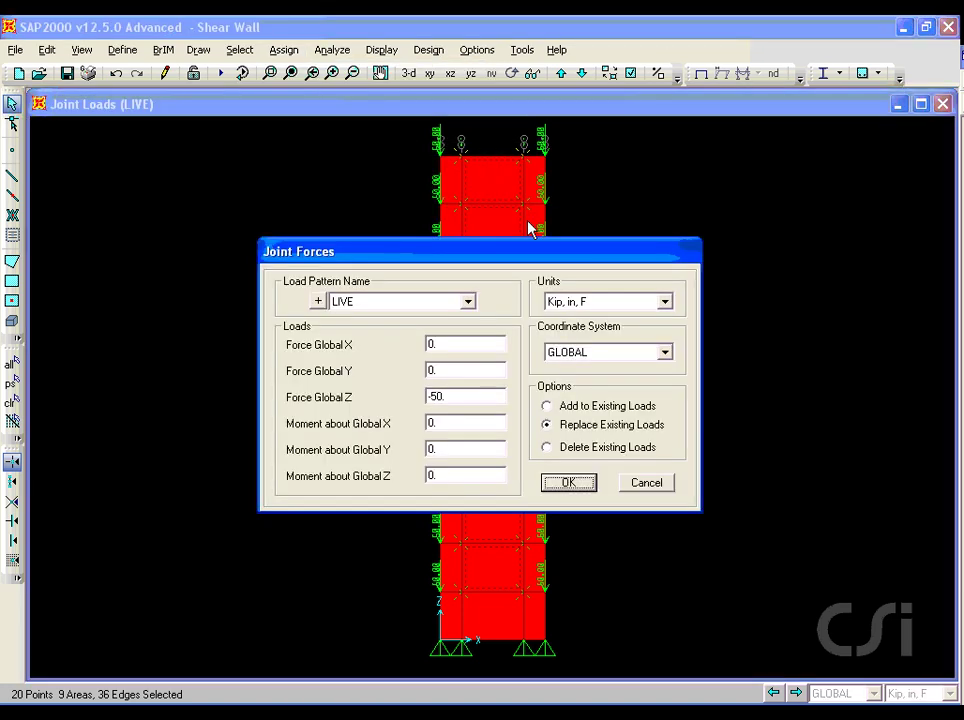
left_click(443, 302)
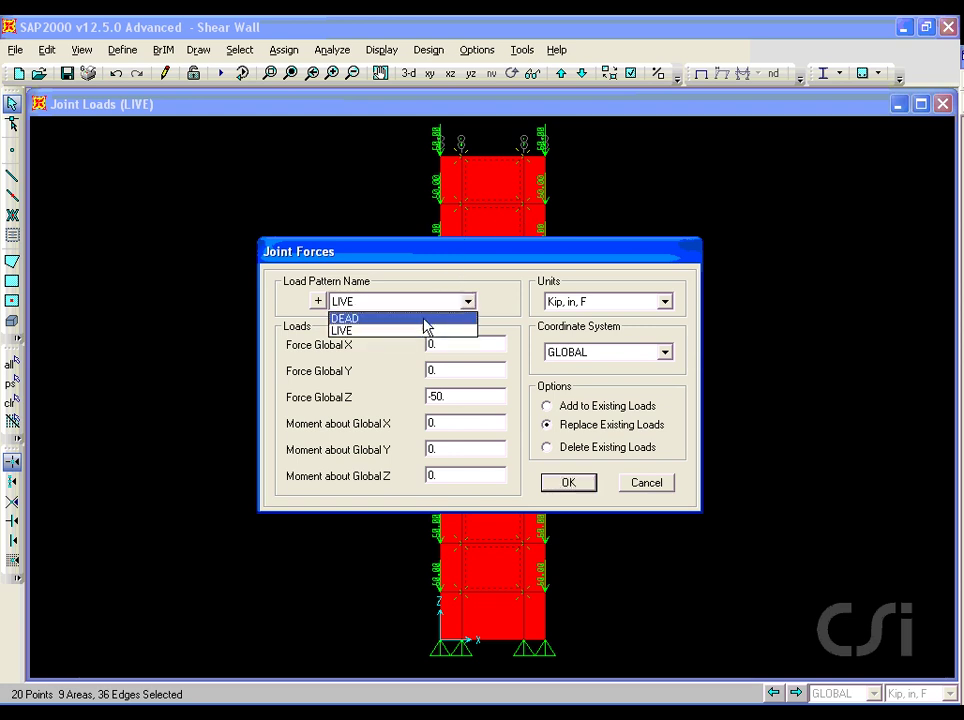
left_click(425, 320)
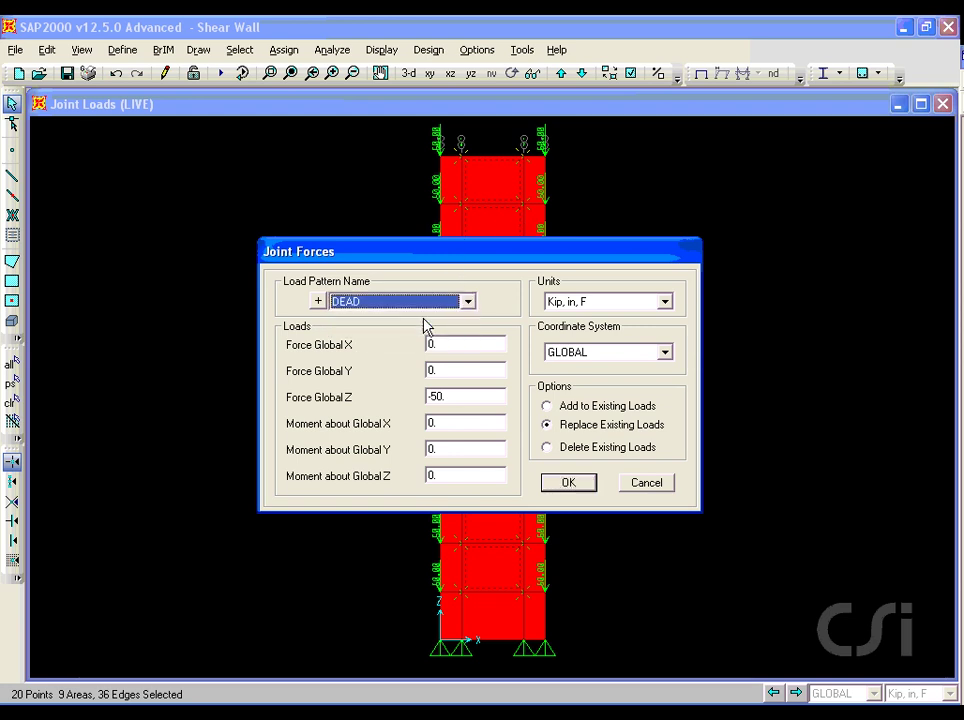
double_click(450, 395)
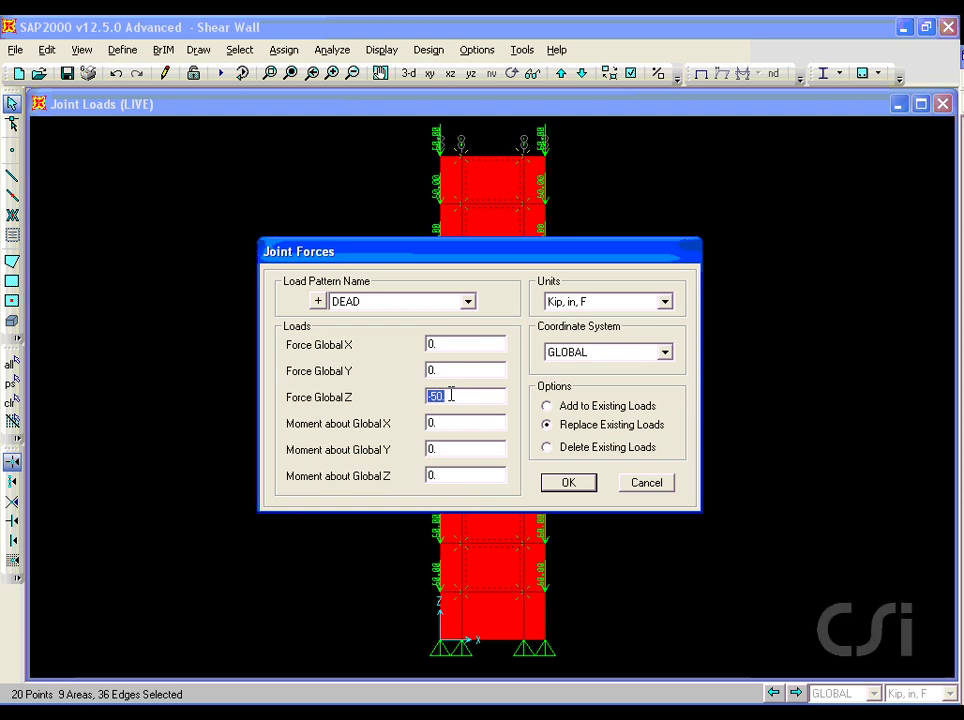
type("-52.5")
left_click(568, 482)
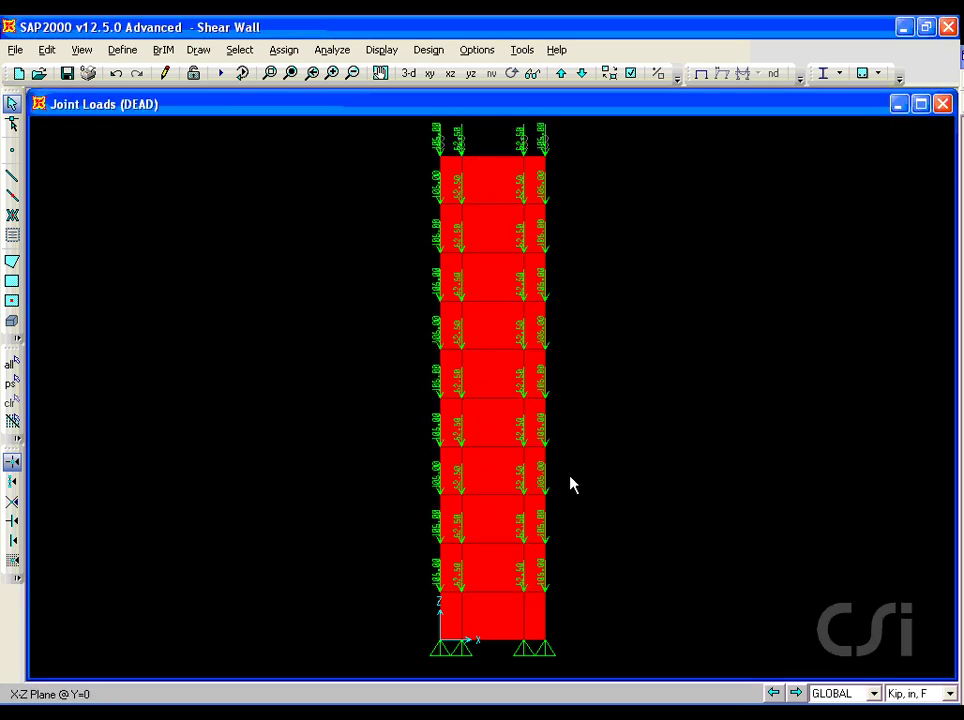
Reselect the interior joints above the base and apply a LIVE joint force of -25 kip in global Z.
left_click(250, 55)
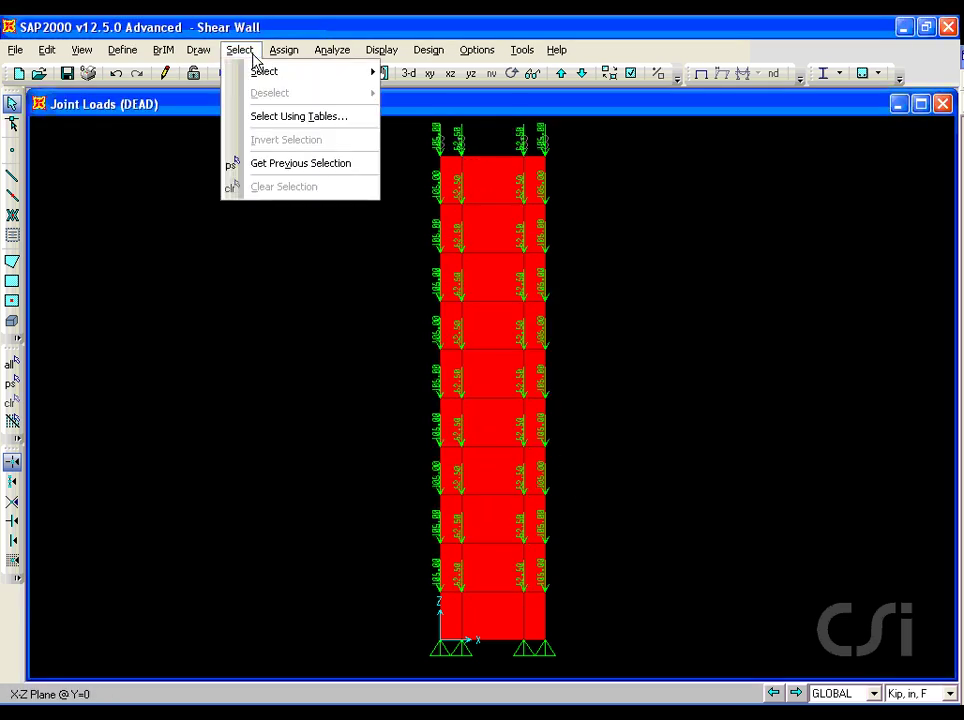
left_click(270, 164)
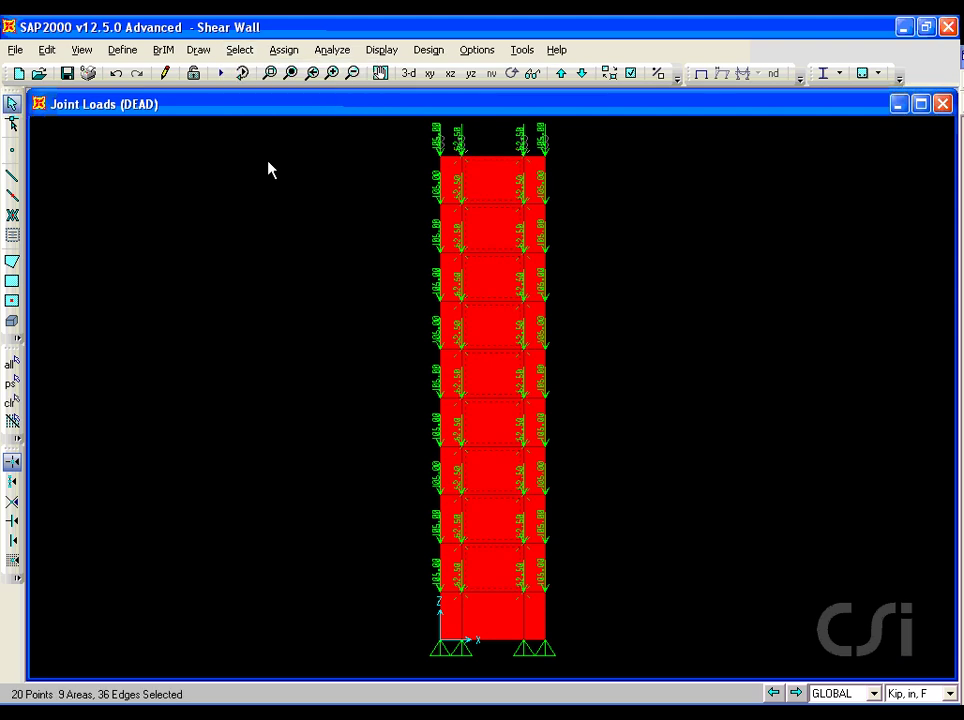
left_click(284, 52)
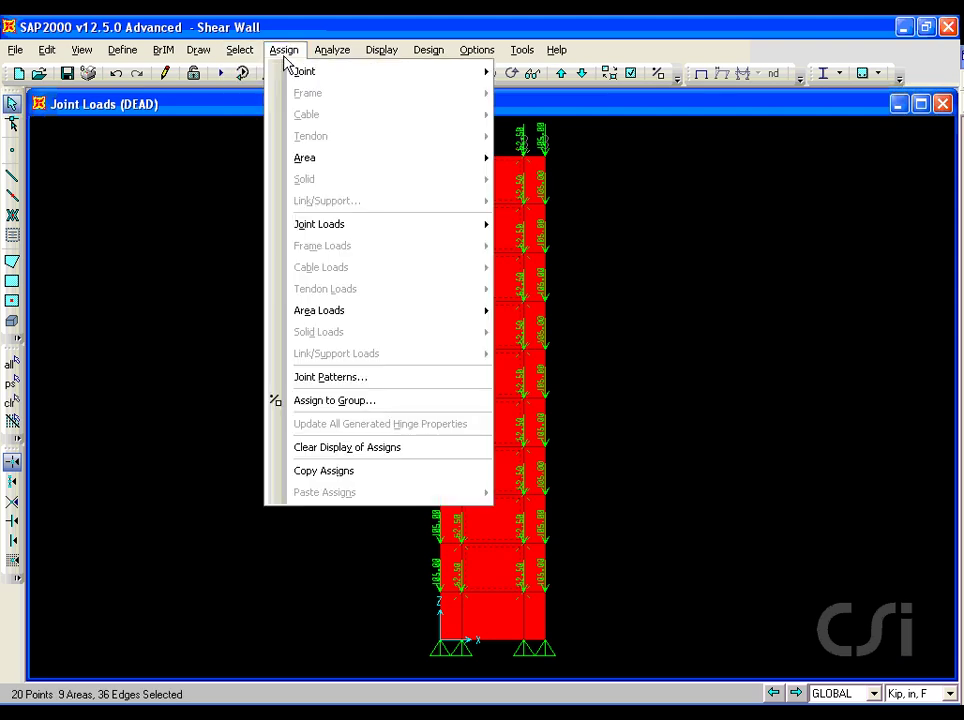
mouse_move(366, 226)
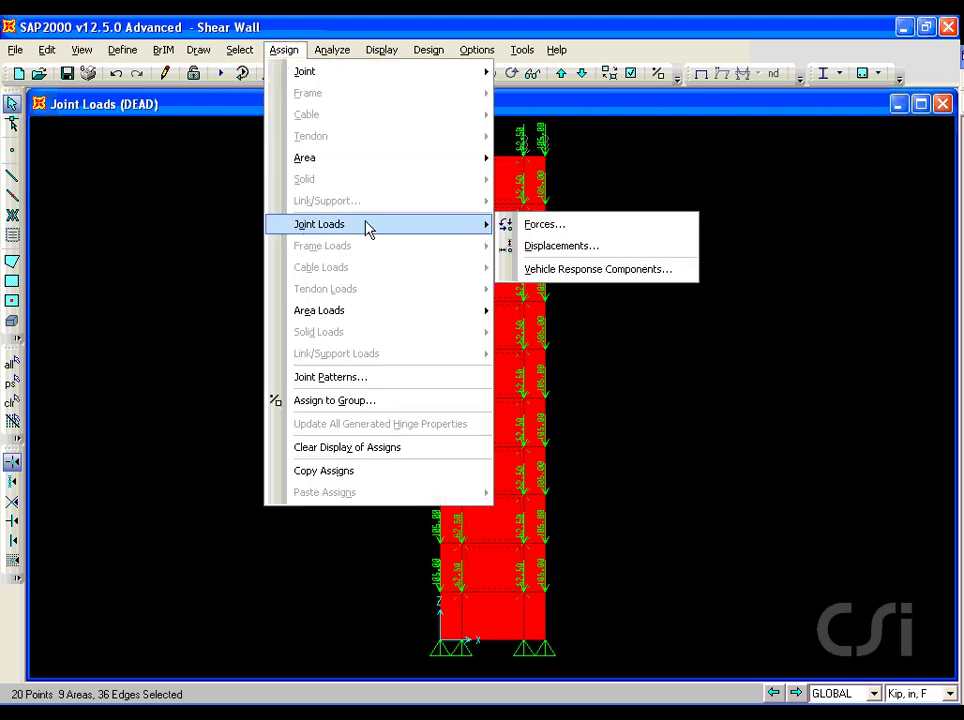
left_click(536, 226)
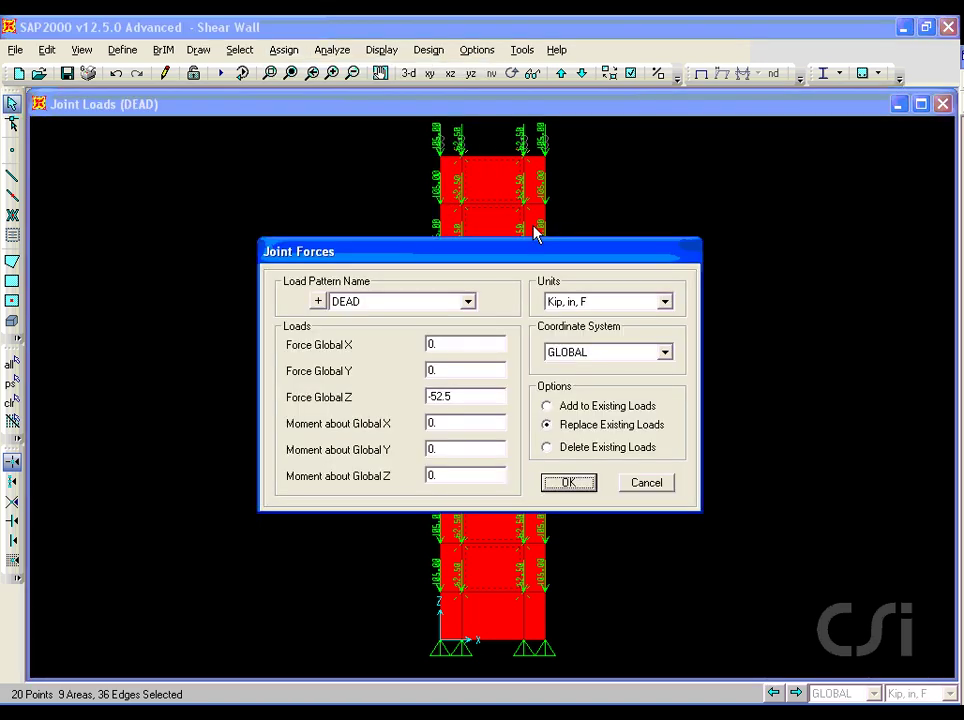
left_click(453, 302)
left_click(441, 331)
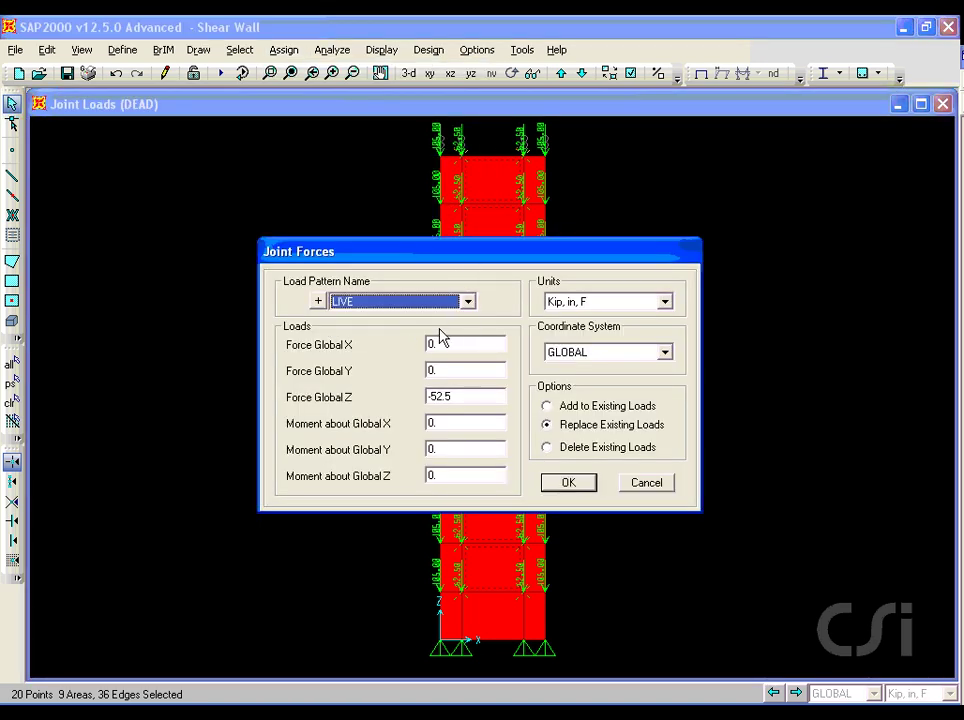
double_click(467, 396)
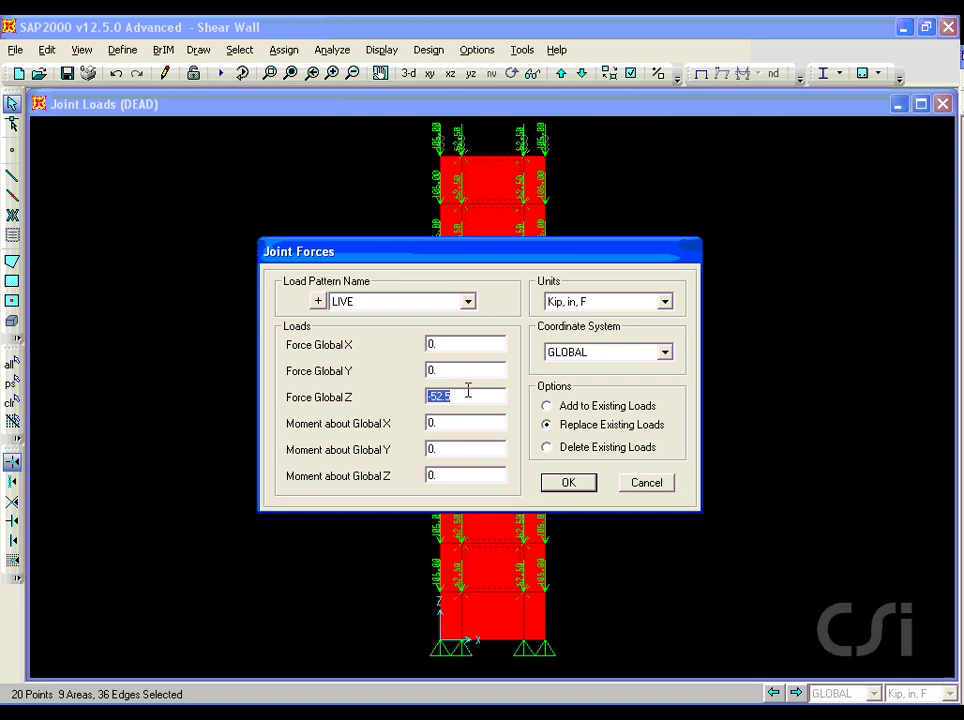
type("-25")
left_click(565, 484)
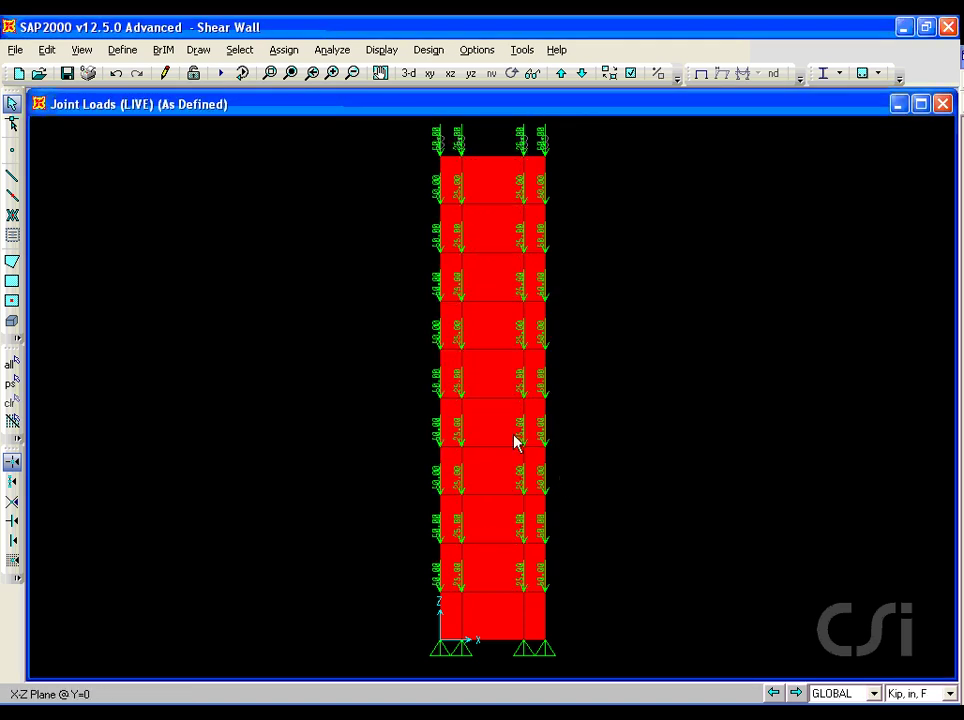
Review the time history function Motion1, including its time-value pairs and graph.
left_click(123, 52)
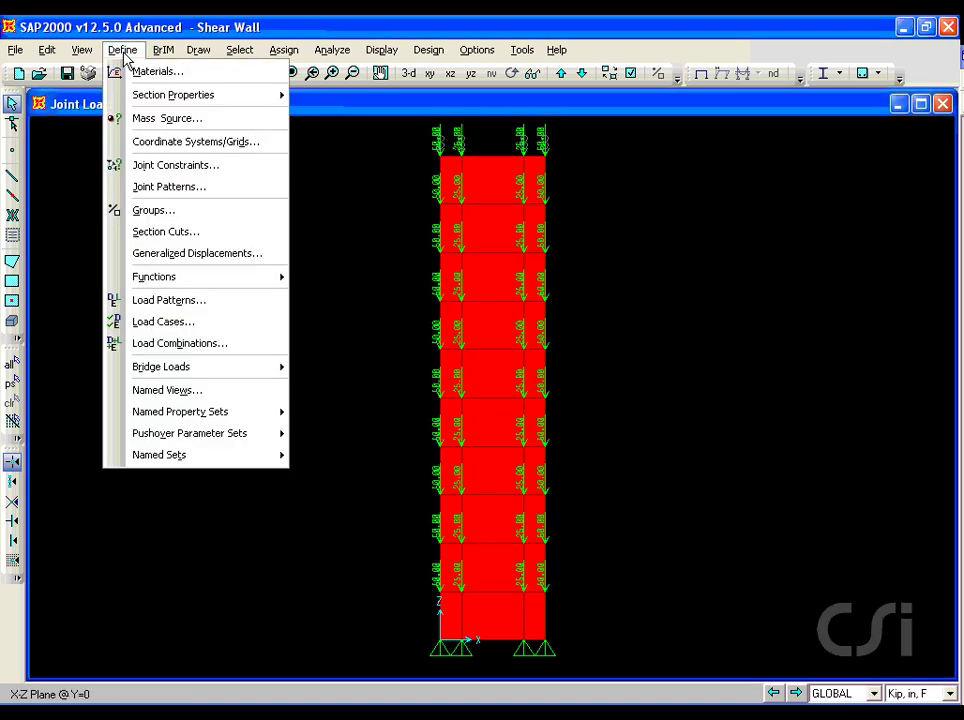
mouse_move(144, 284)
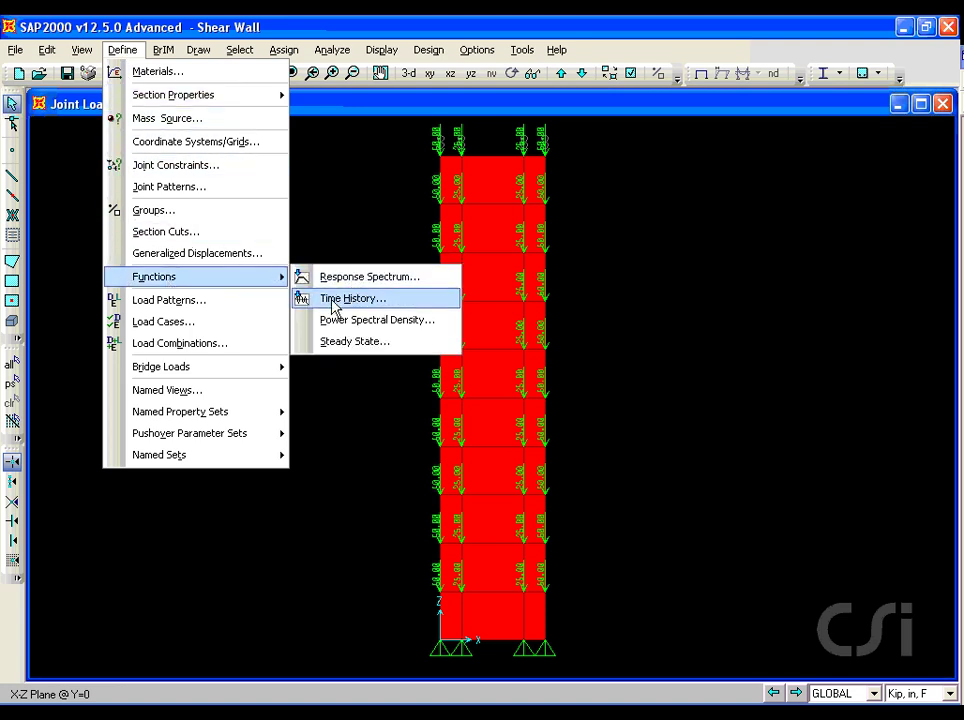
left_click(385, 304)
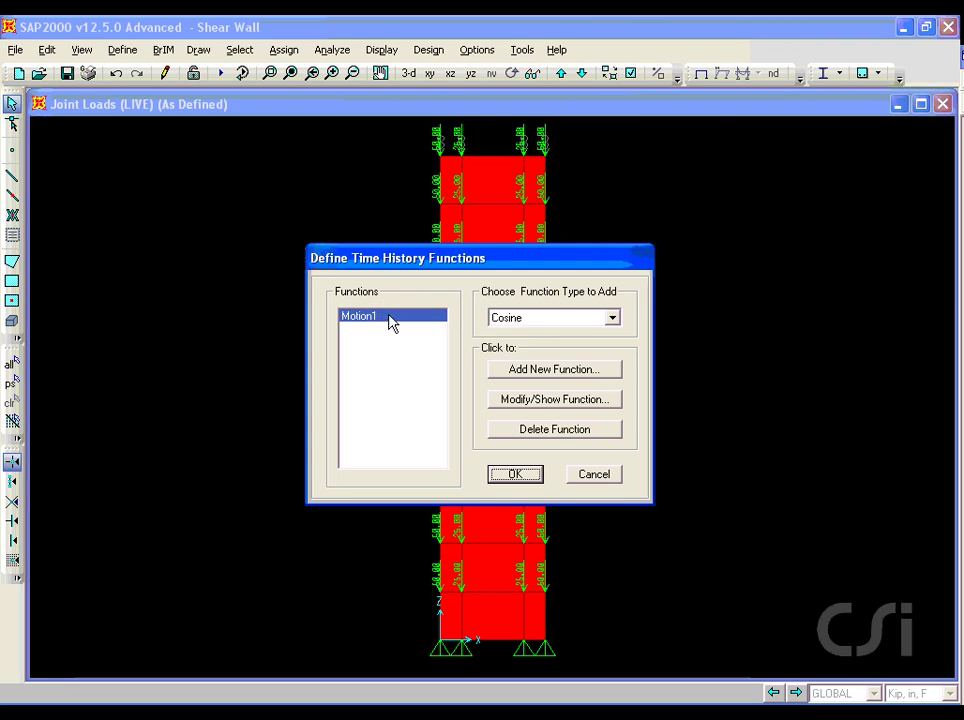
left_click(510, 400)
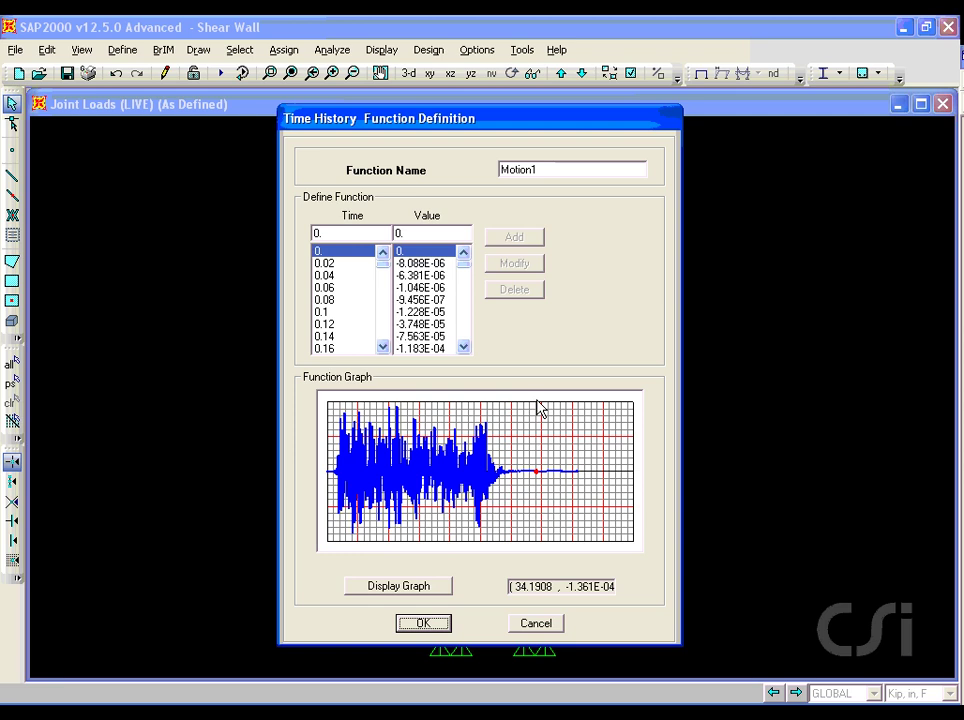
left_click(424, 624)
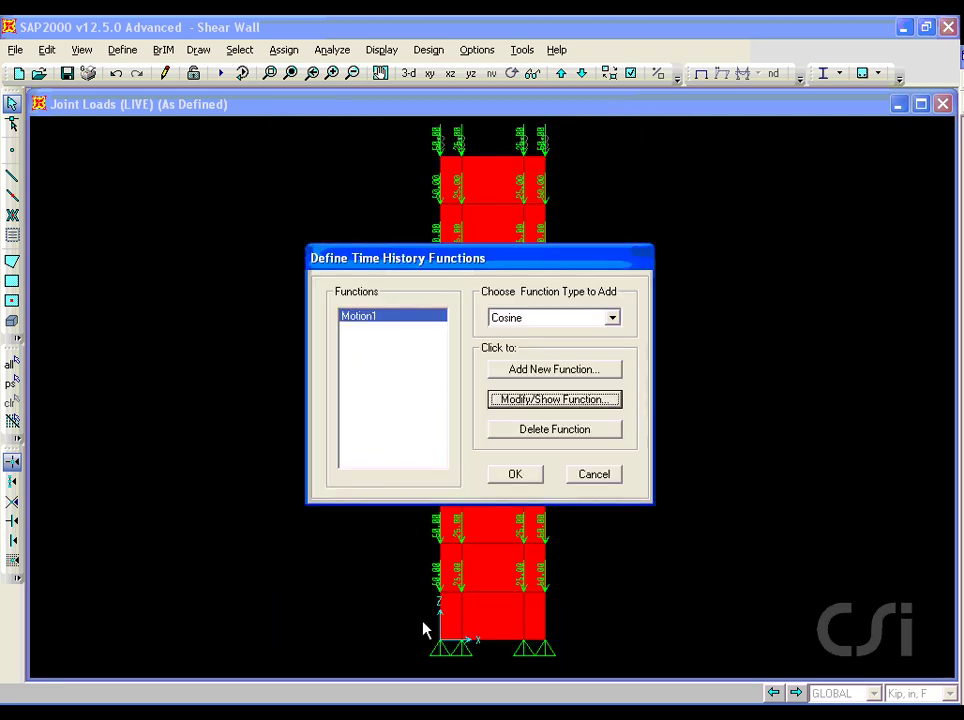
left_click(515, 476)
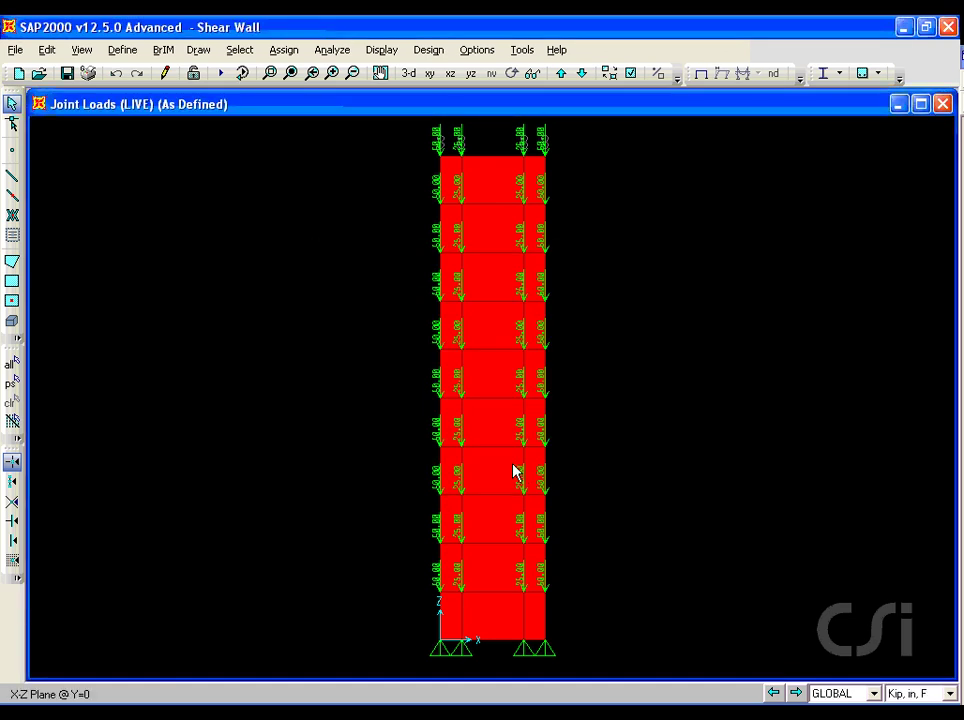
Clear the displayed load assignments and add the LIVE load to the mass source from loads with a 0.25 multiplier.
left_click(284, 50)
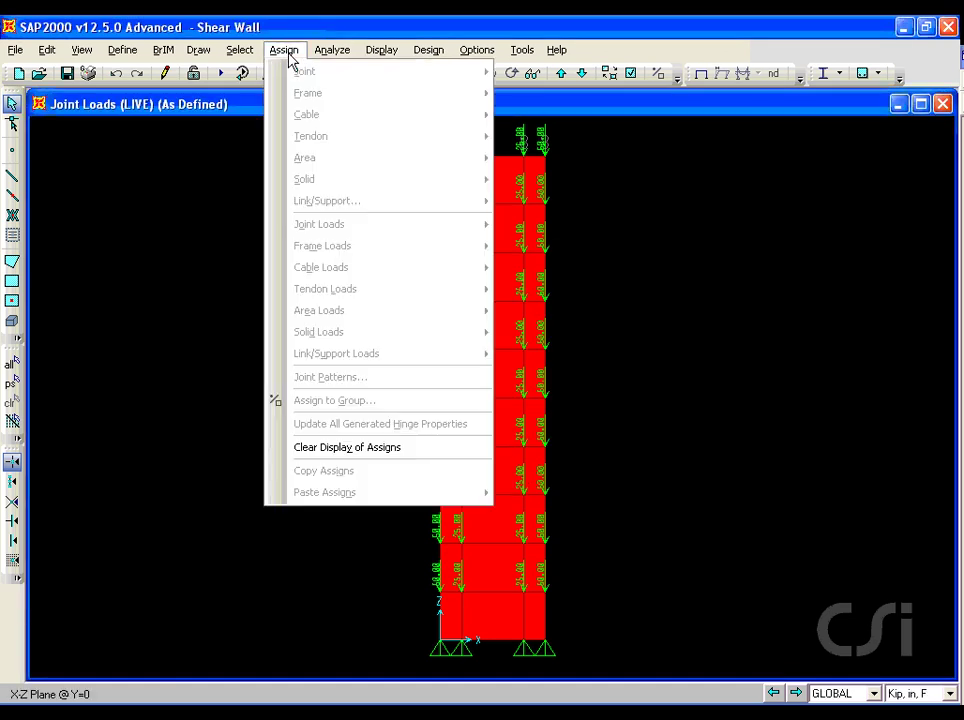
left_click(305, 447)
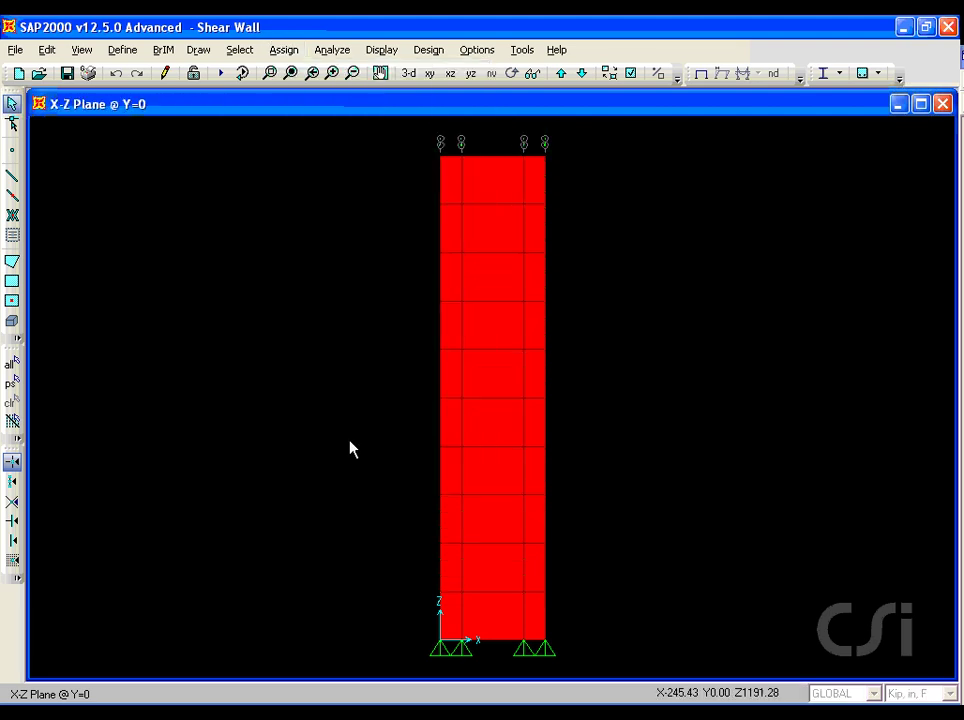
left_click(124, 52)
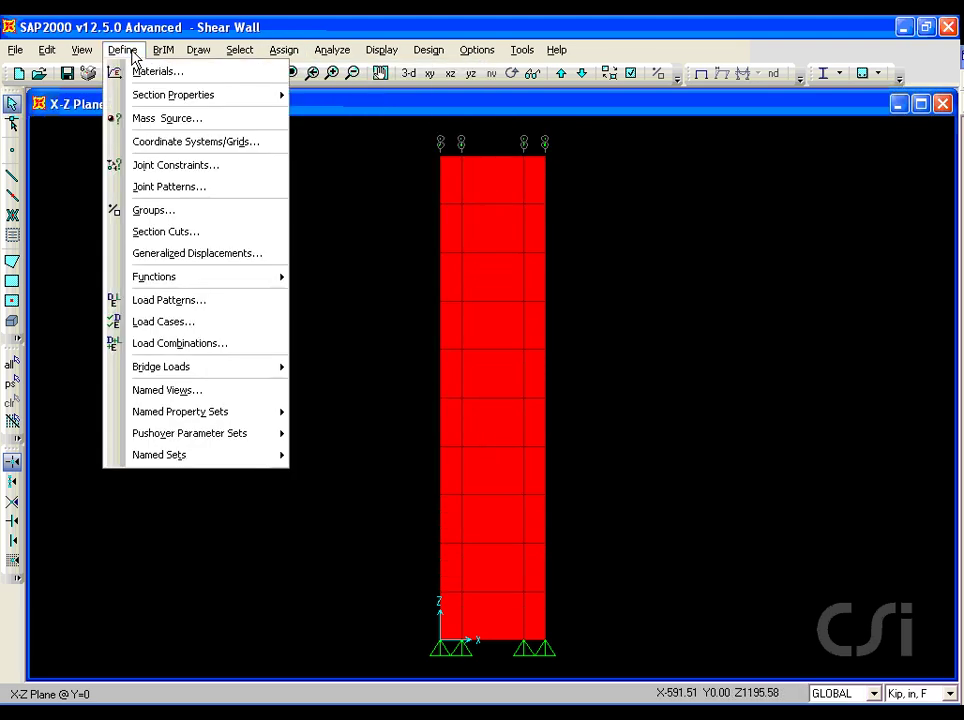
left_click(172, 119)
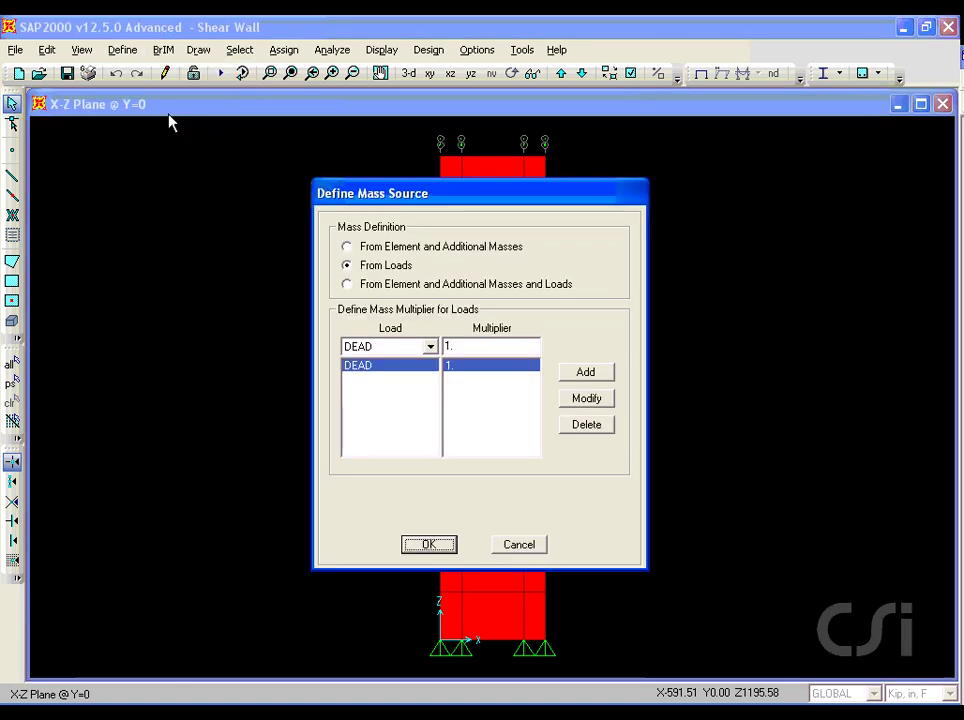
left_click(430, 346)
left_click(395, 377)
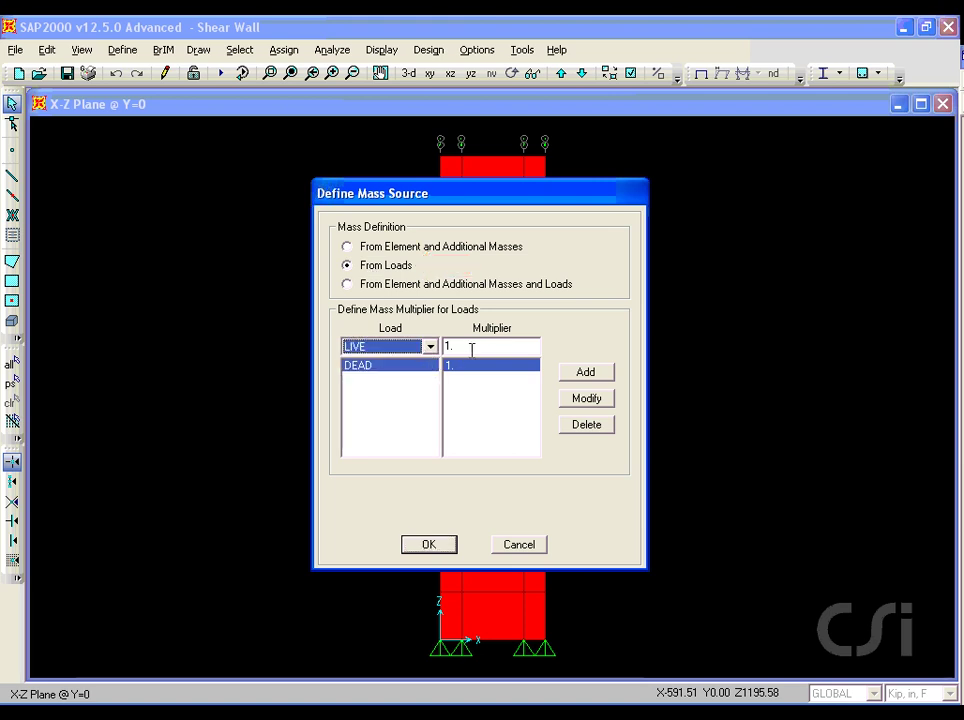
left_click(473, 346)
type(".25")
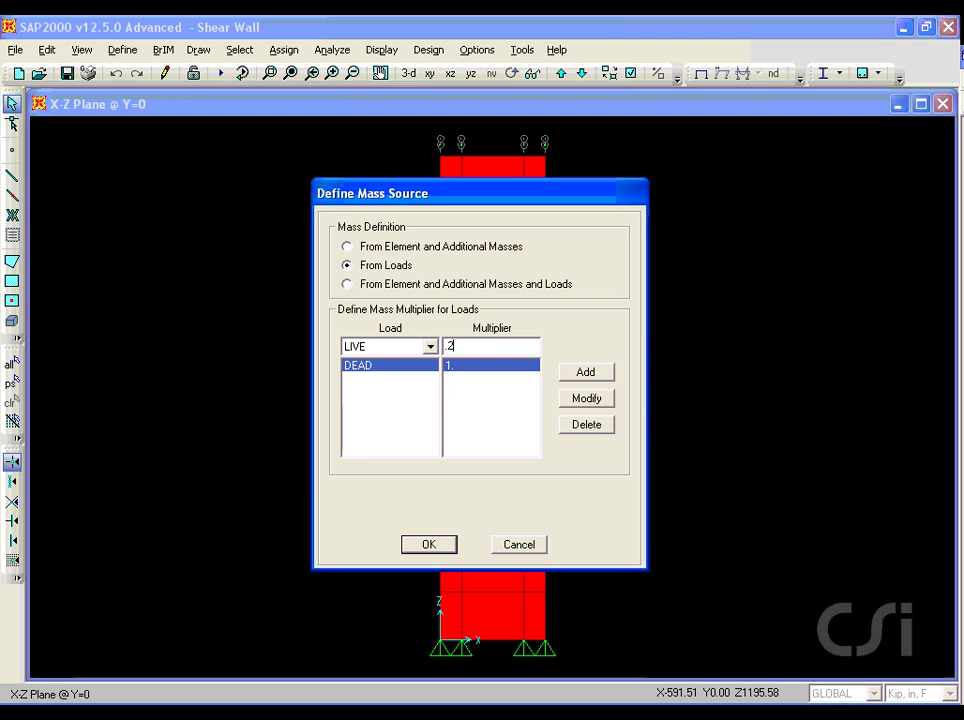
left_click(583, 377)
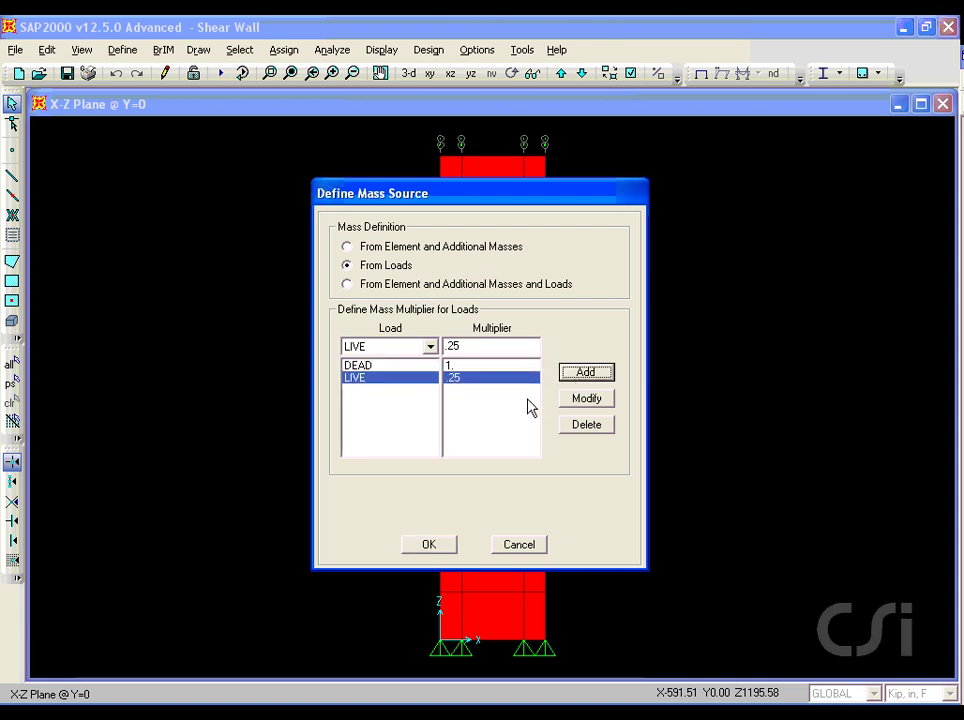
left_click(431, 546)
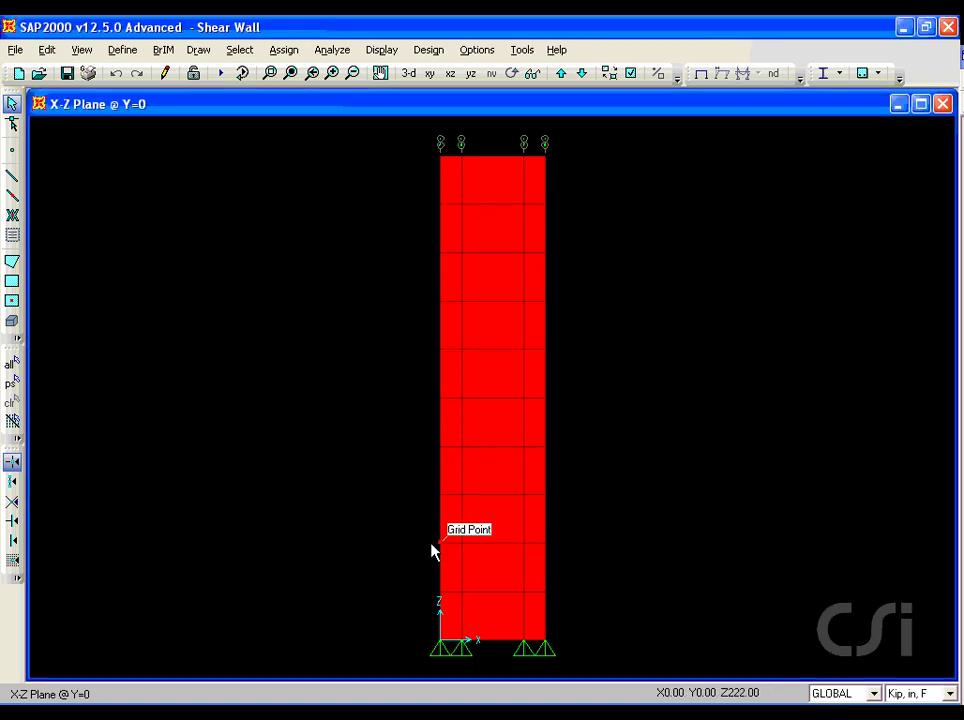
Add the LIVE load pattern with a 0.25 scale factor to the GravNL nonlinear static load case.
left_click(122, 50)
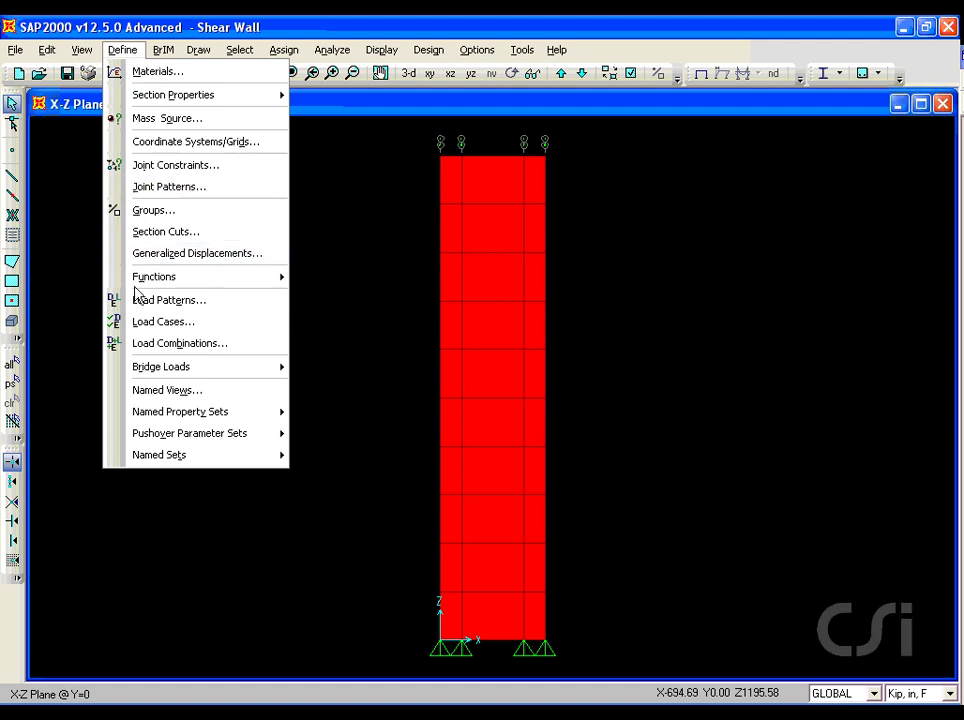
left_click(181, 322)
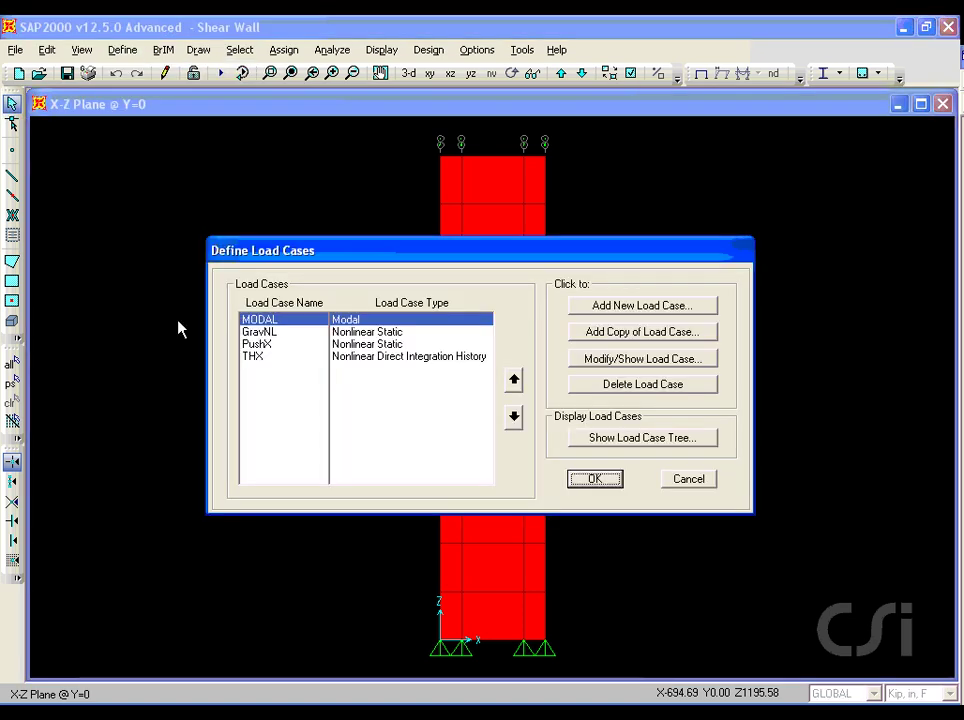
left_click(337, 332)
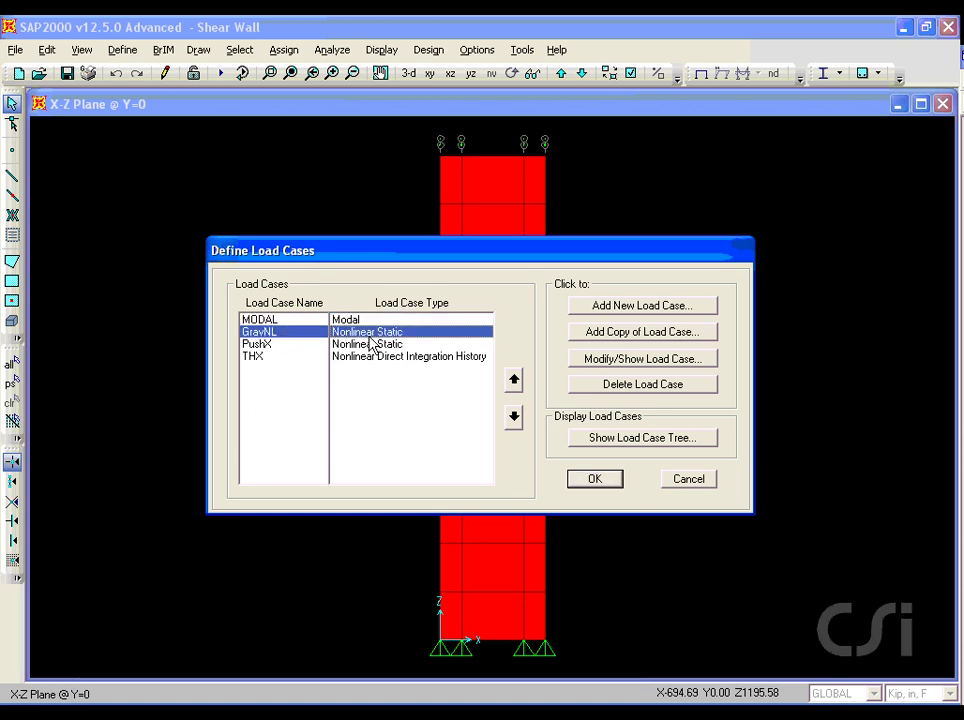
left_click(594, 362)
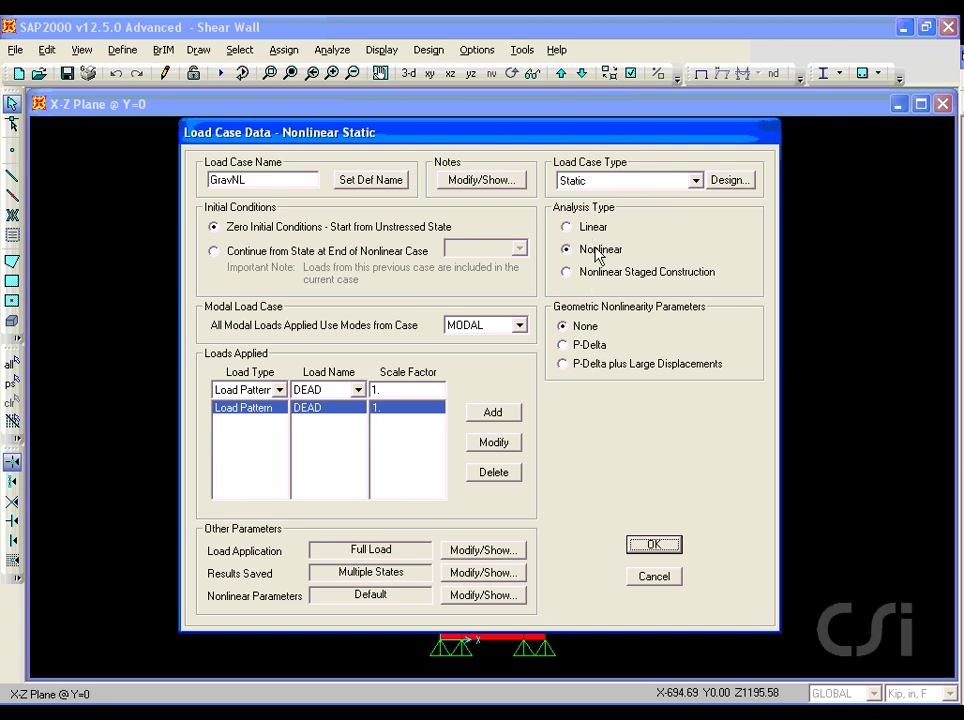
left_click(359, 390)
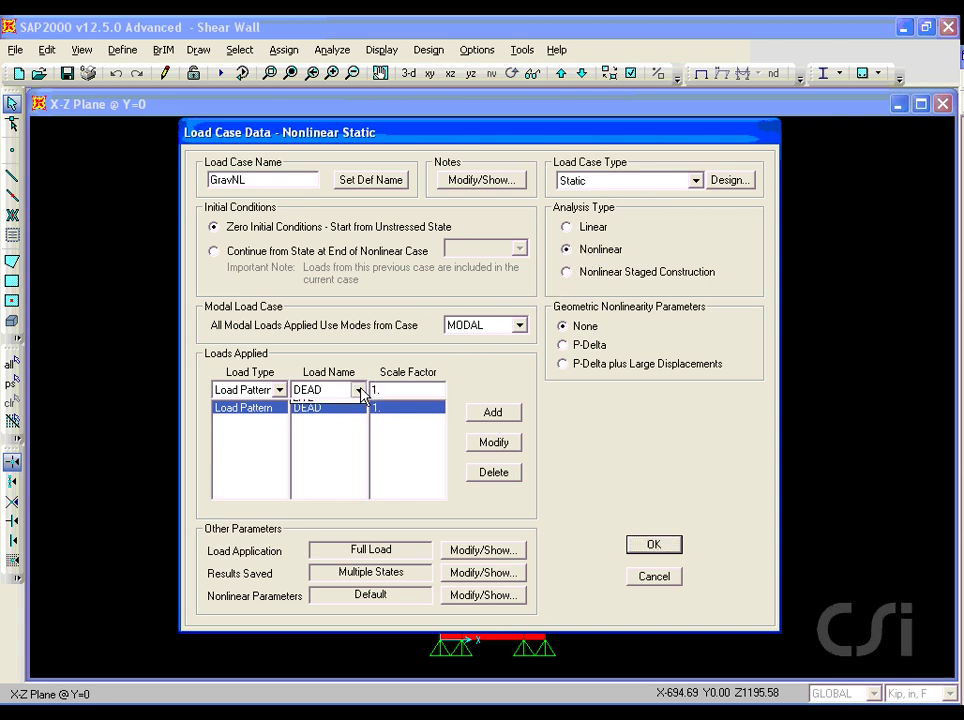
left_click(362, 416)
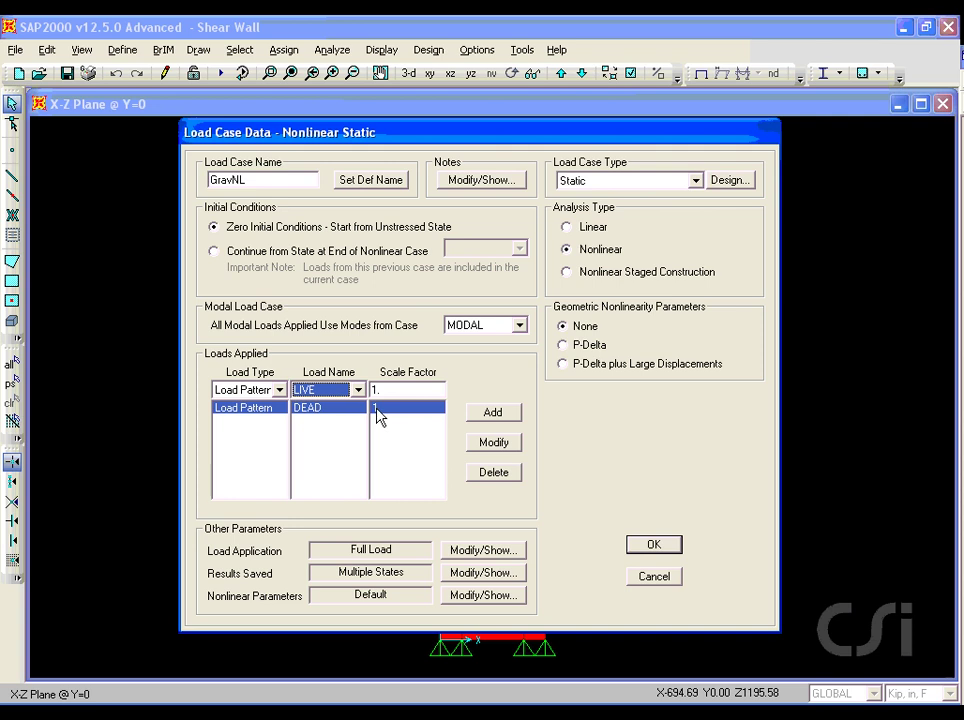
left_click(400, 390)
key("BackSpace")
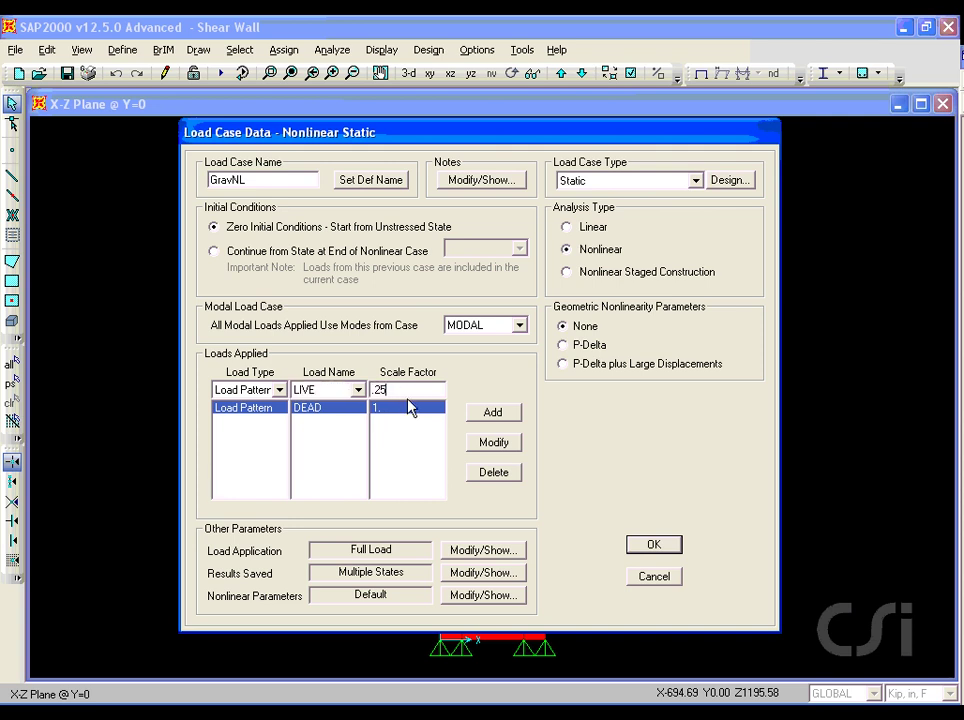
left_click(487, 416)
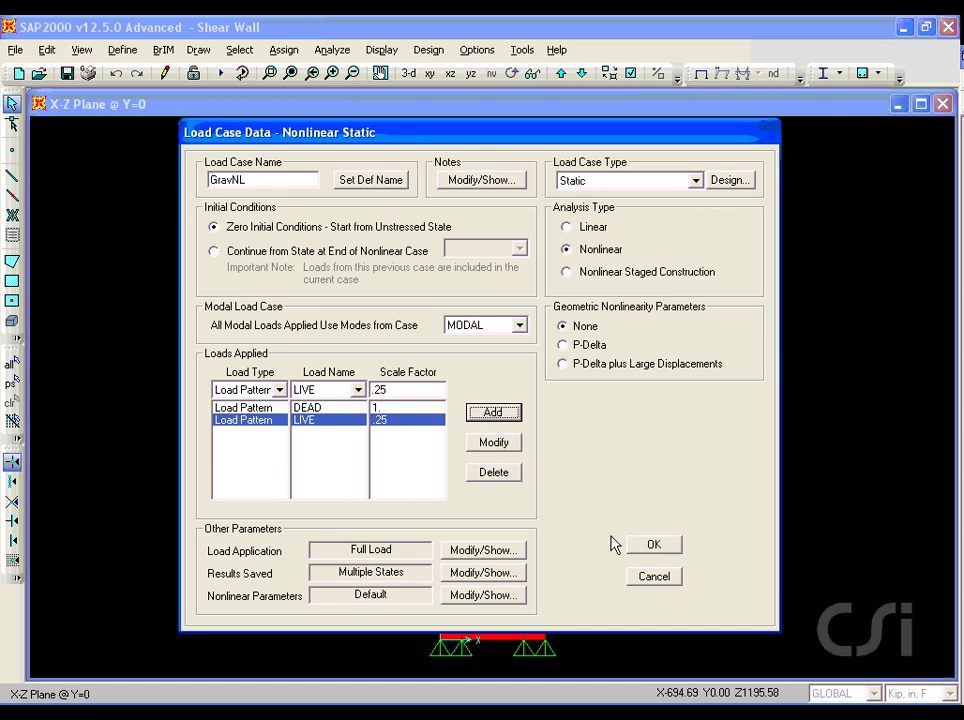
left_click(659, 551)
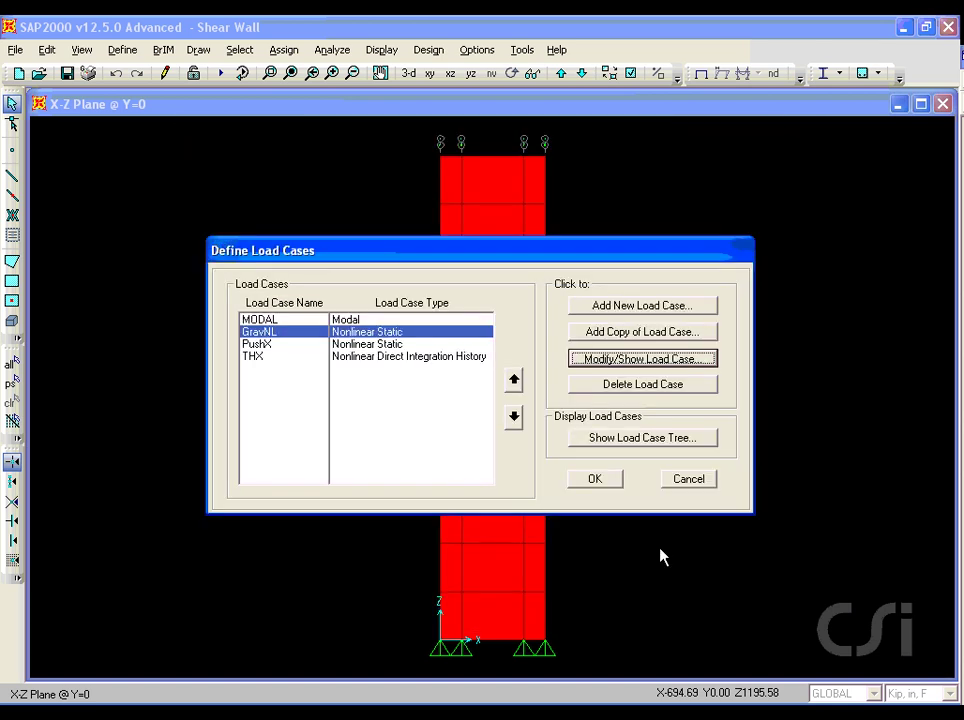
Set the monitored joint to 32 in the displacement-controlled load application of the PushX load case.
left_click(272, 344)
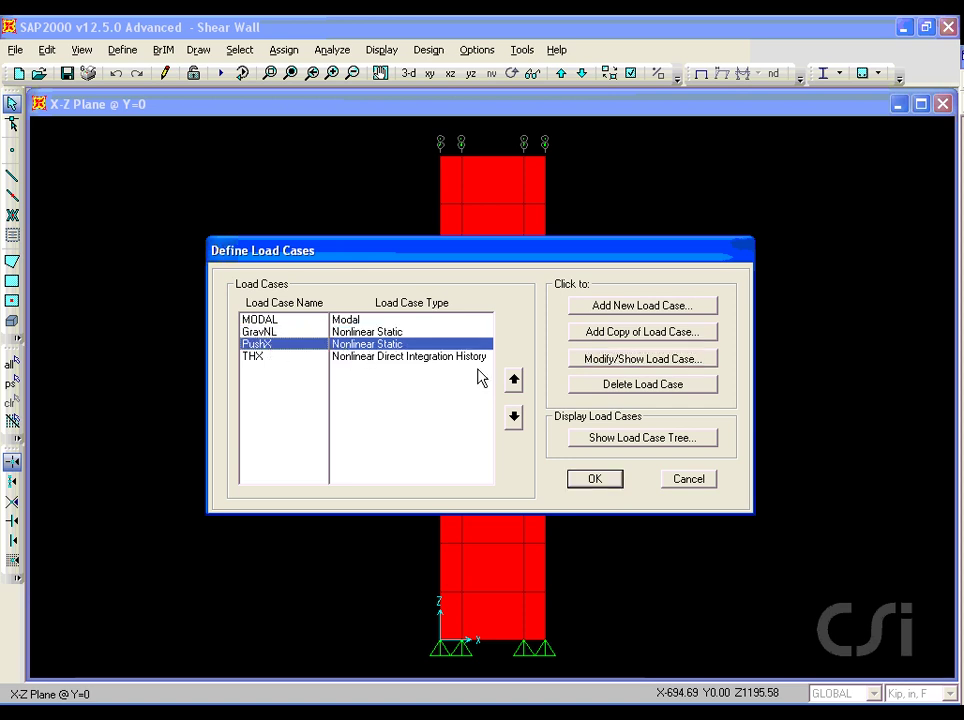
left_click(615, 364)
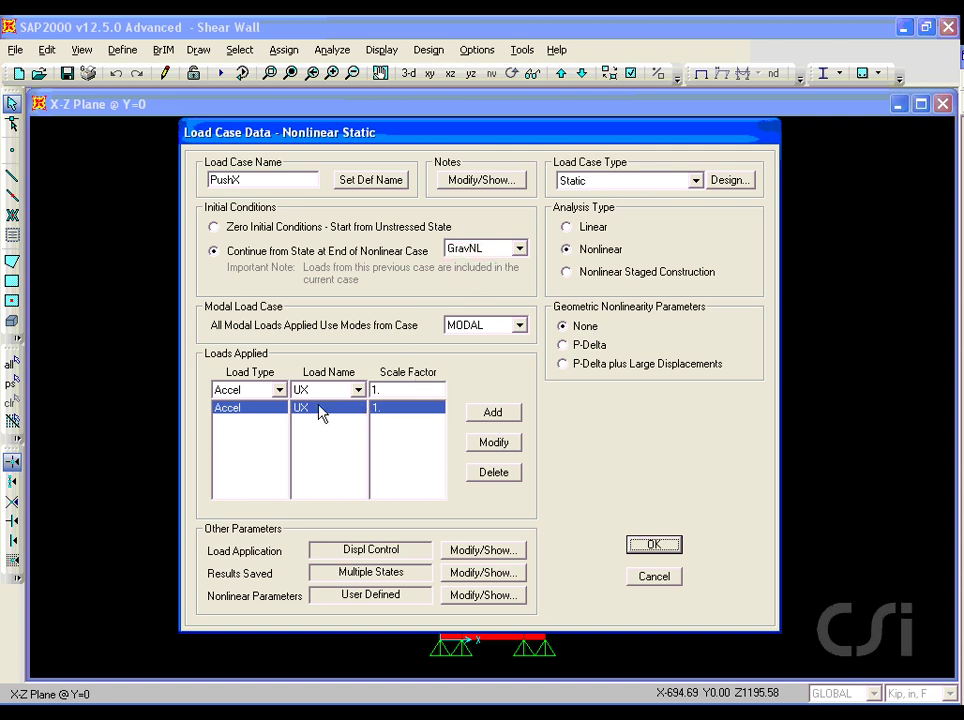
left_click(479, 551)
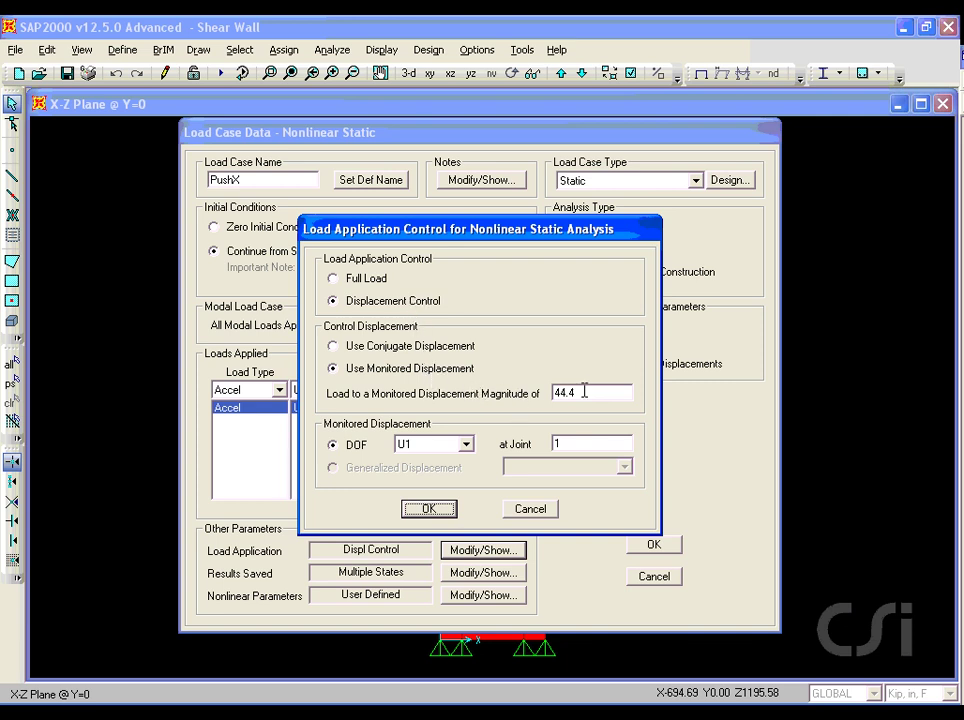
double_click(563, 442)
type("32")
left_click(428, 508)
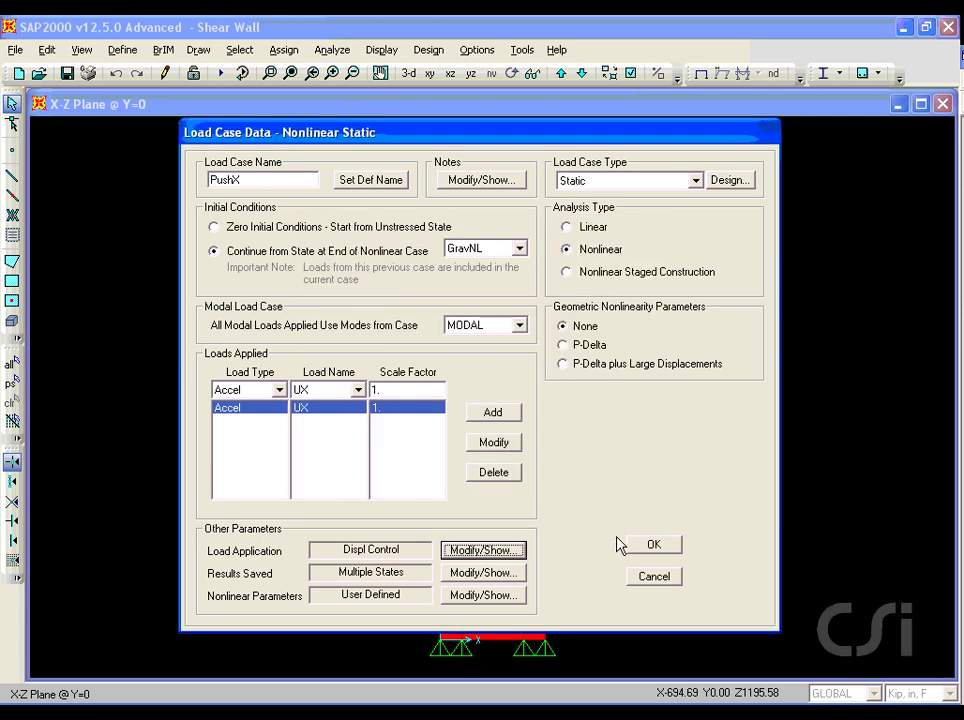
left_click(660, 545)
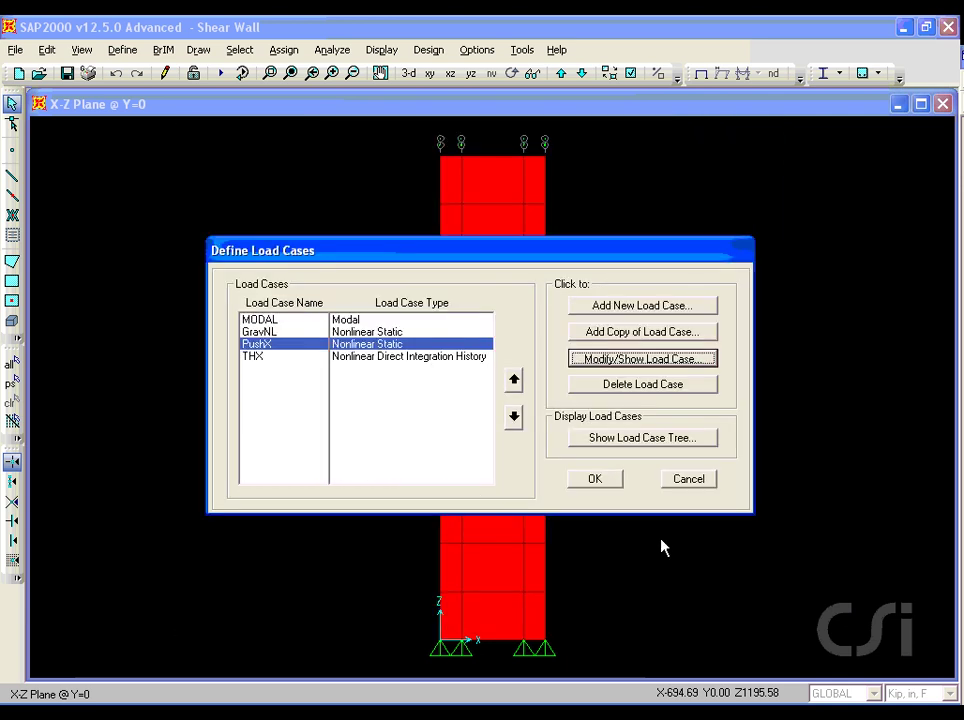
Review the THX nonlinear direct integration history load case and accept the load case definitions.
left_click(254, 358)
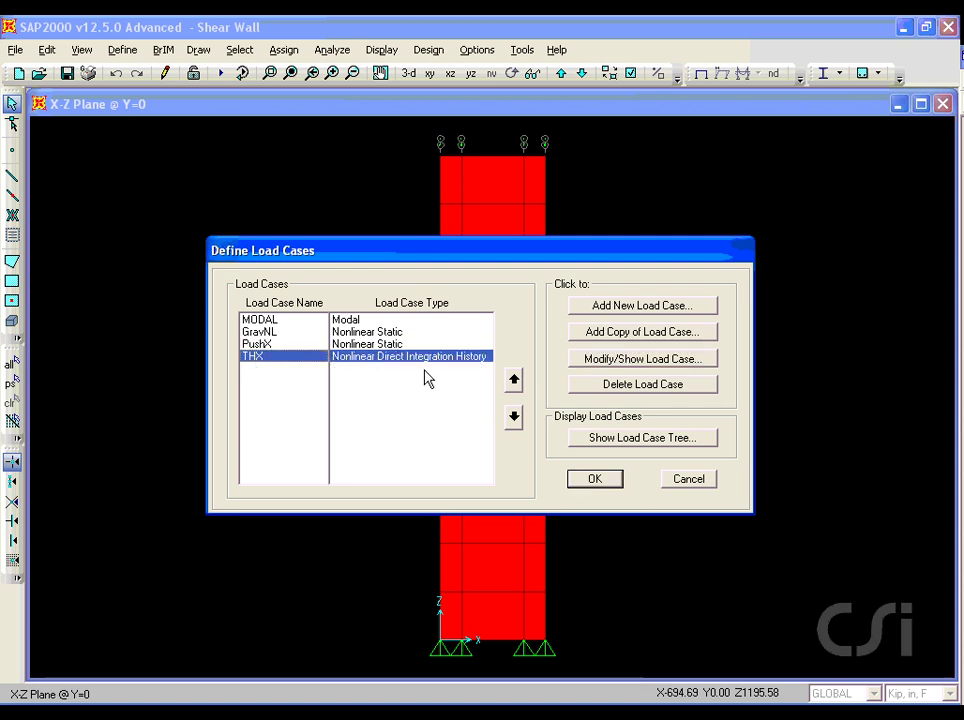
left_click(581, 360)
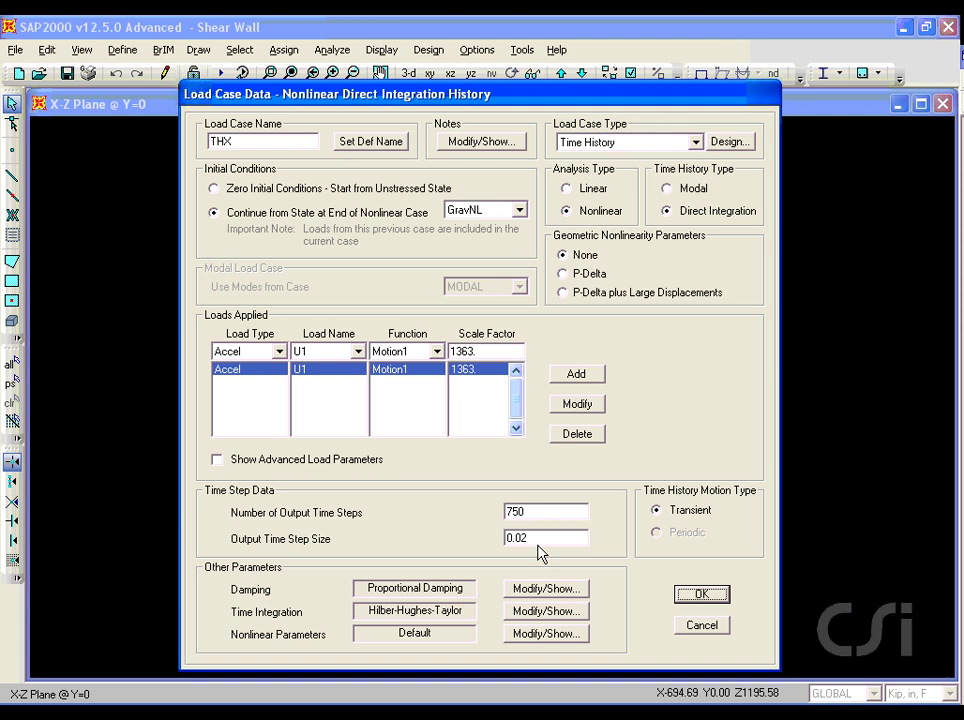
left_click(703, 596)
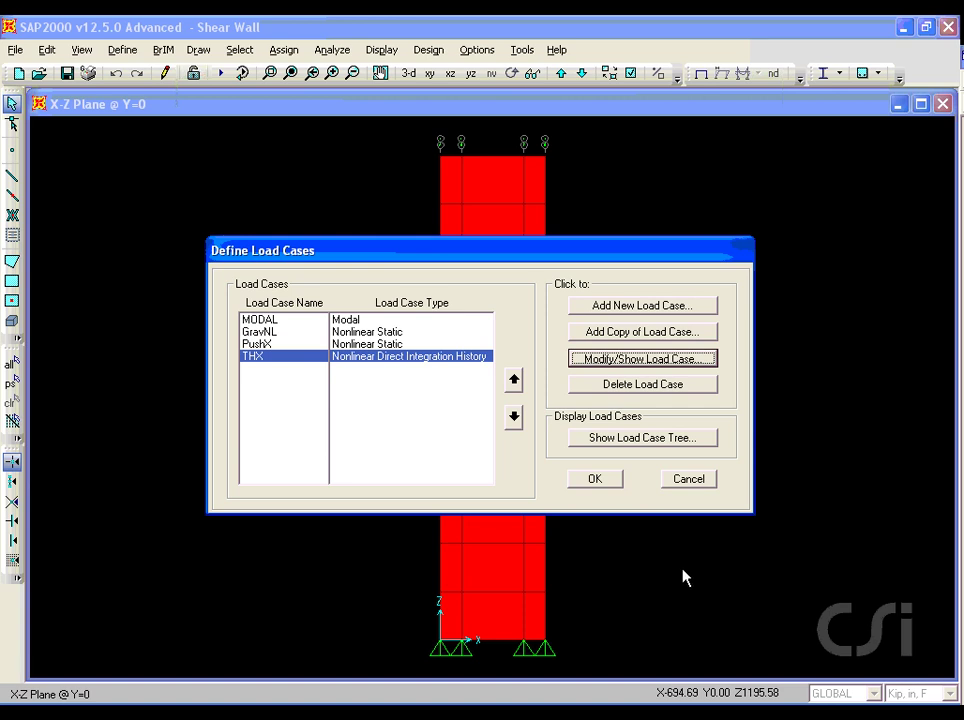
left_click(595, 480)
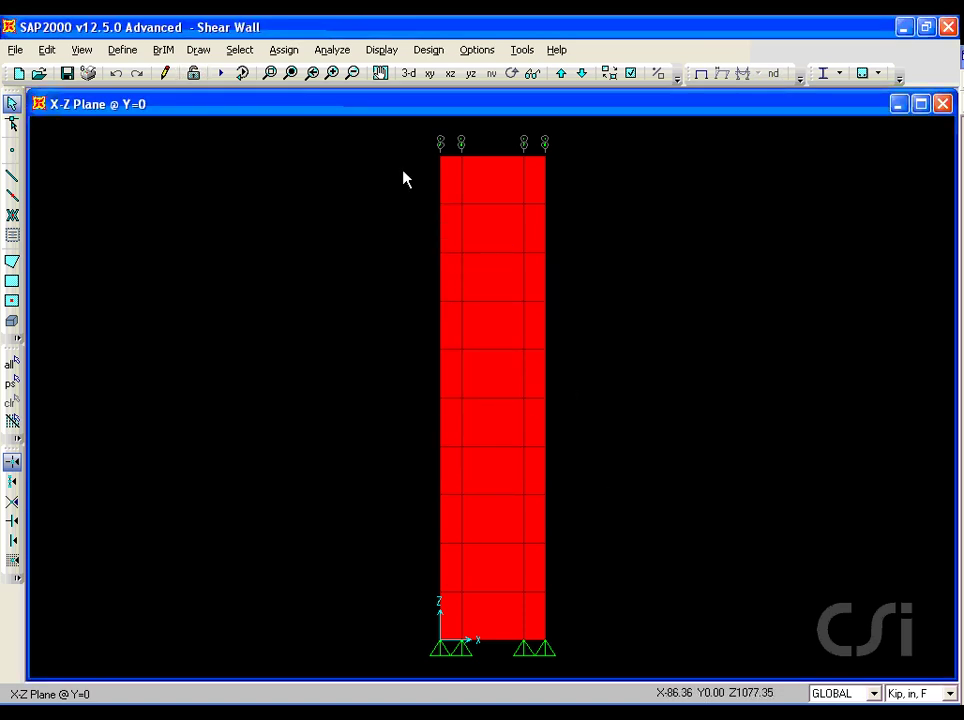
Set the analysis options to Plane Frame degrees of freedom in the XZ plane.
left_click(336, 52)
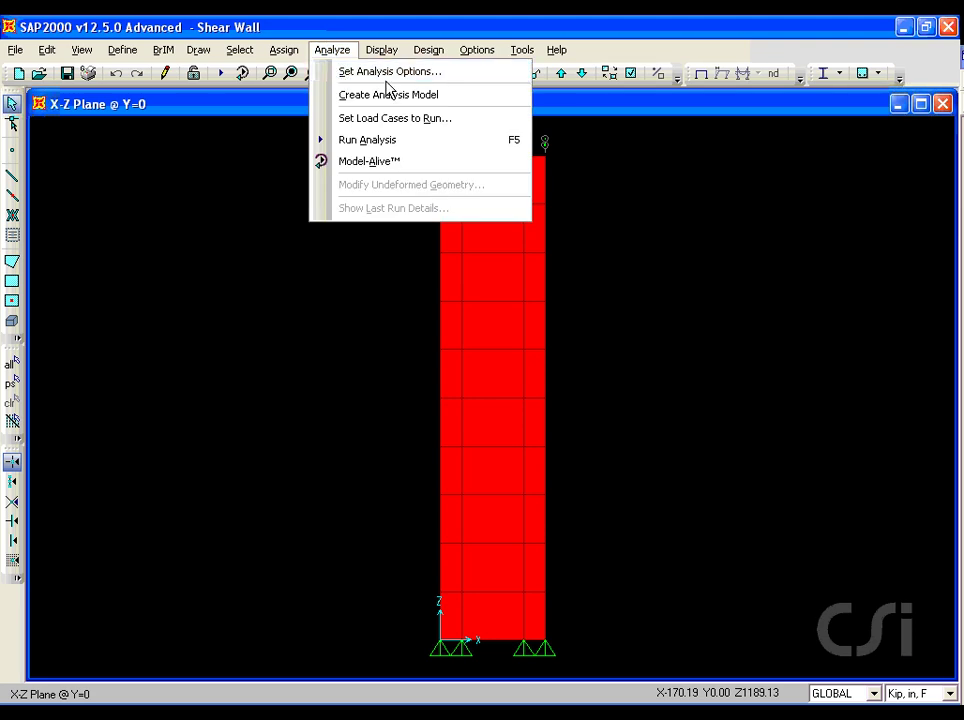
left_click(372, 74)
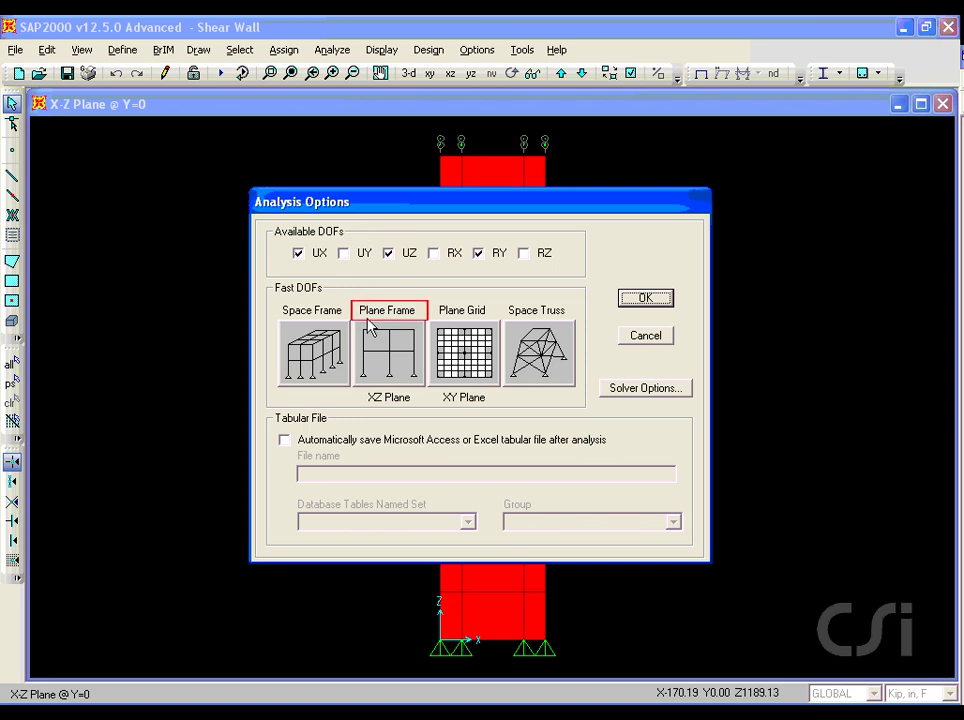
left_click(380, 346)
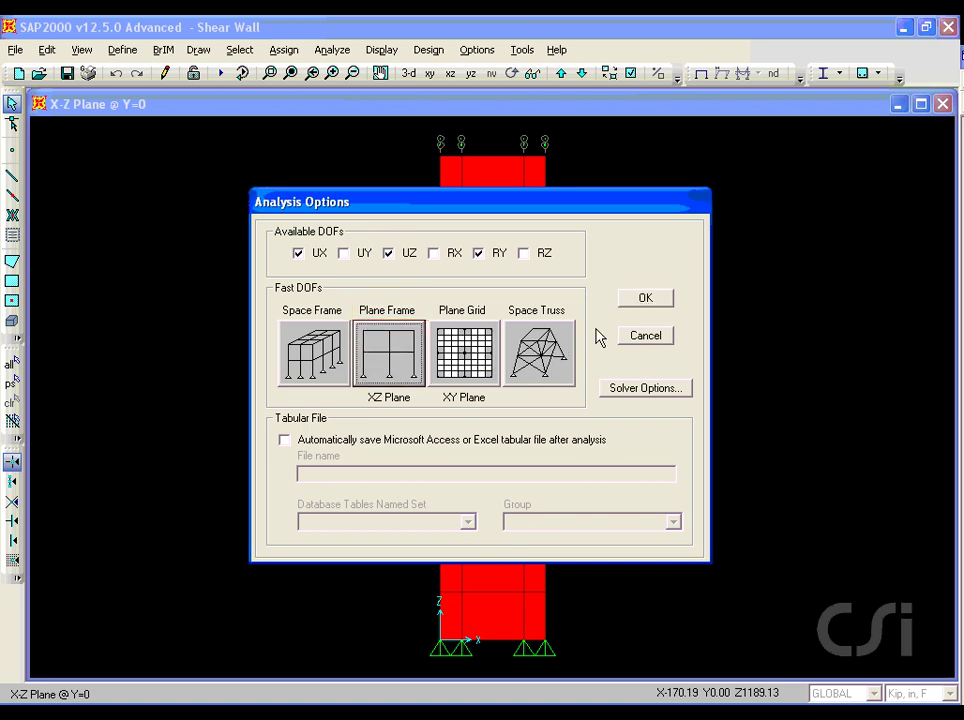
left_click(642, 300)
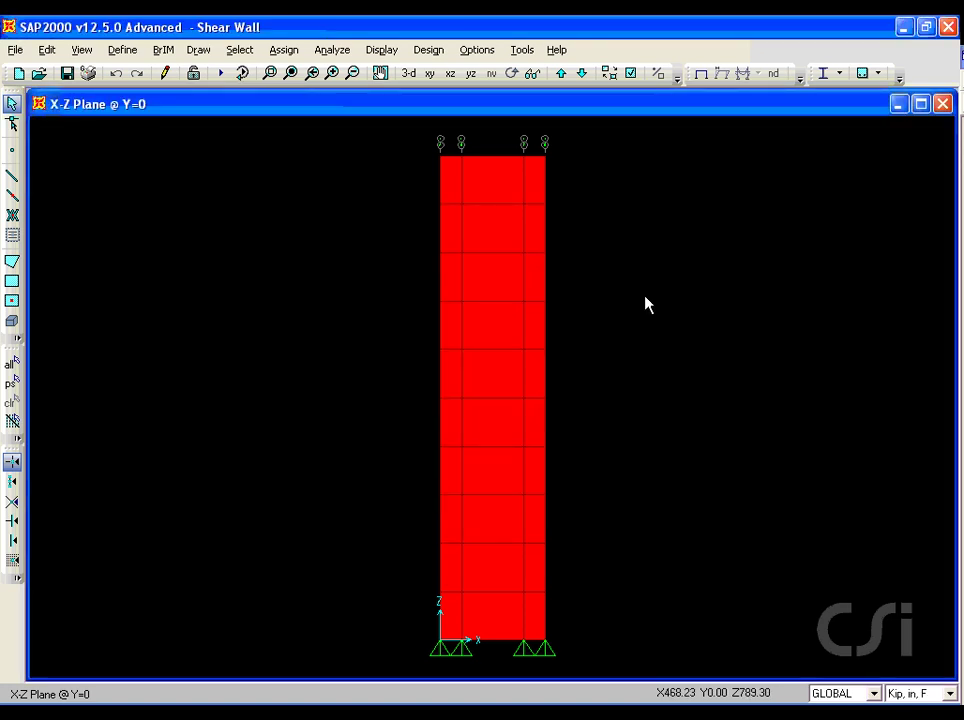
Run the analysis for all load cases and display the deformed shape of modal Mode 2.
left_click(222, 74)
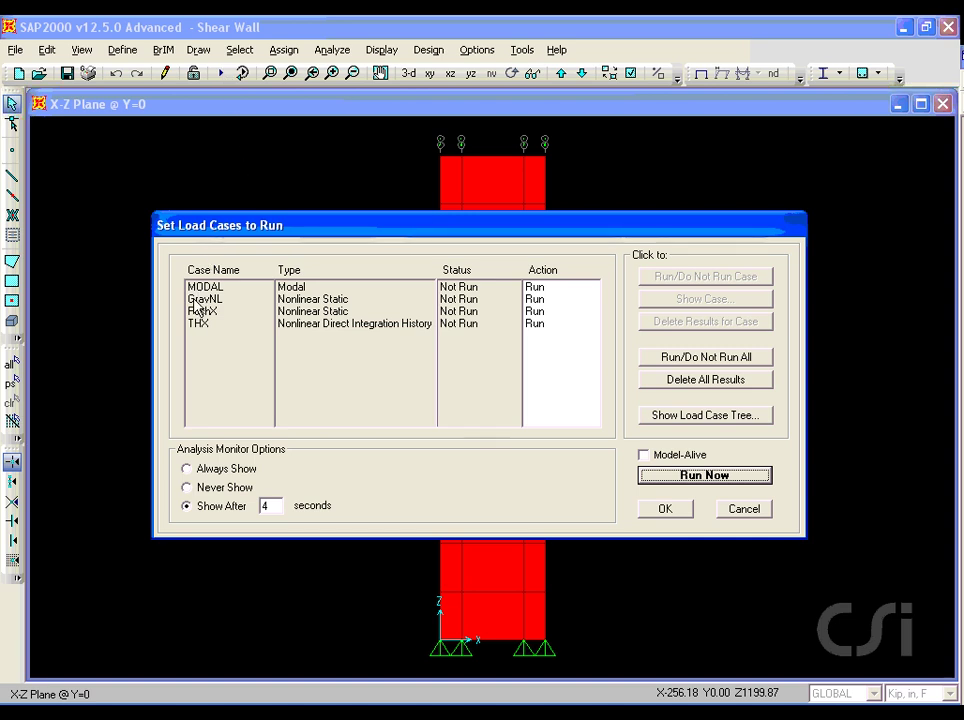
left_click(705, 476)
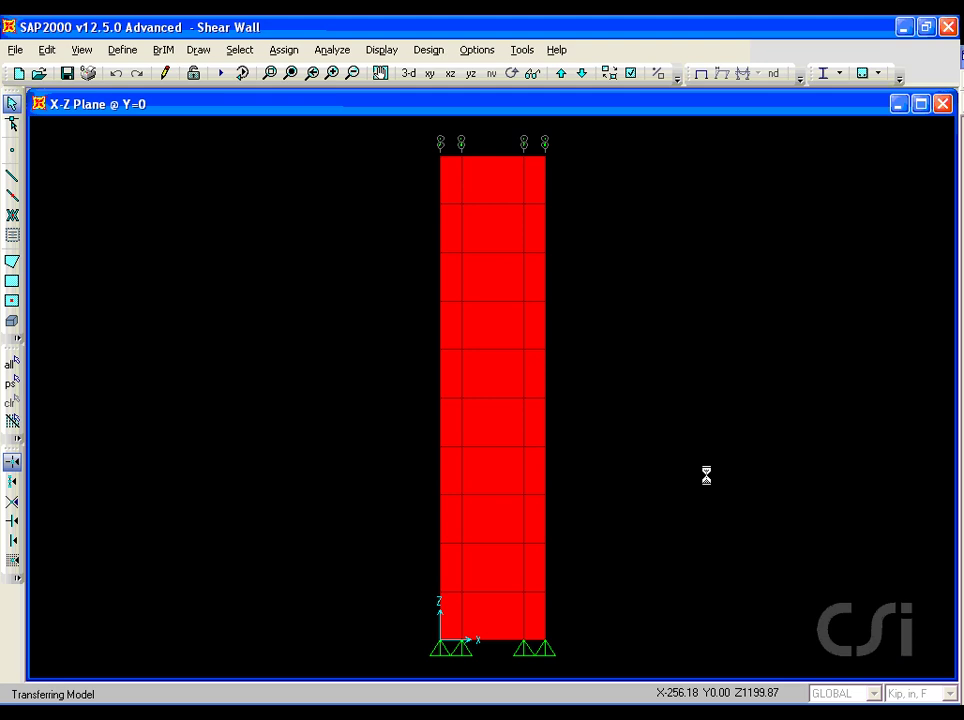
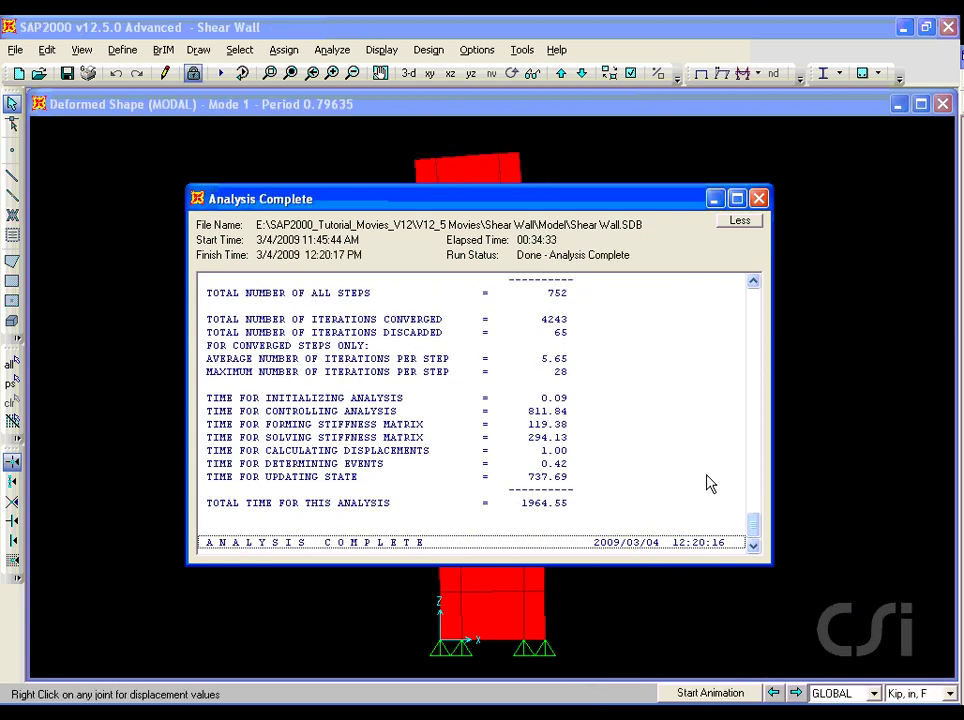
key("Escape")
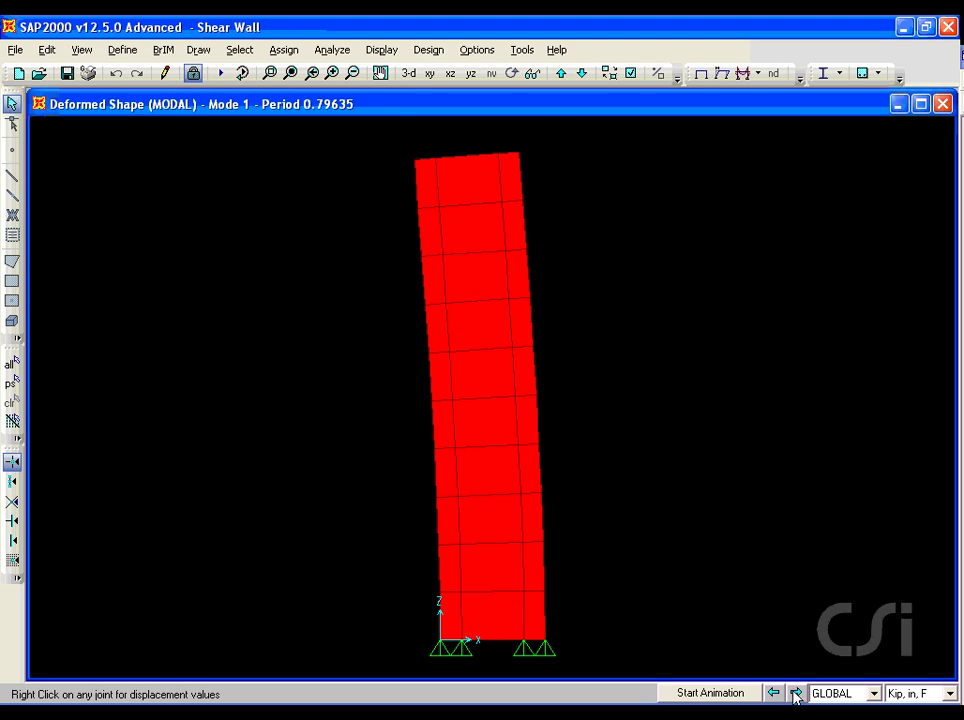
left_click(796, 693)
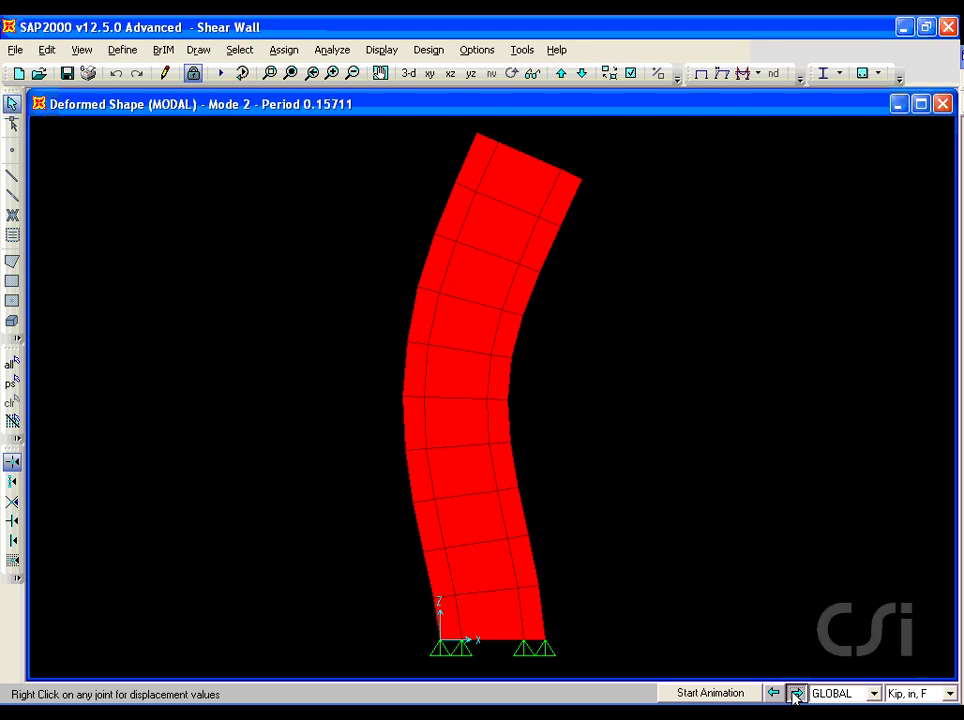
Advance the modal deformed shape display to Mode 4.
left_click(796, 693)
left_click(796, 693)
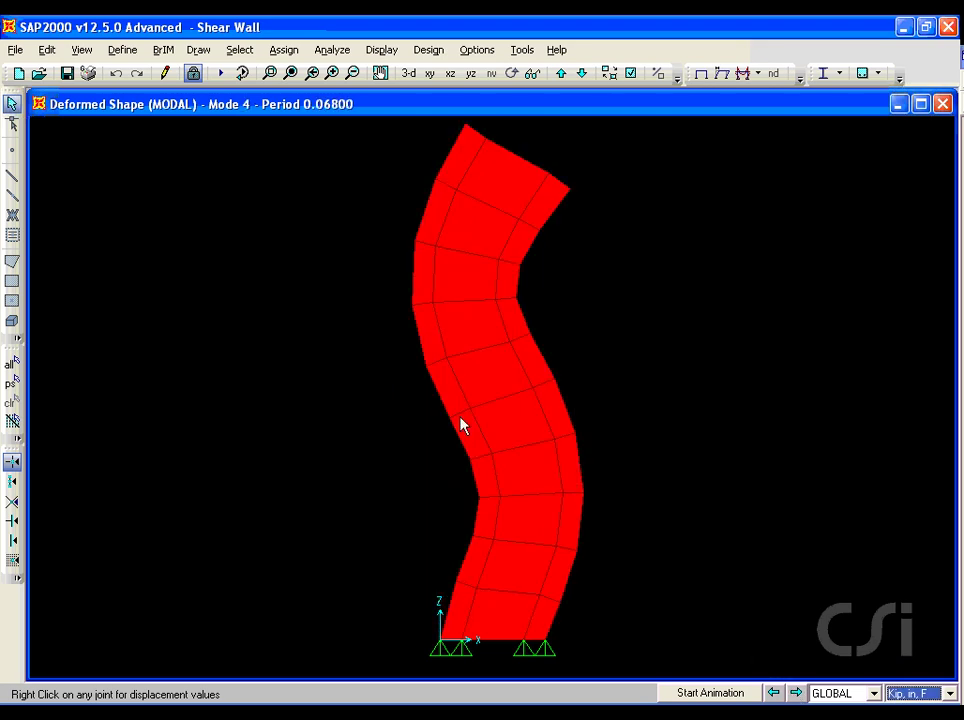
Create a new translational generalized displacement named Drift-Roof.
left_click(120, 50)
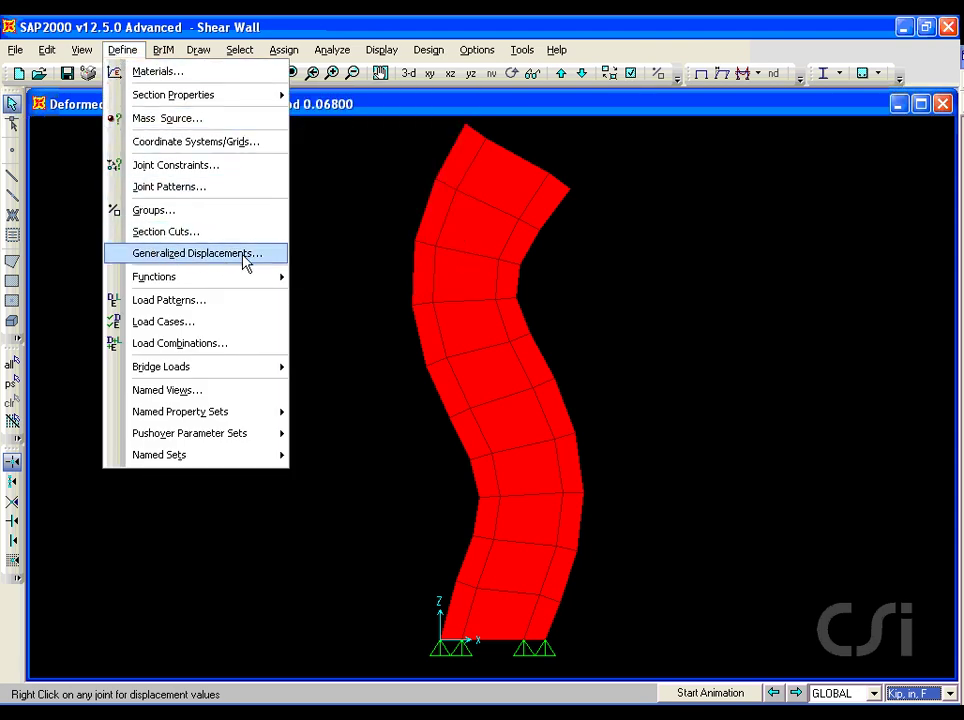
left_click(204, 255)
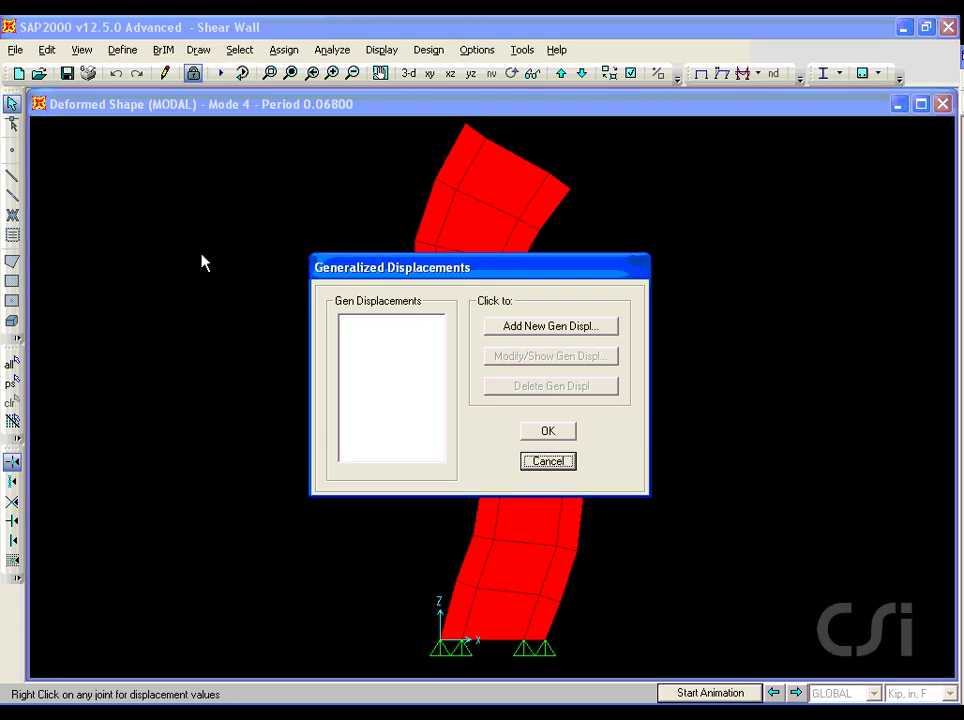
left_click(540, 328)
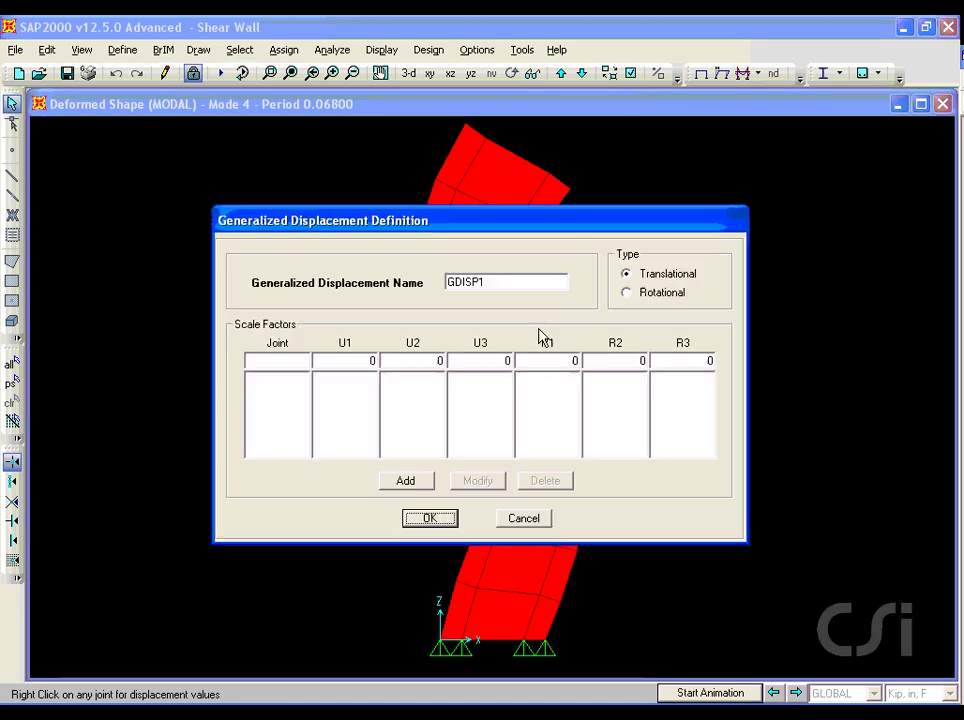
double_click(491, 279)
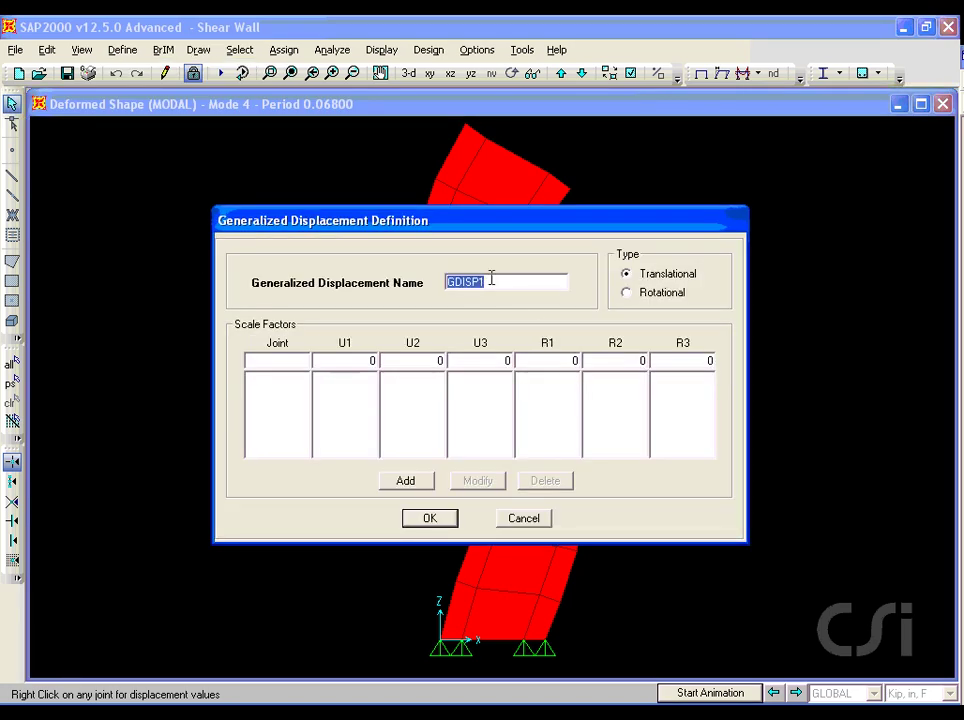
type("Drift")
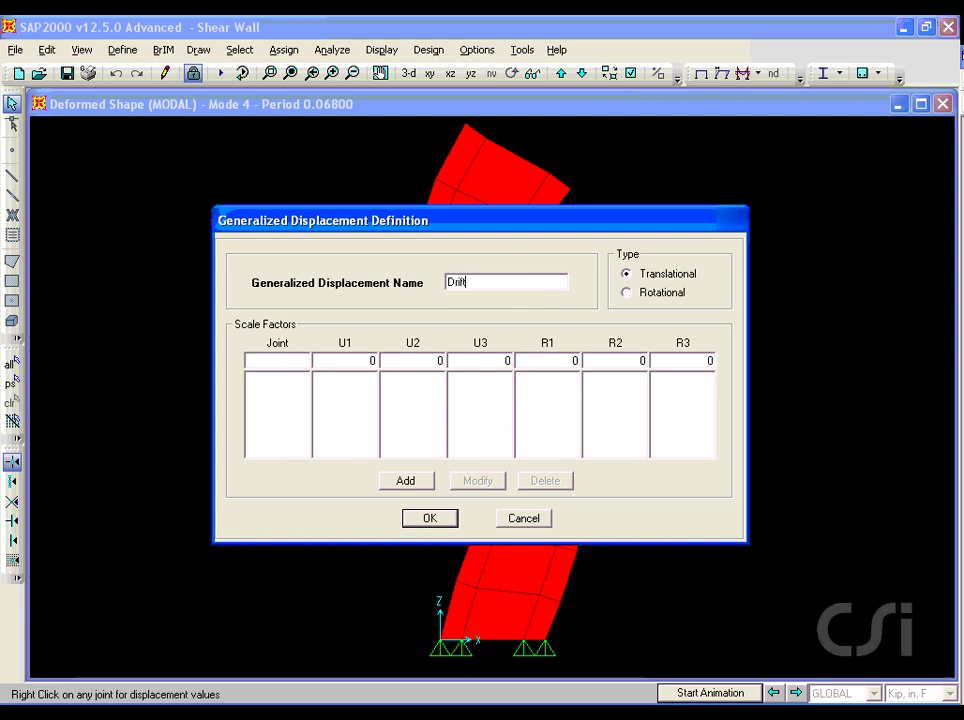
type("-Roof")
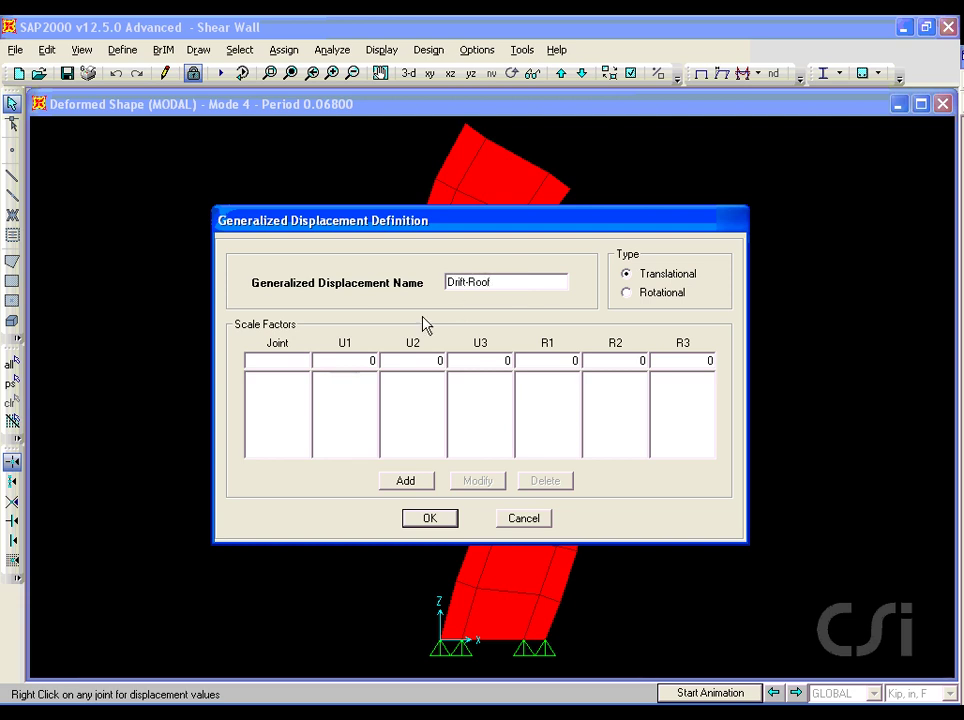
Add joint 32 with a U1 scale factor of 1/1110 to the Drift-Roof displacement and accept the definition.
left_click(288, 360)
type("32")
left_click(348, 362)
type("1/1110")
left_click(414, 482)
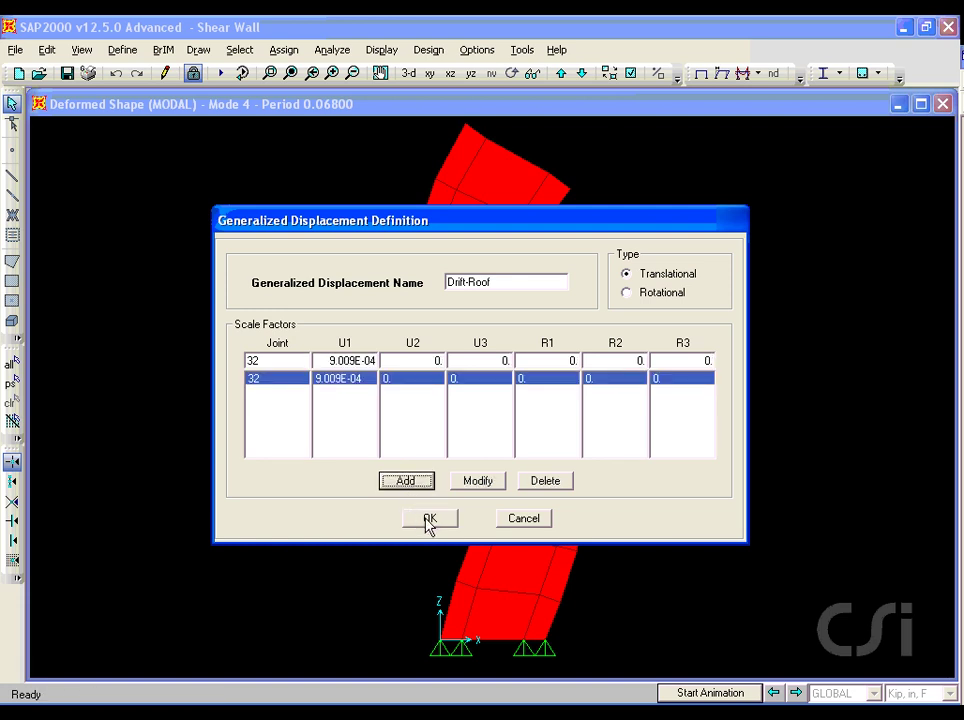
left_click(428, 520)
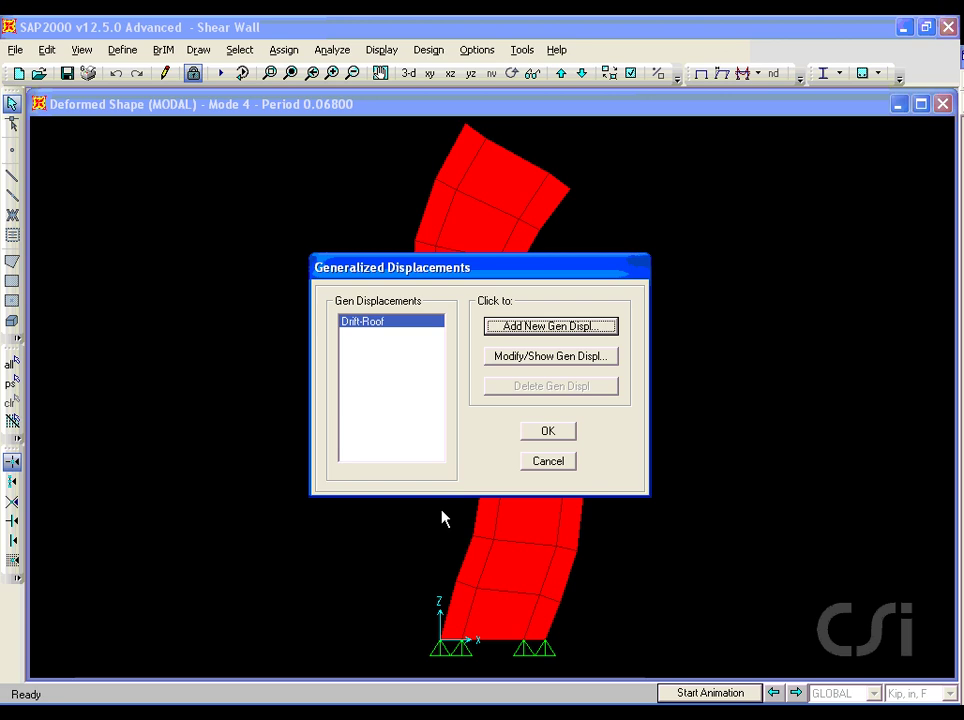
left_click(545, 432)
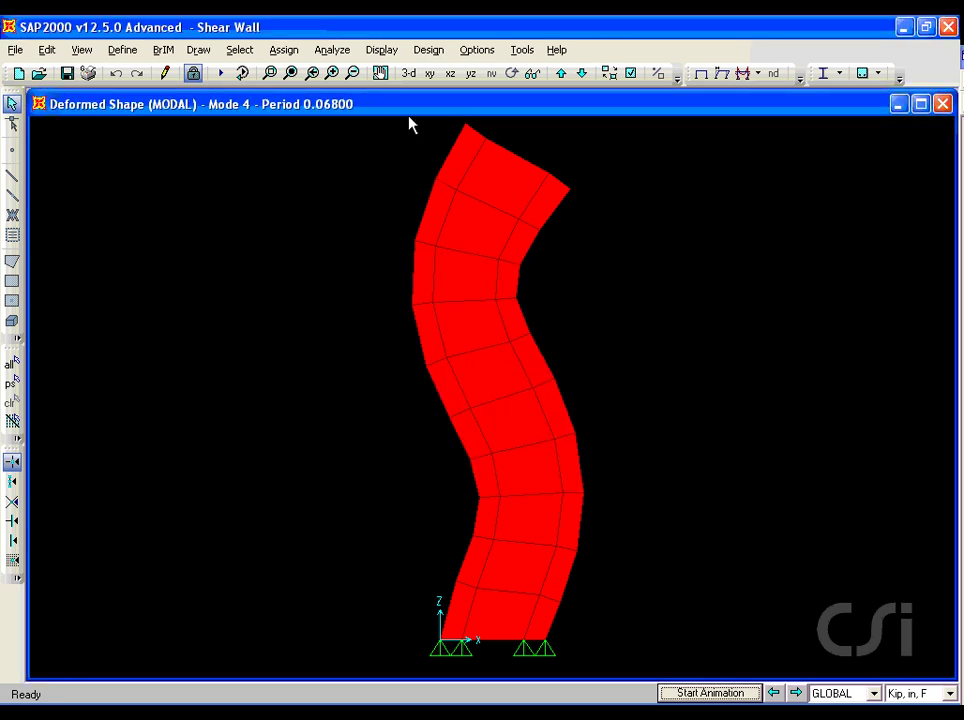
Display the deformed shape for the THX load case at time 4.
left_click(381, 50)
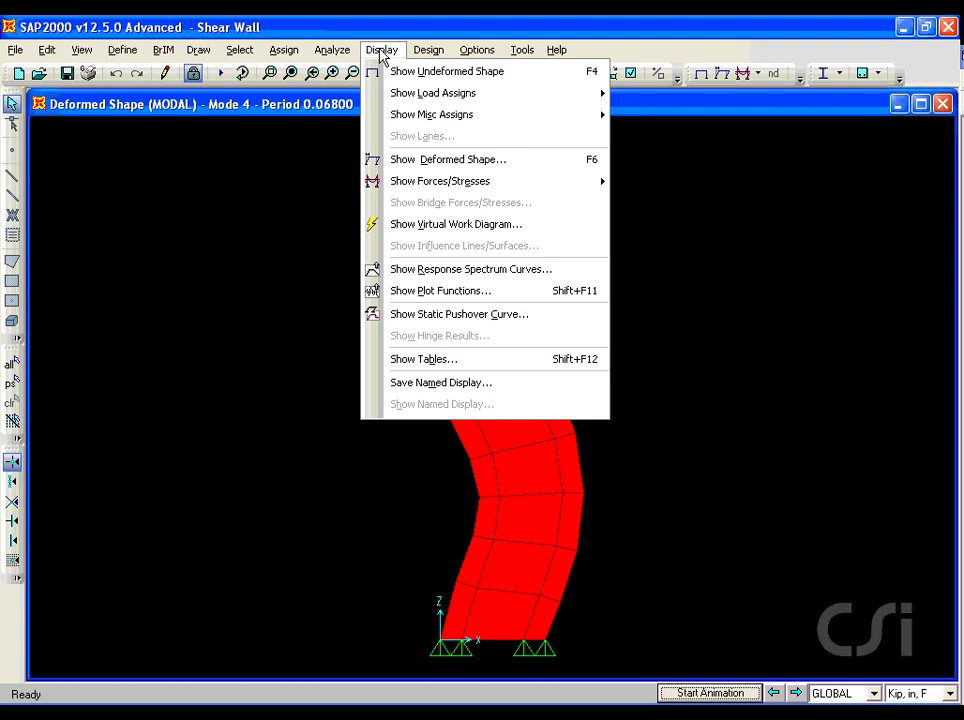
left_click(409, 161)
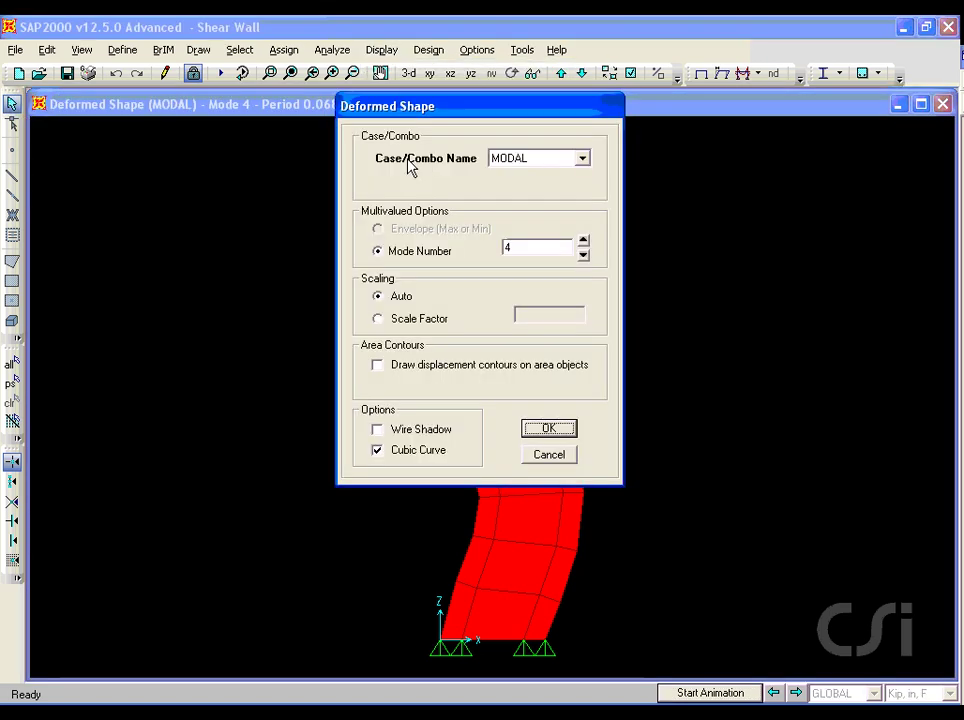
left_click(515, 158)
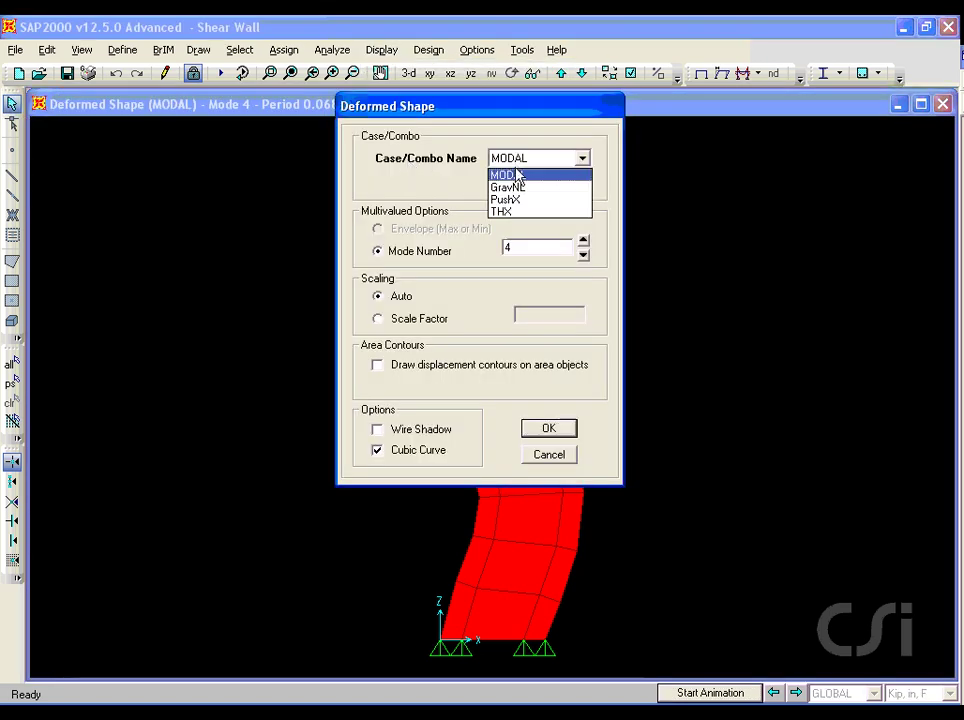
left_click(512, 211)
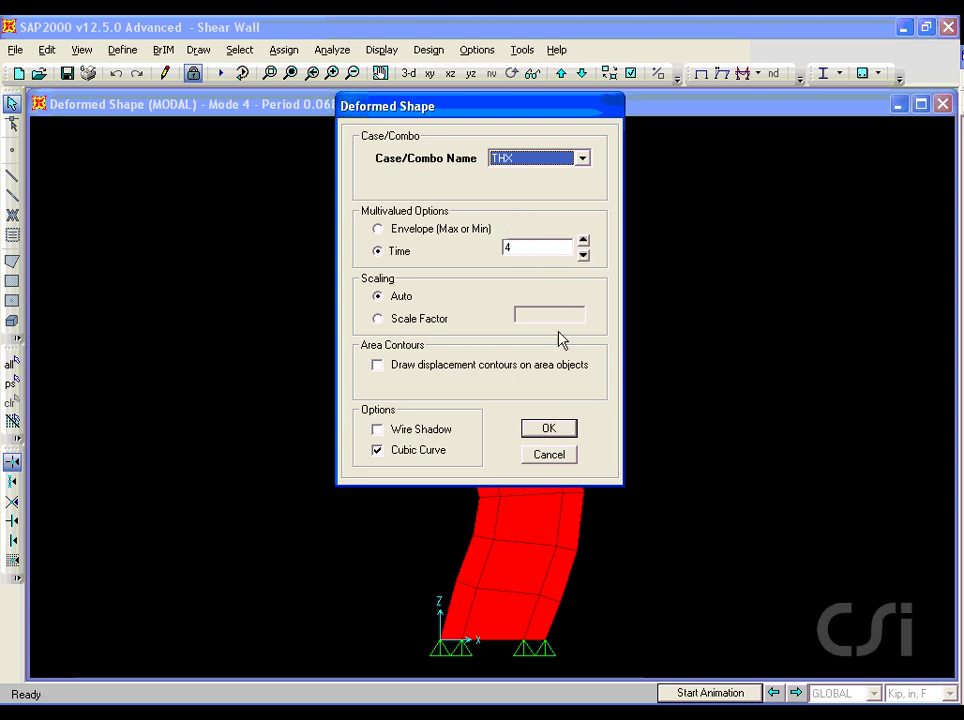
left_click(553, 430)
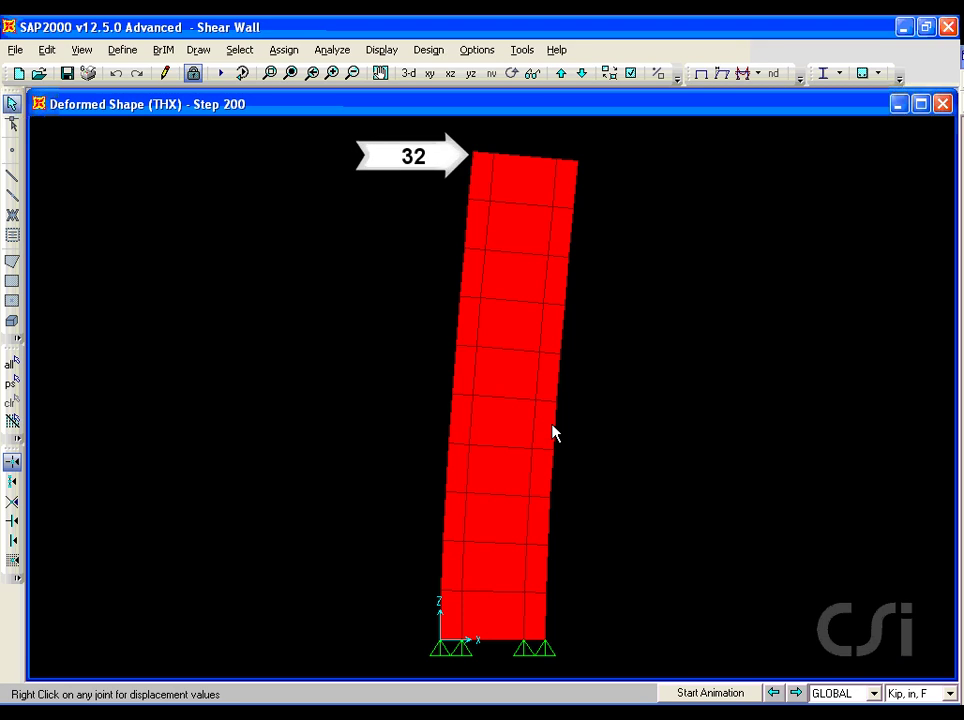
Set the plot function load case to THX and add a generalized displacement plot function for Drift-Roof.
left_click(379, 50)
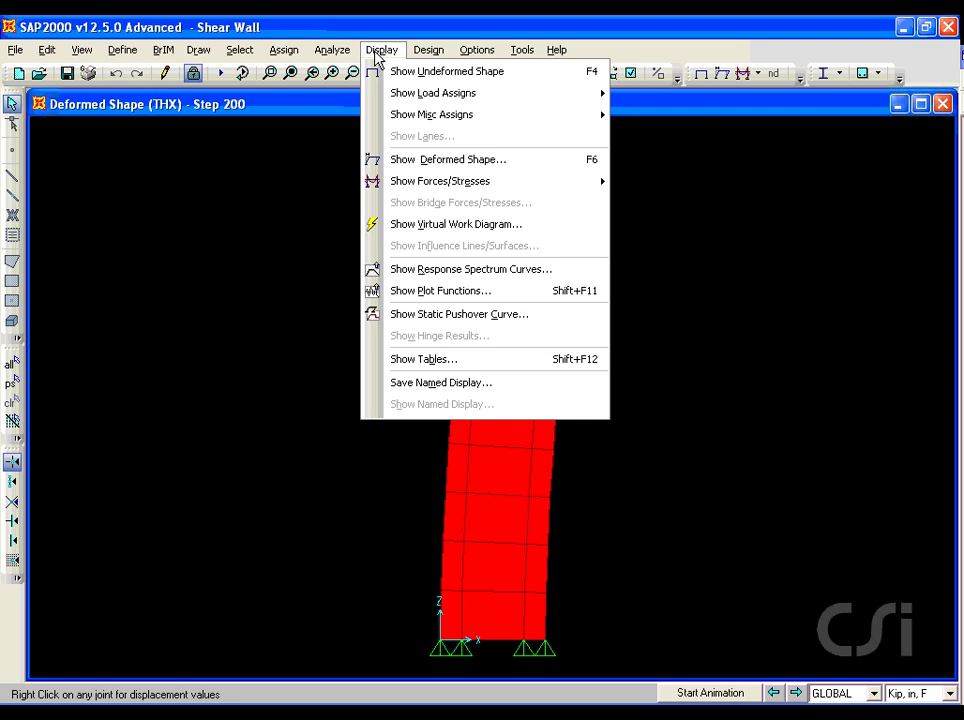
left_click(442, 291)
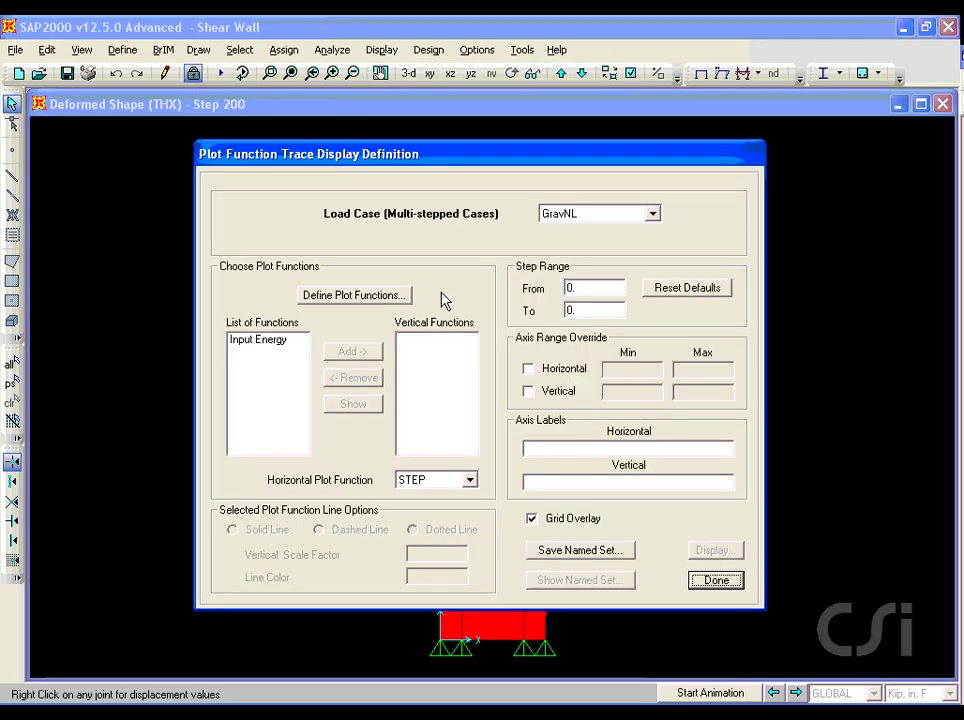
left_click(654, 215)
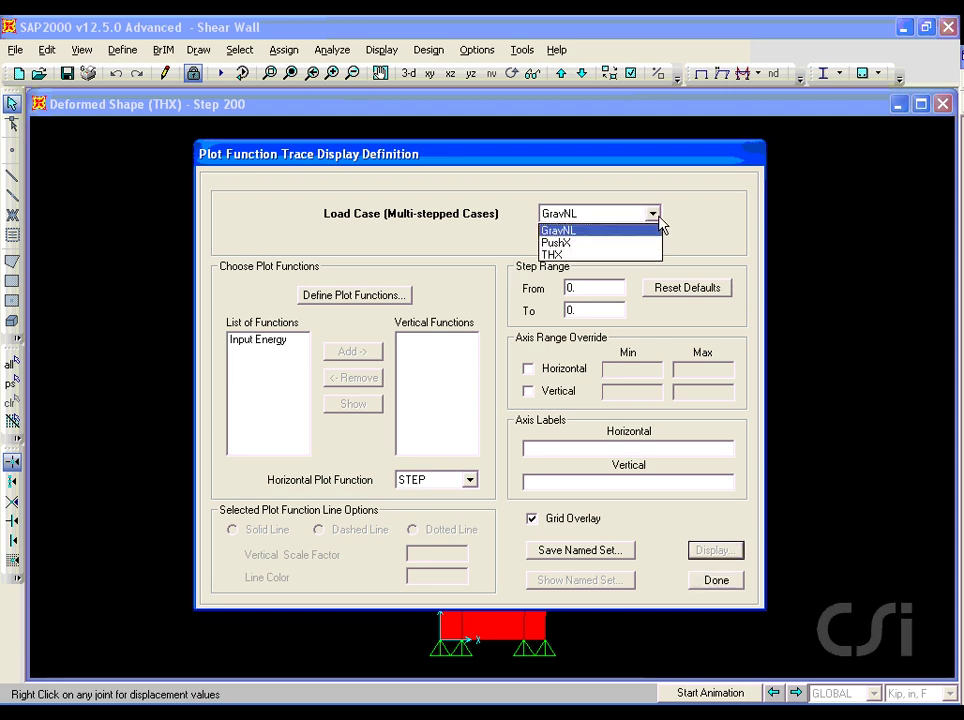
left_click(569, 256)
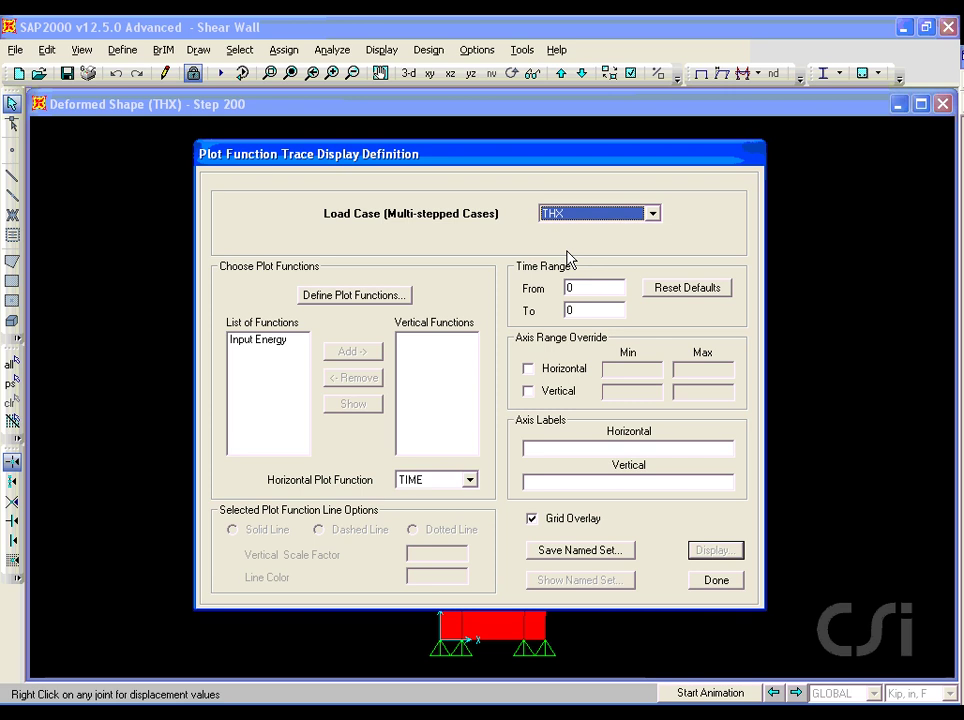
left_click(362, 298)
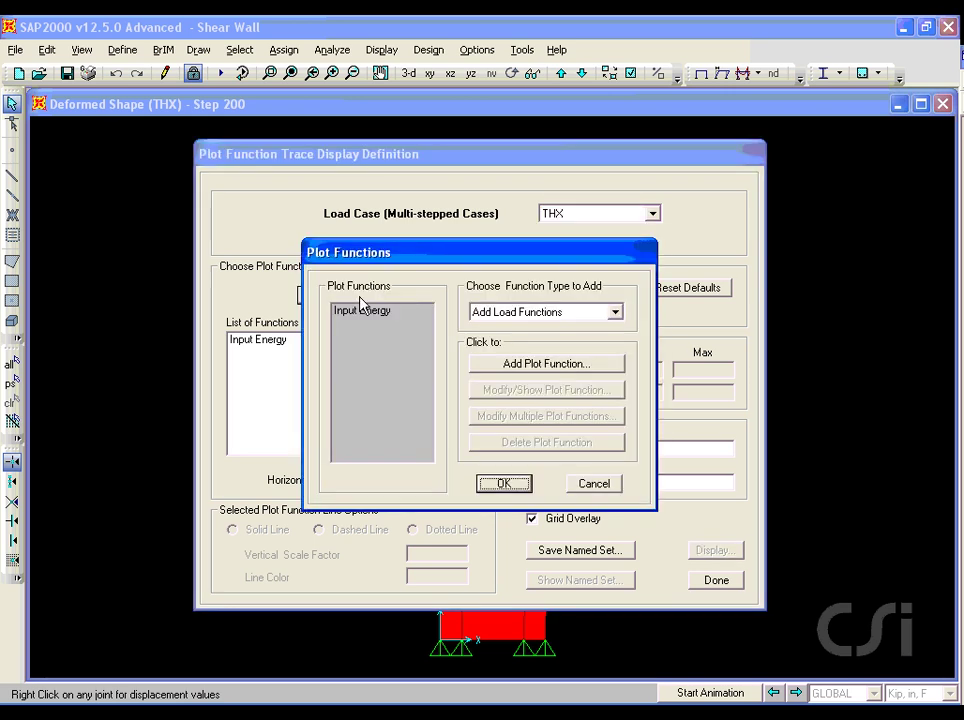
left_click(497, 312)
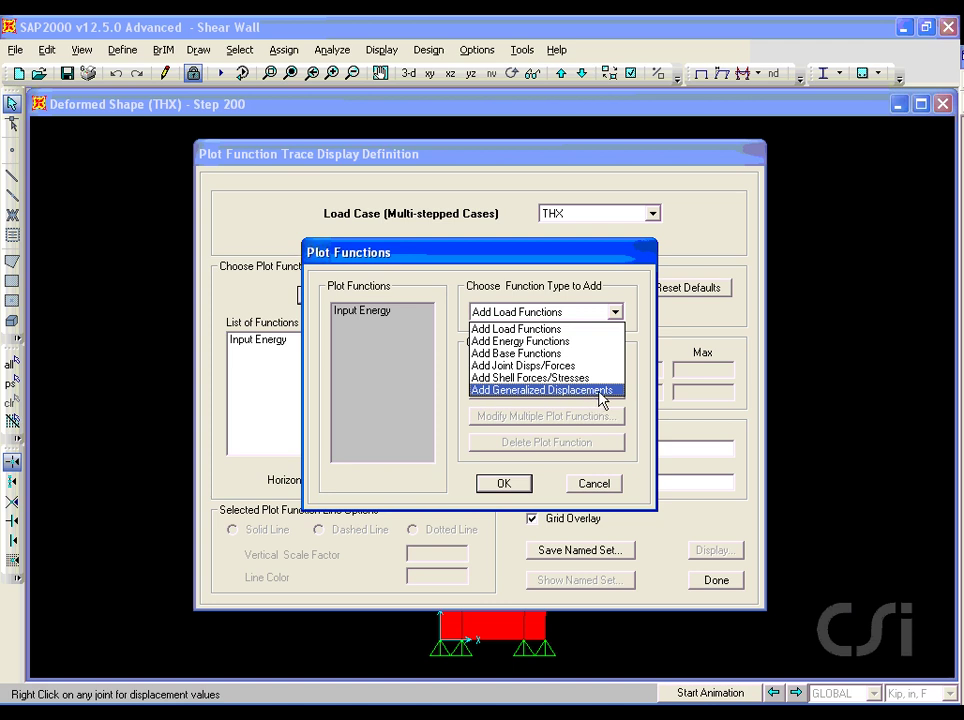
left_click(549, 390)
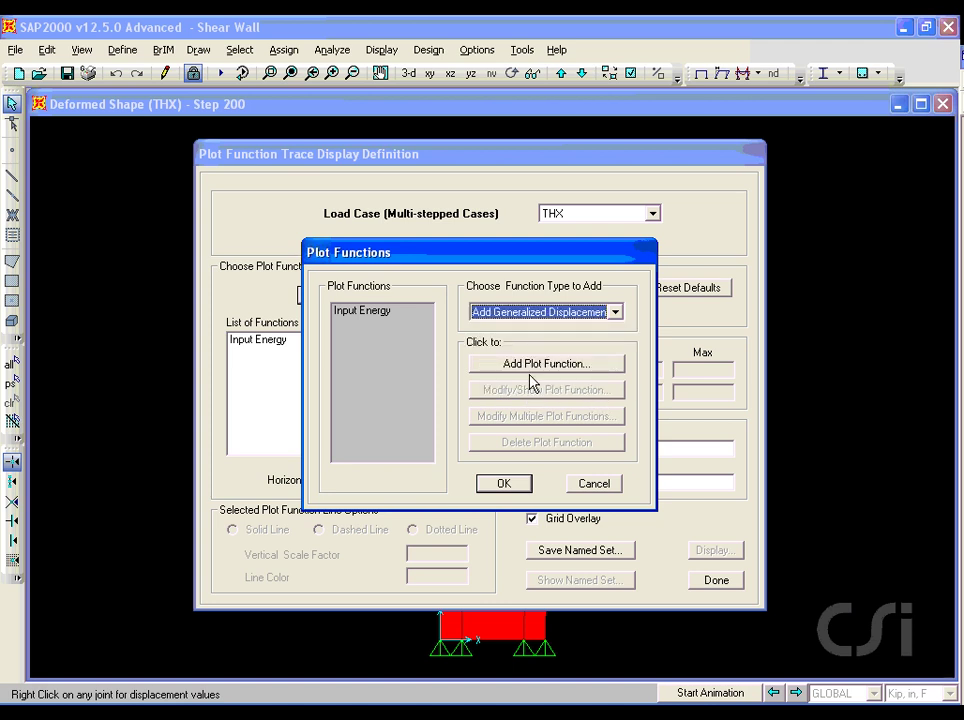
left_click(532, 368)
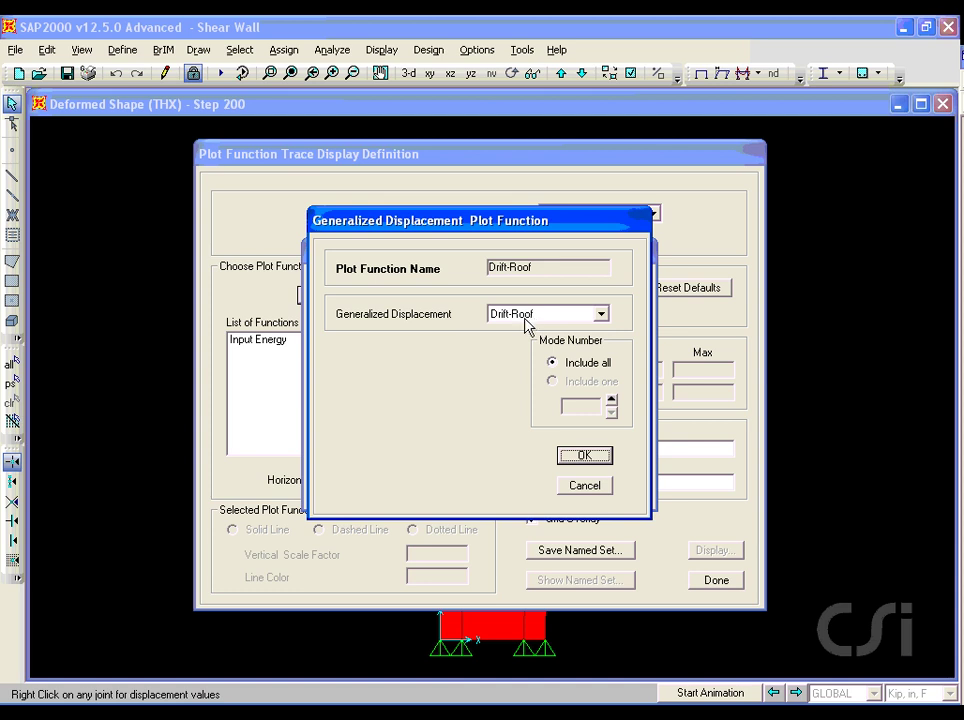
left_click(584, 459)
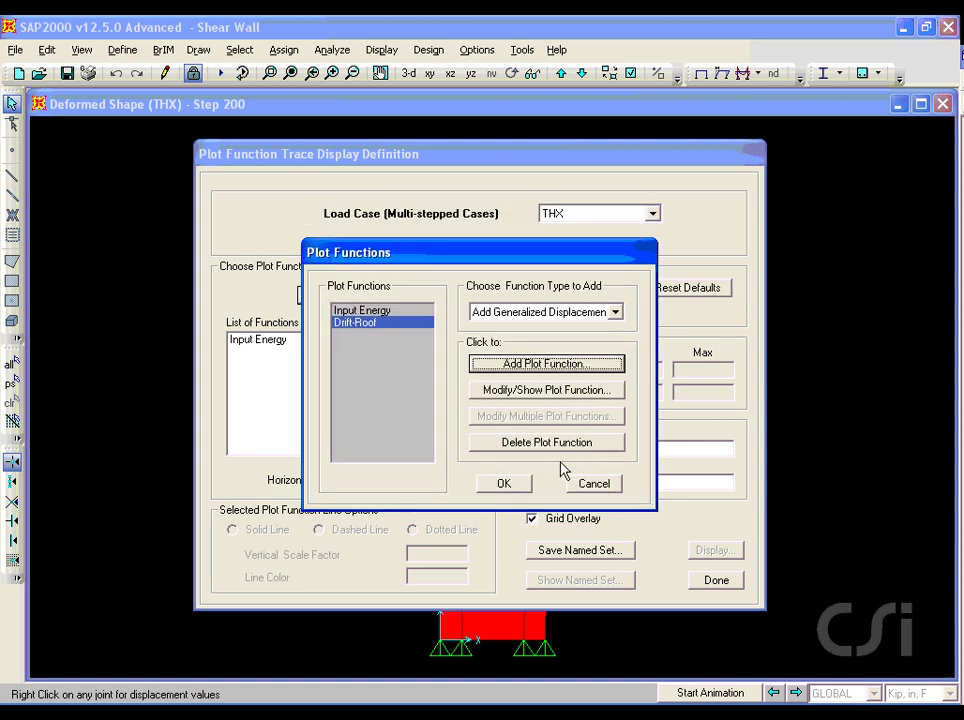
left_click(505, 484)
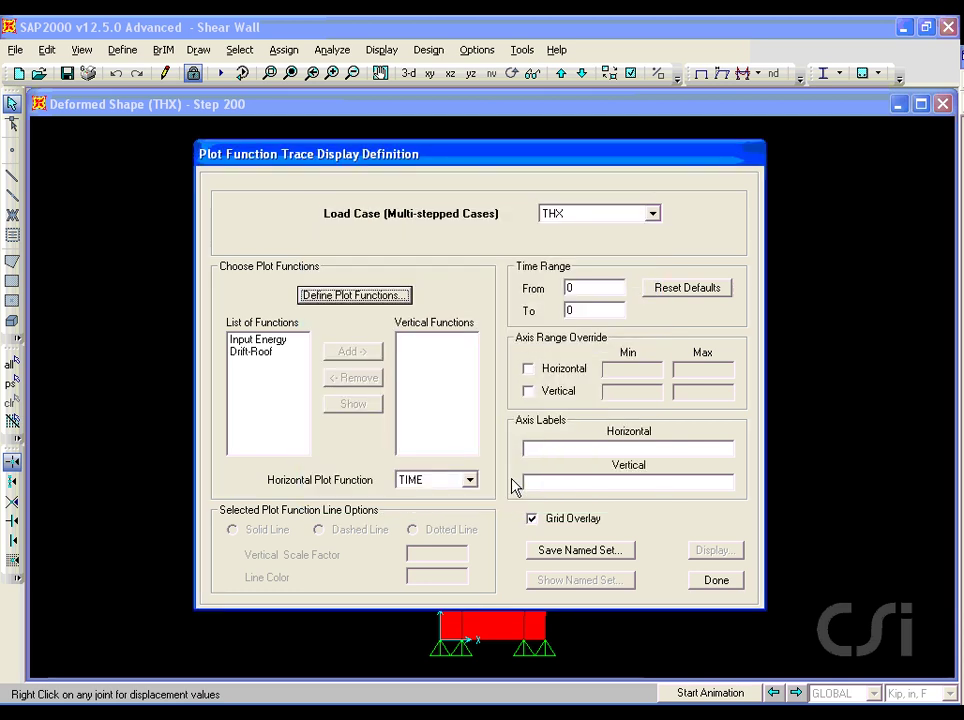
Plot Drift-Roof as the vertical function against TIME for THX, review the trace and close the plot definition.
left_click(257, 352)
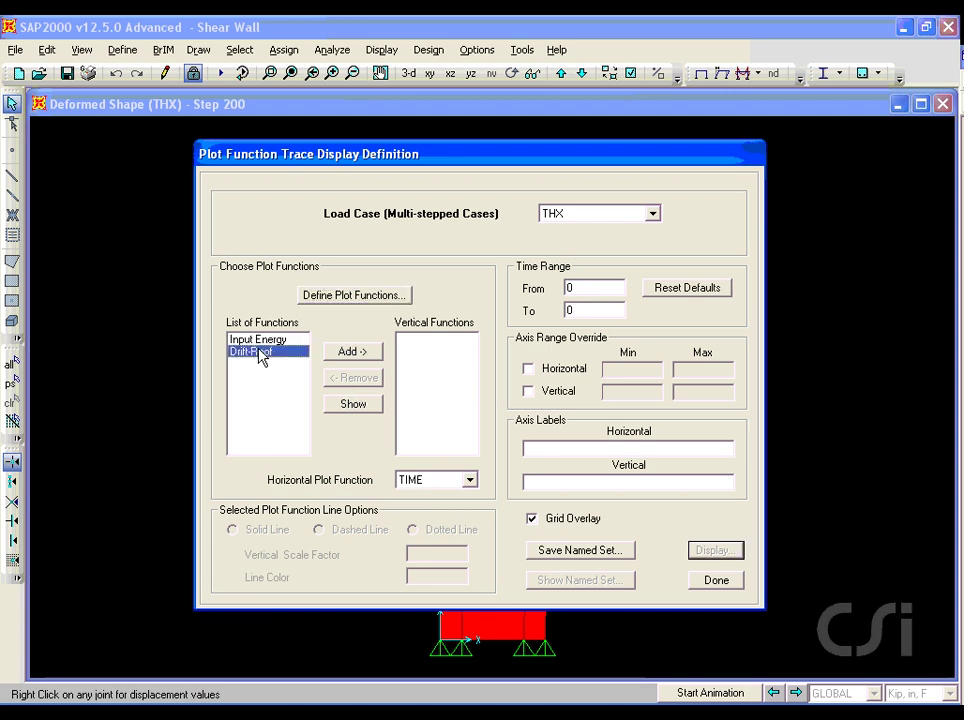
left_click(340, 356)
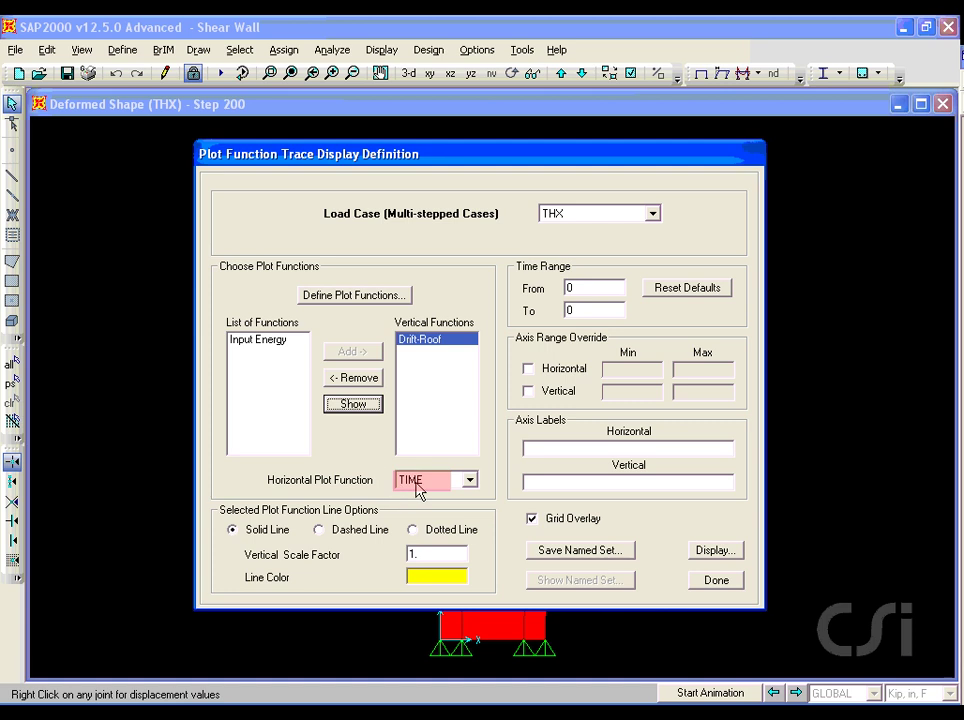
left_click(714, 555)
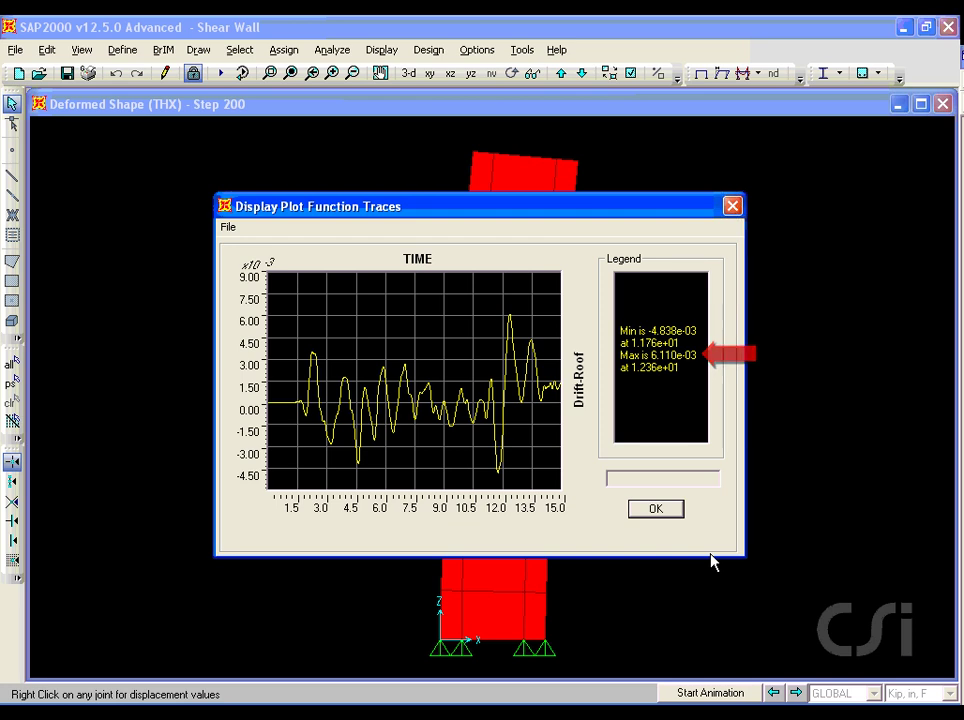
left_click(656, 510)
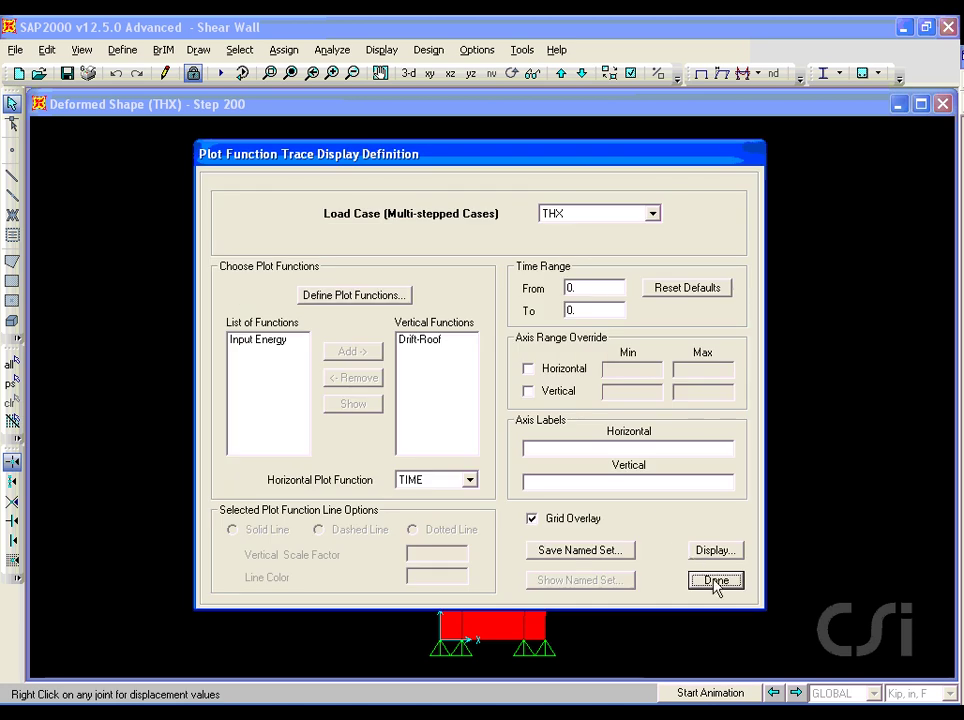
left_click(716, 581)
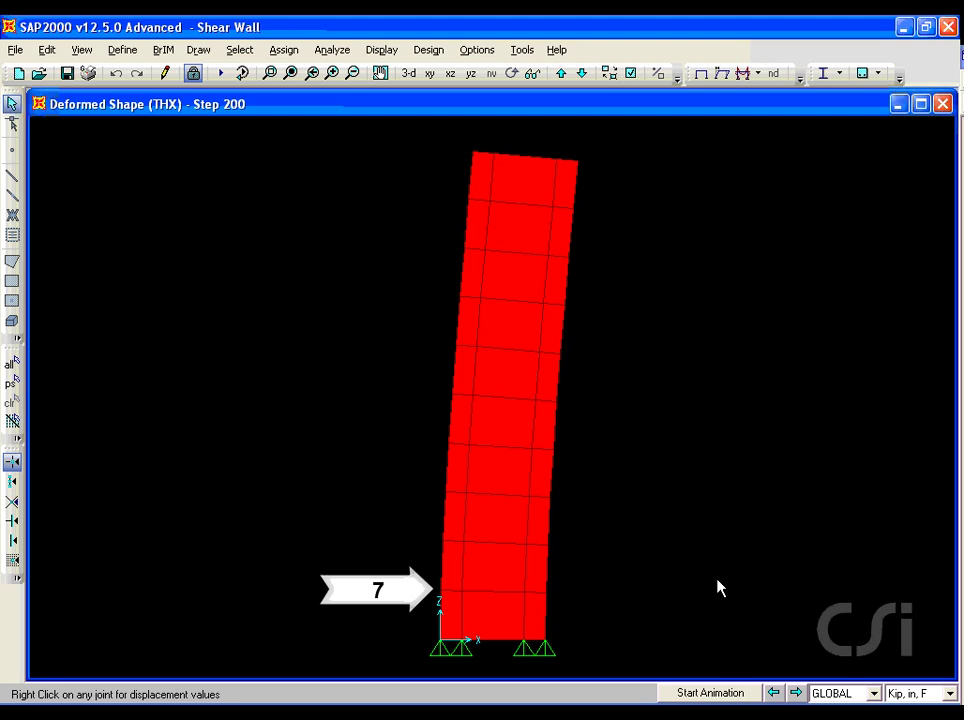
Start a new translational generalized displacement definition named "Strain-1st story".
left_click(122, 50)
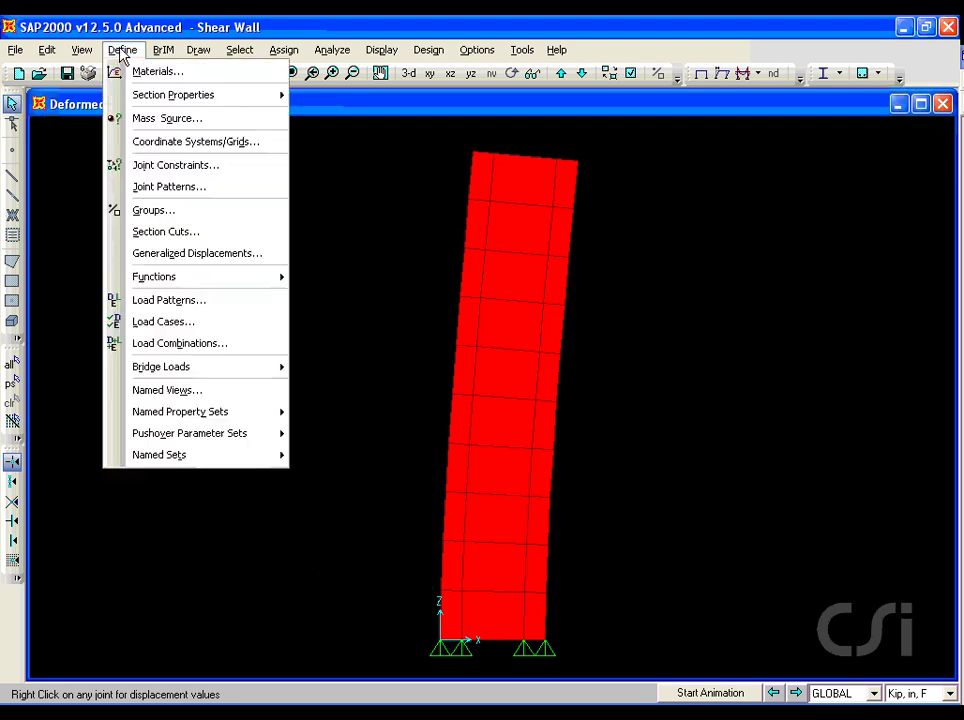
left_click(209, 261)
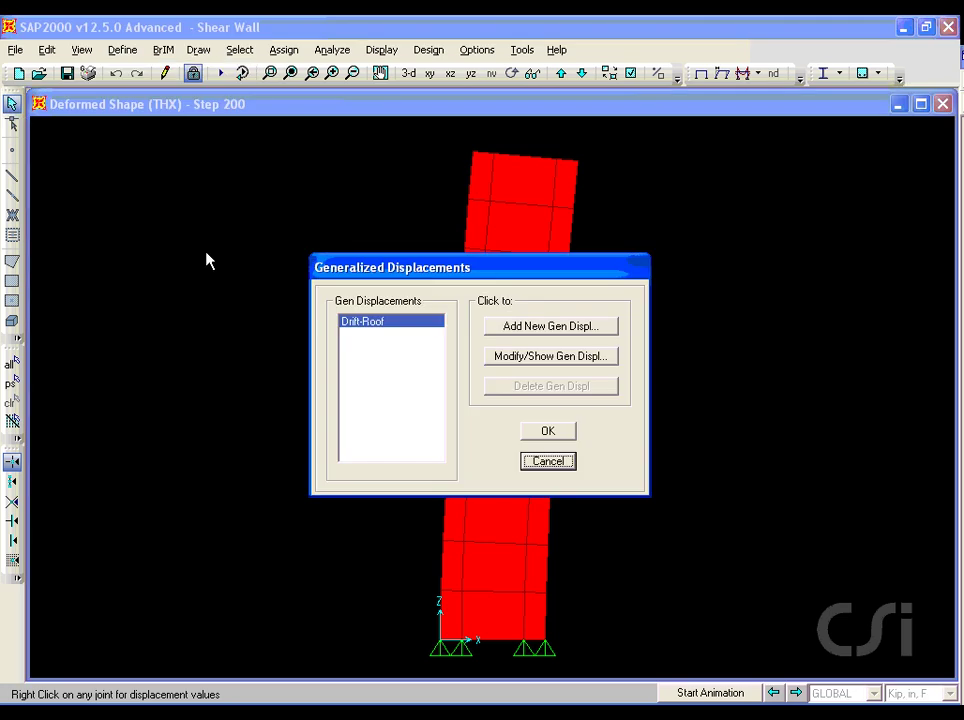
left_click(523, 330)
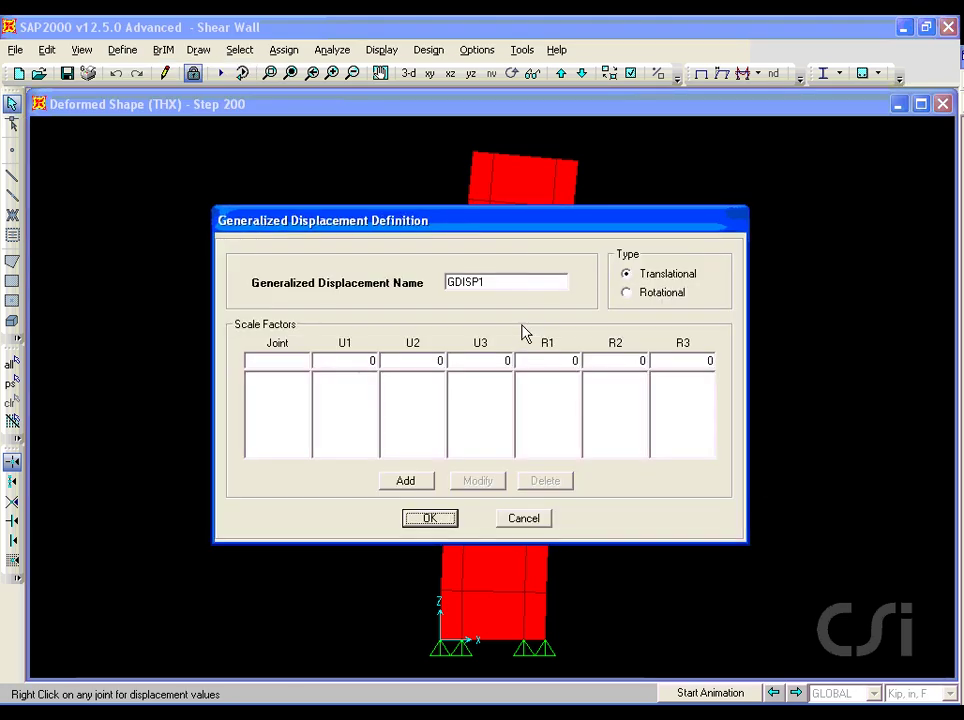
double_click(502, 283)
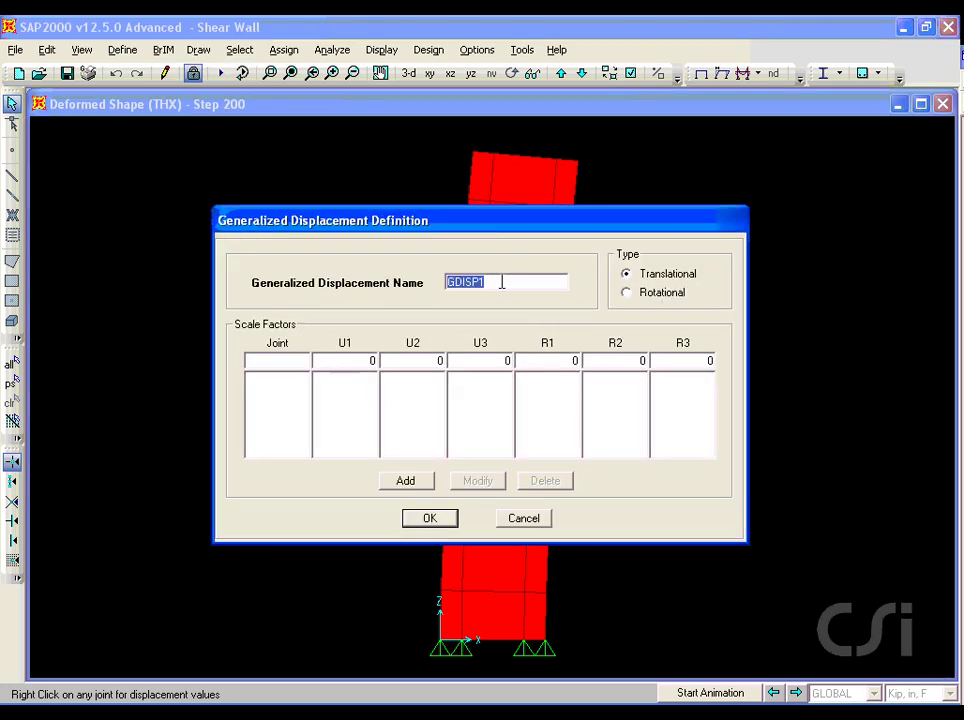
type("Strain")
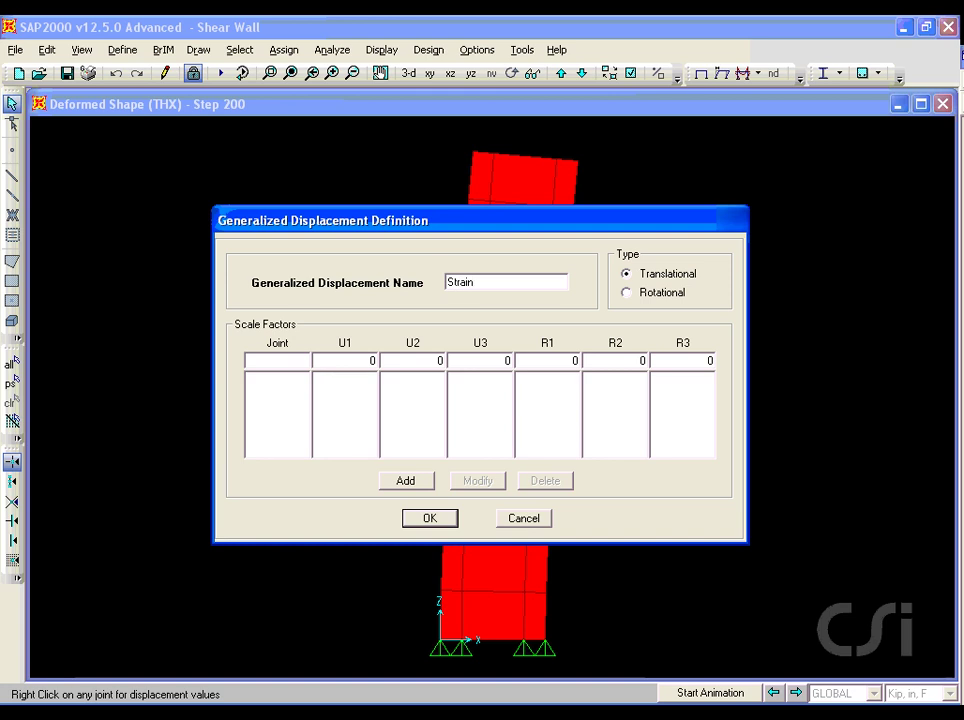
type("-1st story")
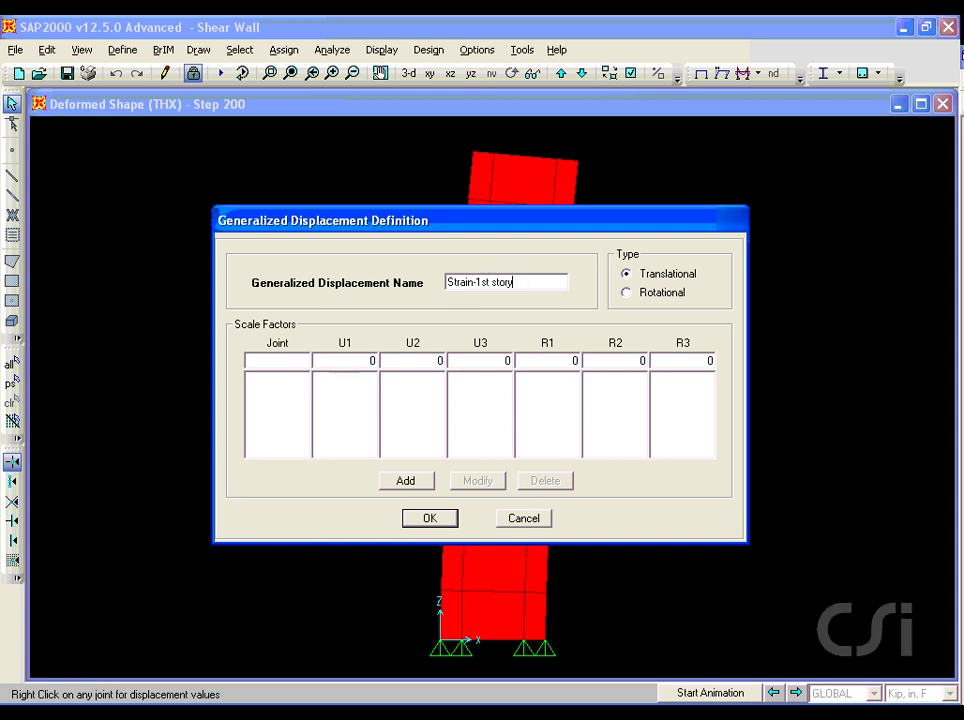
Add joint 7 with a U3 scale factor of 1/111 to the Strain-1st story displacement and accept the definition.
left_click(280, 361)
type("7")
left_click(362, 362)
left_click(480, 363)
type("1/111")
key("Return")
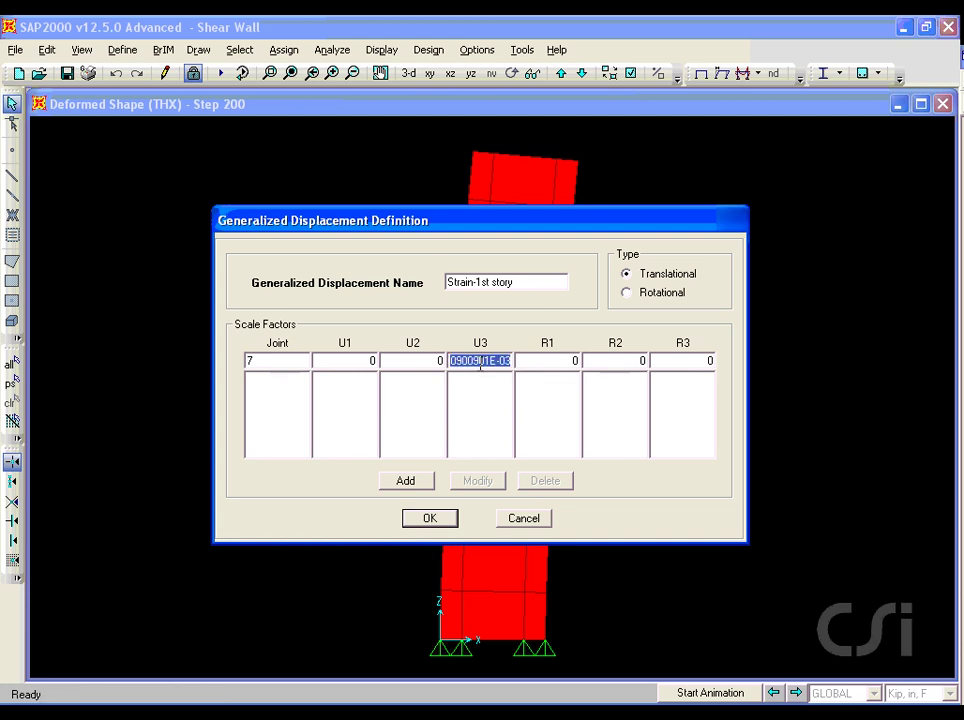
left_click(405, 481)
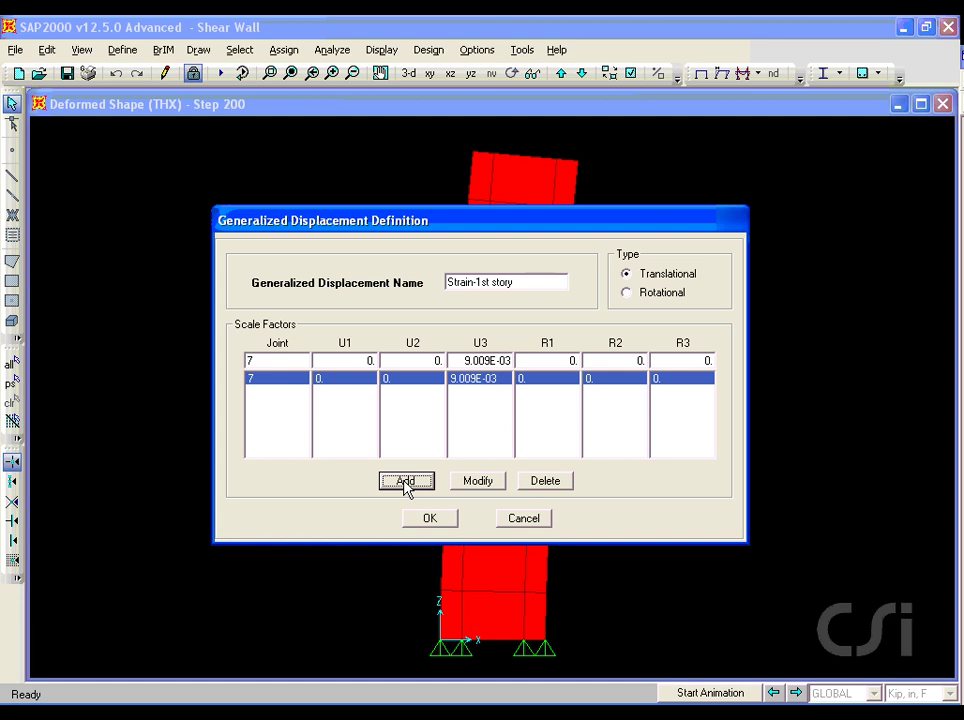
left_click(424, 521)
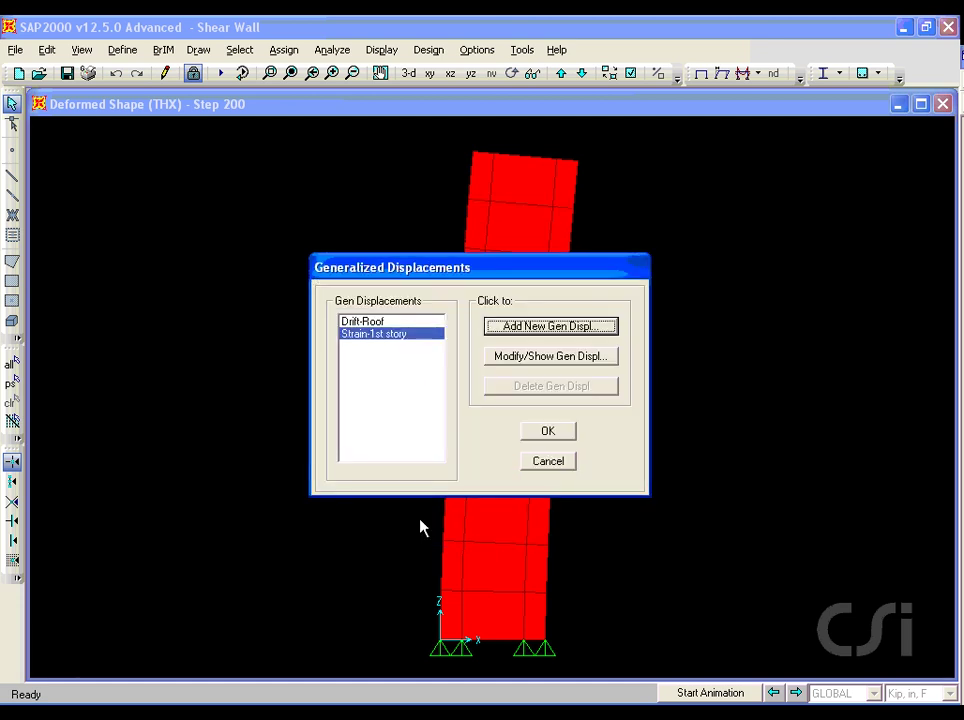
left_click(549, 431)
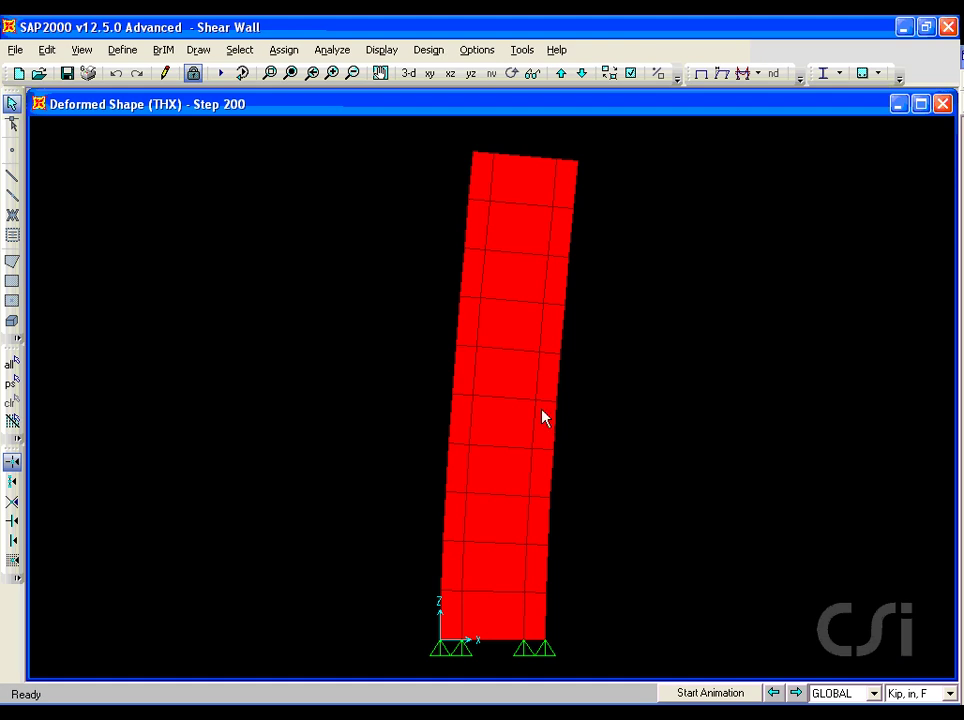
Remove Drift-Roof from the vertical functions of the THX plot function trace definition.
left_click(383, 49)
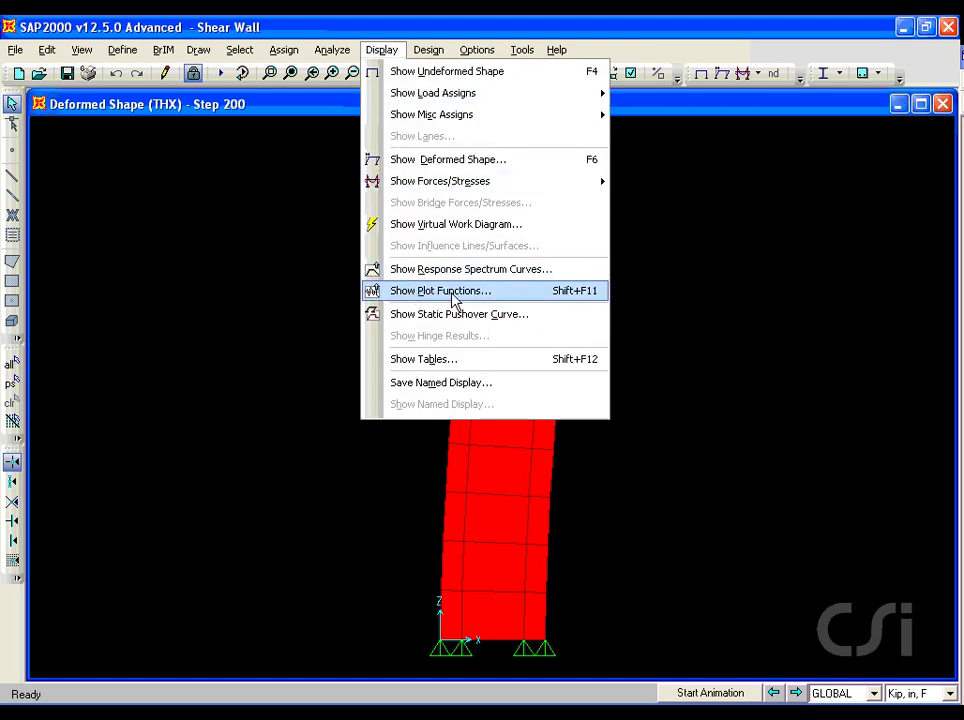
left_click(425, 292)
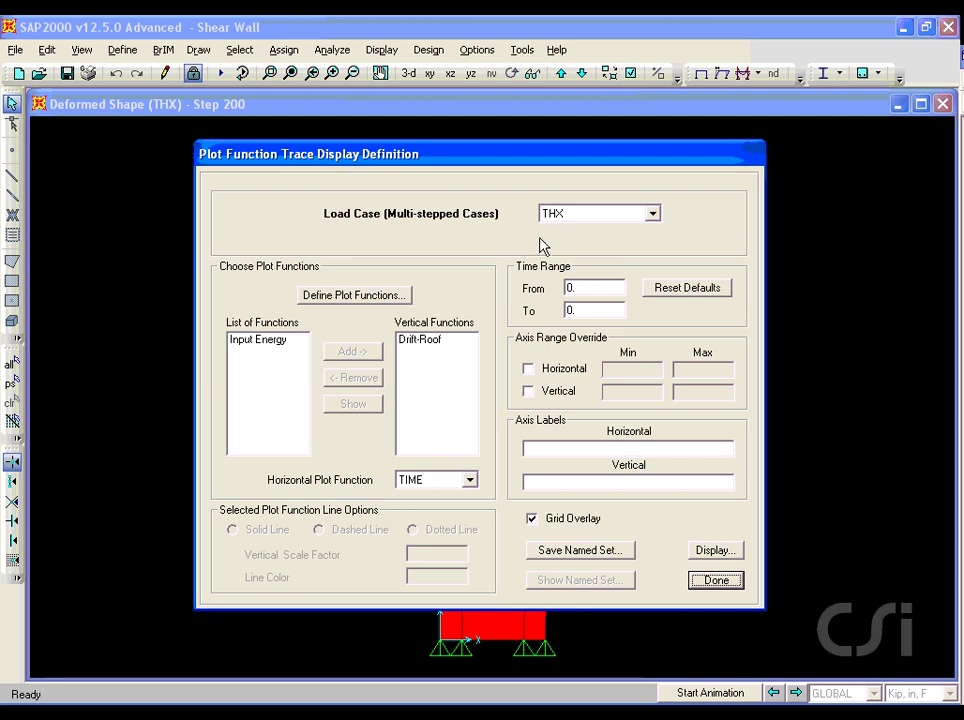
left_click(439, 341)
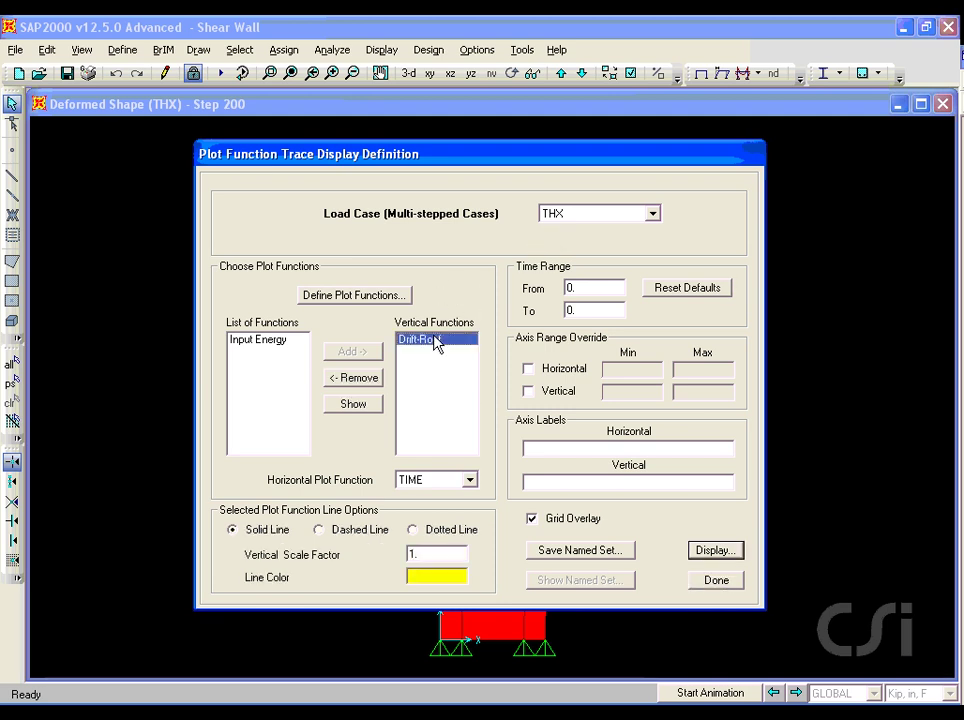
left_click(352, 378)
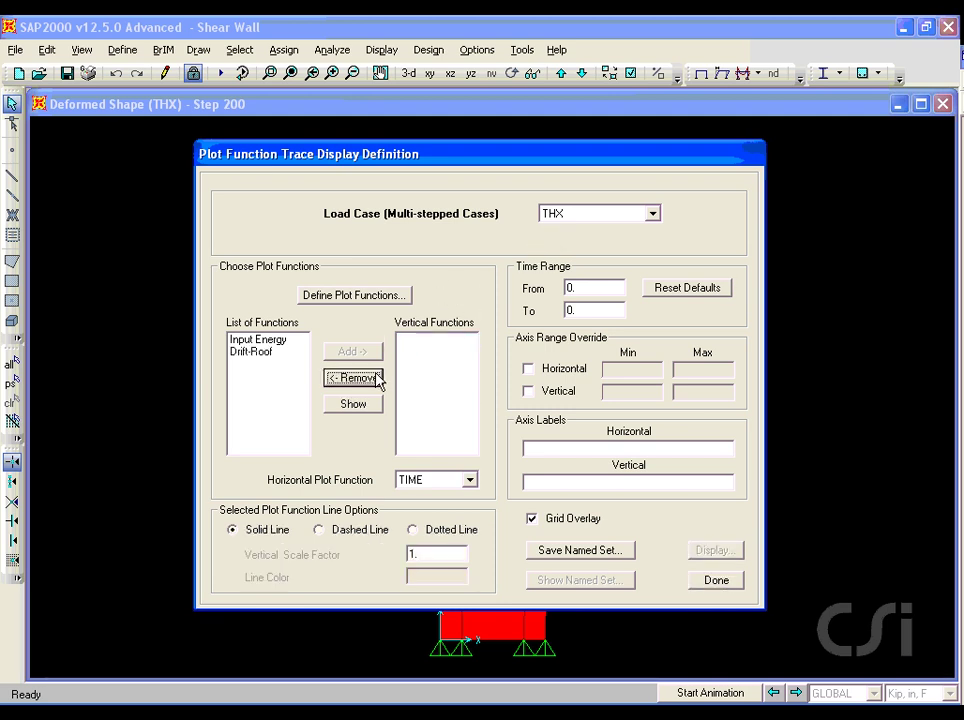
Add a generalized displacement plot function for Strain-1st story and accept the plot function list.
left_click(372, 298)
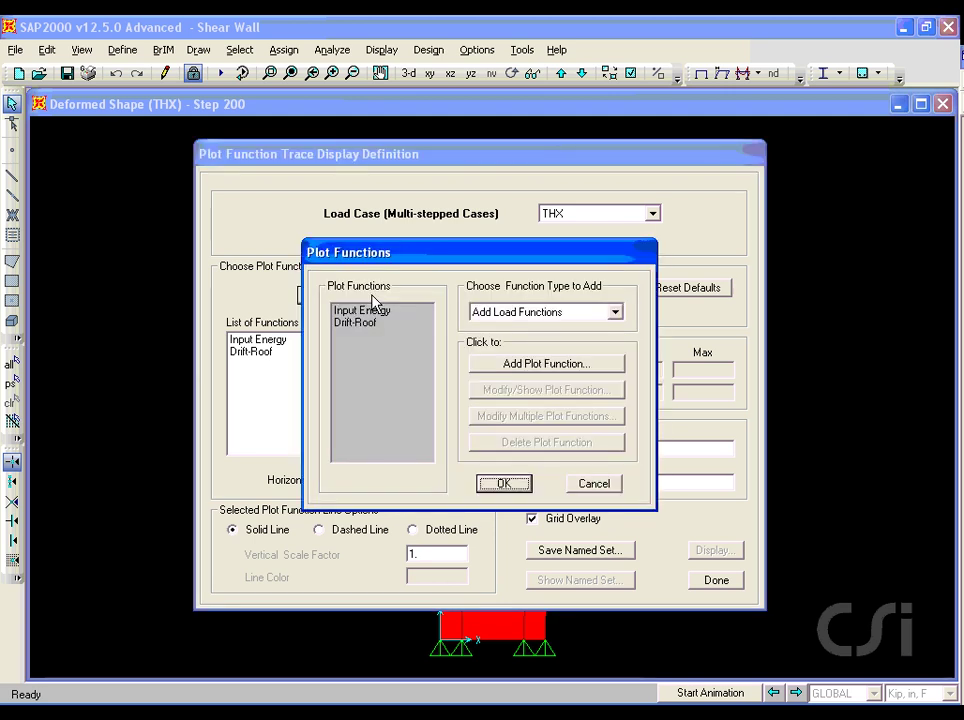
left_click(495, 316)
left_click(497, 390)
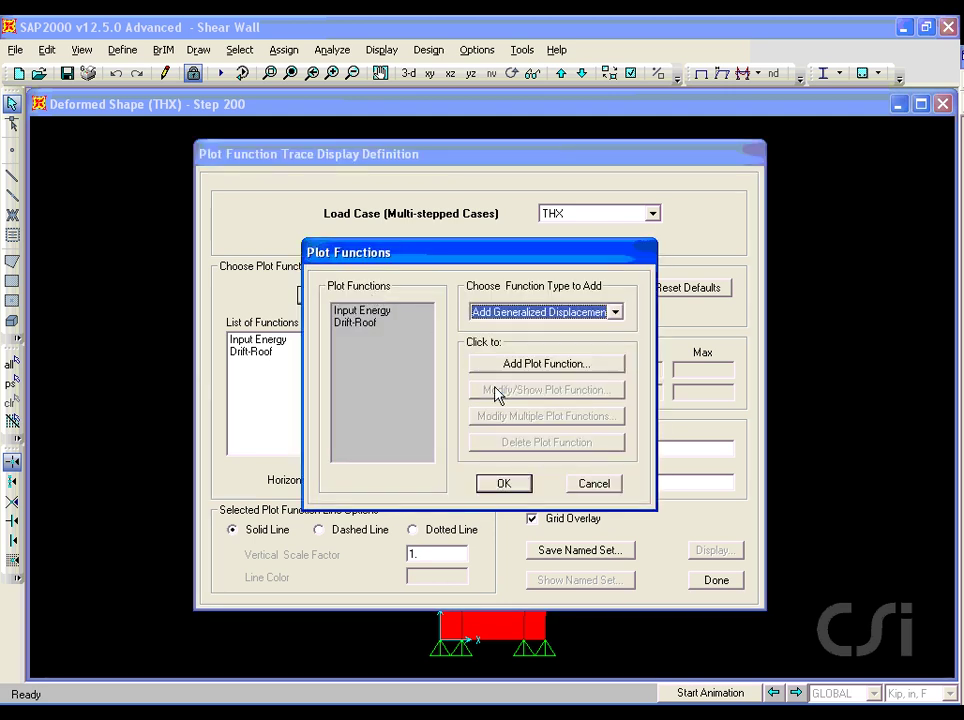
left_click(533, 366)
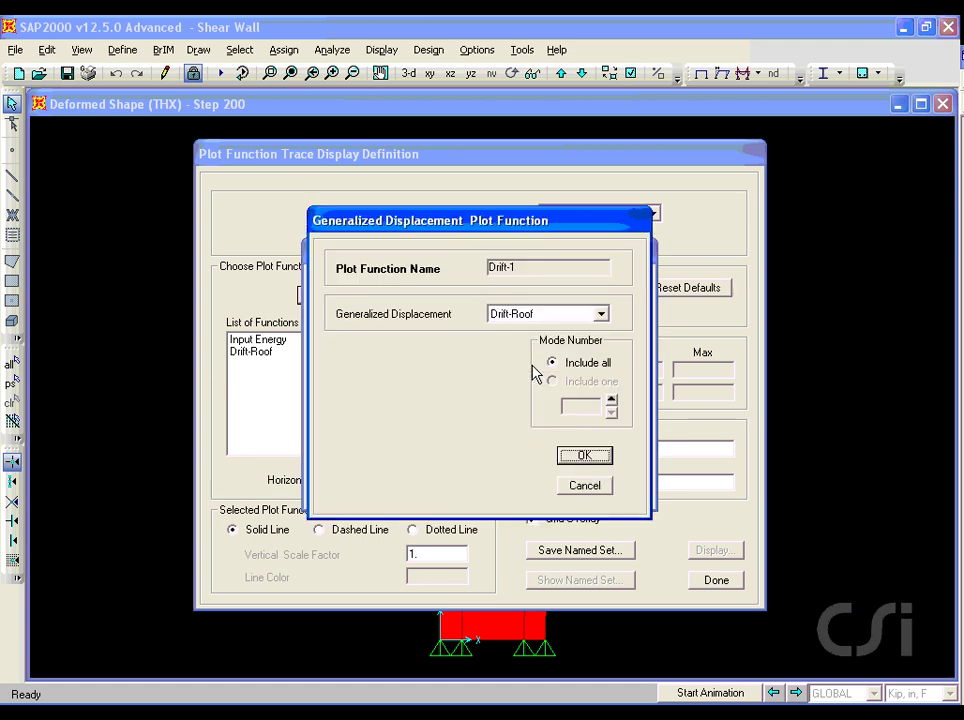
left_click(601, 314)
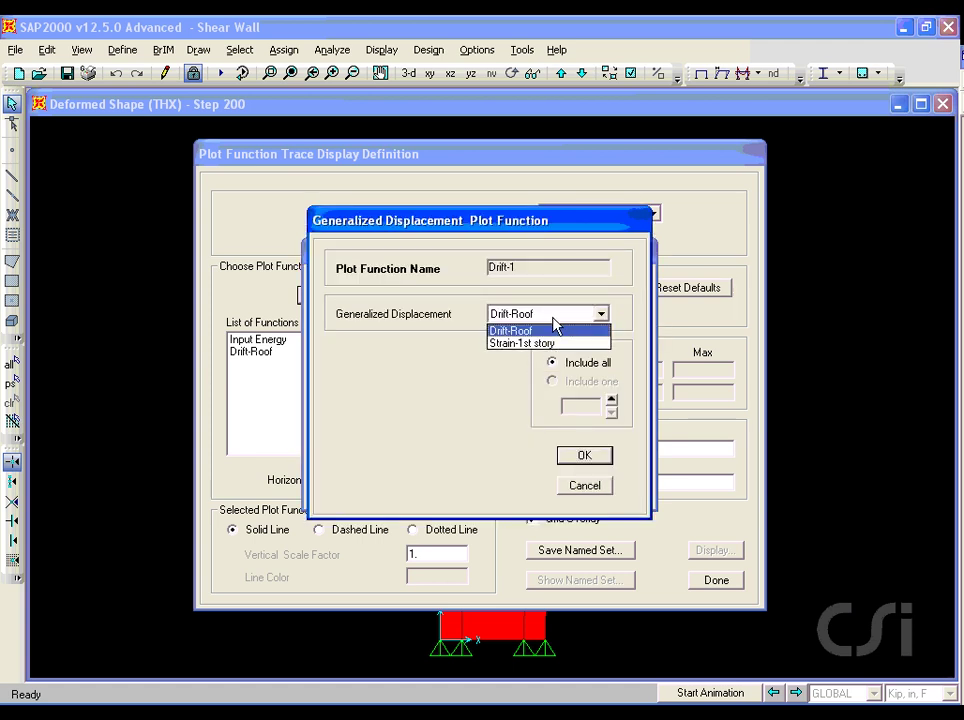
left_click(508, 343)
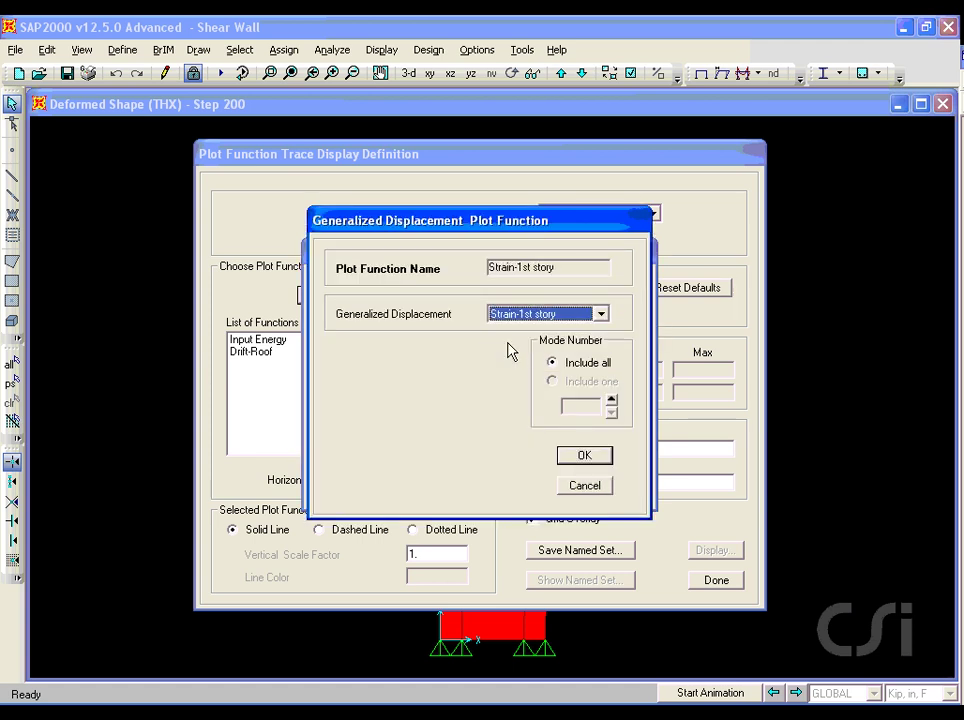
left_click(580, 456)
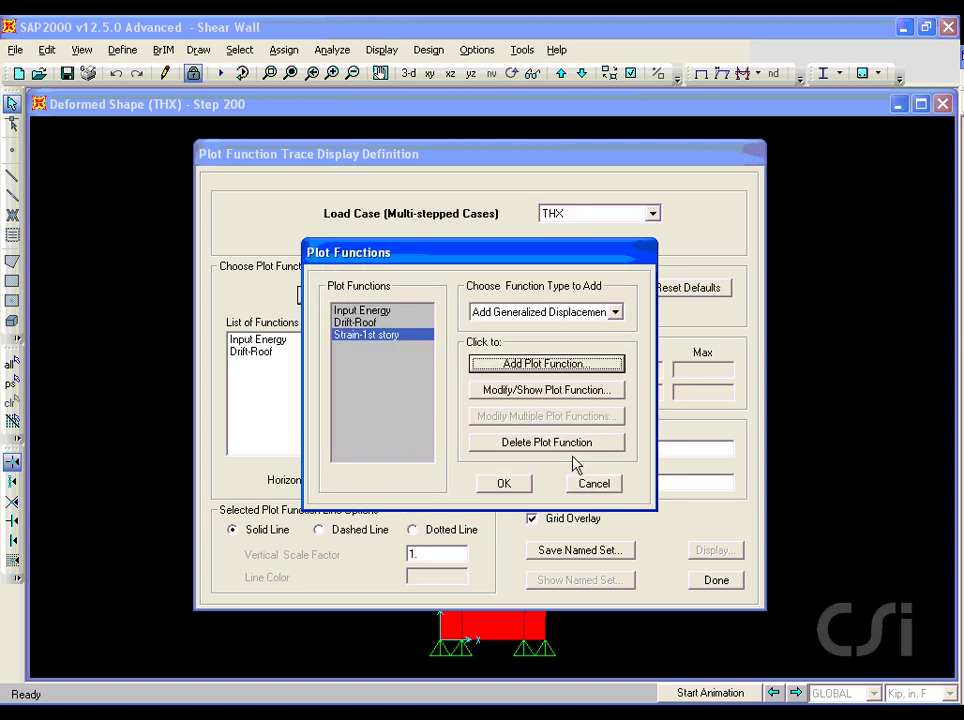
left_click(511, 485)
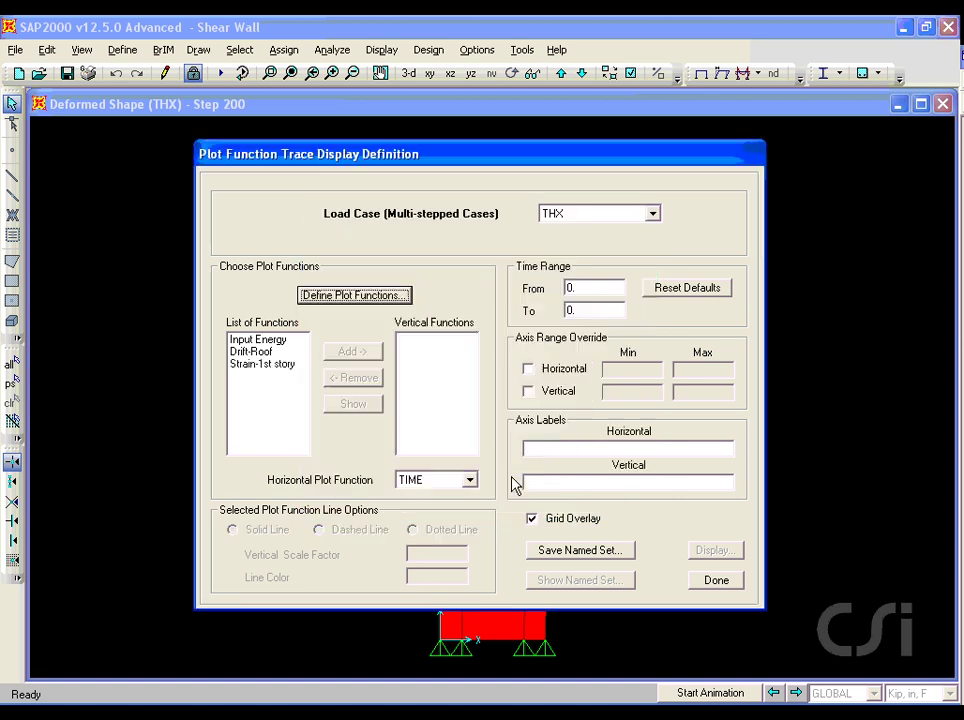
Plot Strain-1st story as the vertical function against TIME for THX, review the trace and close the plot definition.
left_click(279, 366)
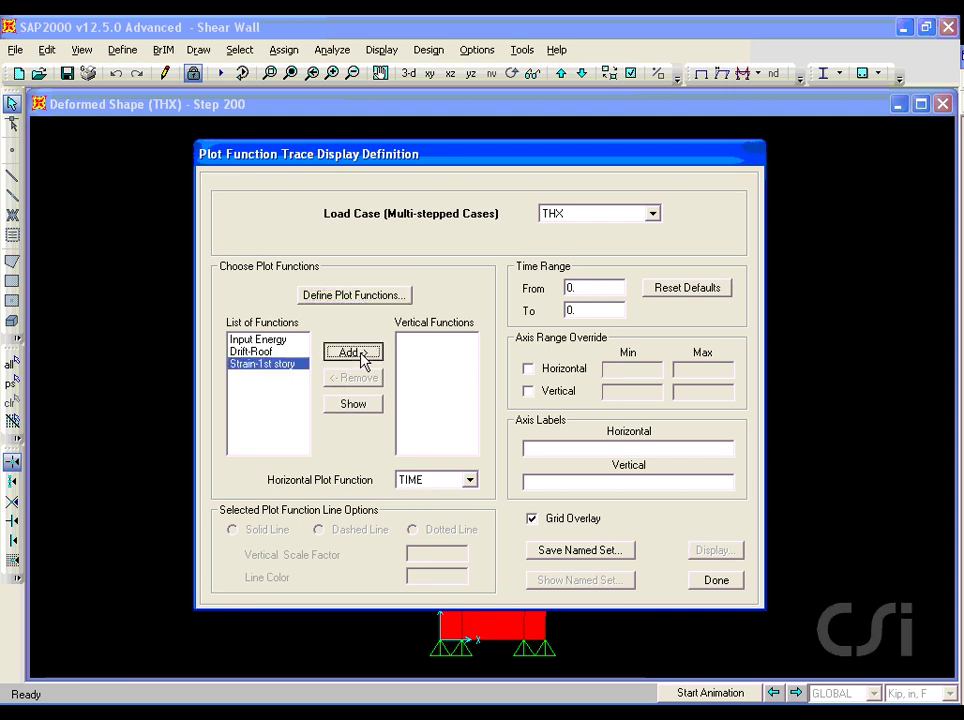
left_click(356, 352)
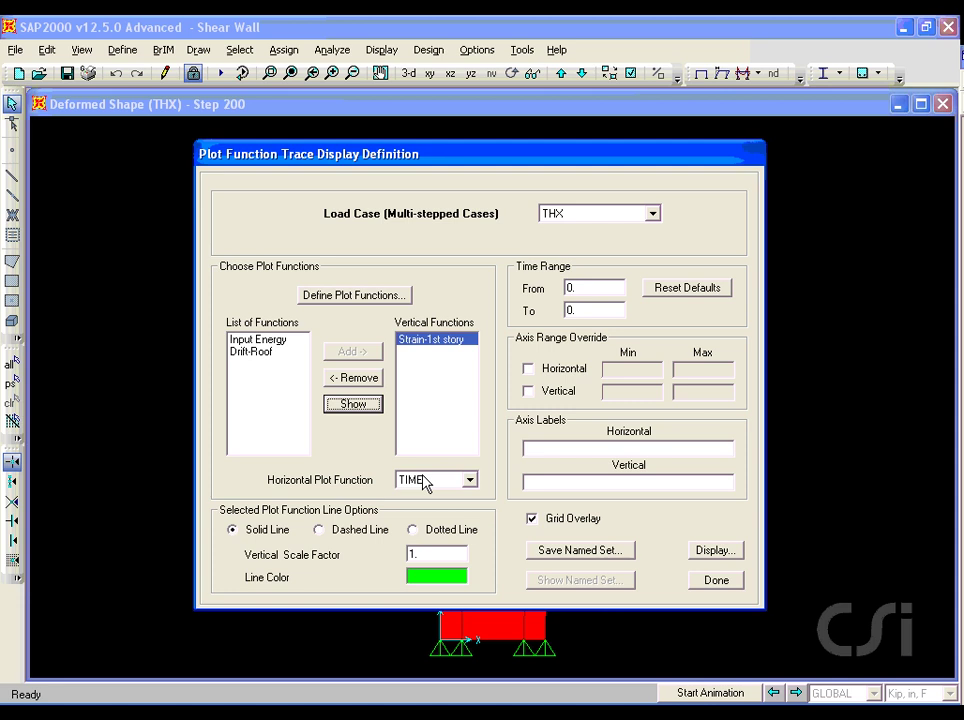
left_click(734, 556)
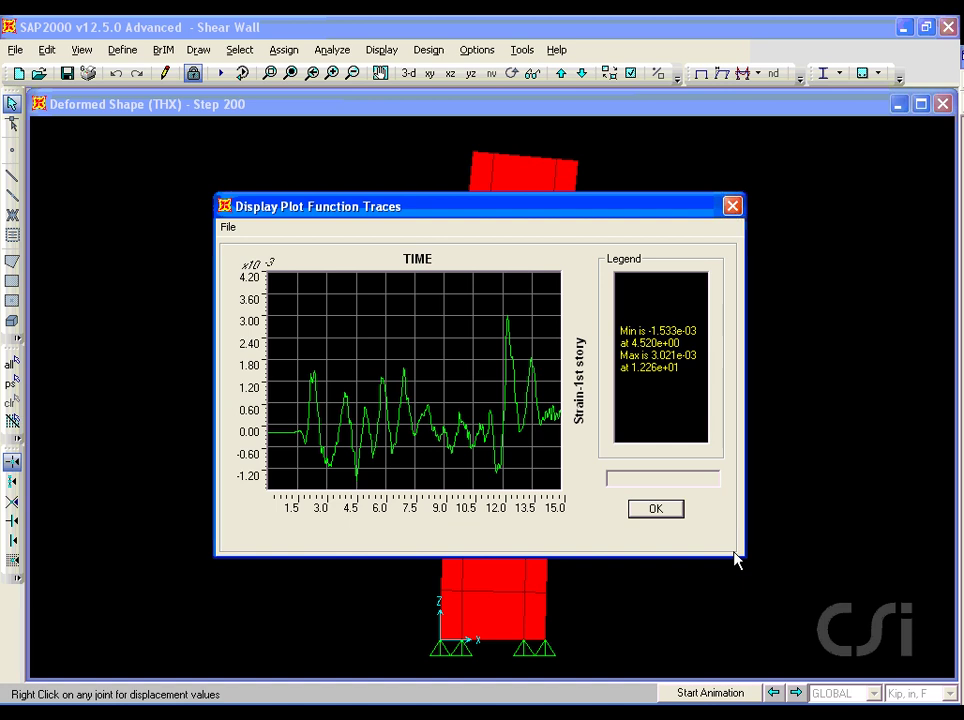
left_click(657, 512)
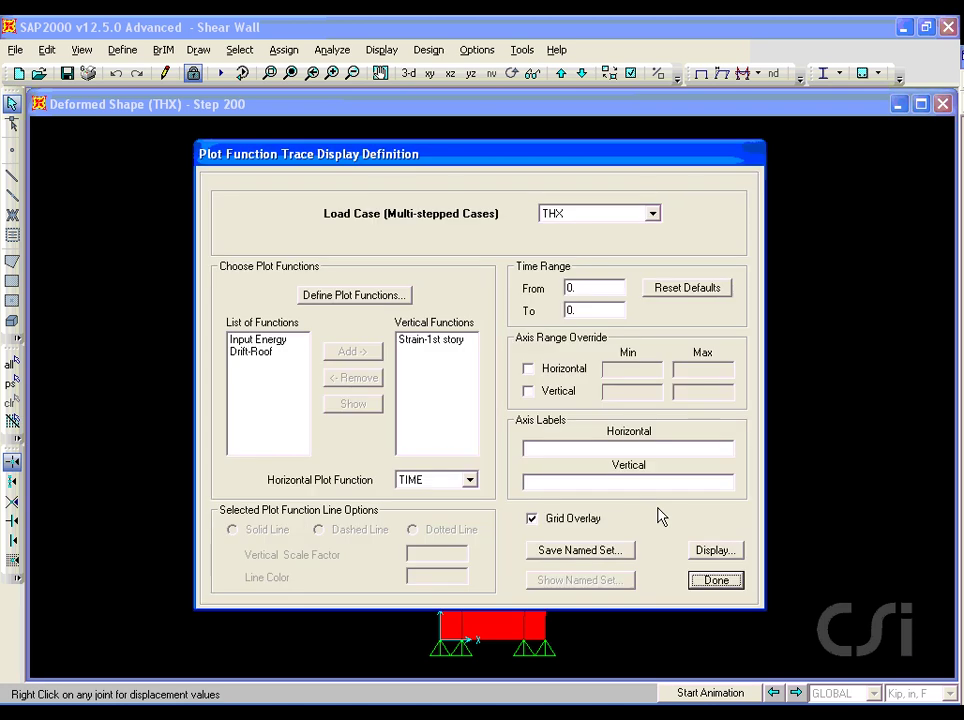
left_click(716, 583)
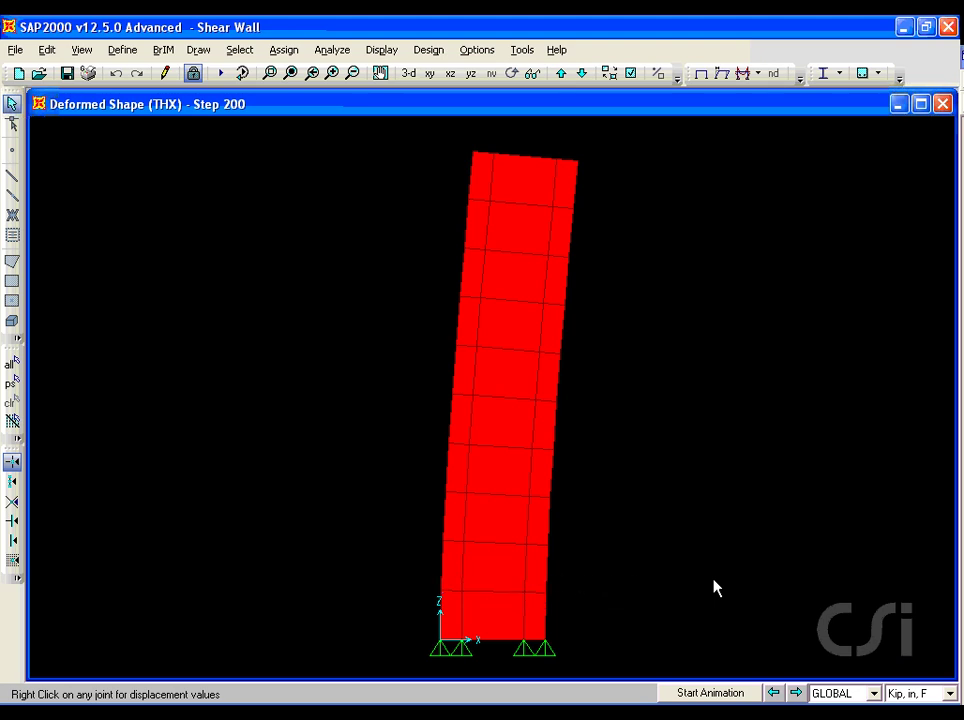
Start a new translational generalized displacement definition named "Rot-1st story".
left_click(122, 50)
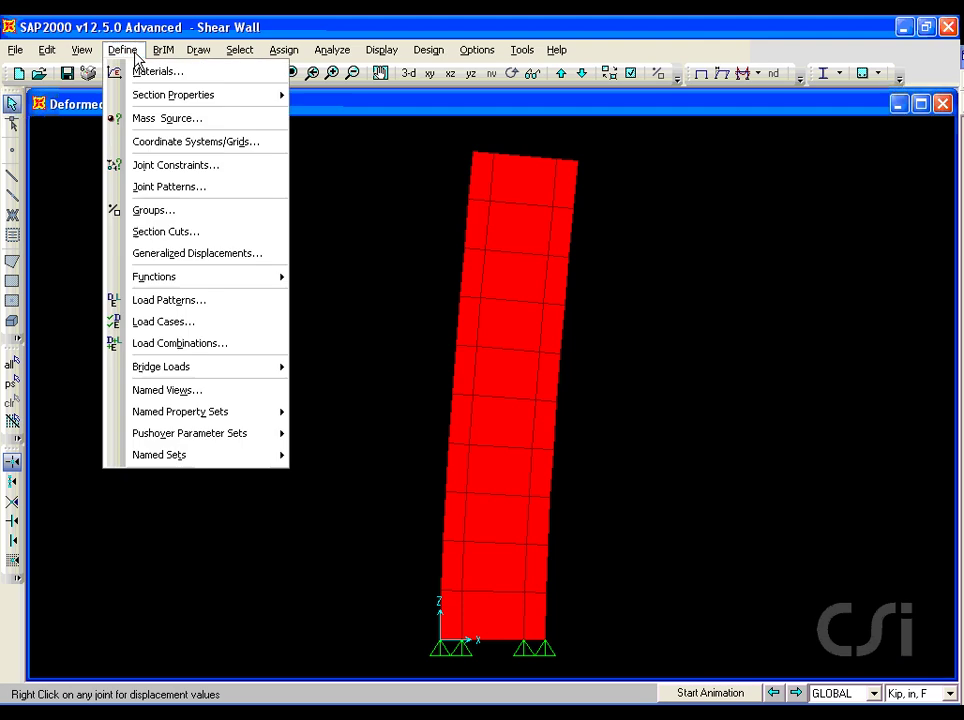
left_click(198, 256)
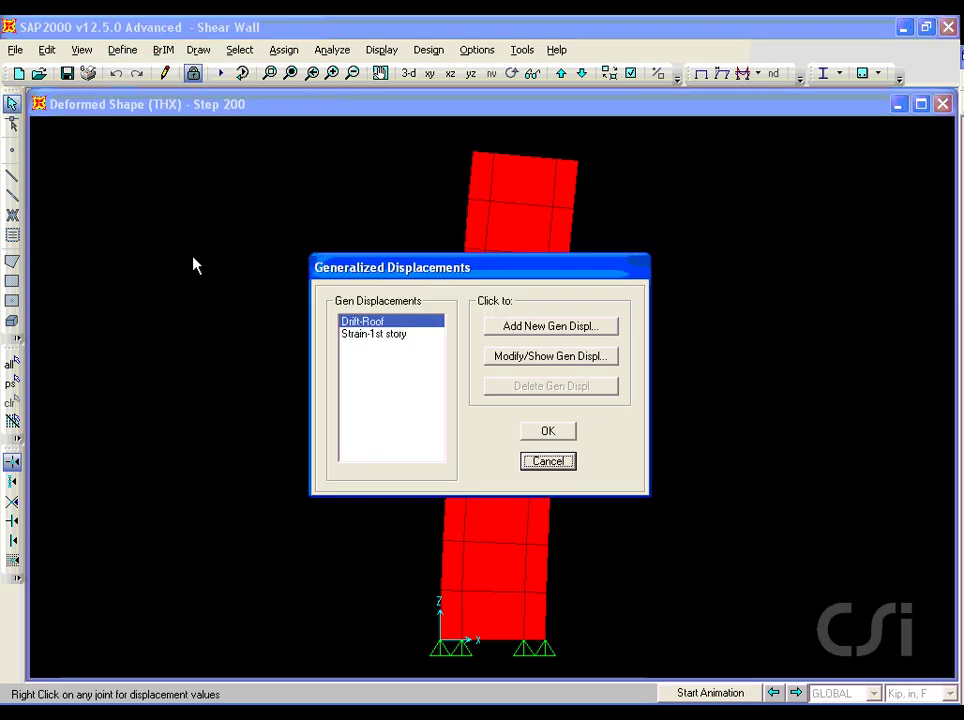
left_click(521, 333)
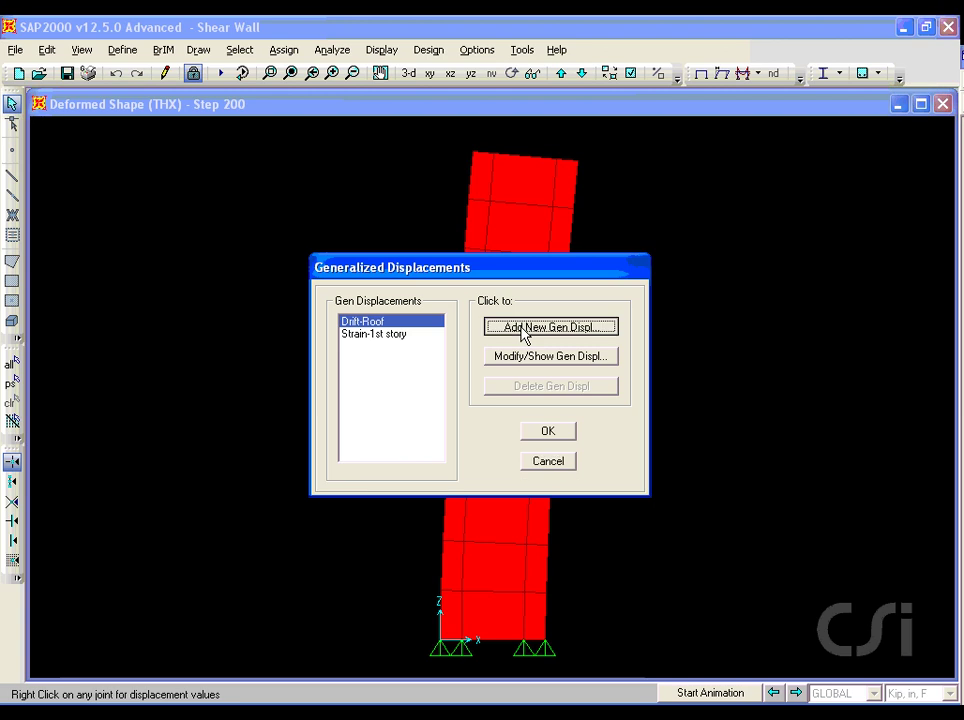
double_click(497, 282)
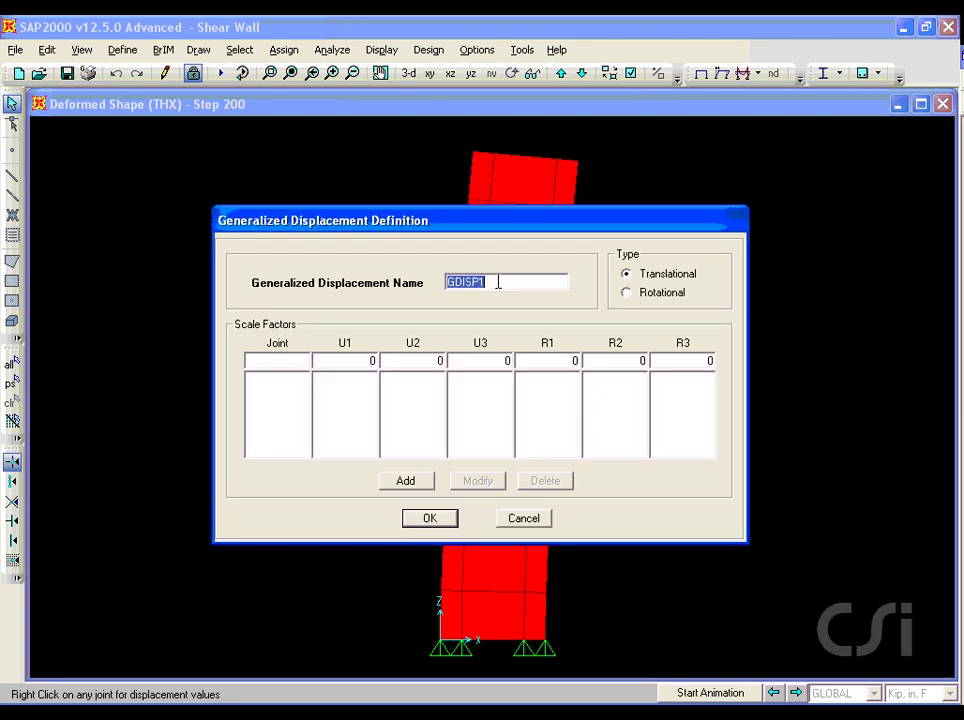
type("Rot")
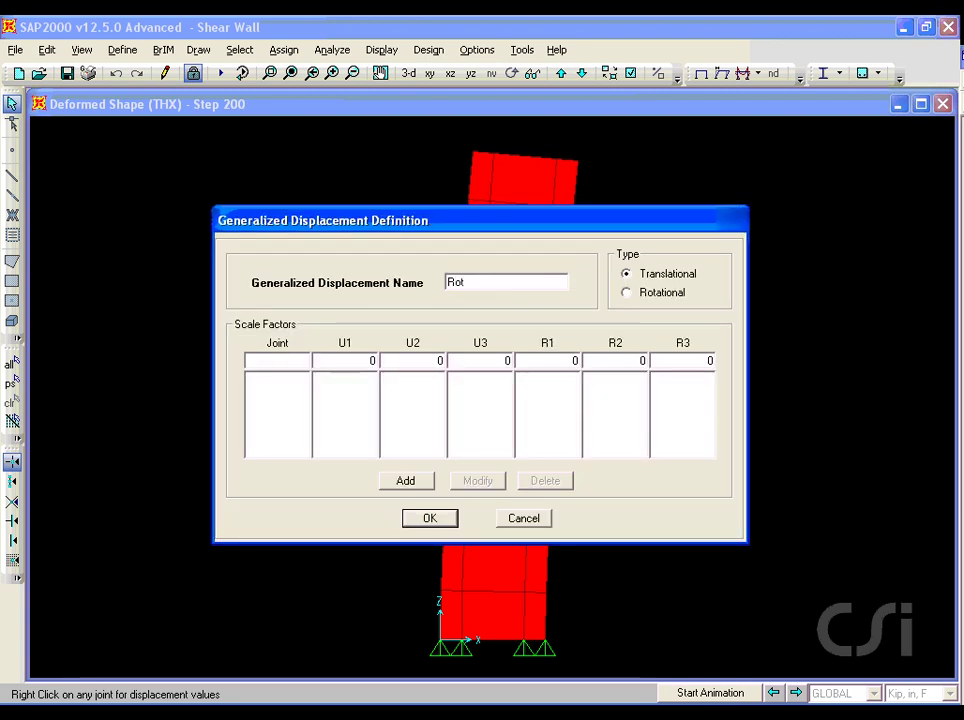
type("-1st story")
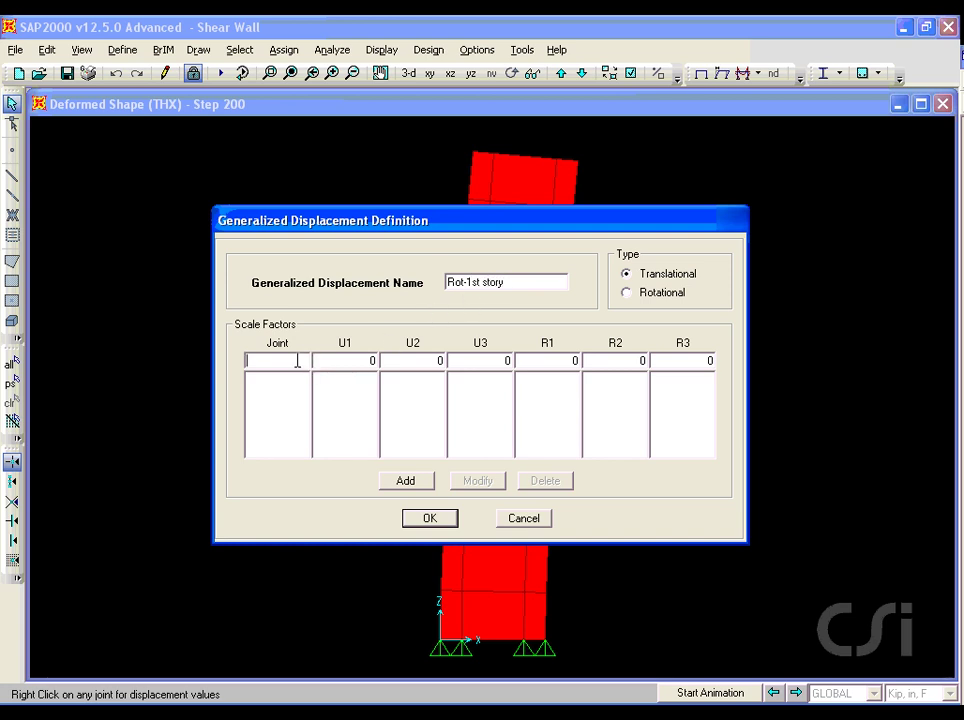
Add joint 7 with a U3 scale factor of 1/240 to the Rot-1st story displacement.
type("7")
left_click(470, 363)
type("1/240")
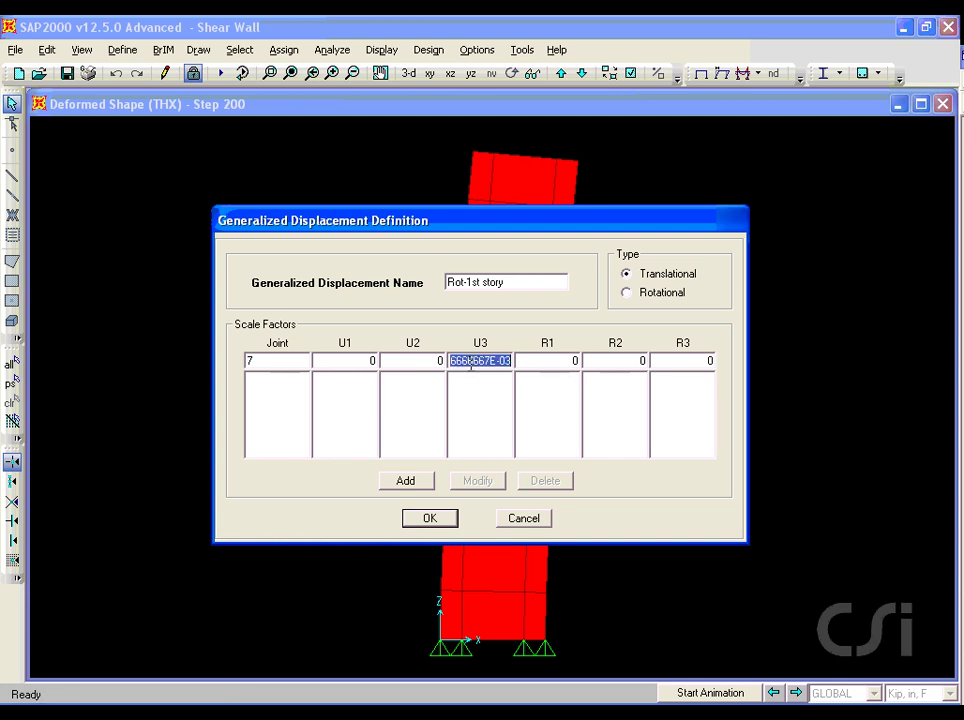
left_click(420, 481)
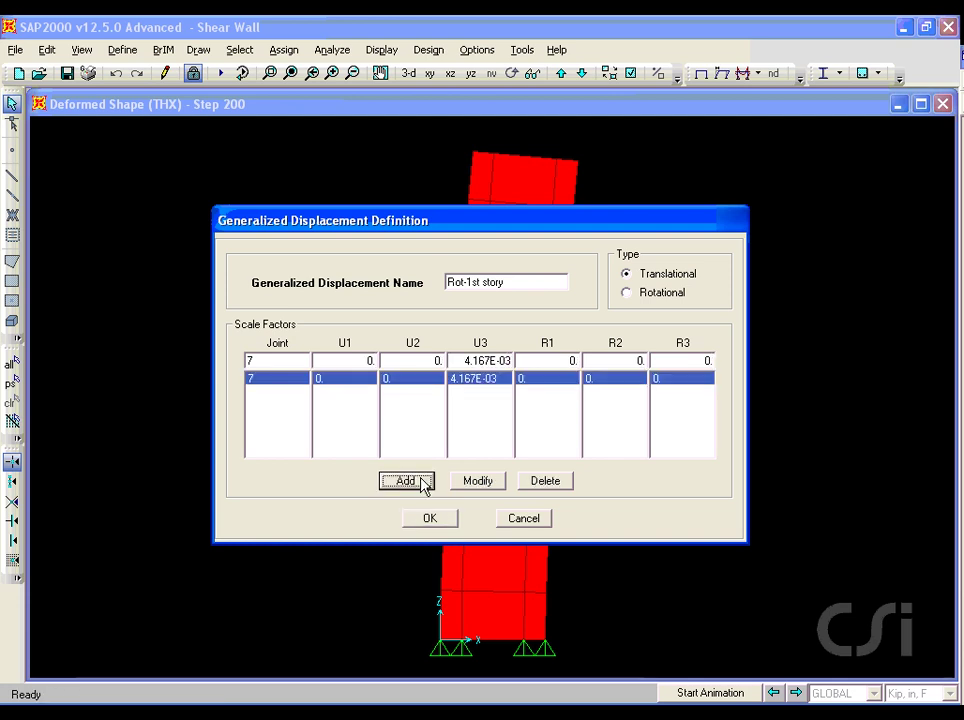
Add joint 18 with a U3 scale factor of -4.167E-03 to the Rot-1st story displacement and accept the generalized displacement definitions.
double_click(297, 362)
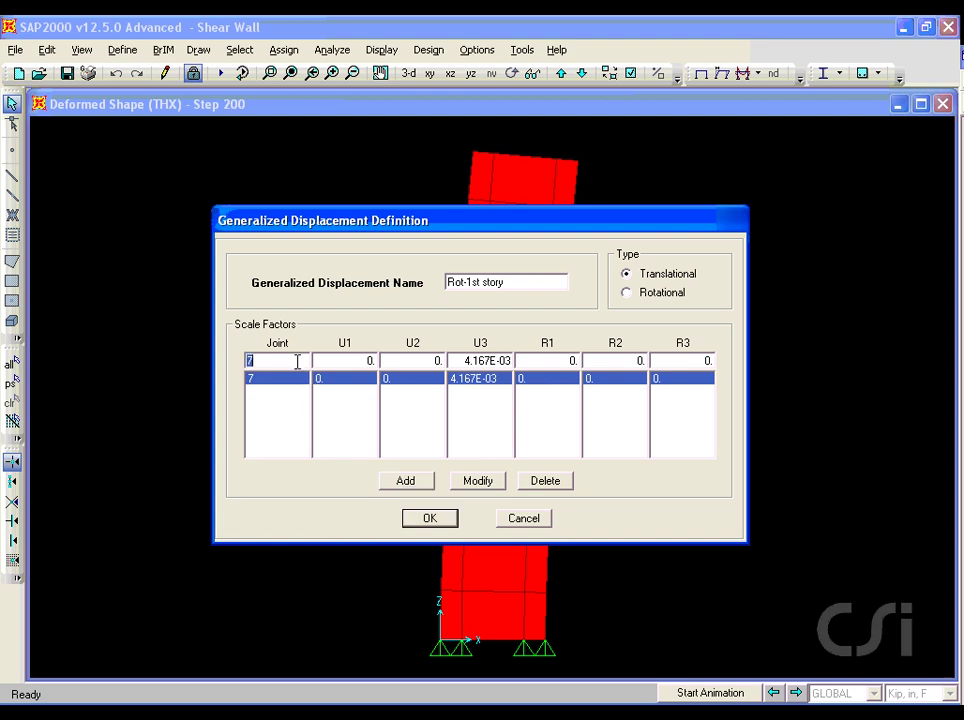
type("18")
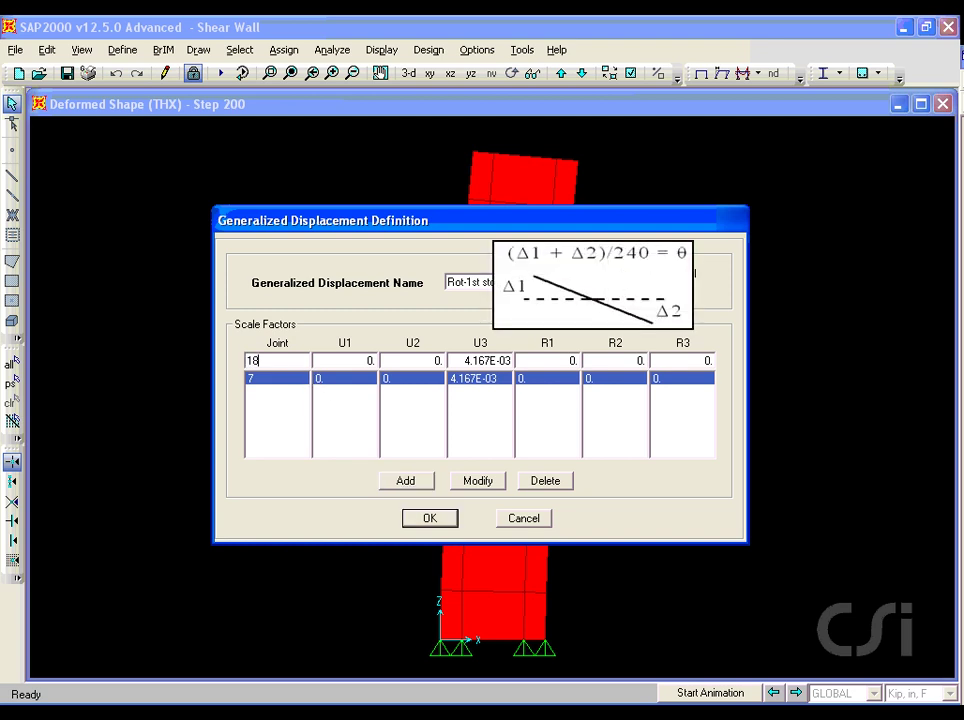
double_click(460, 360)
left_click(459, 358)
type("-")
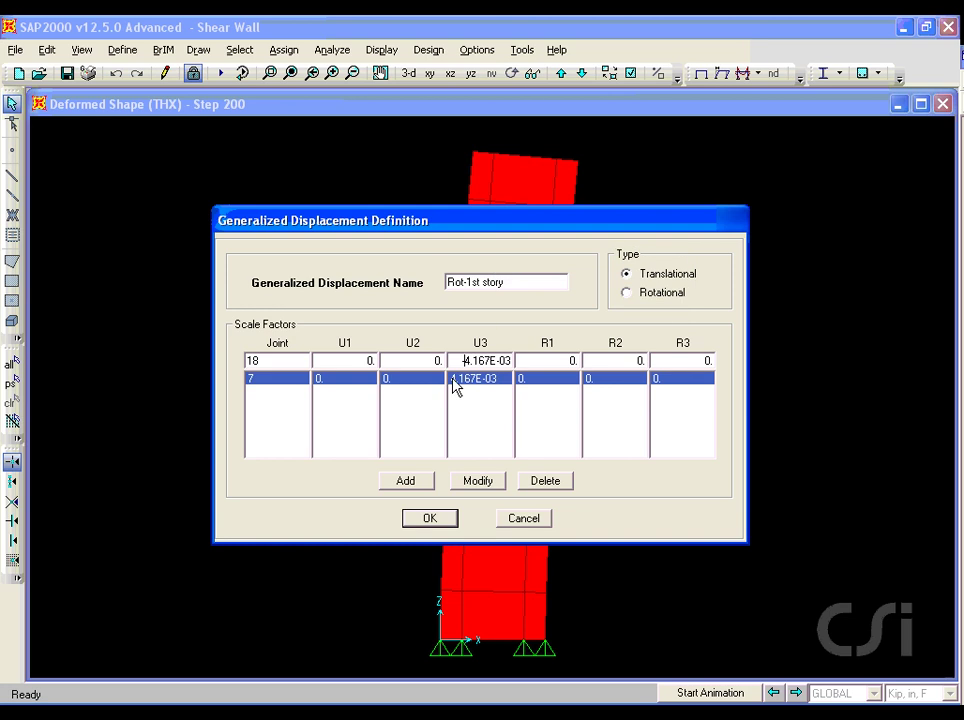
left_click(420, 484)
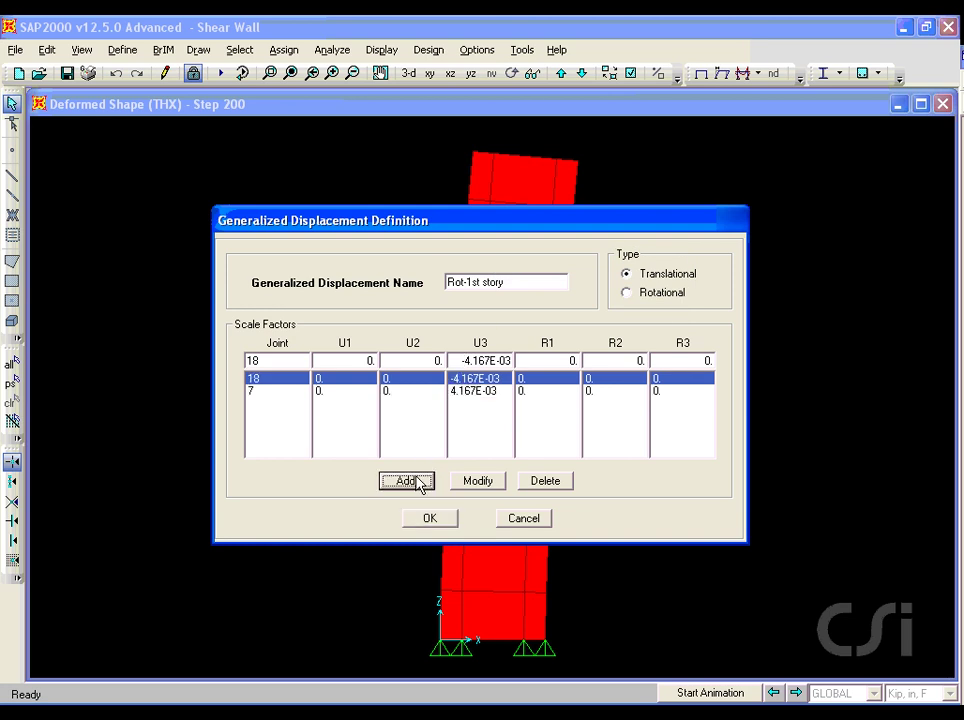
left_click(426, 520)
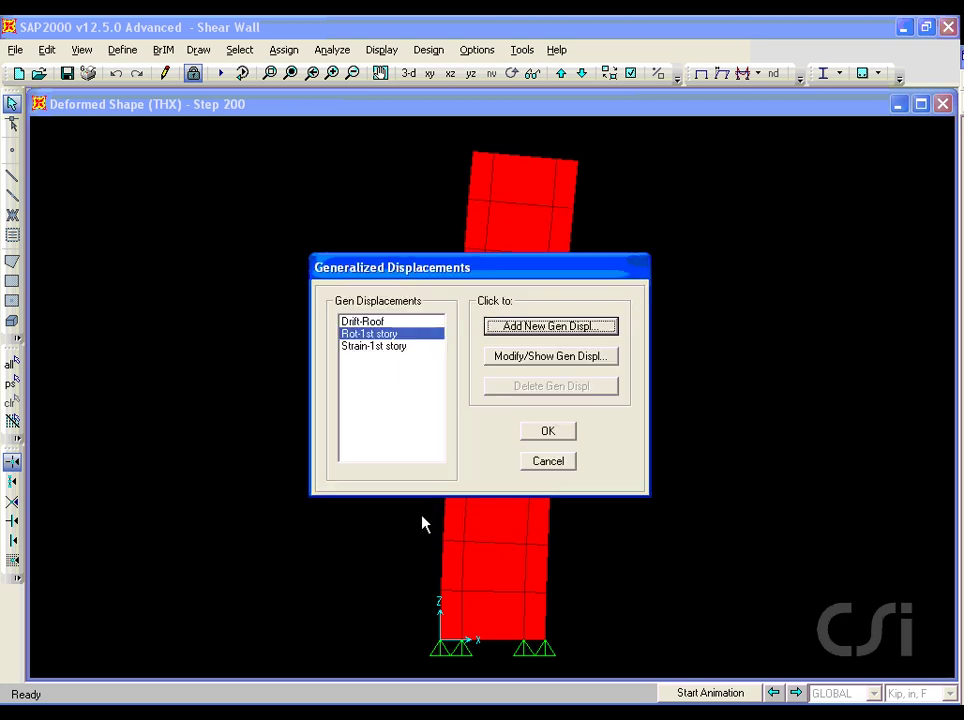
left_click(568, 439)
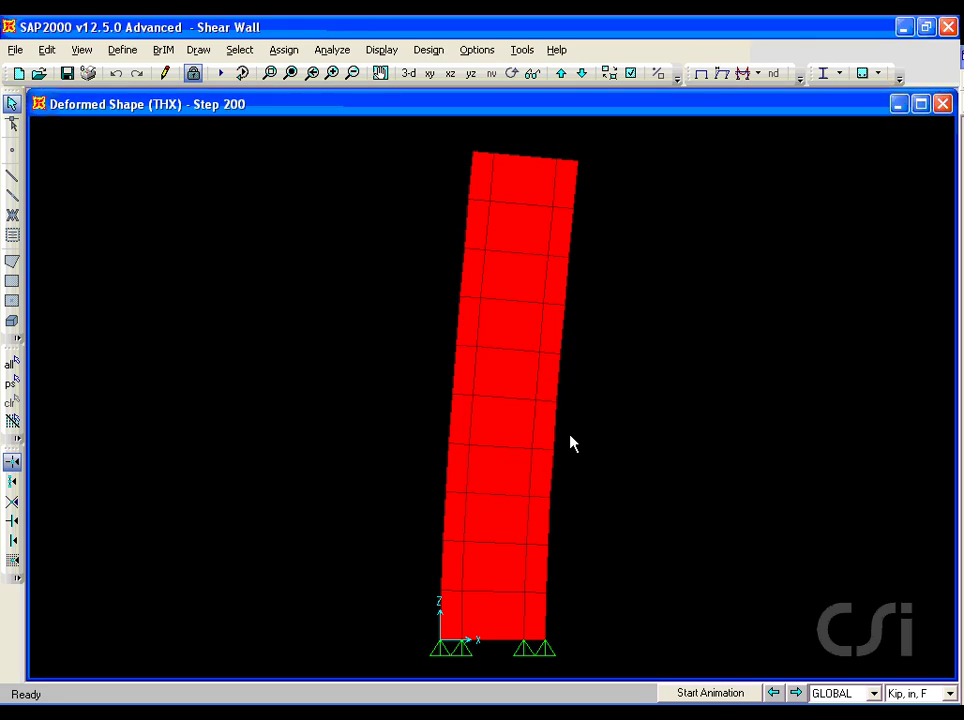
Assign the three first-story wall areas and the four joints along their top edge to a new group named "1st story".
left_click_drag(556, 608, 421, 621)
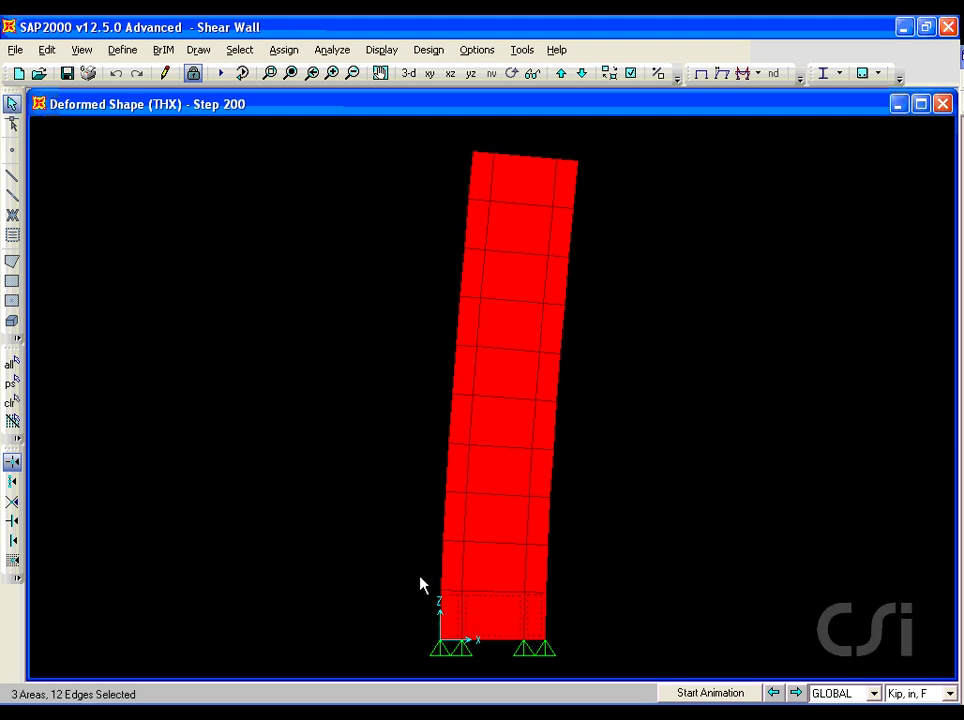
left_click_drag(476, 604, 549, 602)
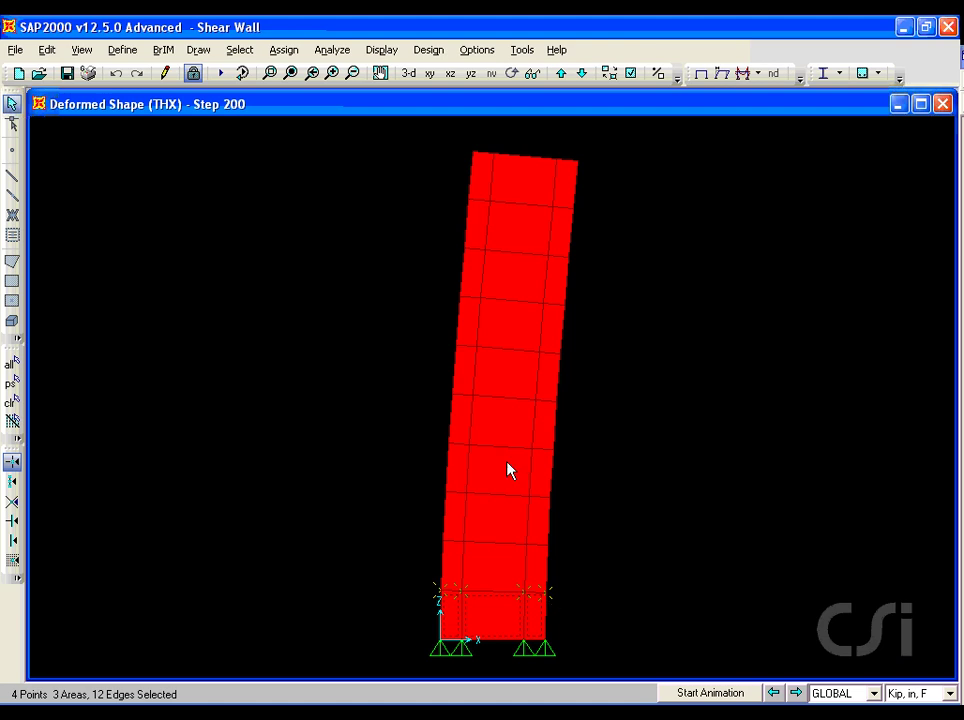
left_click(284, 50)
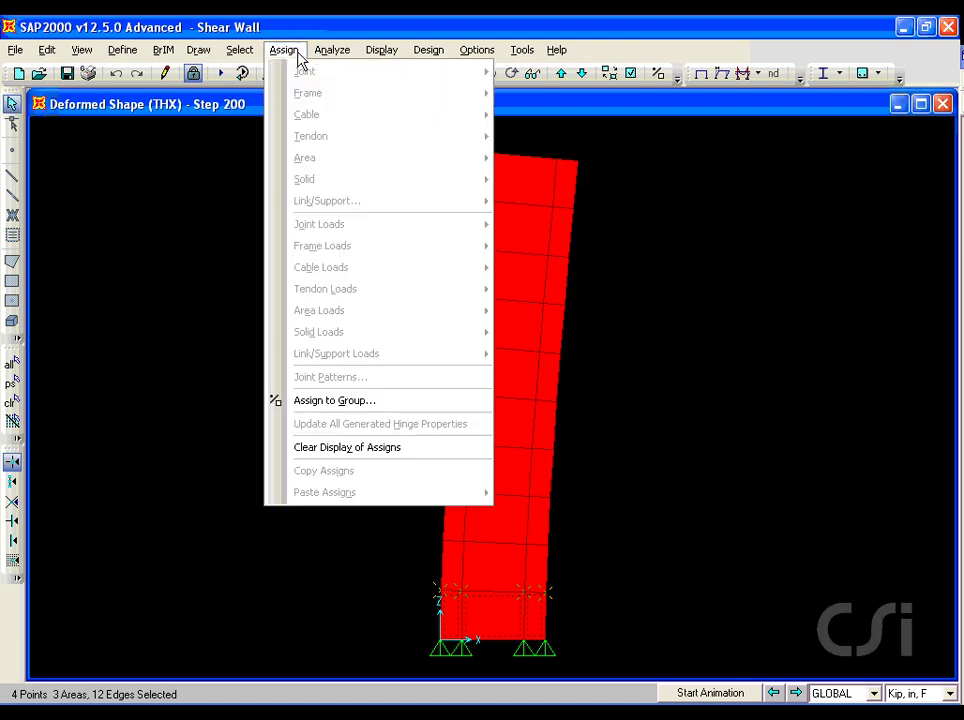
left_click(305, 402)
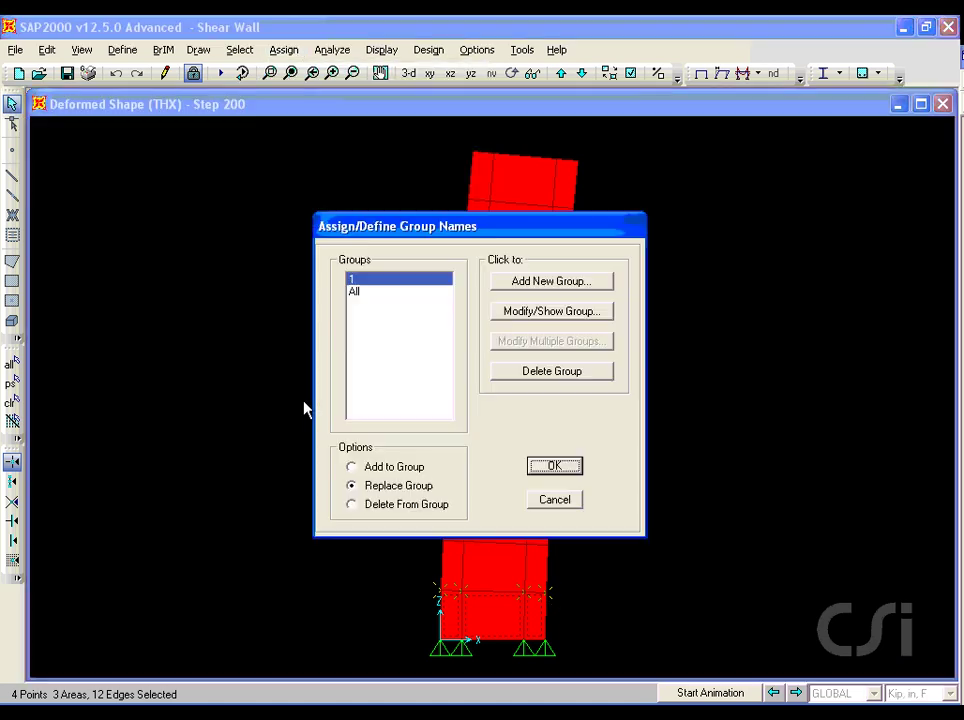
left_click(524, 284)
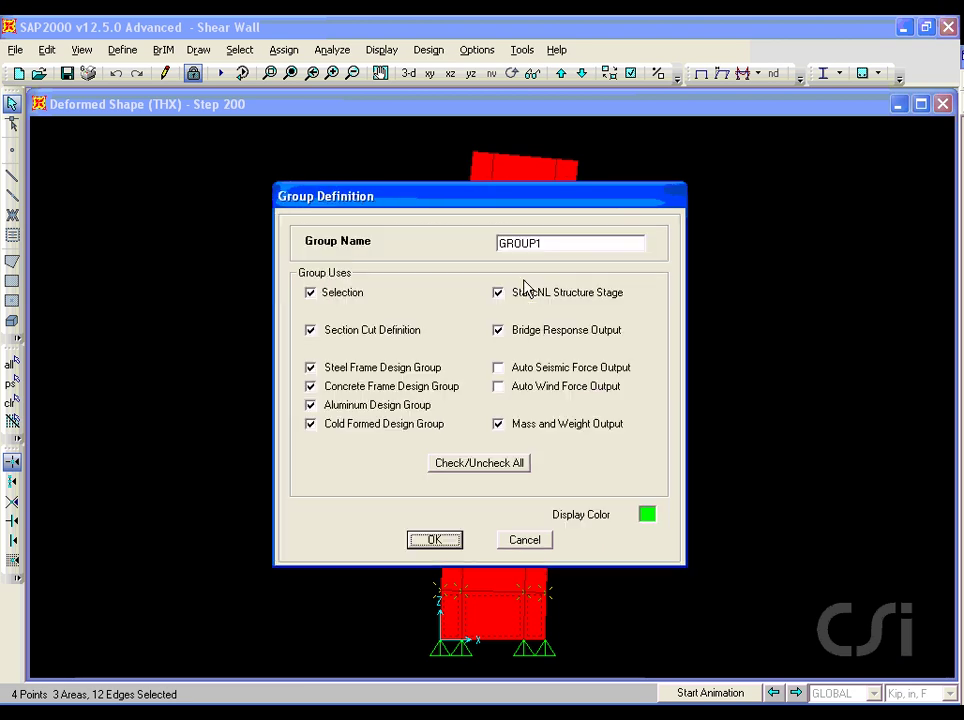
double_click(547, 243)
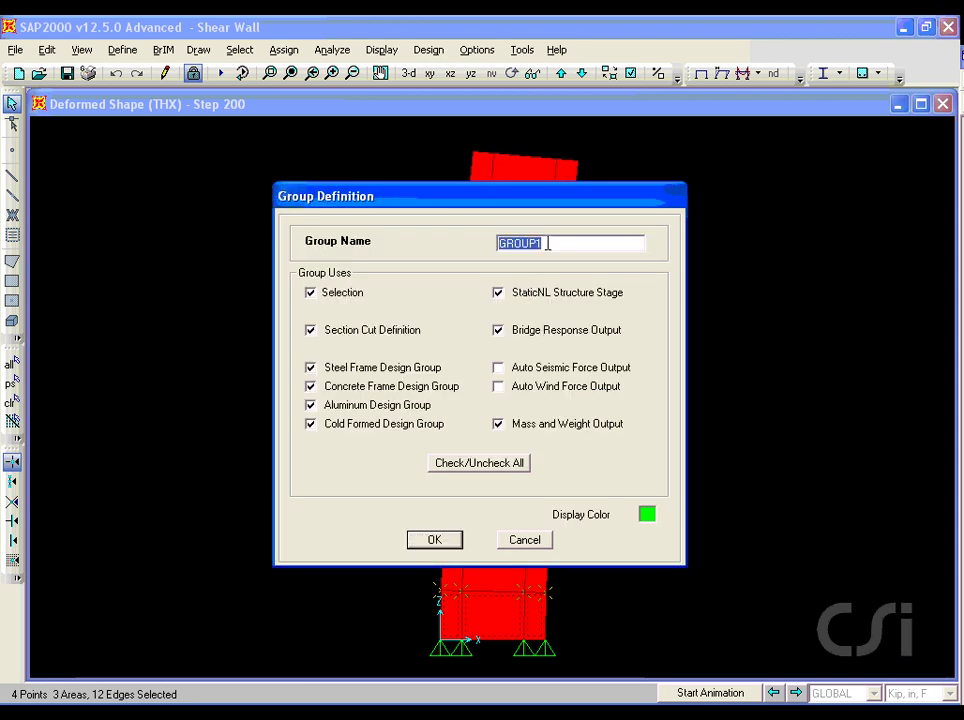
type("1st story")
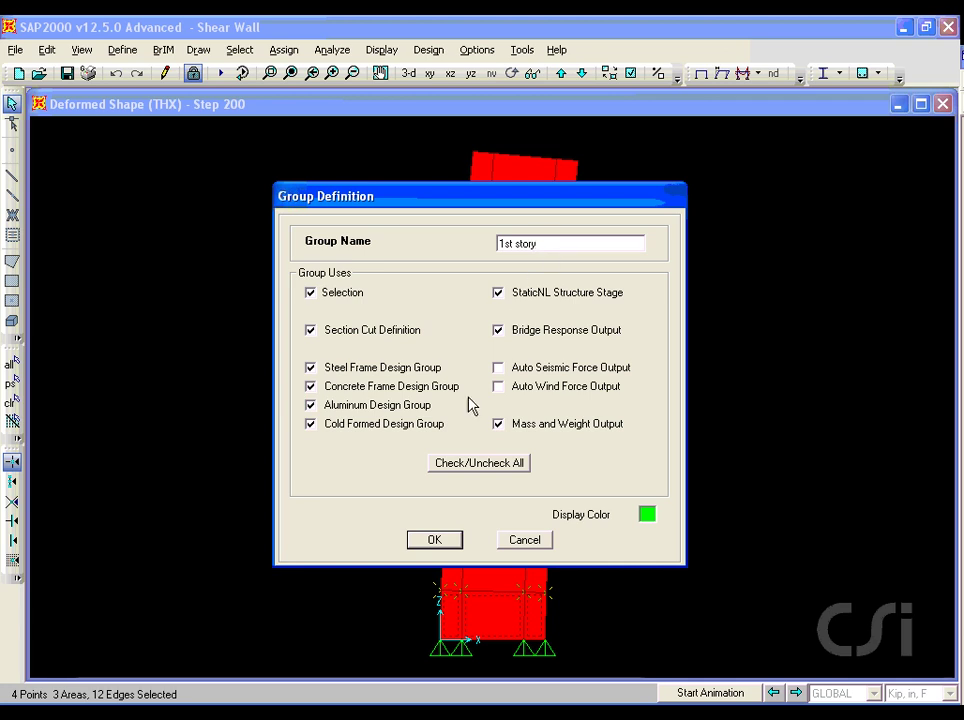
left_click(434, 540)
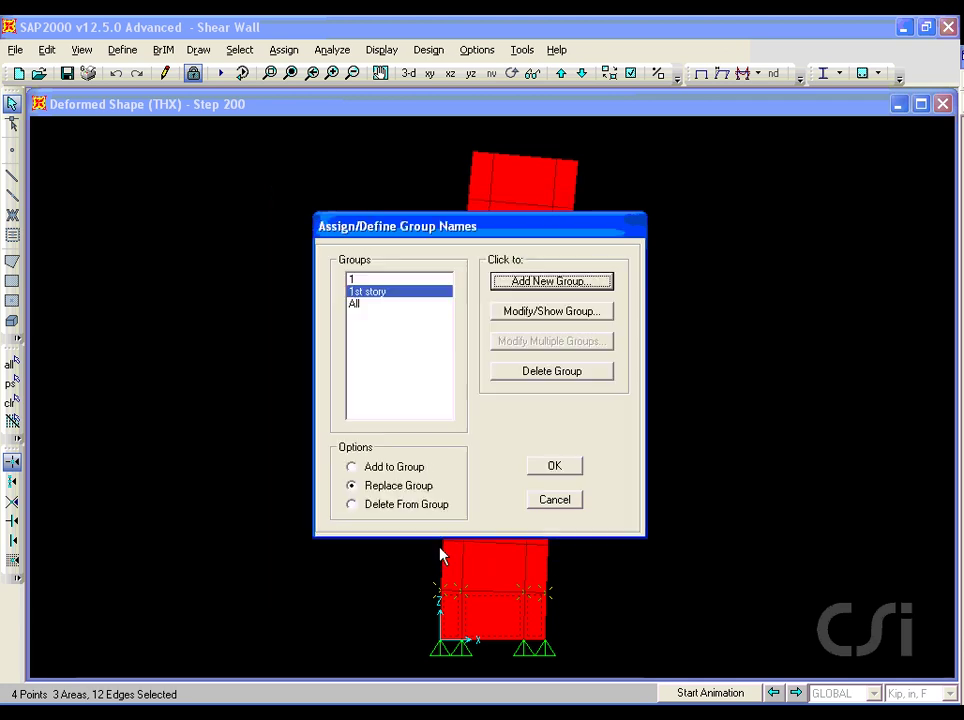
left_click(544, 476)
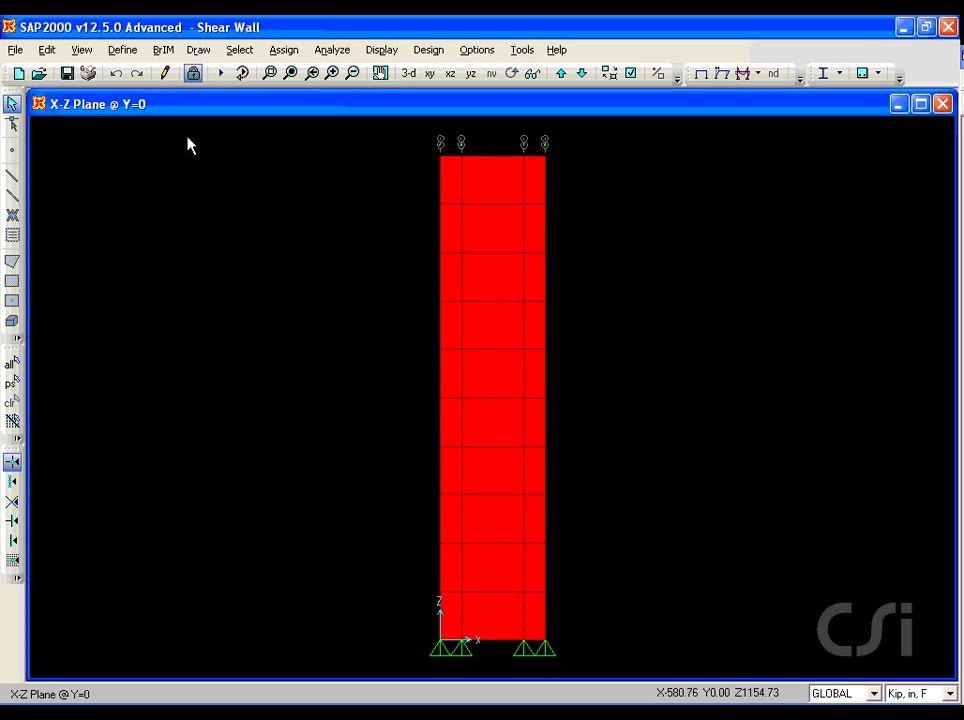
Define a section cut by the 1st story group with the Analysis result type and accept the section cut list.
left_click(124, 51)
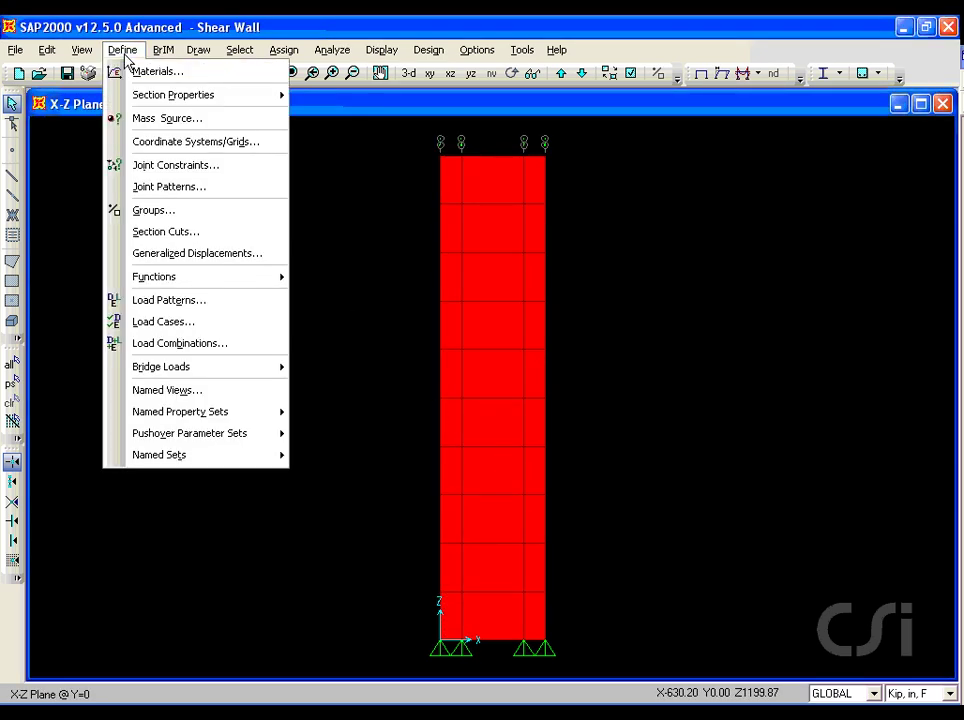
left_click(165, 232)
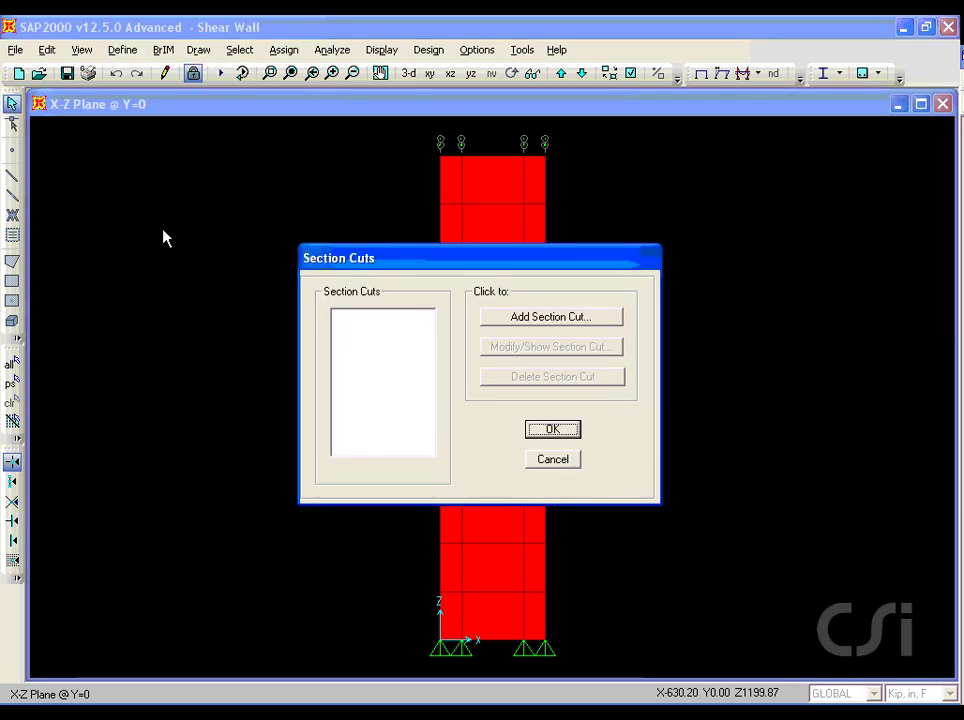
left_click(508, 331)
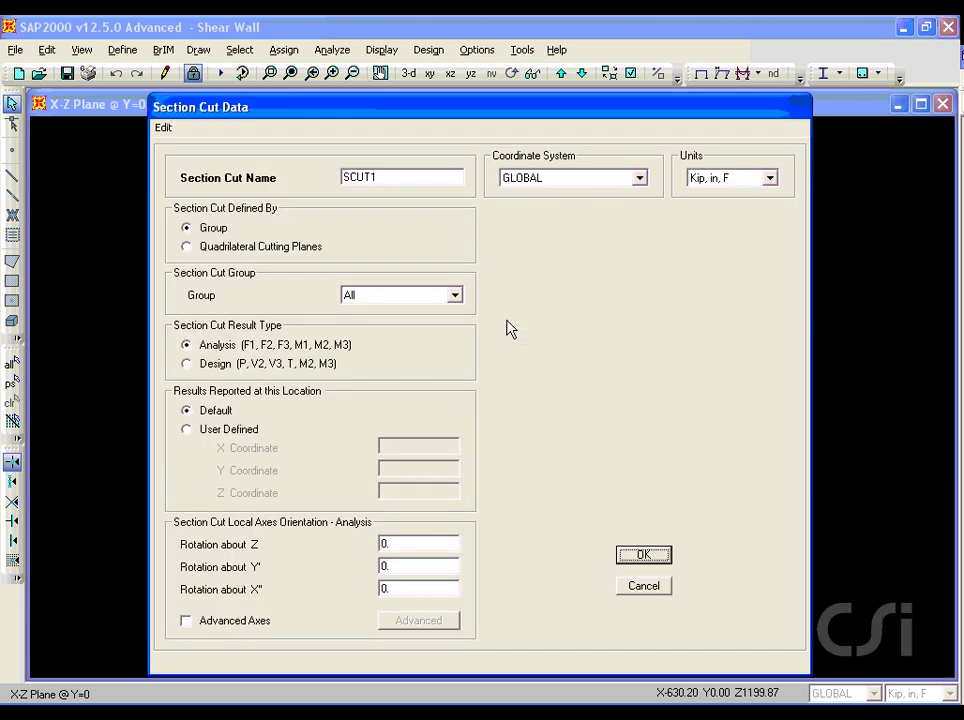
left_click(455, 296)
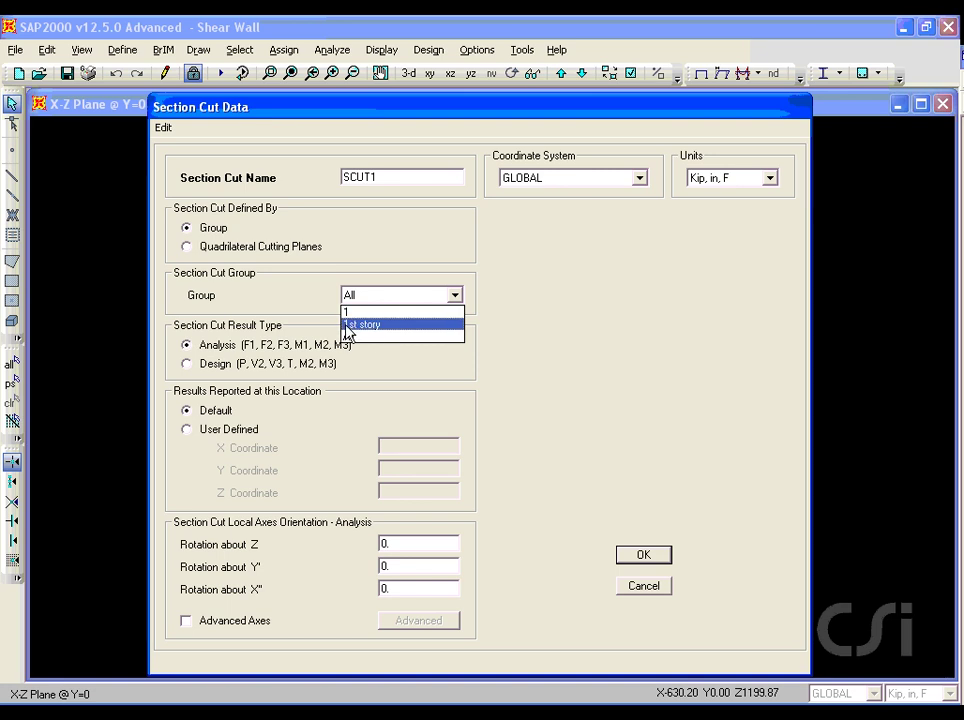
left_click(388, 325)
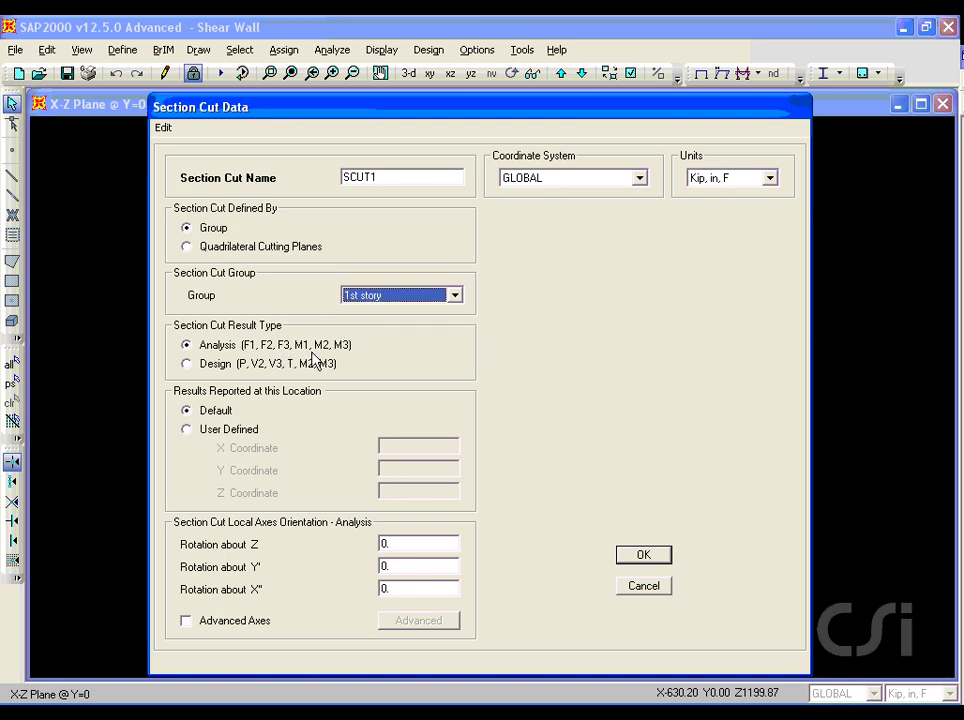
left_click(650, 556)
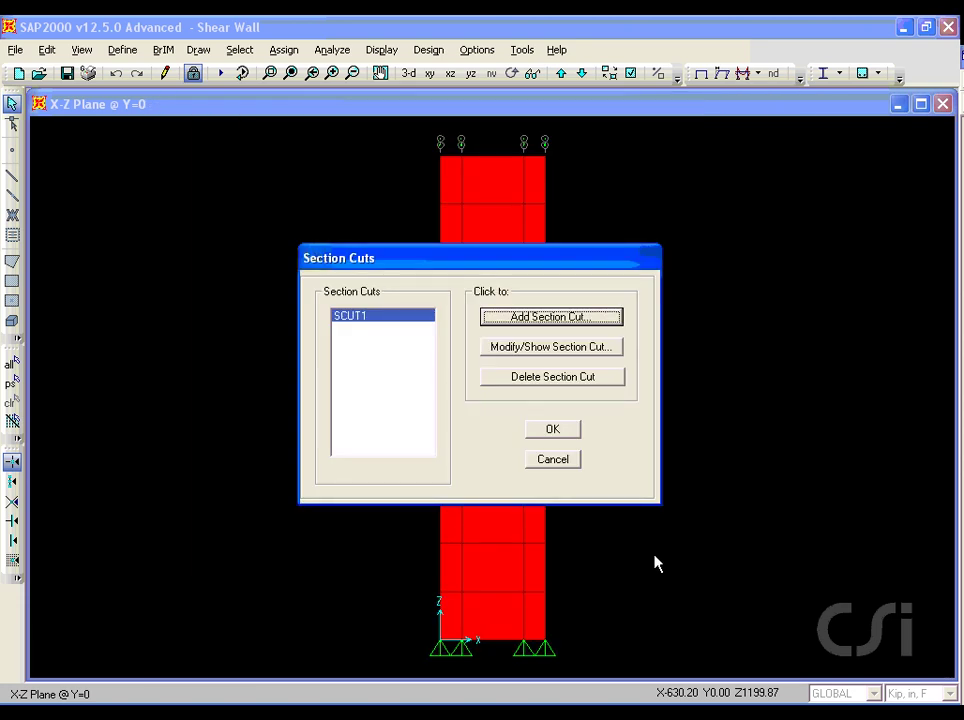
left_click(553, 430)
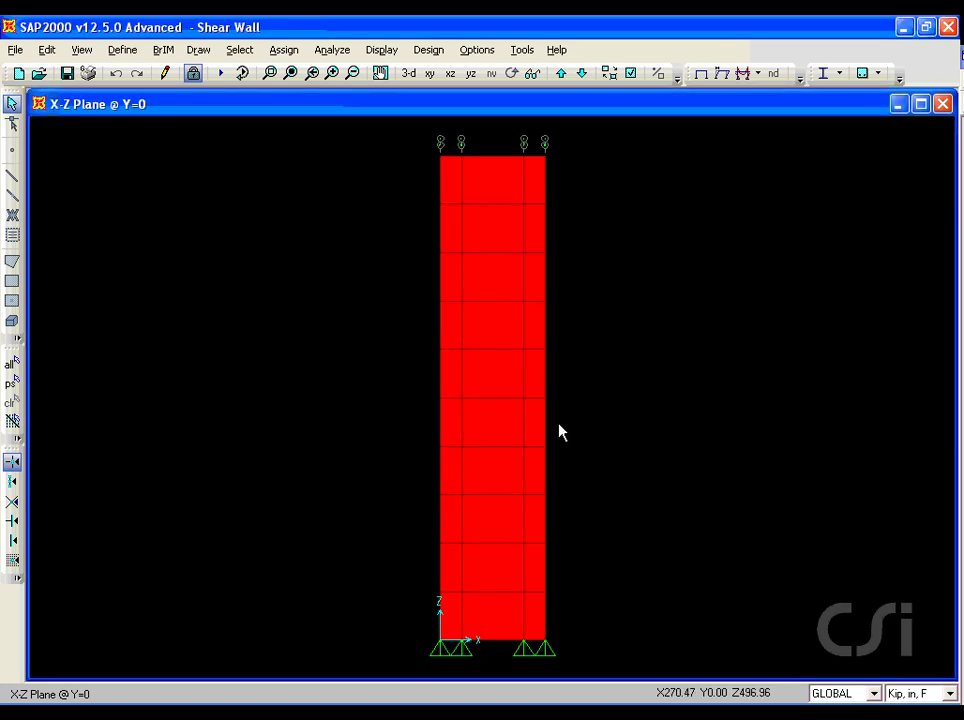
Reopen the plot function trace definition and remove Strain-1st story from the vertical functions.
left_click(385, 52)
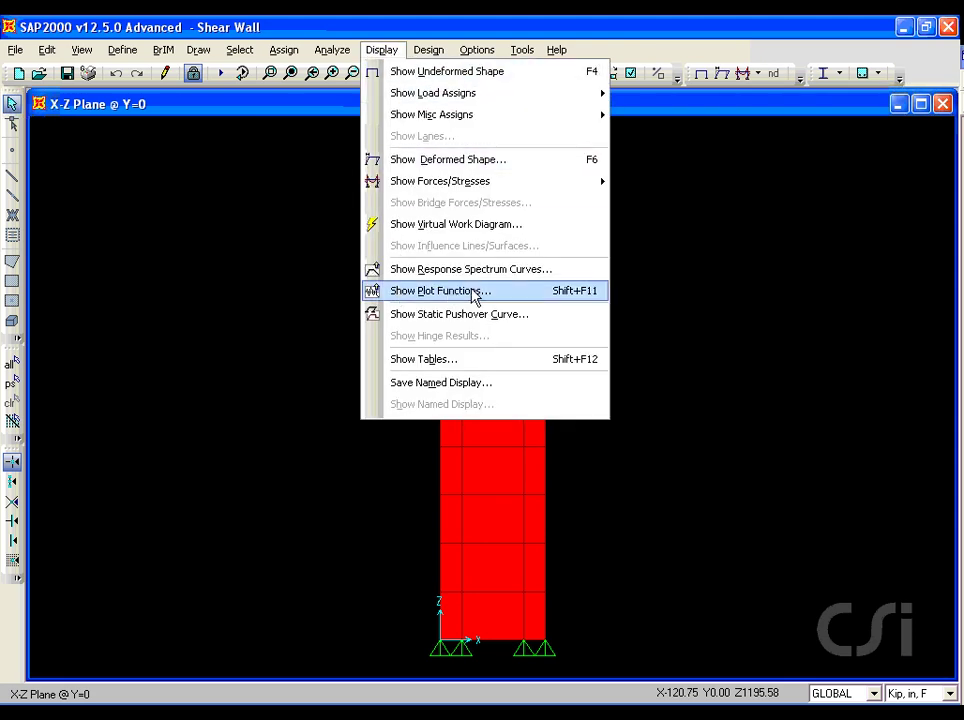
left_click(484, 293)
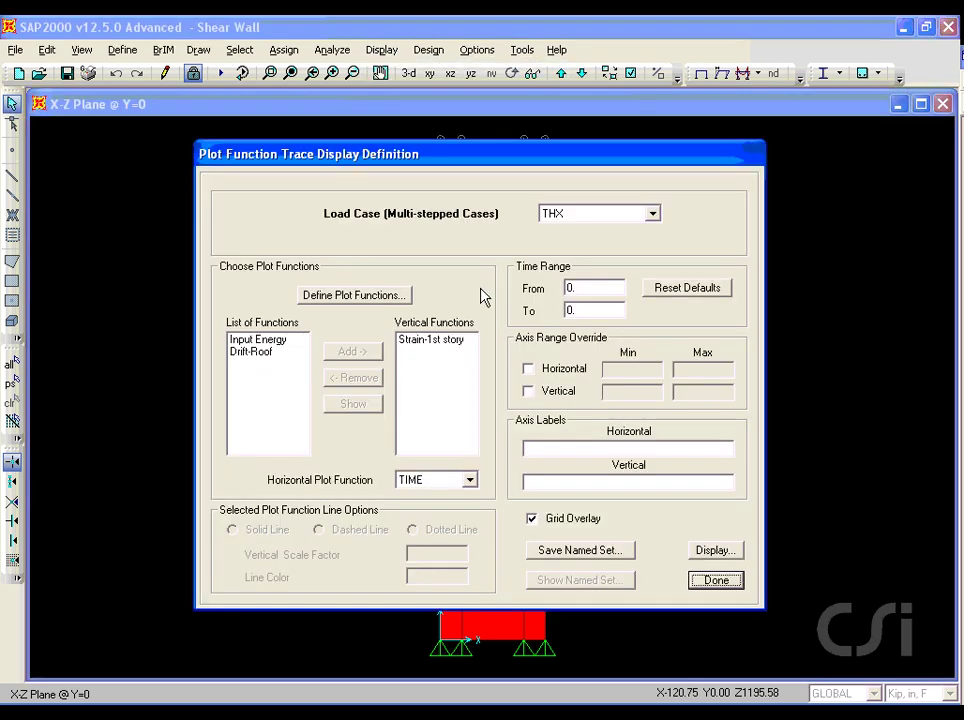
left_click(453, 341)
left_click(357, 378)
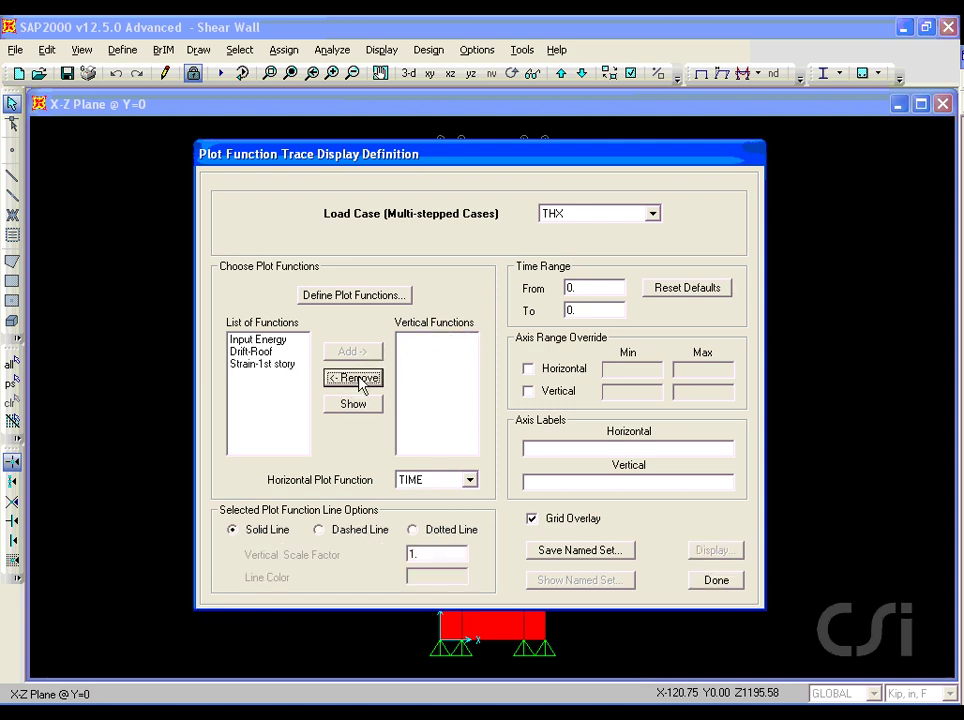
Add a generalized displacement plot function for Rot-1st story.
left_click(336, 301)
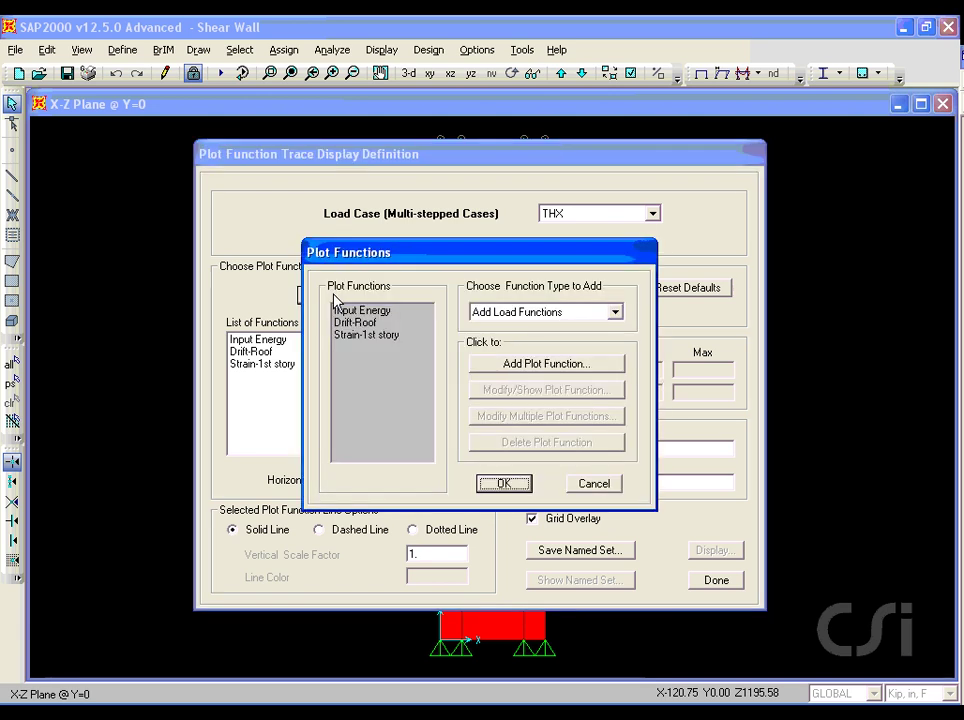
left_click(500, 313)
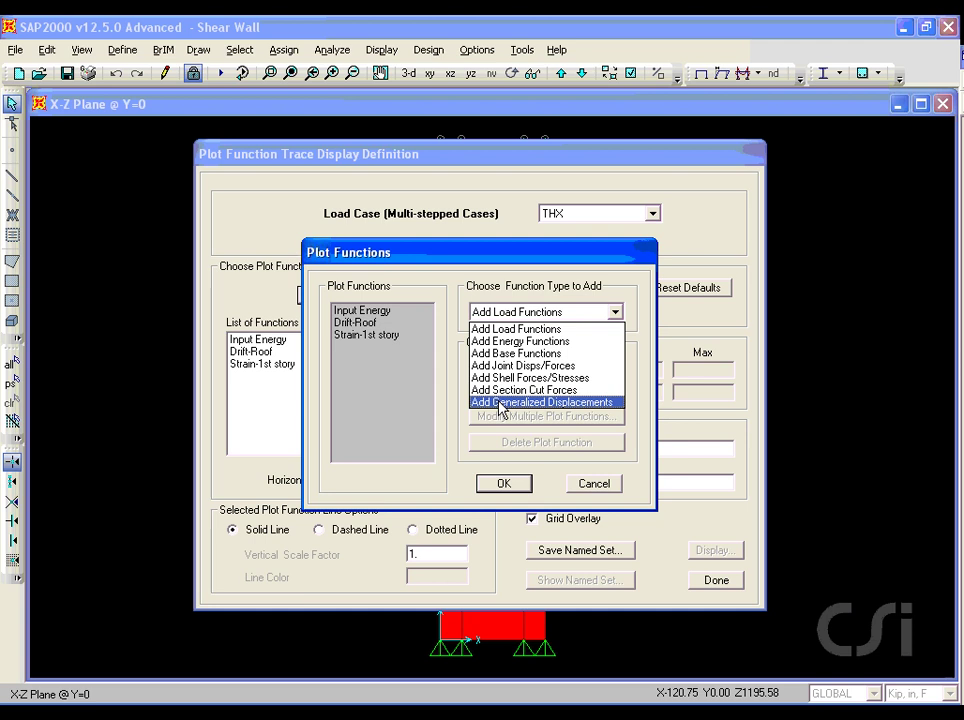
left_click(500, 402)
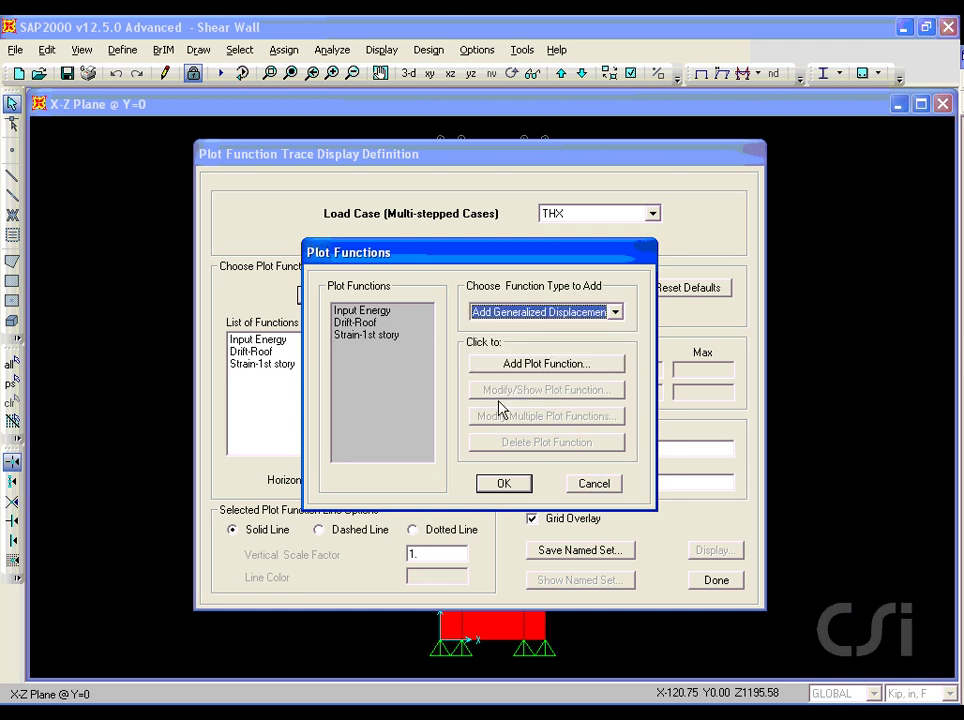
left_click(546, 366)
left_click(549, 316)
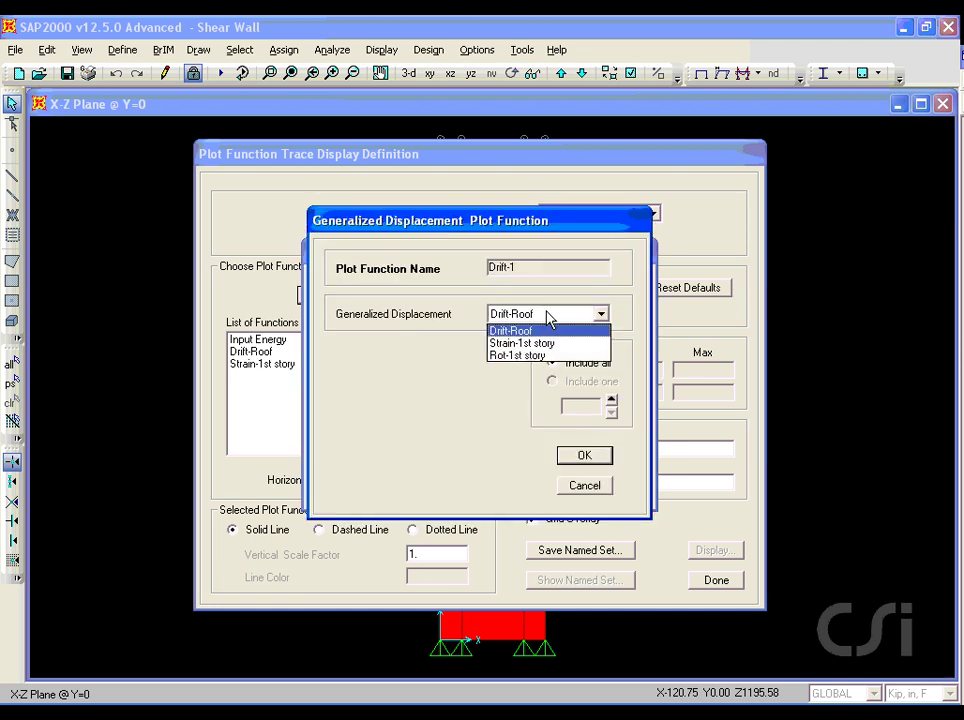
left_click(537, 355)
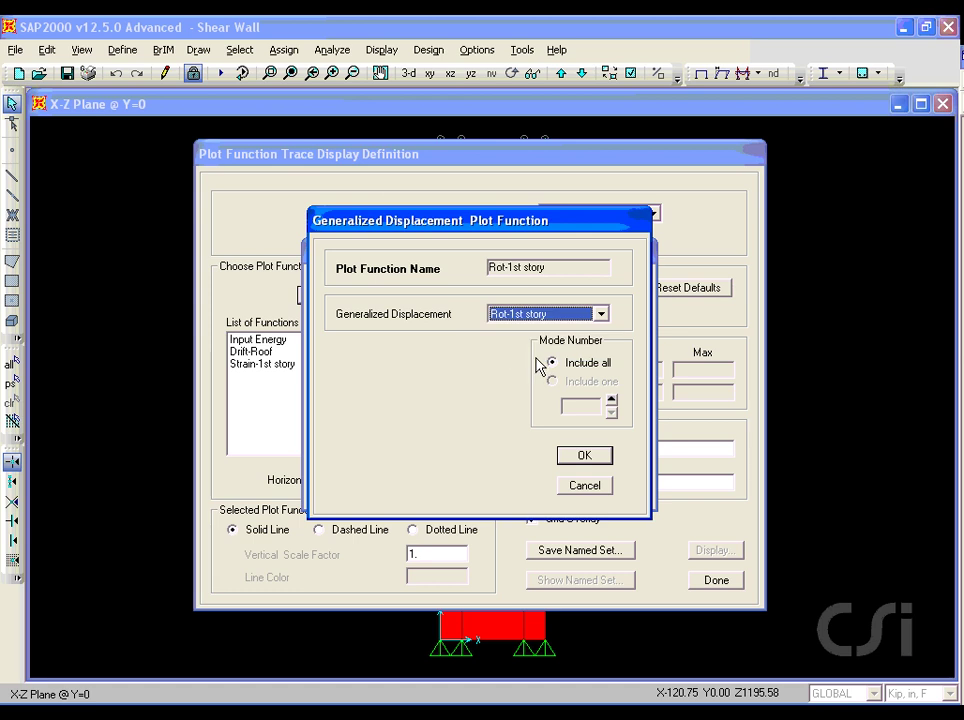
left_click(584, 456)
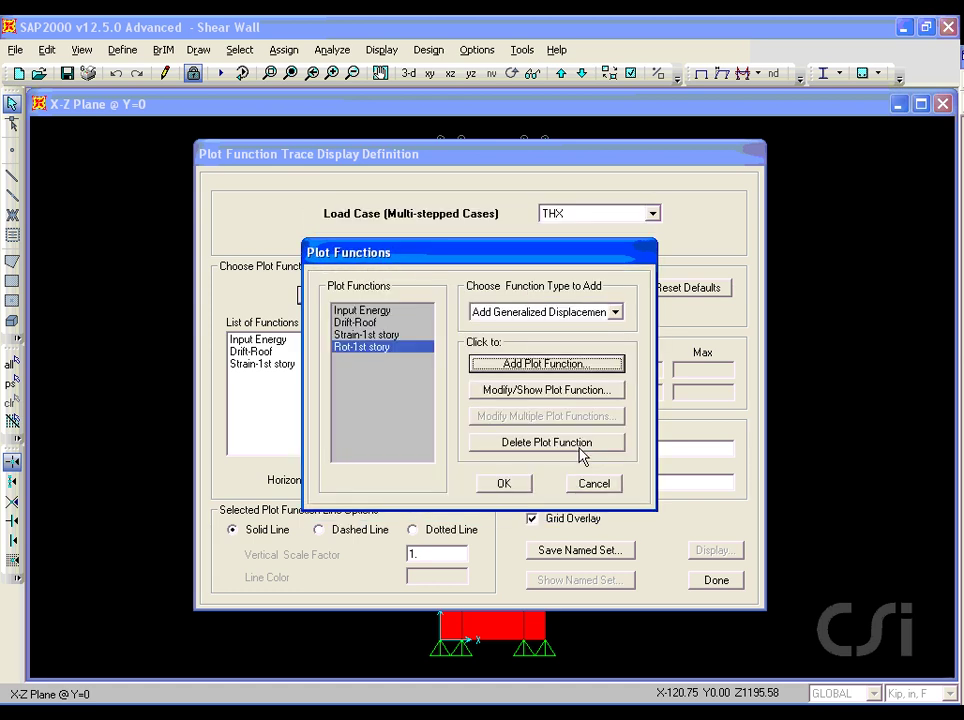
Add a section cut force plot function for SCUT1 with component M2 and accept the plot function list.
left_click(577, 316)
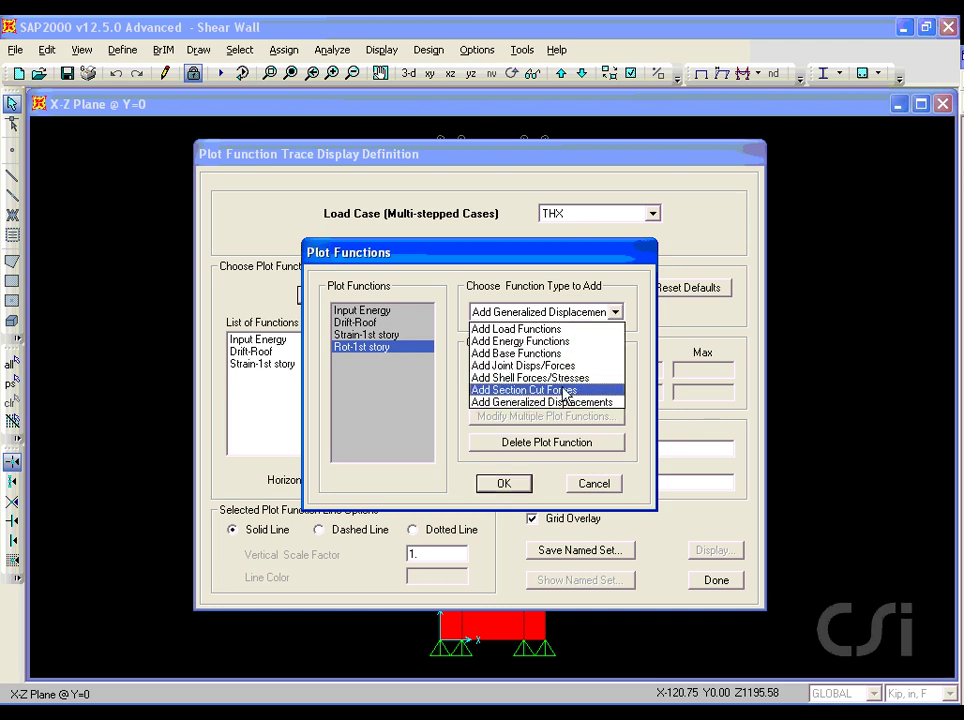
left_click(545, 390)
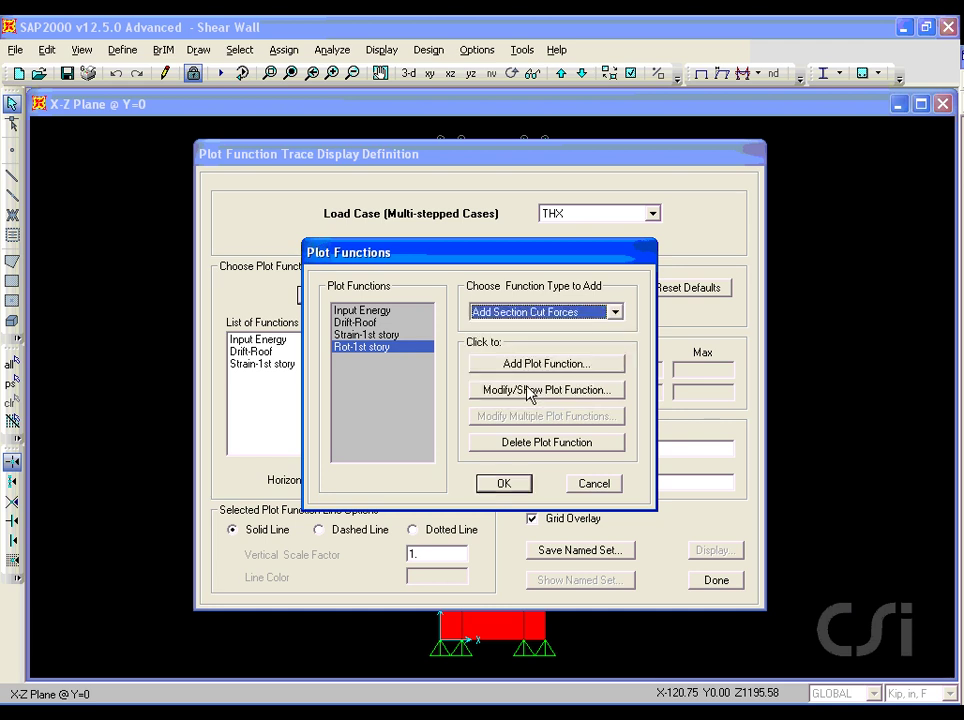
left_click(546, 366)
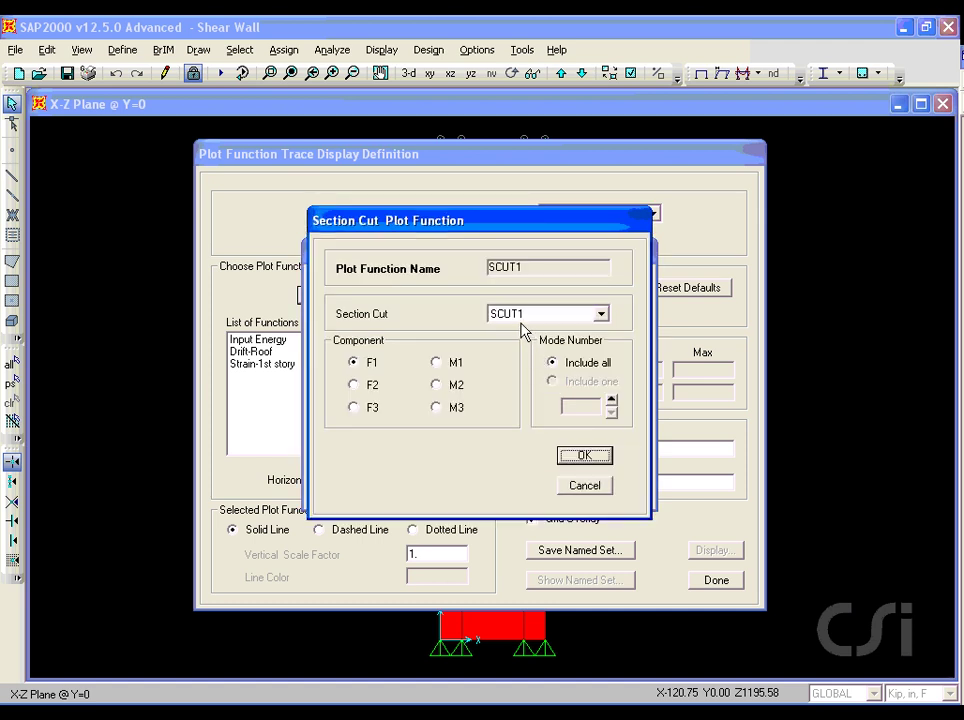
left_click(444, 389)
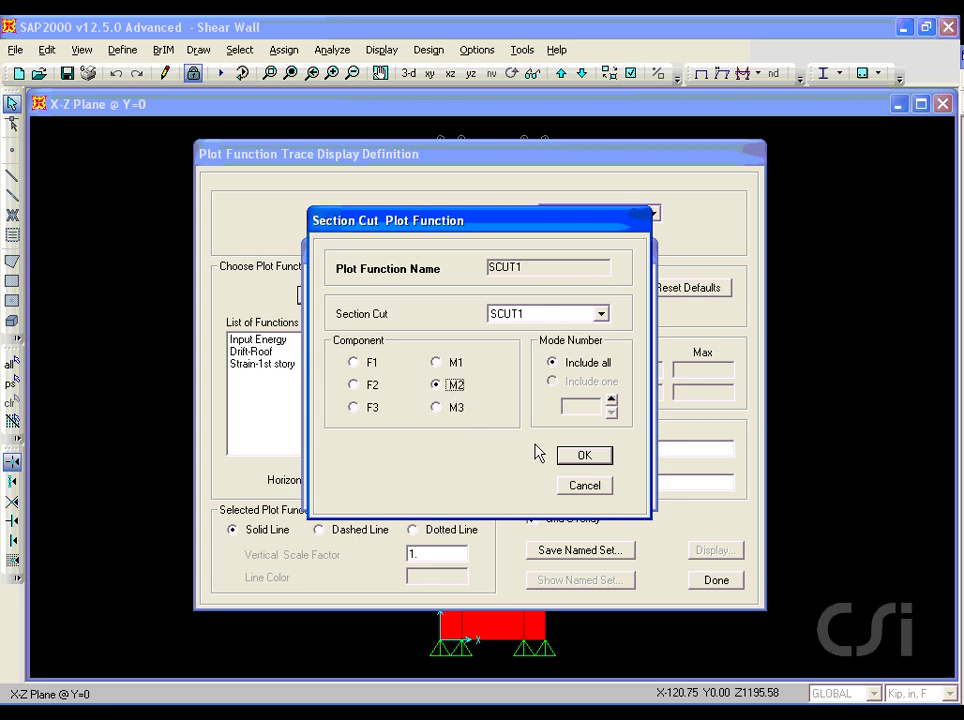
left_click(586, 460)
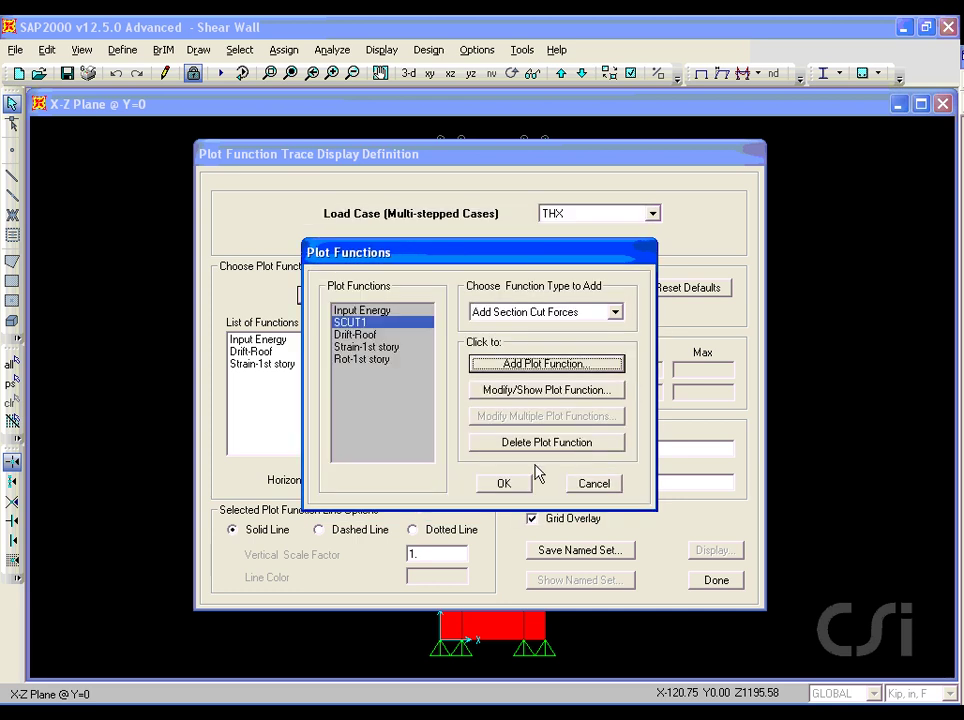
left_click(516, 486)
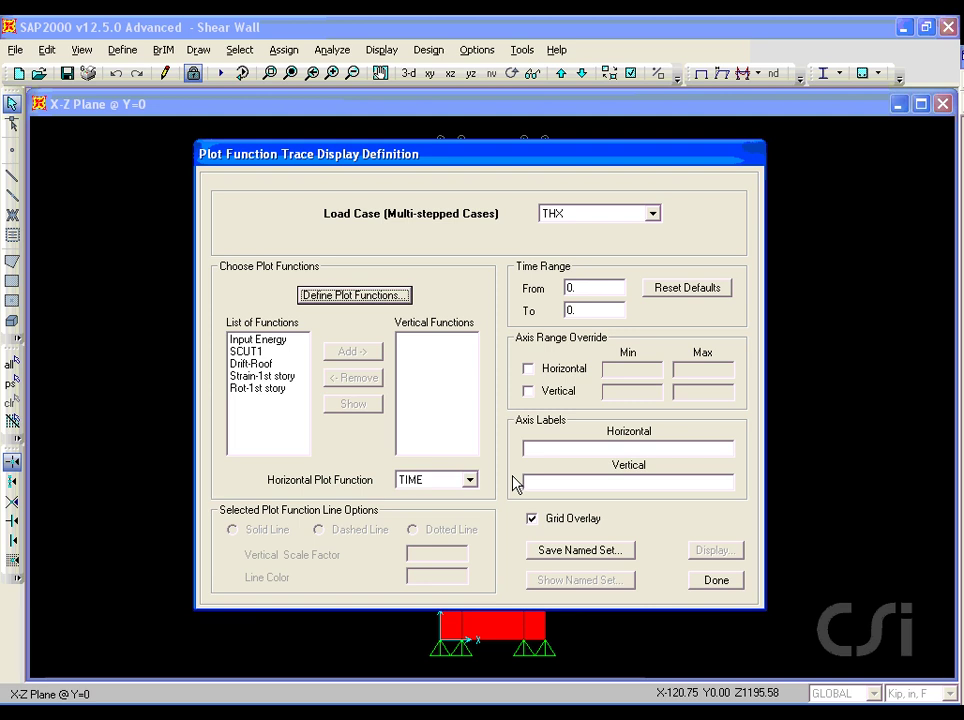
Plot SCUT1 as the vertical function against Rot-1st story for load case THX, and close the plot and its definition.
left_click(258, 354)
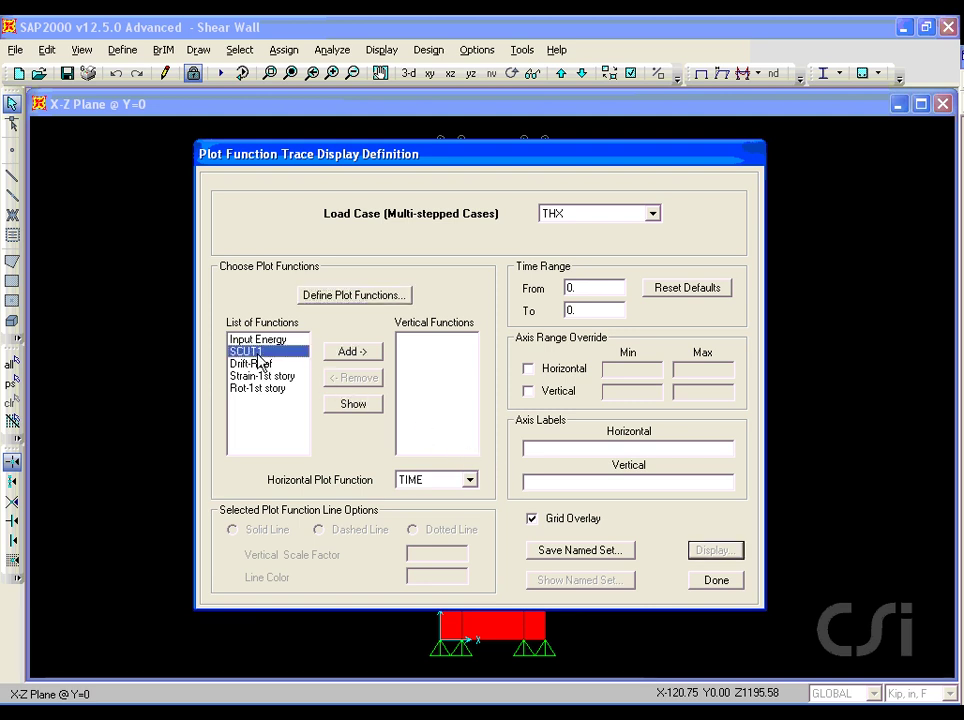
left_click(355, 352)
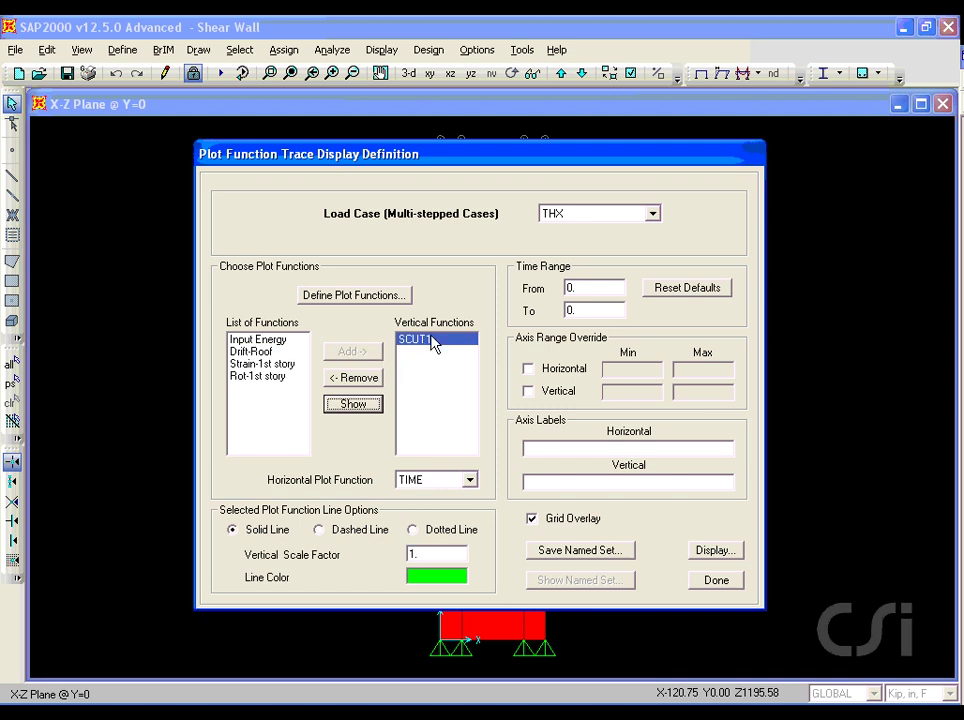
left_click(467, 480)
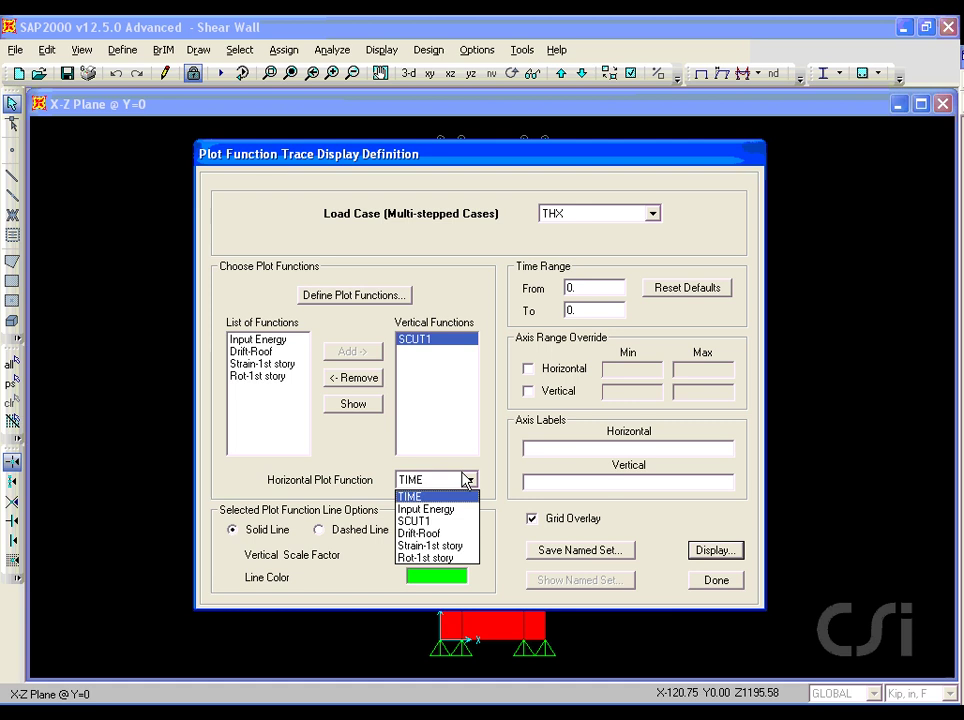
left_click(428, 560)
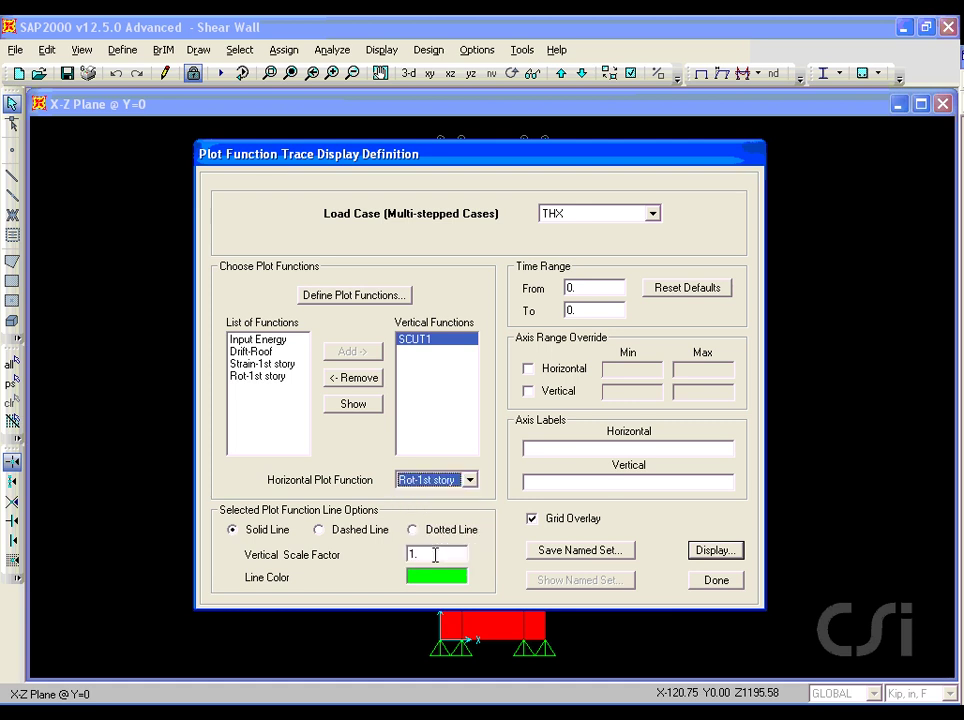
left_click(714, 551)
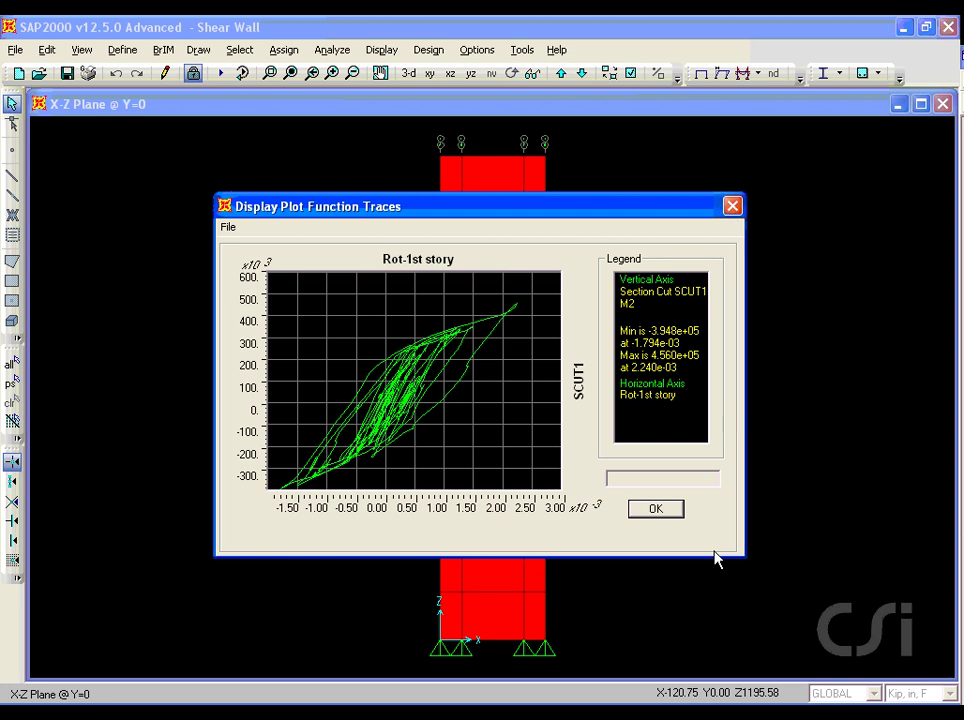
left_click(658, 512)
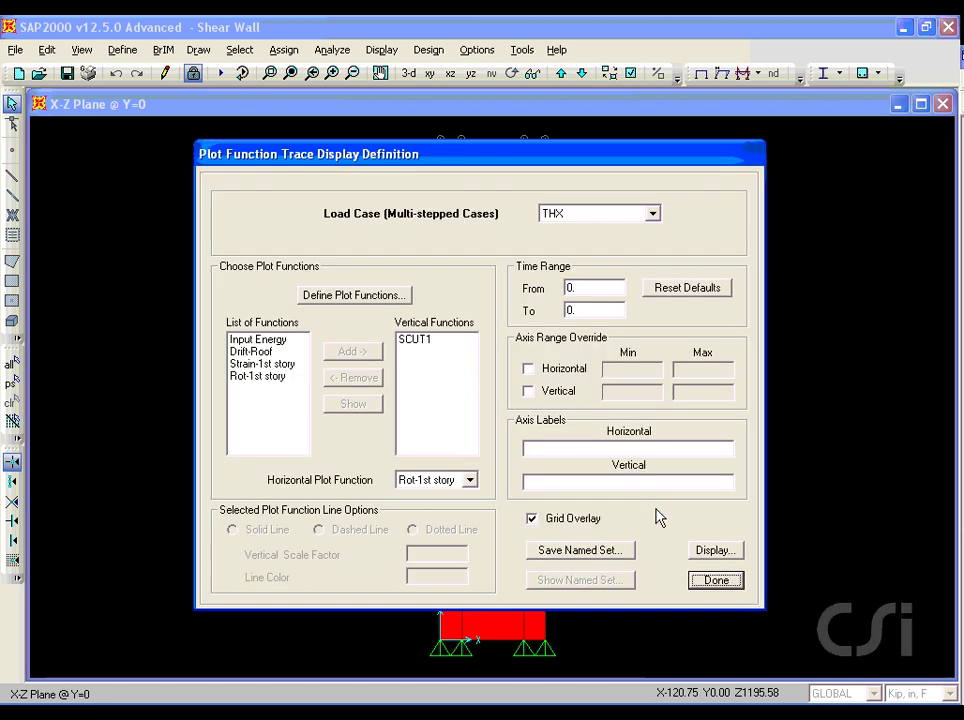
left_click(716, 582)
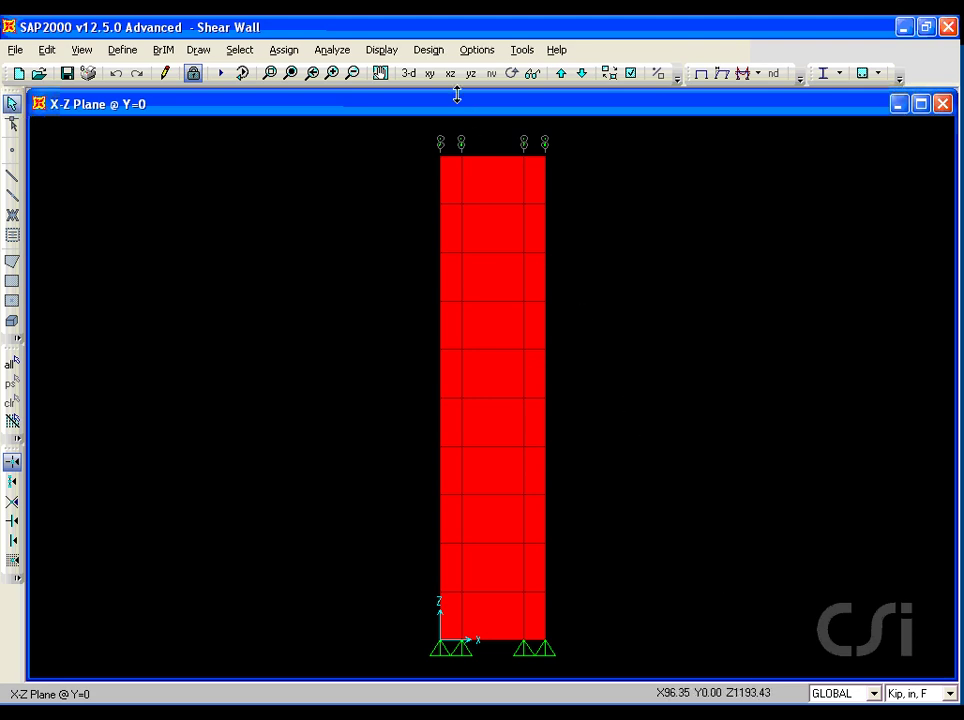
Show the deformed shape of the wall for case PushX at step 1.
left_click(382, 50)
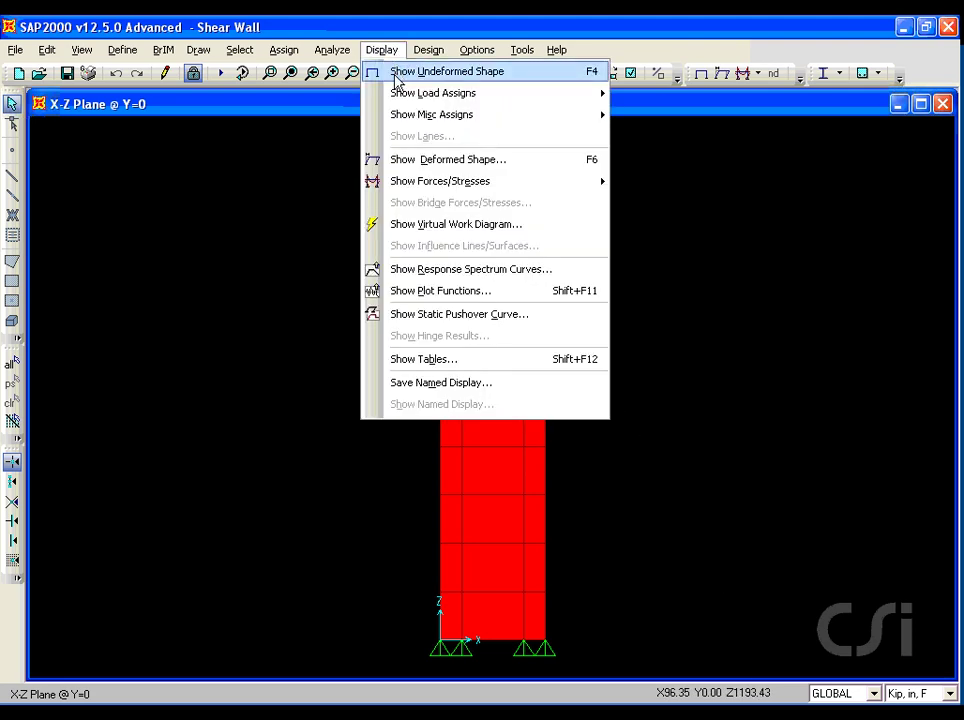
left_click(476, 165)
left_click(500, 160)
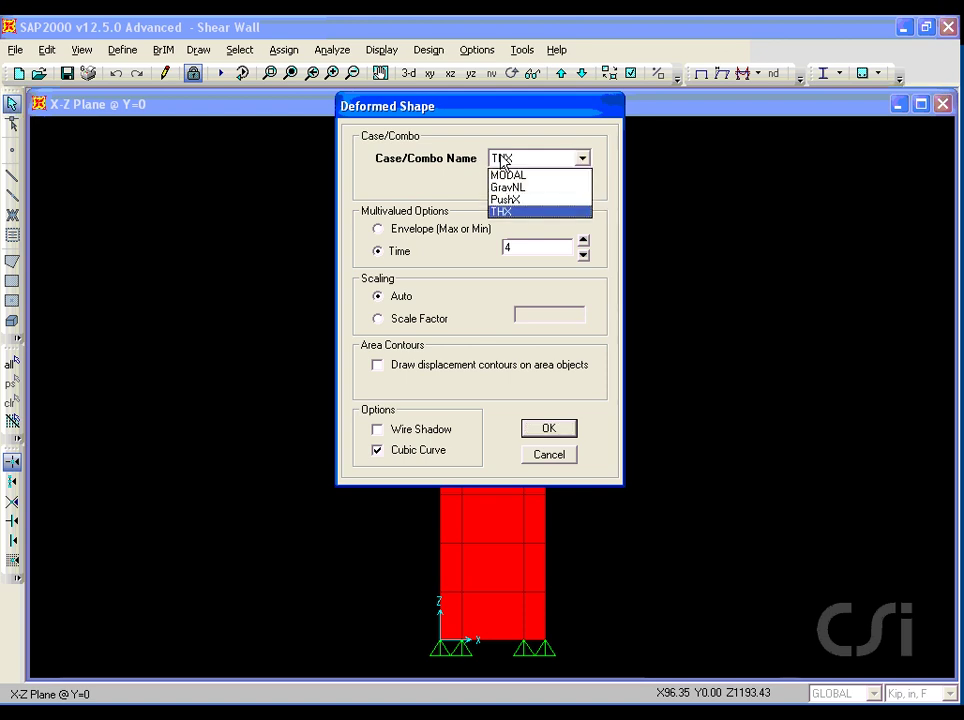
left_click(542, 201)
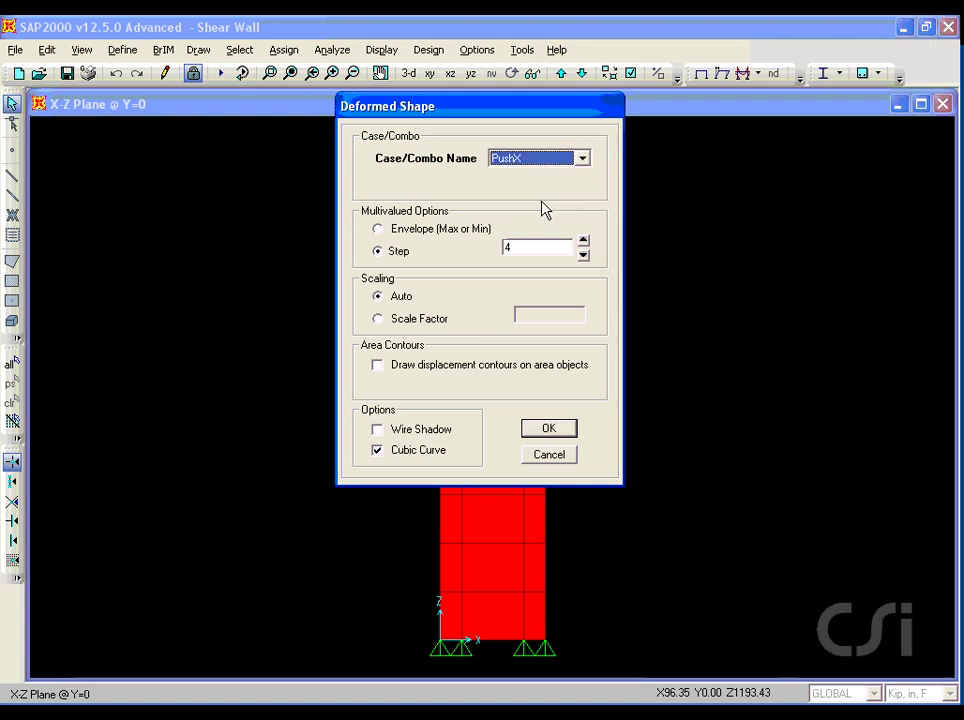
left_click(583, 256)
left_click(583, 256)
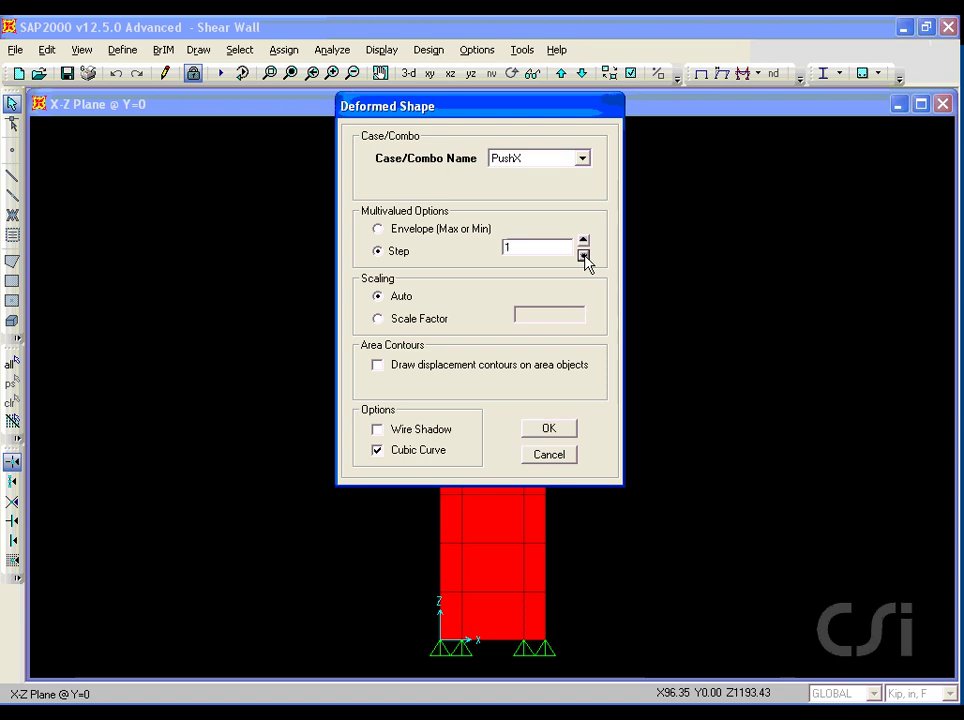
left_click(550, 426)
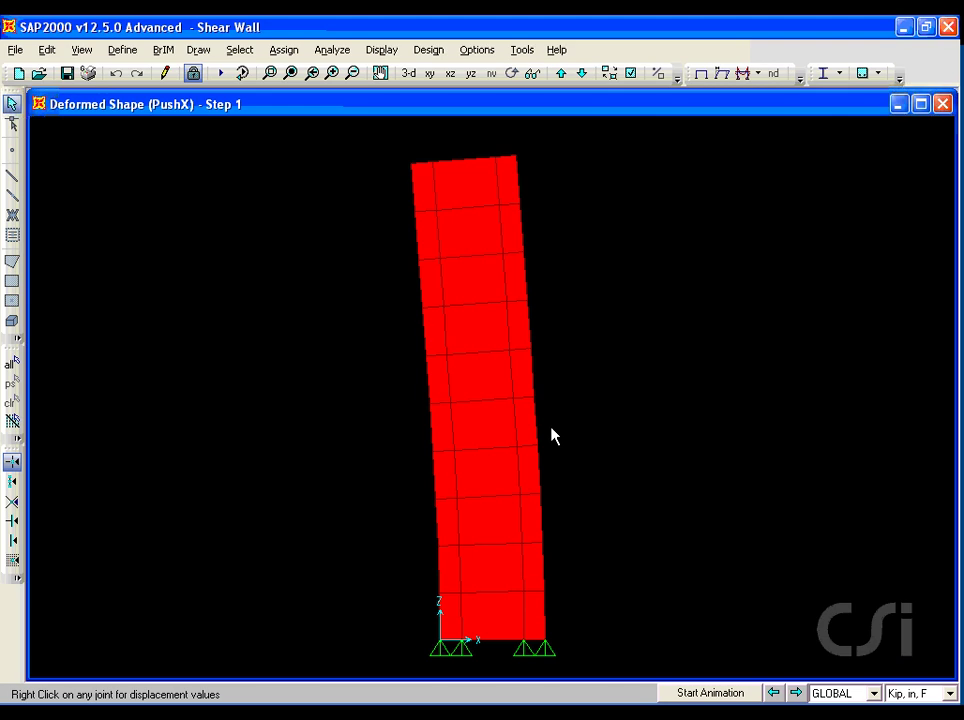
Display the S22 shell layer stresses for PushX step 1, by layer name only, for layer ConcM.
left_click(381, 50)
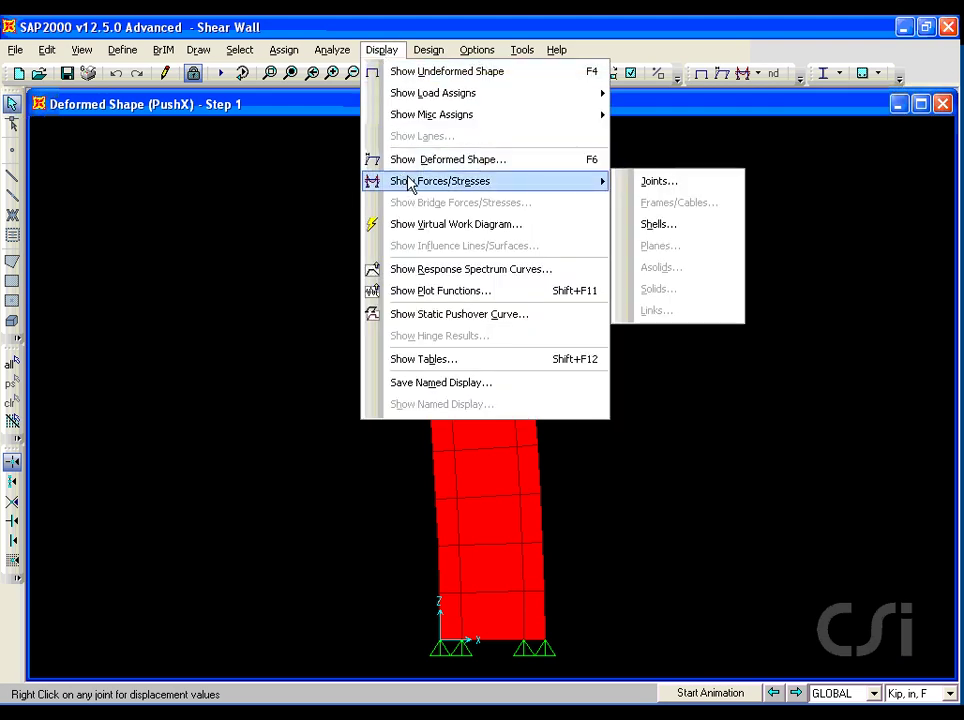
left_click(686, 230)
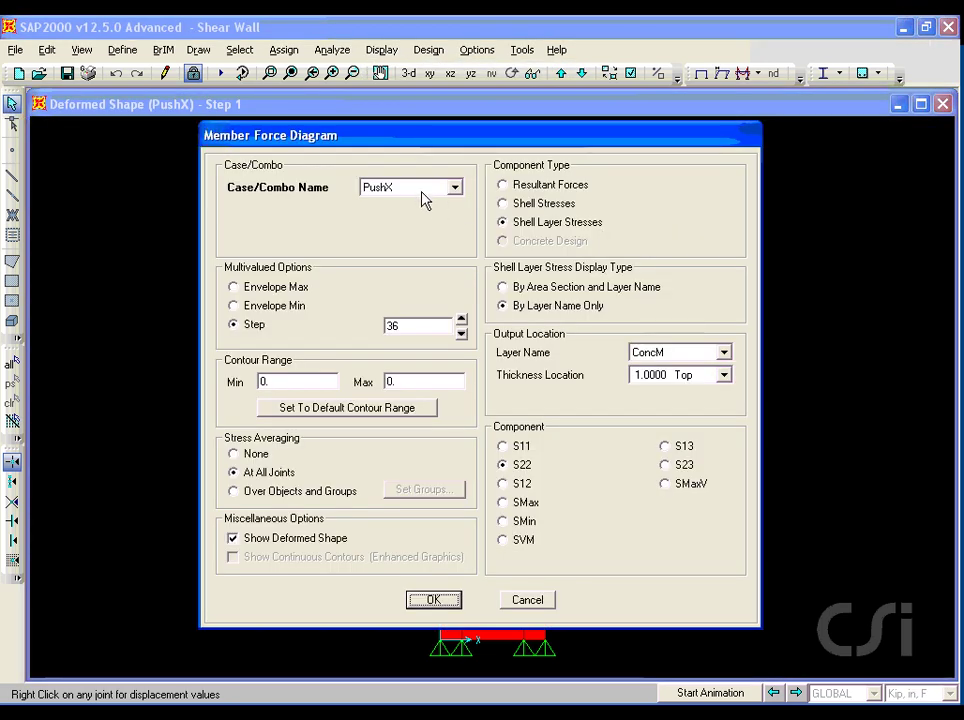
double_click(418, 327)
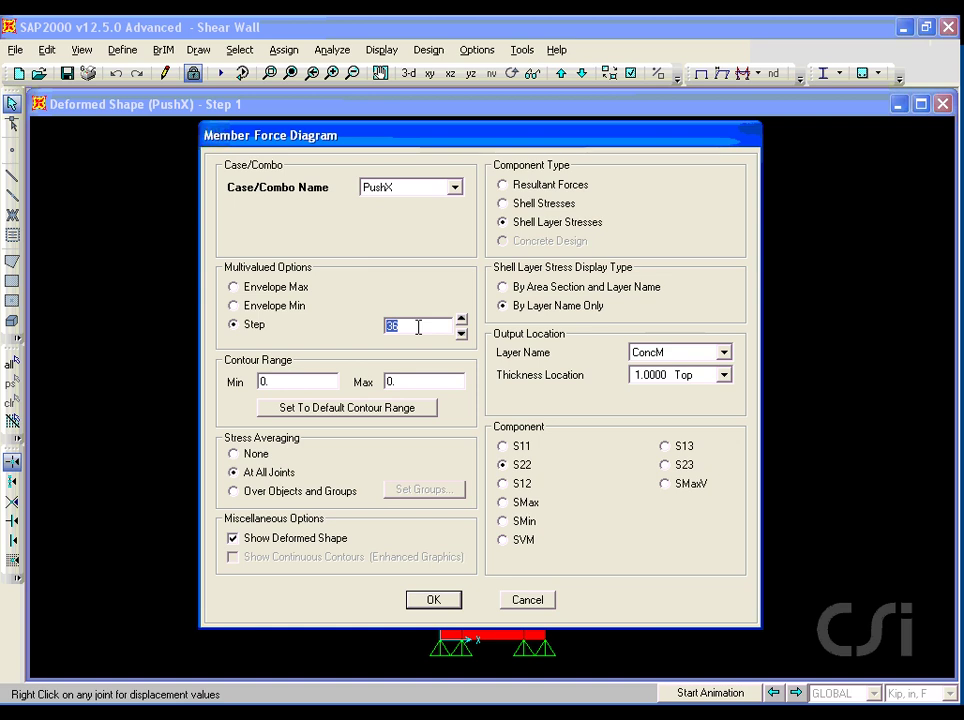
type("1")
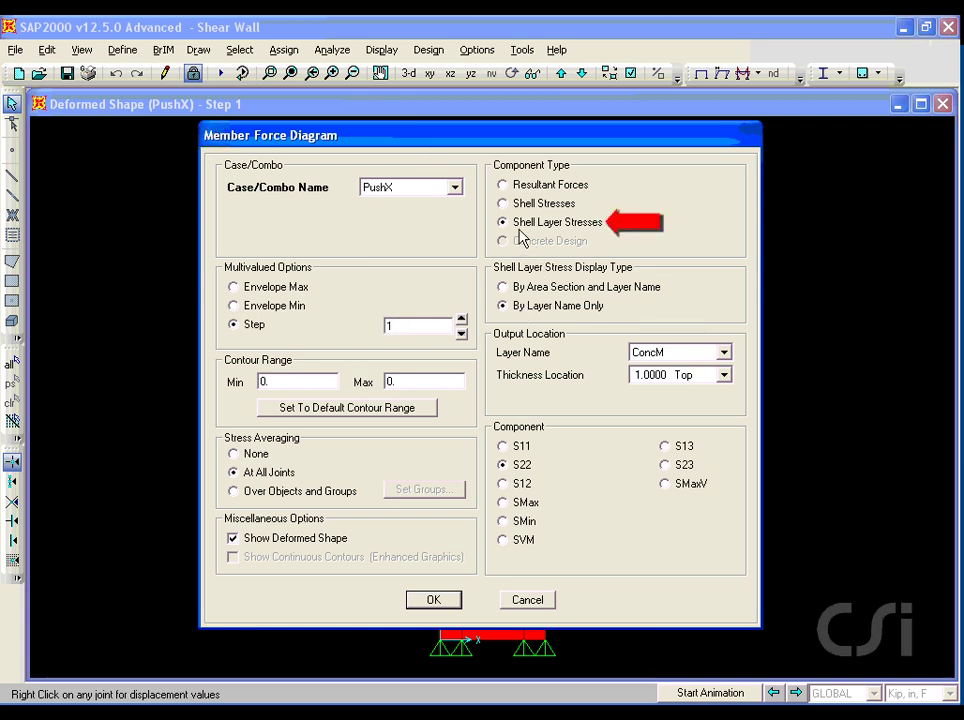
left_click(502, 287)
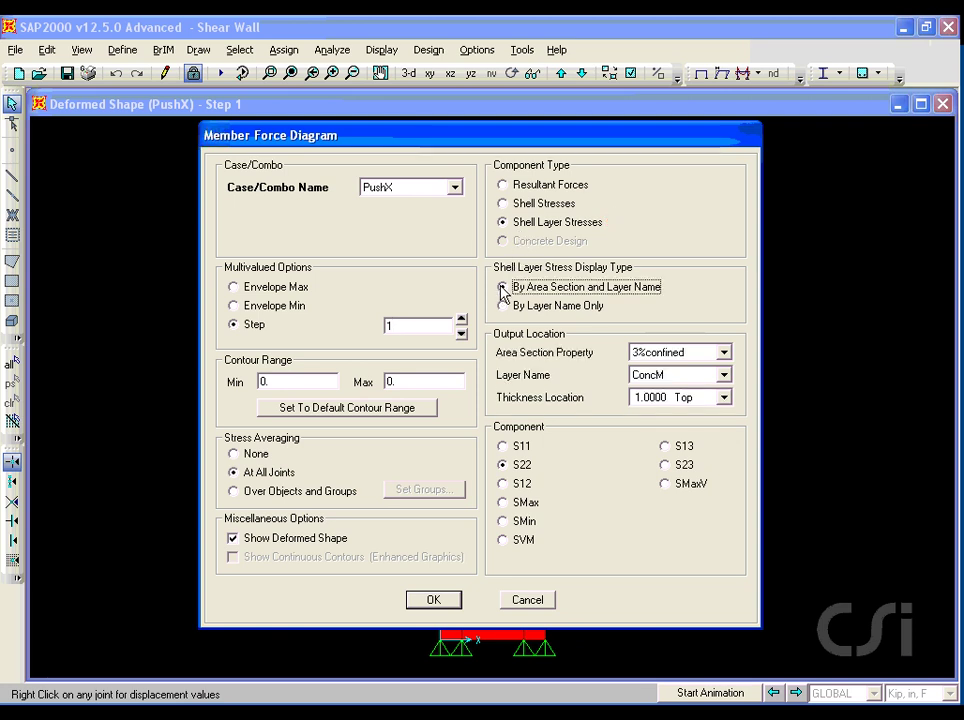
left_click(502, 306)
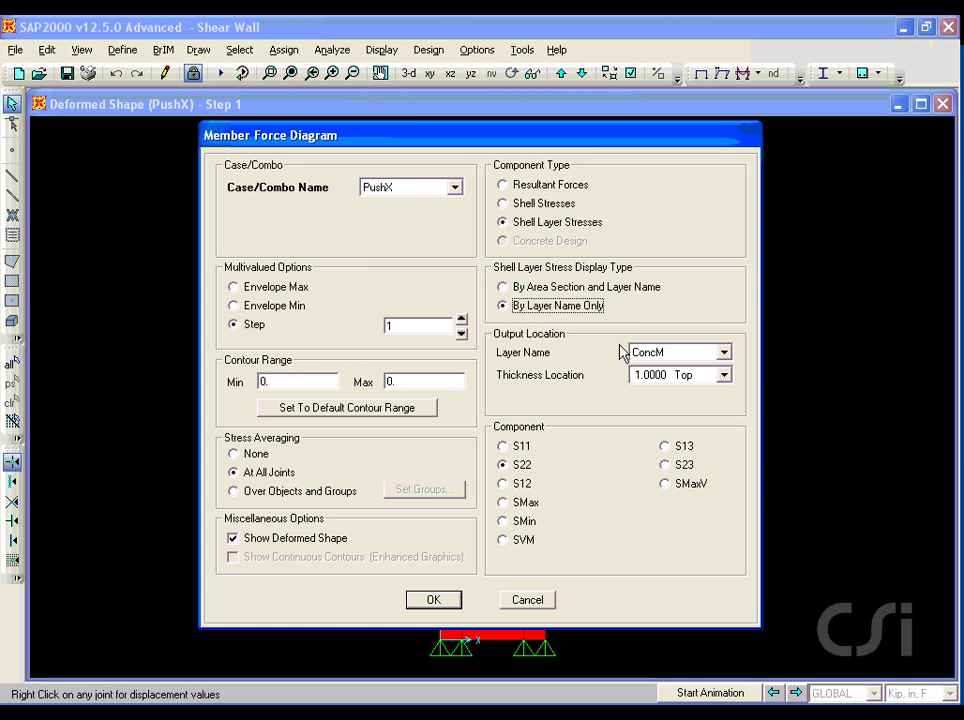
left_click(723, 355)
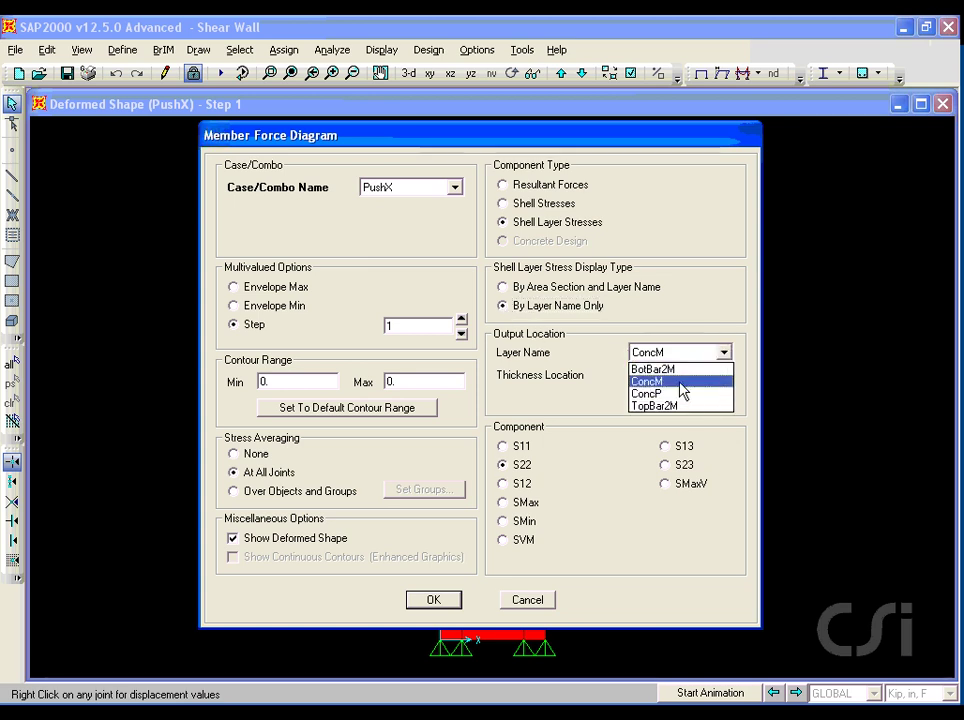
left_click(680, 382)
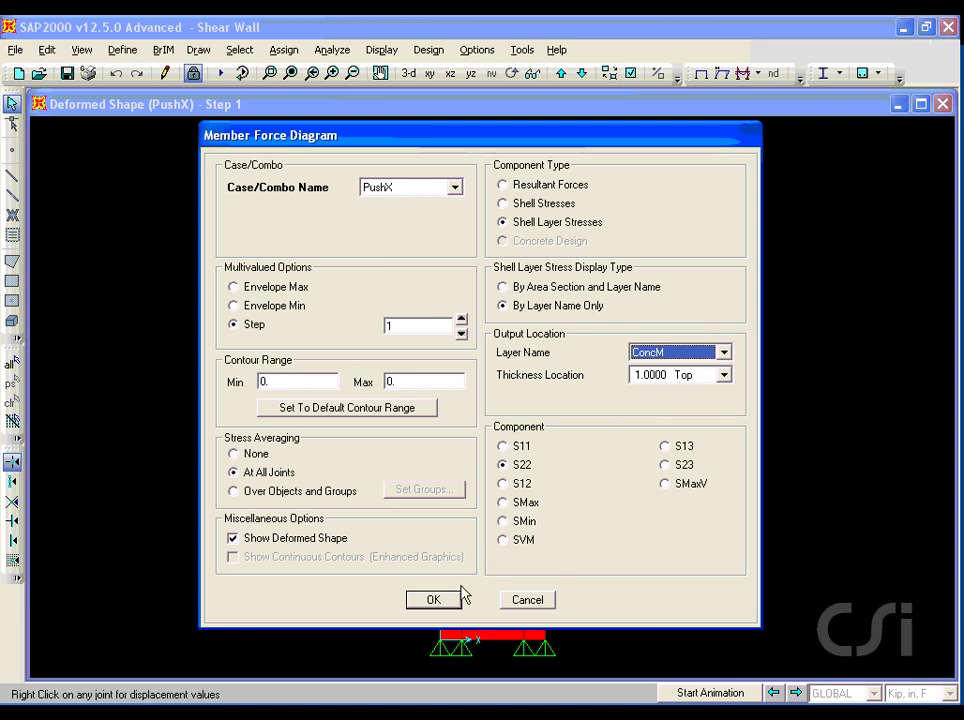
left_click(433, 599)
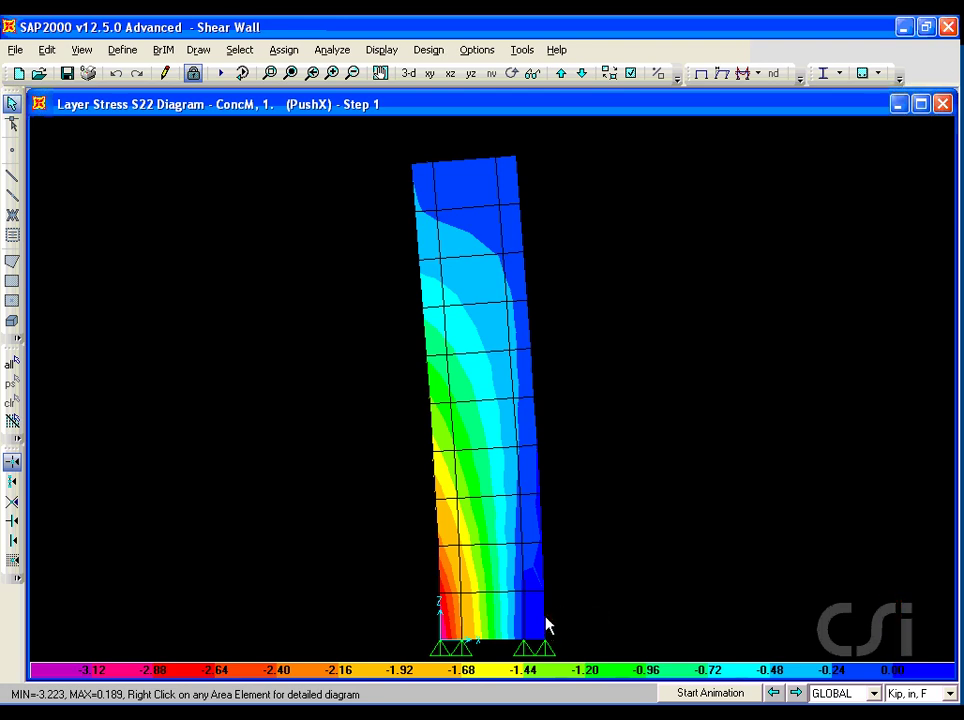
Switch the S22 shell layer stress diagram to the BotBar2M layer.
left_click(381, 50)
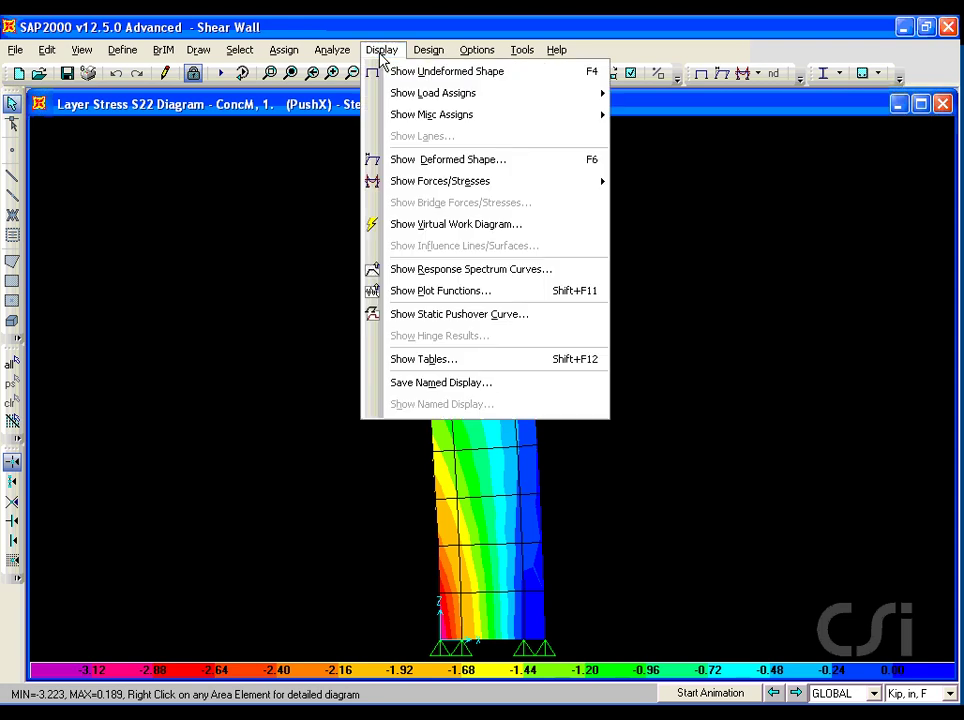
mouse_move(405, 183)
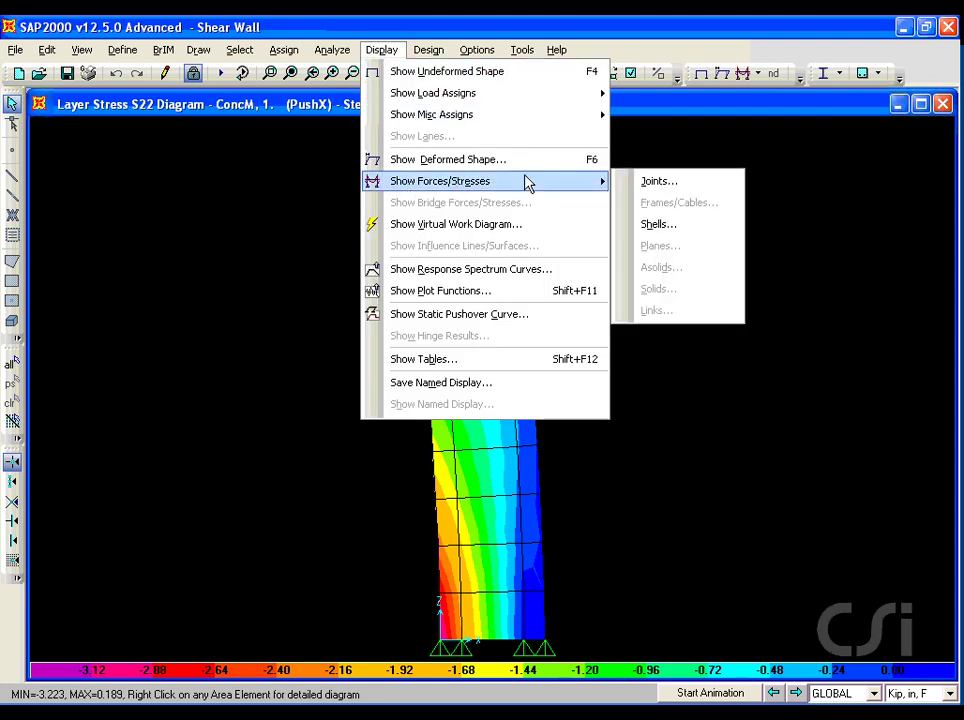
left_click(673, 228)
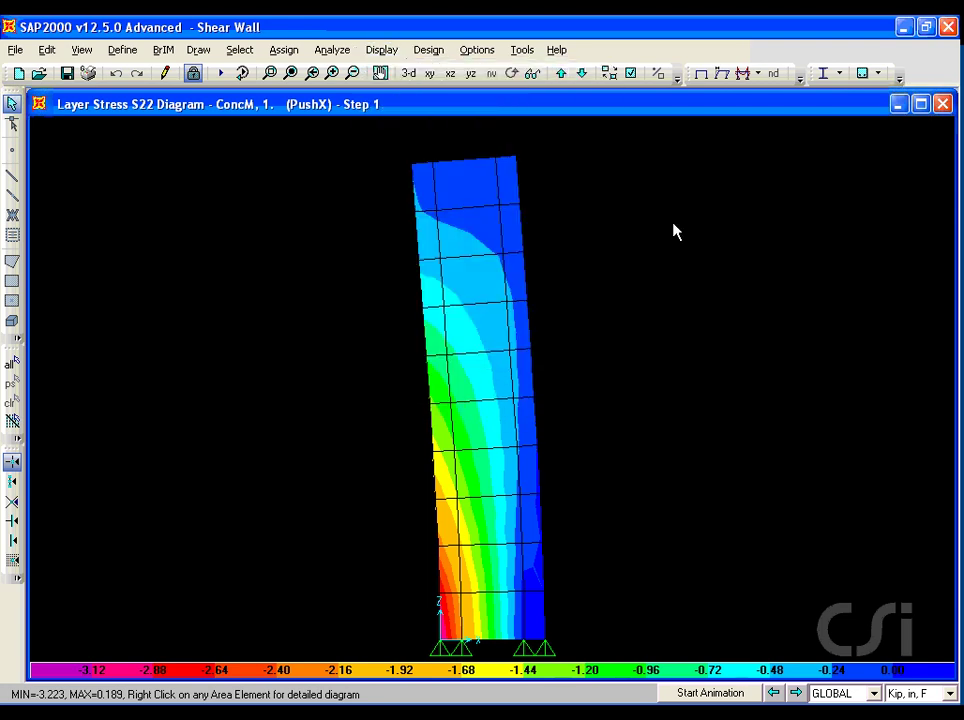
left_click(704, 353)
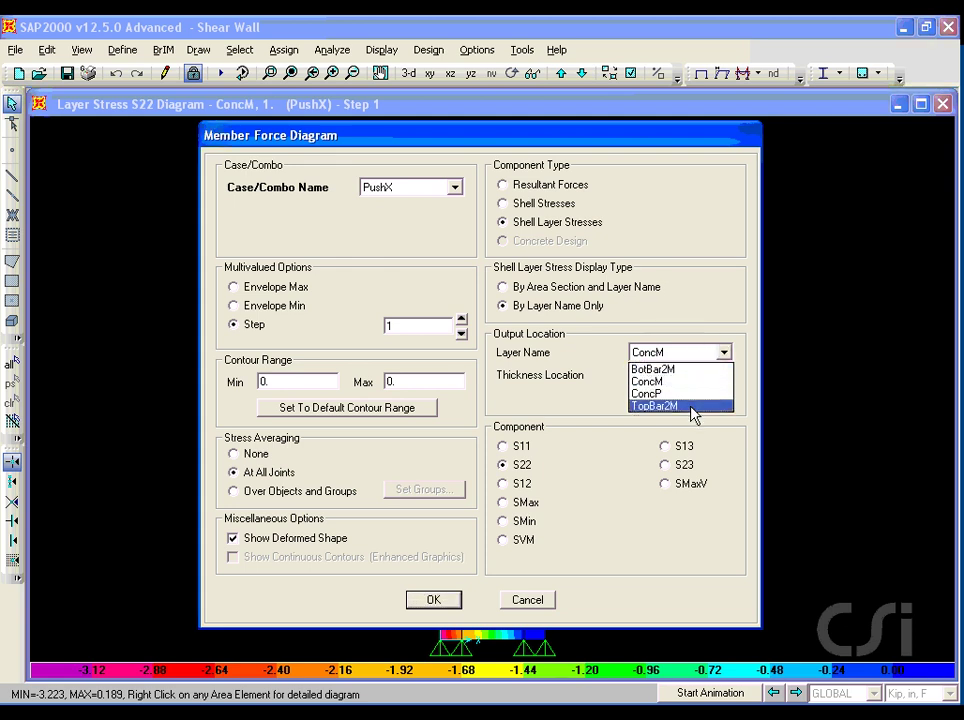
left_click(660, 369)
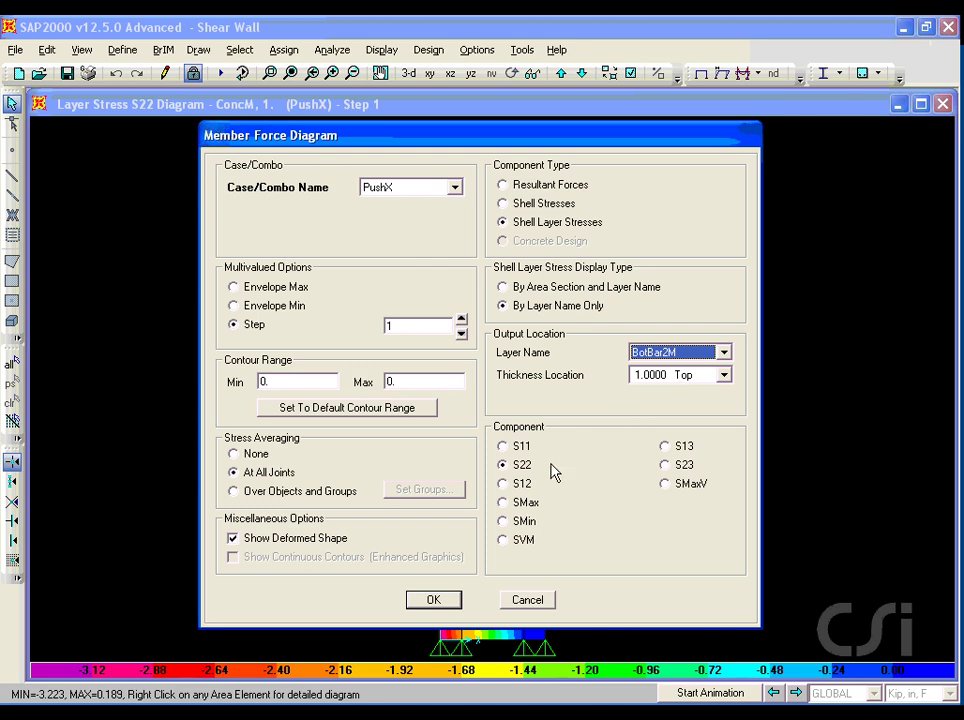
left_click(435, 598)
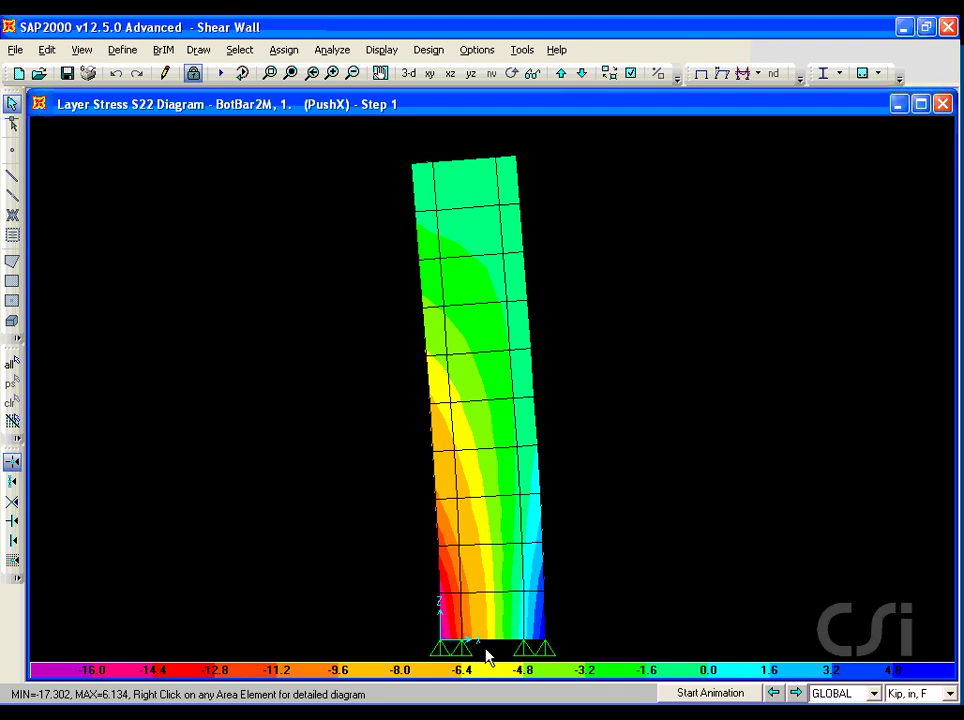
View the static pushover curve for the PushX case and close it.
left_click(385, 52)
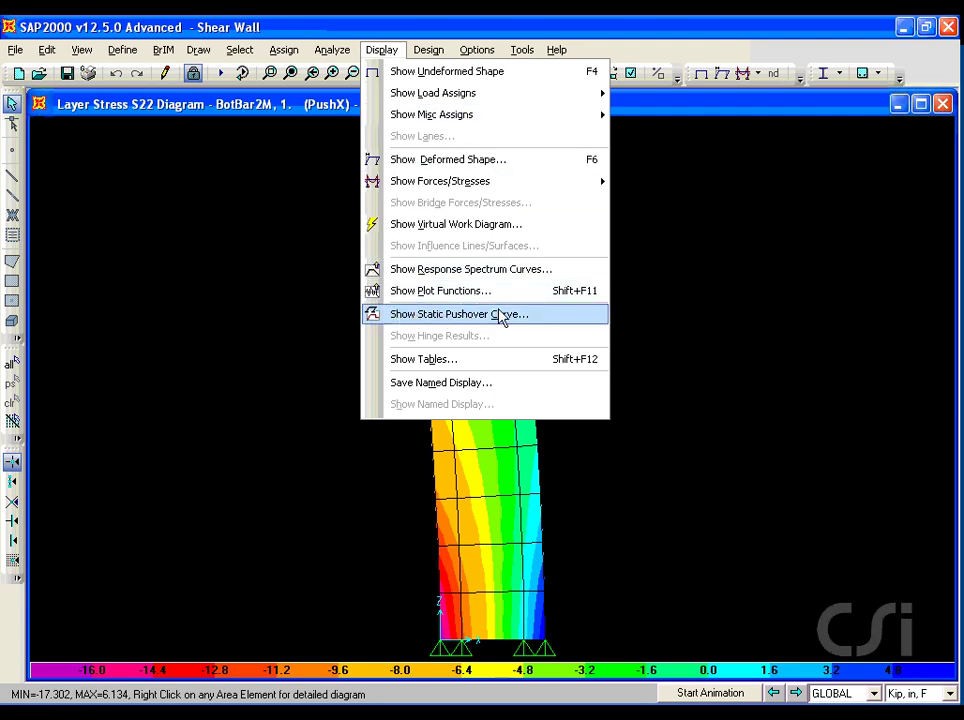
left_click(422, 316)
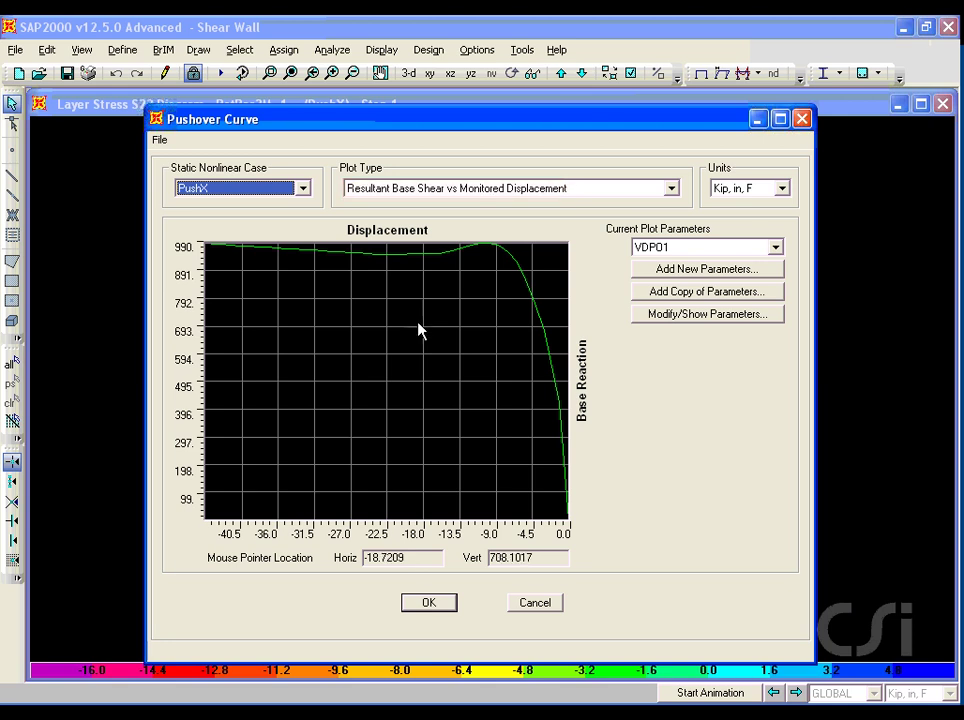
left_click(415, 601)
left_click(428, 603)
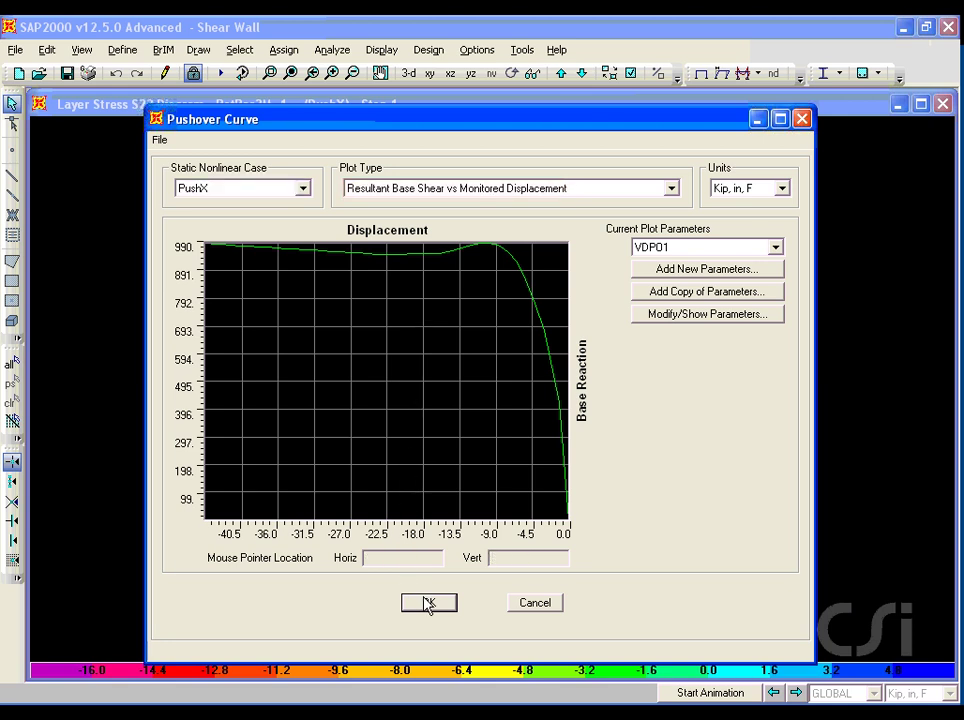